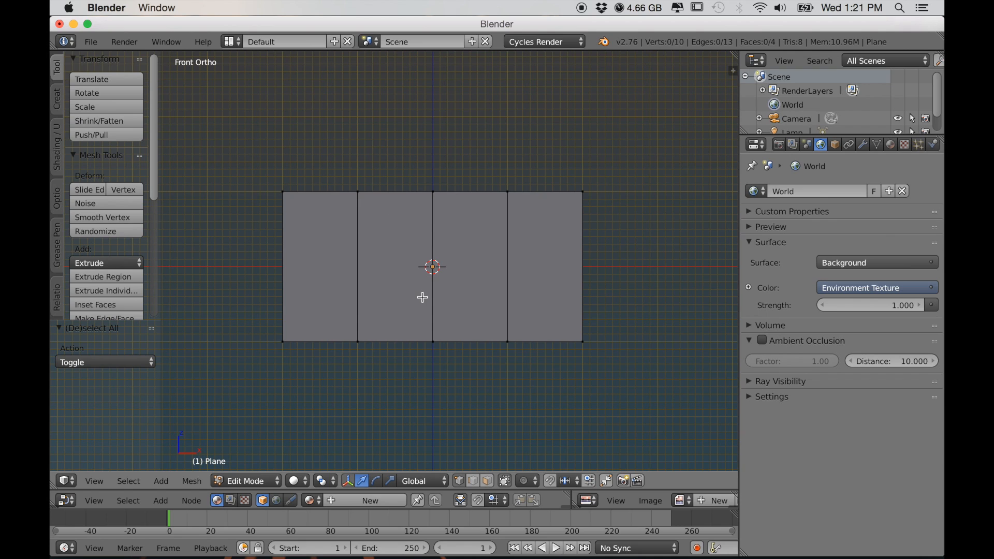
Add a horizontal loop cut through the middle of the plane and subdivide the whole mesh with 25 cuts.
key(ctrl+r)
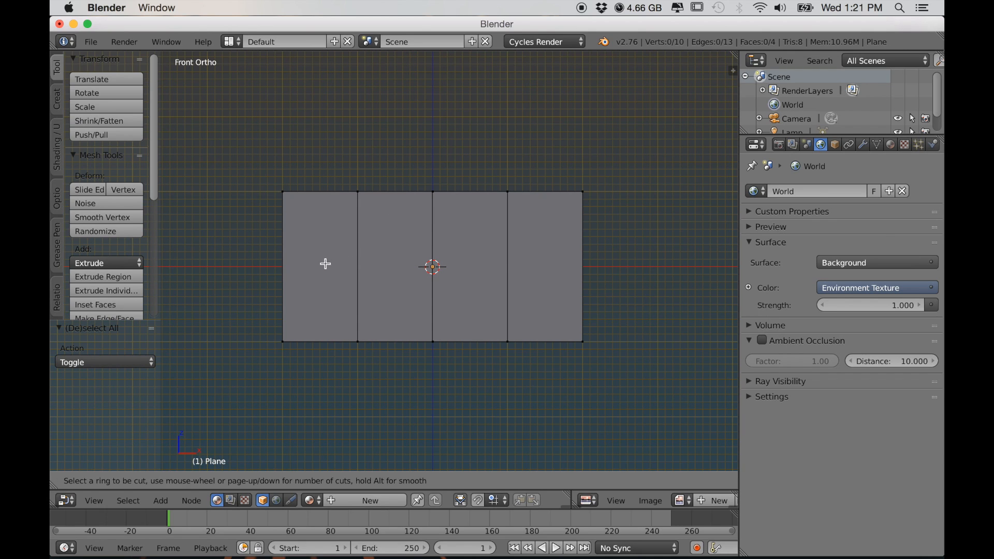
click(323, 269)
key(a)
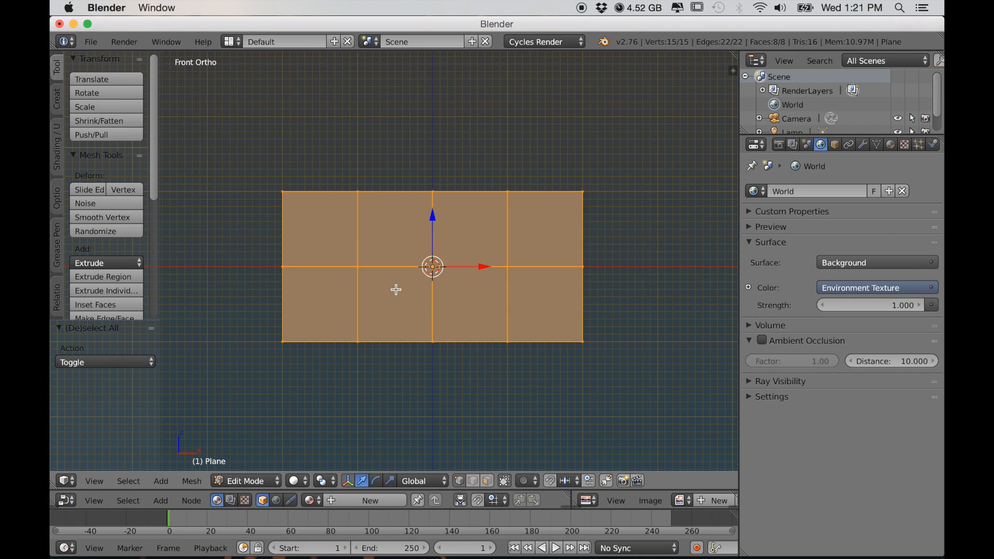
key(w)
click(356, 230)
click(117, 363)
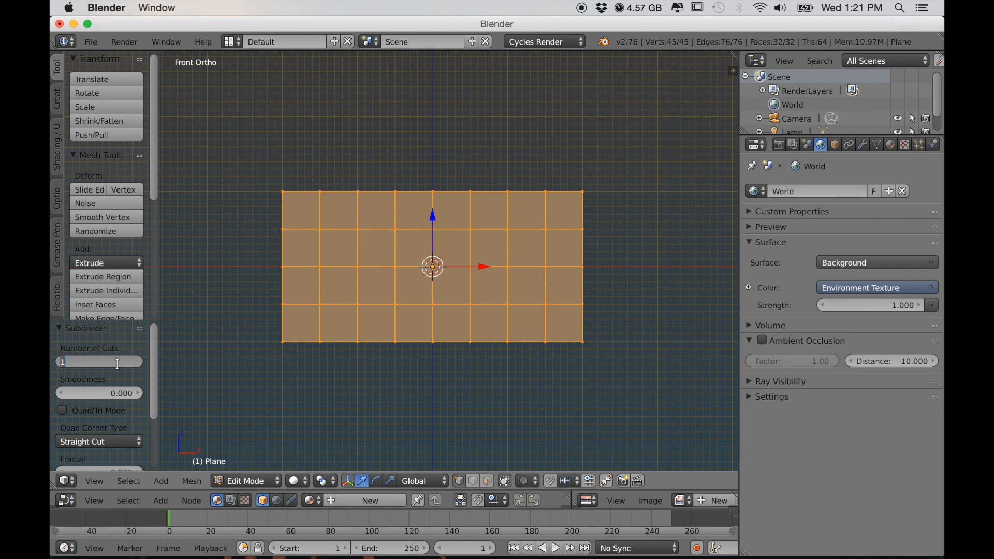
key(Return)
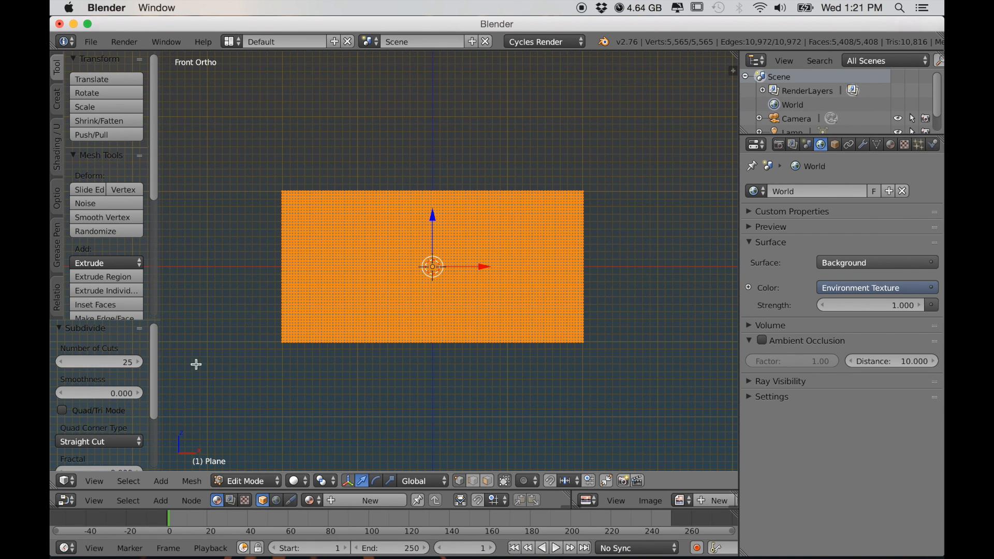
Enlarge the node editor, create a new material for the plane and add an image texture setup feeding its Diffuse BSDF color.
drag(610, 491, 610, 273)
click(890, 144)
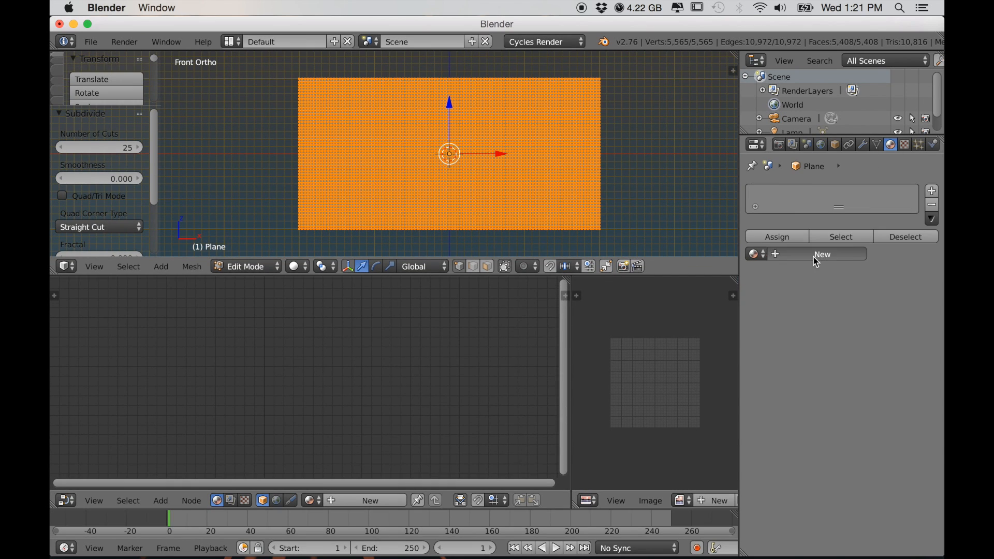
click(816, 256)
scroll(395, 428, up, 1)
middle_drag(395, 428, 317, 435)
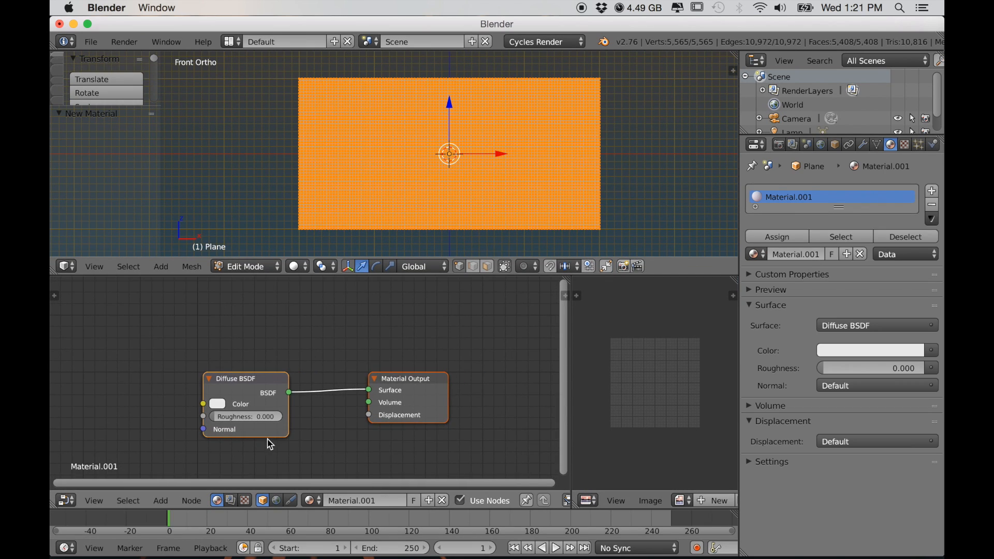
key(ctrl+t)
middle_drag(222, 422, 370, 391)
scroll(371, 392, up, 4)
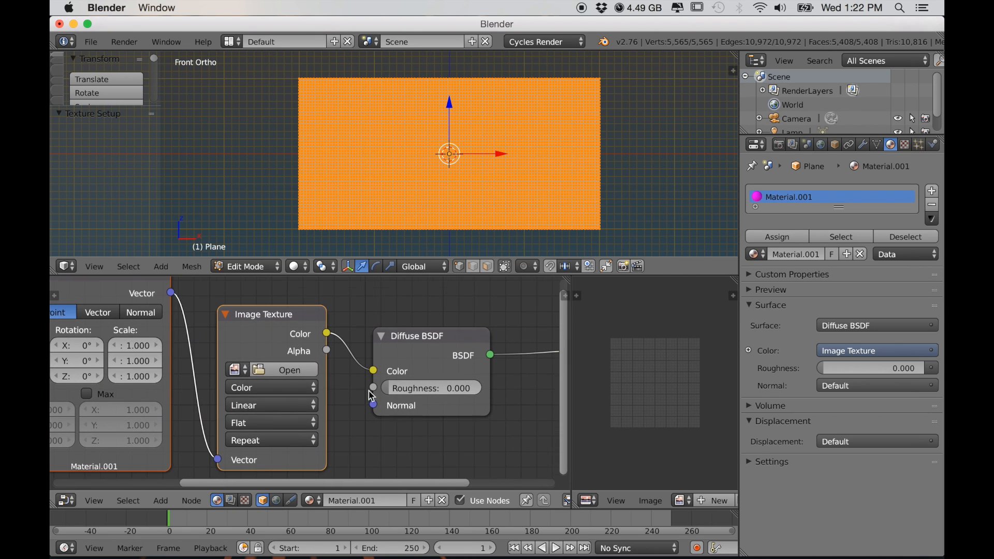
Load Flag.png from the Desktop into the Image Texture node.
click(278, 371)
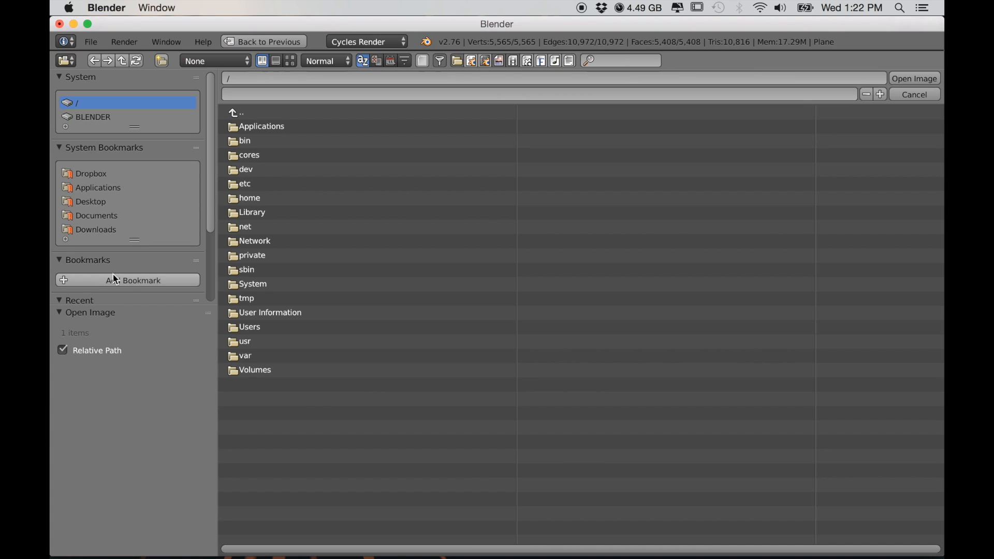
click(113, 202)
click(251, 172)
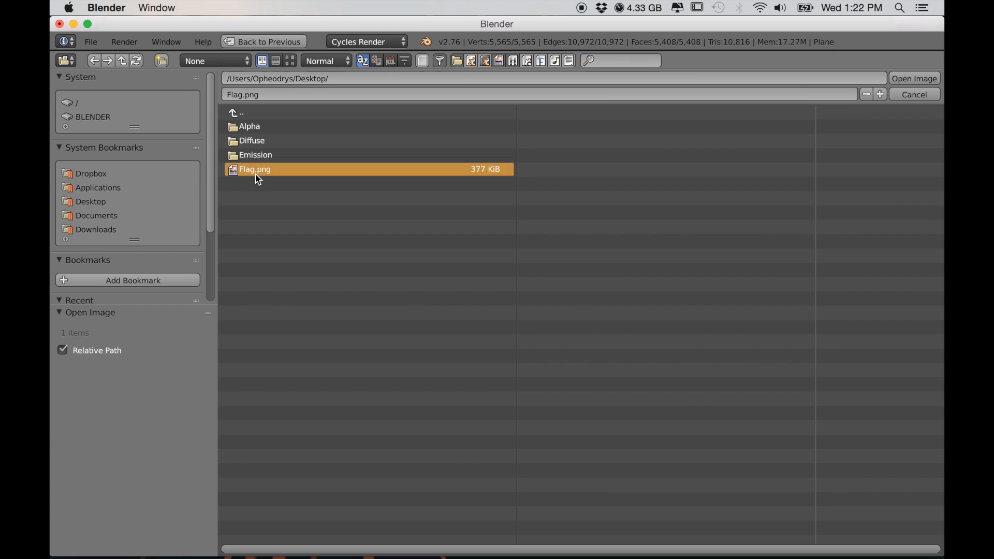
click(908, 82)
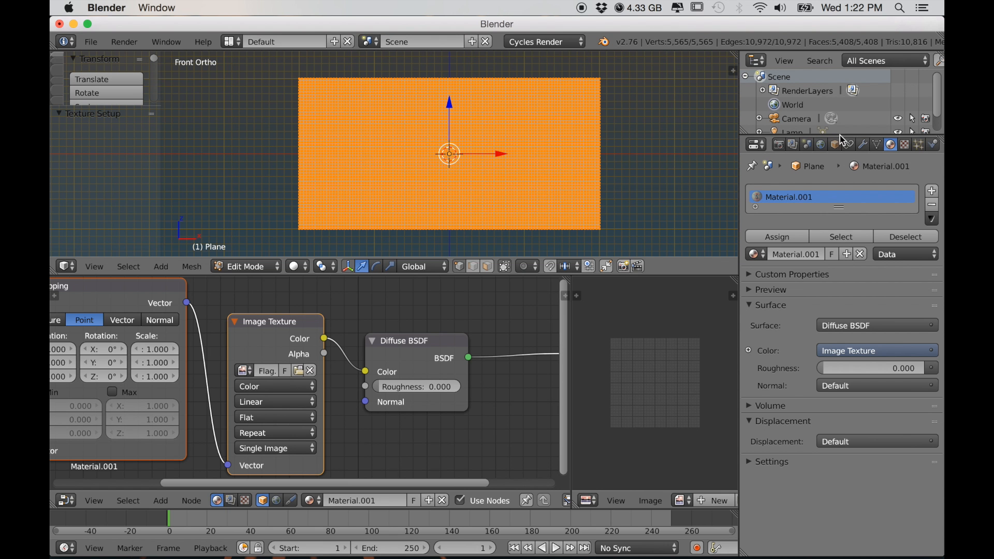
Display Flag.png in the image editor and unwrap the plane's UVs onto it.
click(679, 501)
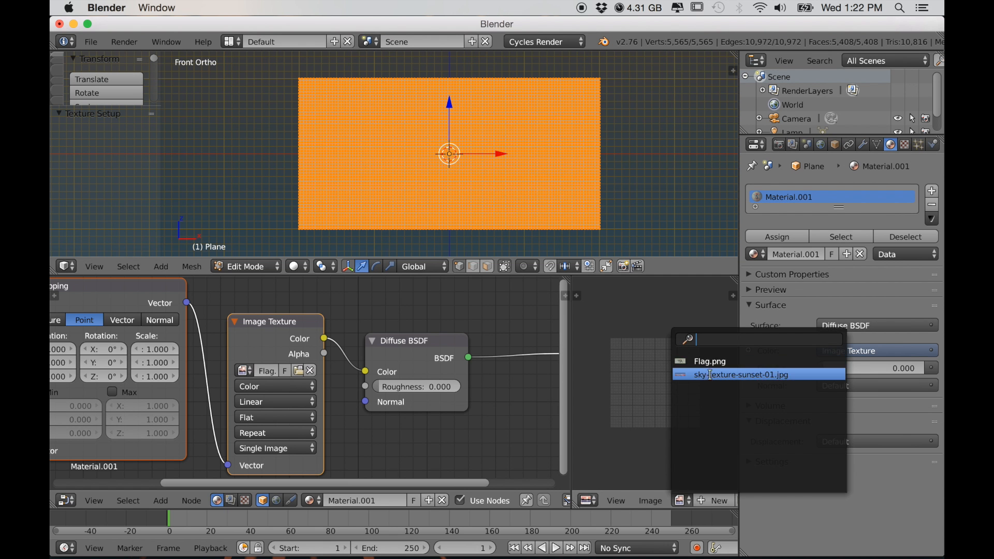
click(712, 360)
scroll(687, 390, down, 4)
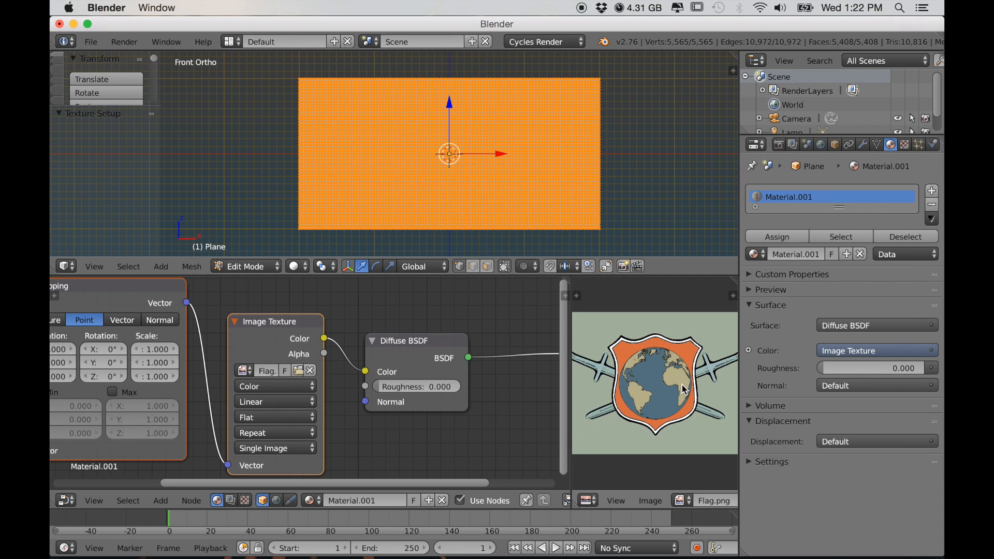
scroll(685, 389, down, 1)
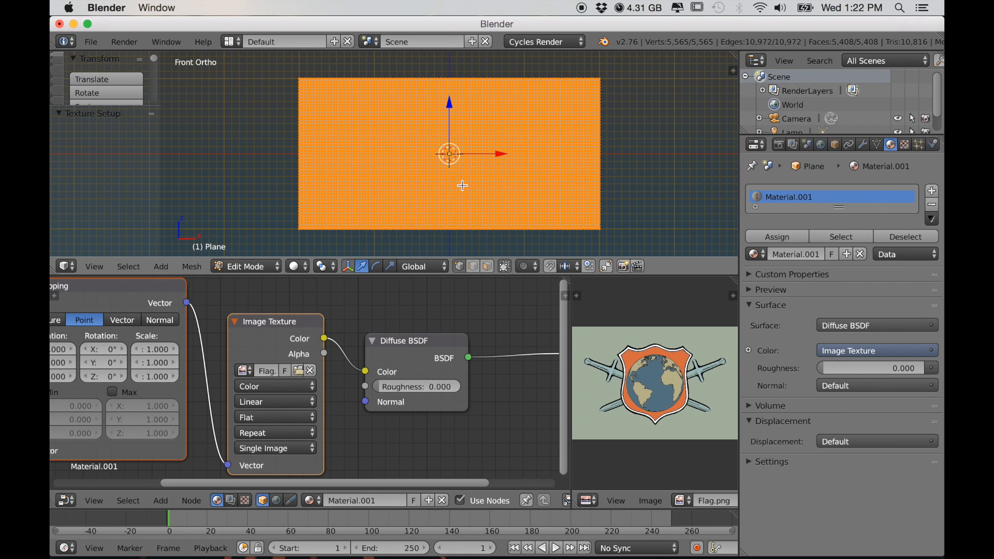
key(u)
click(462, 186)
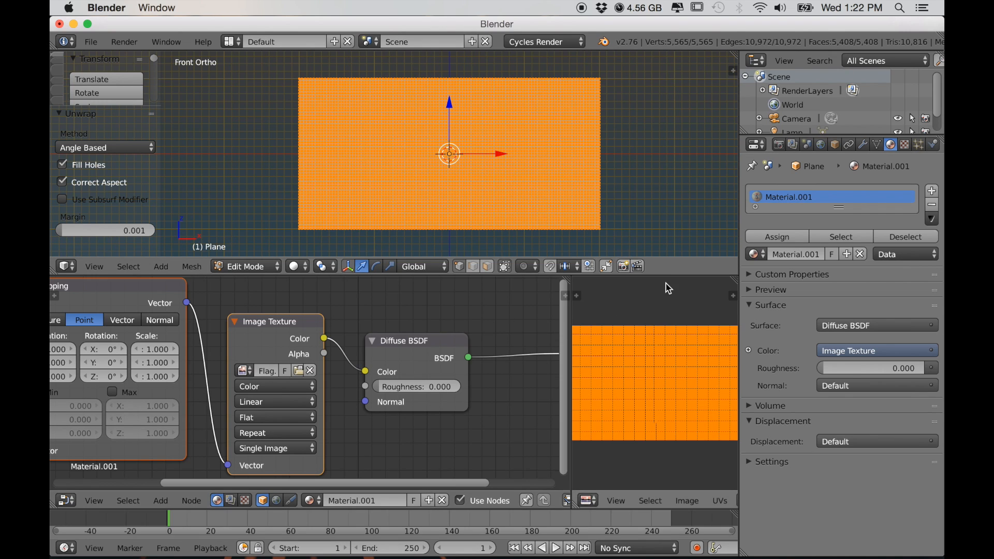
Enlarge the 3D view, set its viewport shading to Material and return the plane to Object Mode.
drag(668, 276, 668, 489)
click(294, 481)
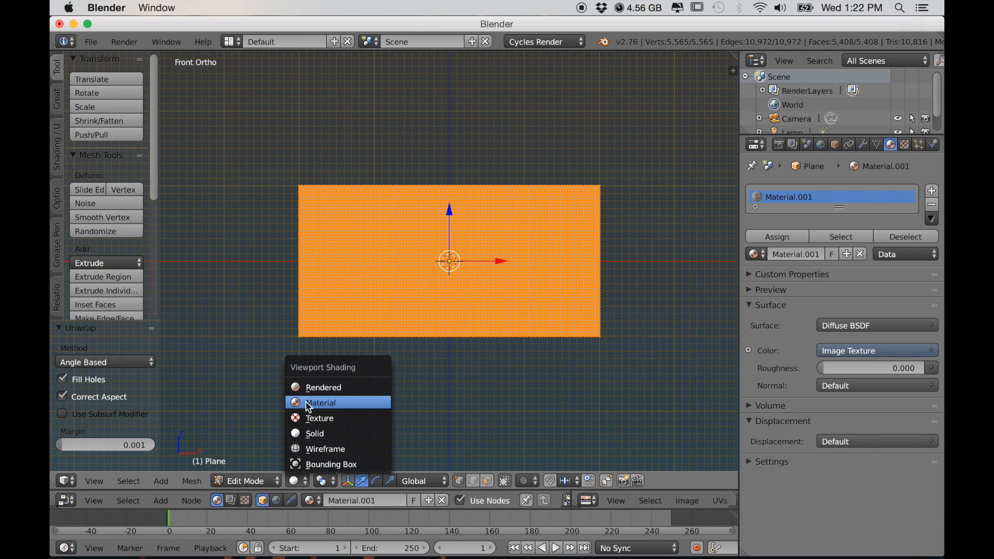
click(310, 404)
key(Tab)
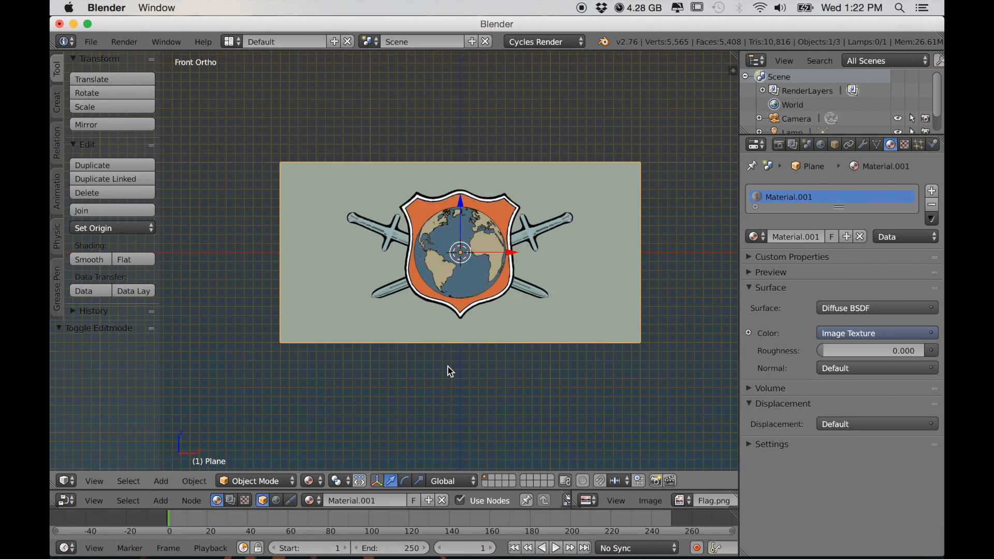
scroll(442, 371, up, 2)
Add a cube, scale it in X and Y to about 0.054, and stretch it along Z slightly taller than the flag.
key(shift+a)
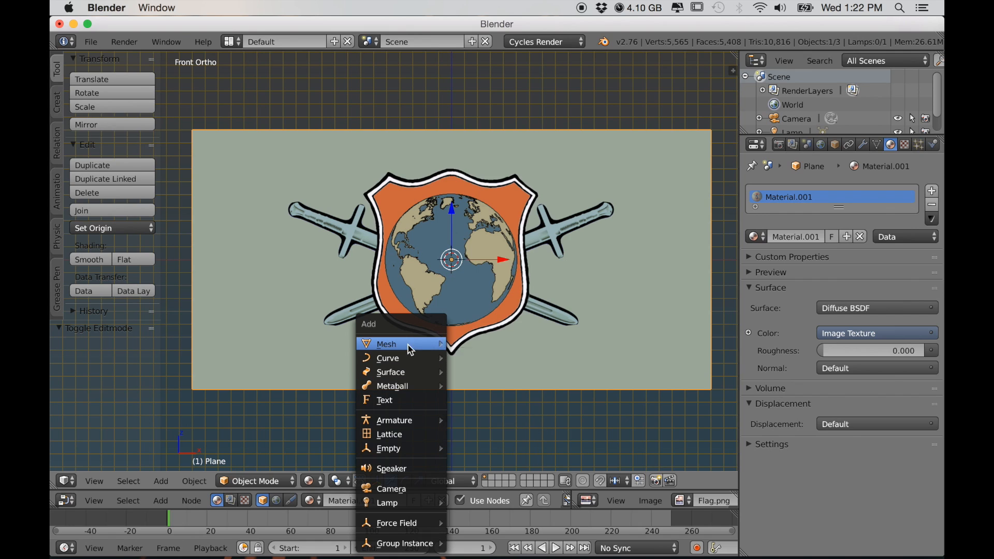
mouse_move(433, 345)
click(472, 108)
key(Tab)
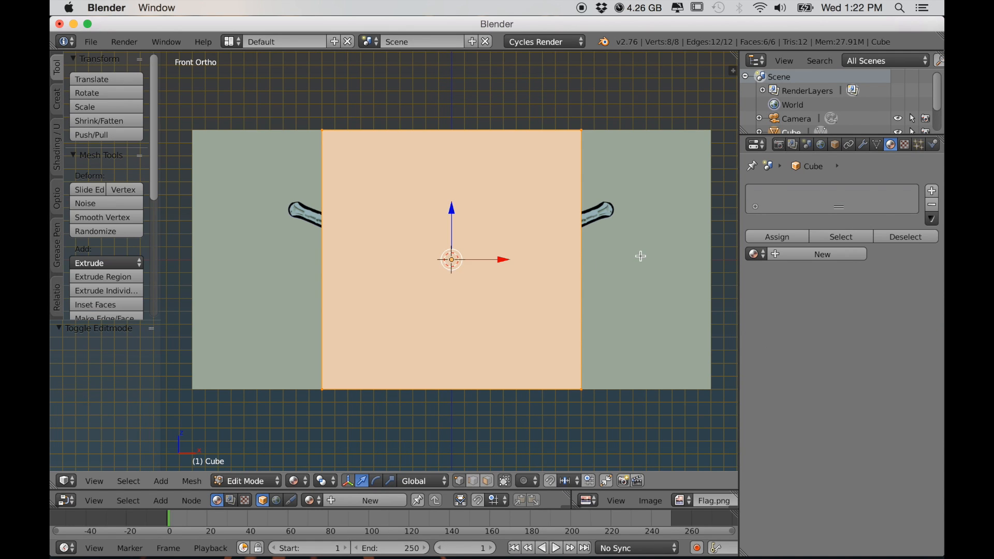
key(s)
key(shift+z)
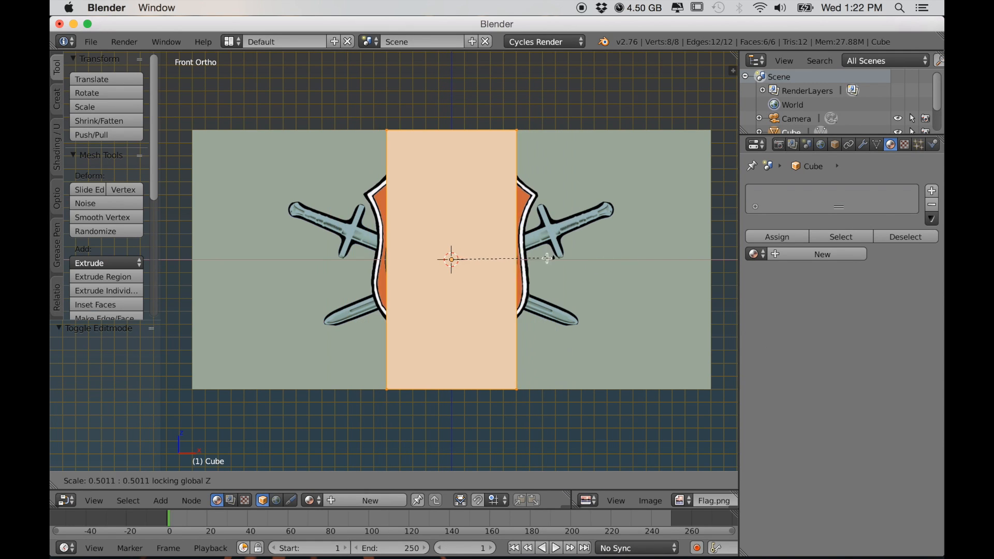
click(462, 260)
shift+middle_drag(536, 291, 526, 297)
key(s)
key(z)
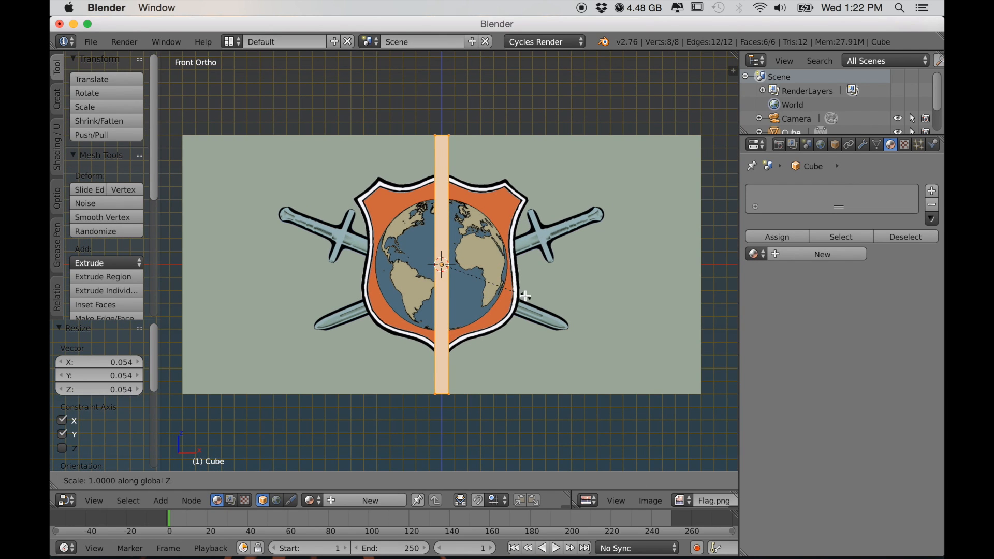
click(528, 296)
Add 21 evenly spaced horizontal loop cuts along the thin post.
key(ctrl+r)
scroll(446, 293, up, 1)
scroll(446, 294, up, 1)
click(446, 294)
right_click(446, 296)
shift+middle_drag(495, 301, 488, 306)
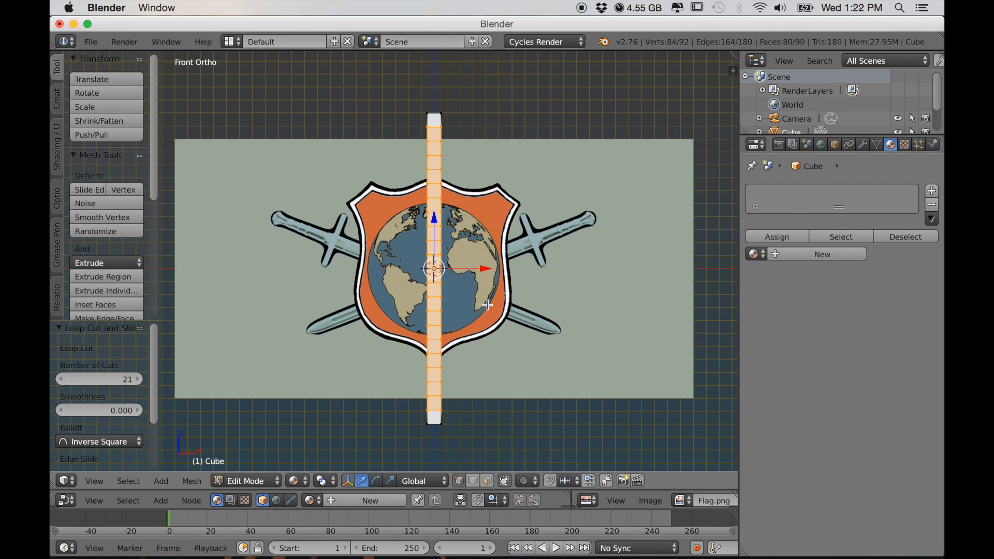
scroll(488, 305, up, 1)
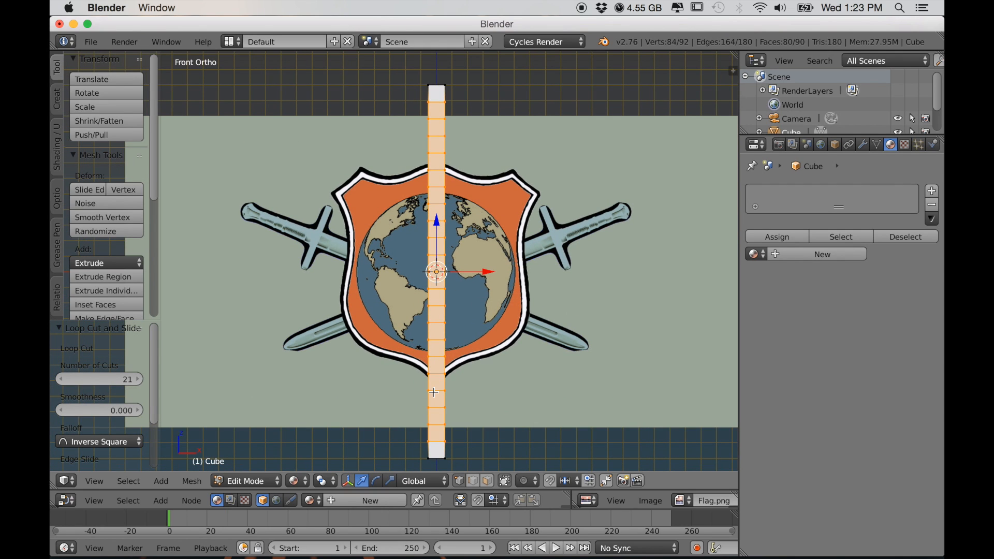
Bend the post by moving an upper and a lower edge loop about 0.24 along X with proportional editing, size about 0.56.
alt+right_click(438, 373)
alt+shift+right_click(438, 154)
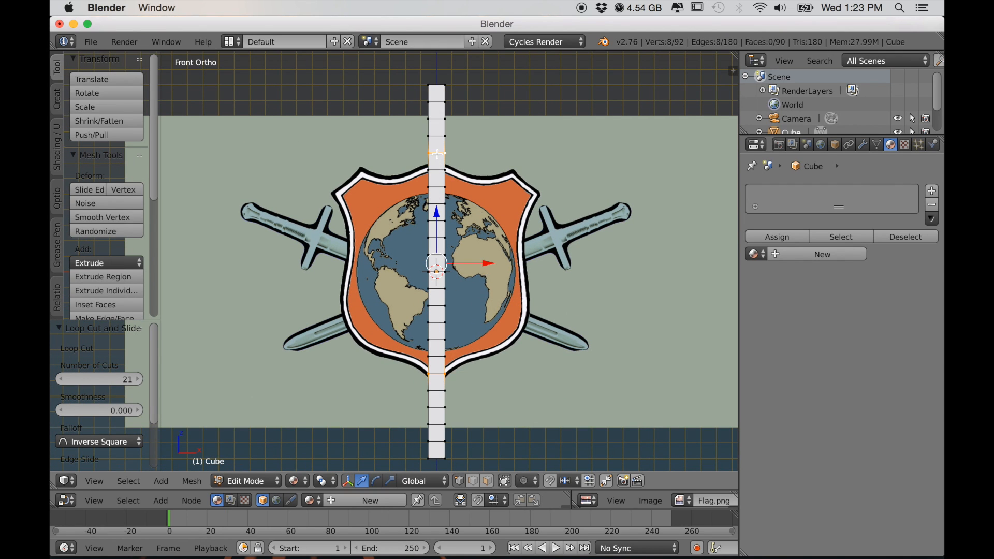
key(o)
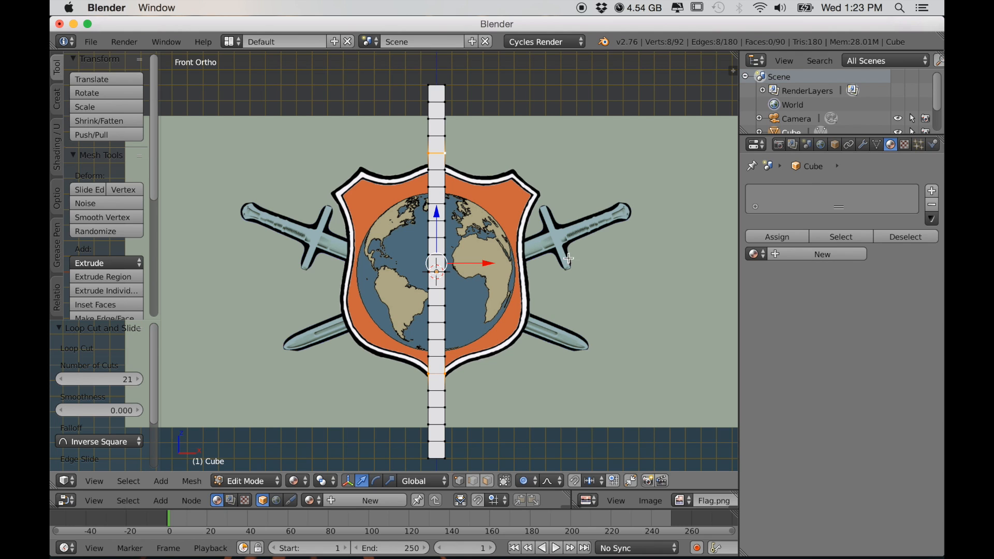
key(g)
key(x)
scroll(585, 259, down, 2)
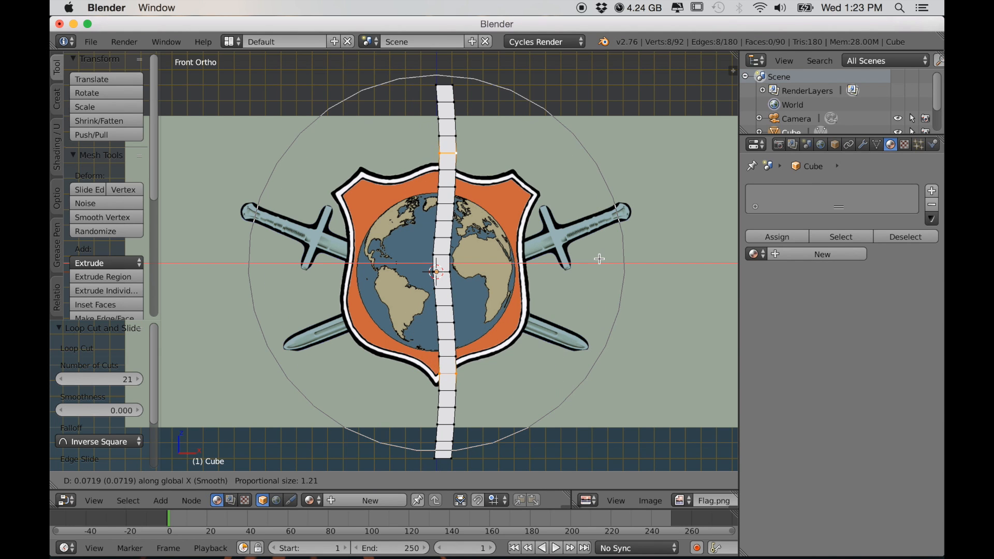
scroll(614, 258, up, 8)
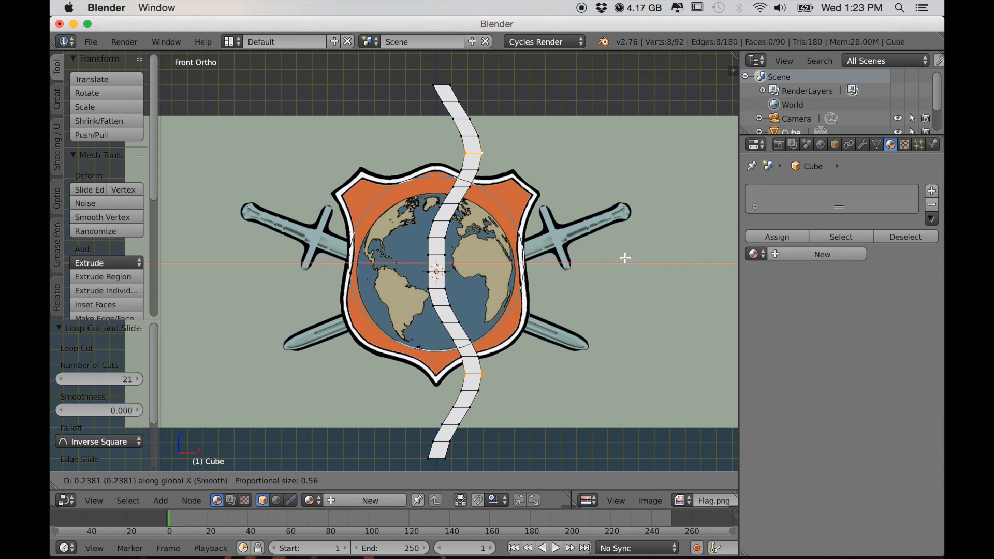
click(624, 258)
Subdivide the entire bent post with 5 cuts and a fractal value of 4.5 for a jagged surface.
key(a)
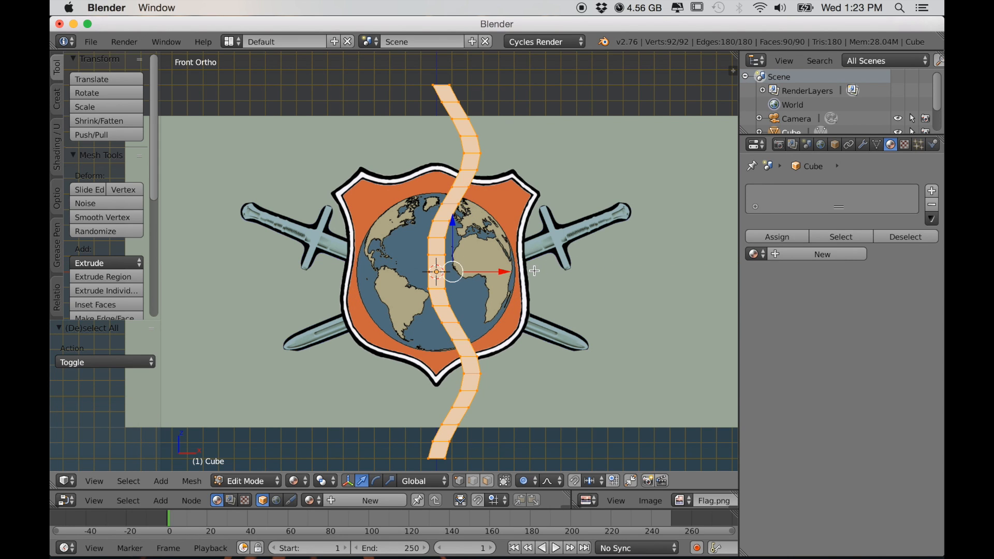
key(w)
click(505, 228)
click(138, 362)
click(138, 362)
click(138, 362)
click(139, 362)
scroll(81, 432, down, 4)
scroll(91, 404, up, 1)
mouse_move(94, 405)
mouse_down()
mouse_move(128, 405)
mouse_move(79, 413)
mouse_up()
scroll(559, 440, up, 3)
shift+middle_drag(562, 439, 518, 410)
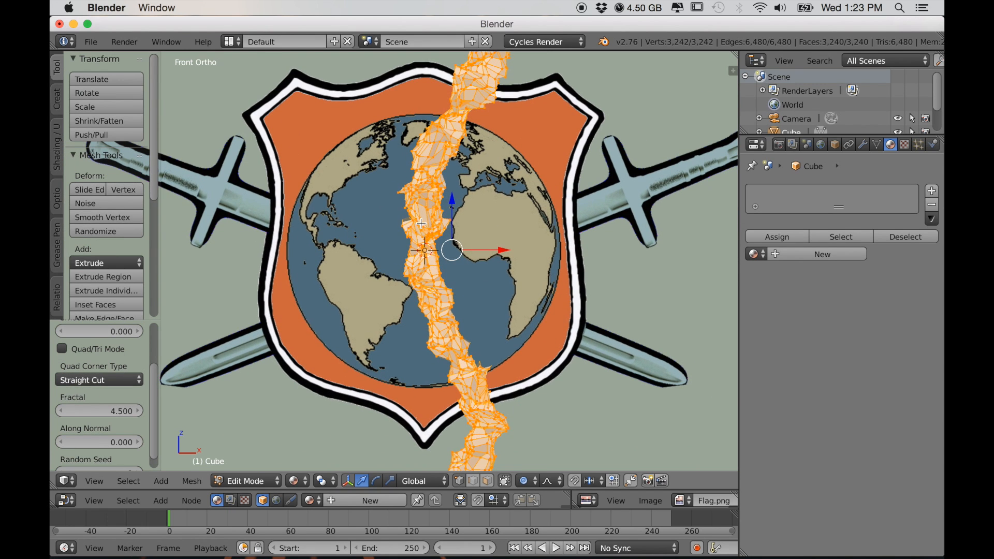
In Object Mode, move the jagged strip along X to just outside the flag's left edge, and hide the tool shelf.
scroll(438, 209, down, 4)
key(Tab)
shift+middle_drag(441, 222, 505, 276)
scroll(505, 275, down, 1)
drag(505, 276, 247, 290)
shift+middle_drag(248, 290, 349, 294)
scroll(343, 257, up, 3)
scroll(387, 217, down, 1)
shift+middle_drag(389, 217, 369, 227)
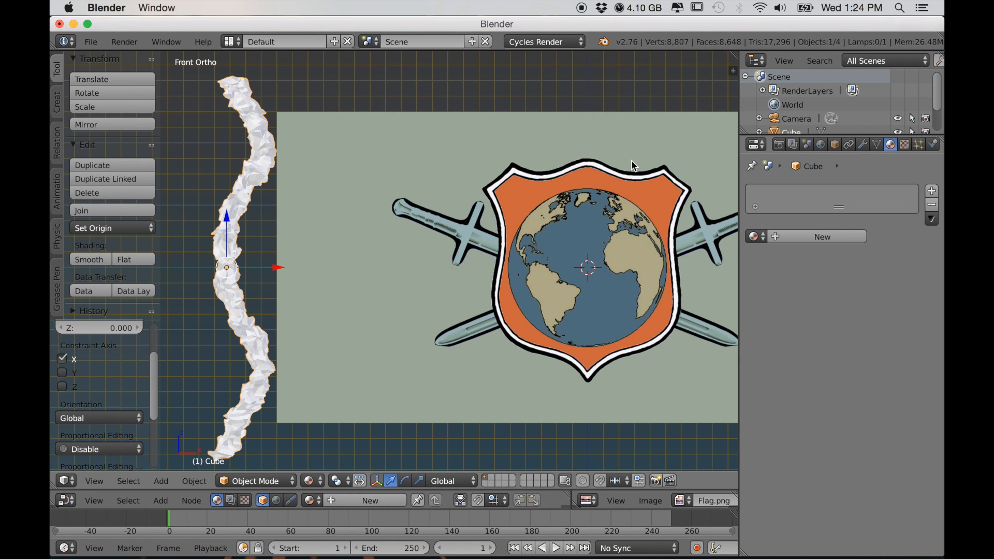
scroll(439, 332, down, 1)
shift+middle_drag(439, 331, 312, 344)
key(t)
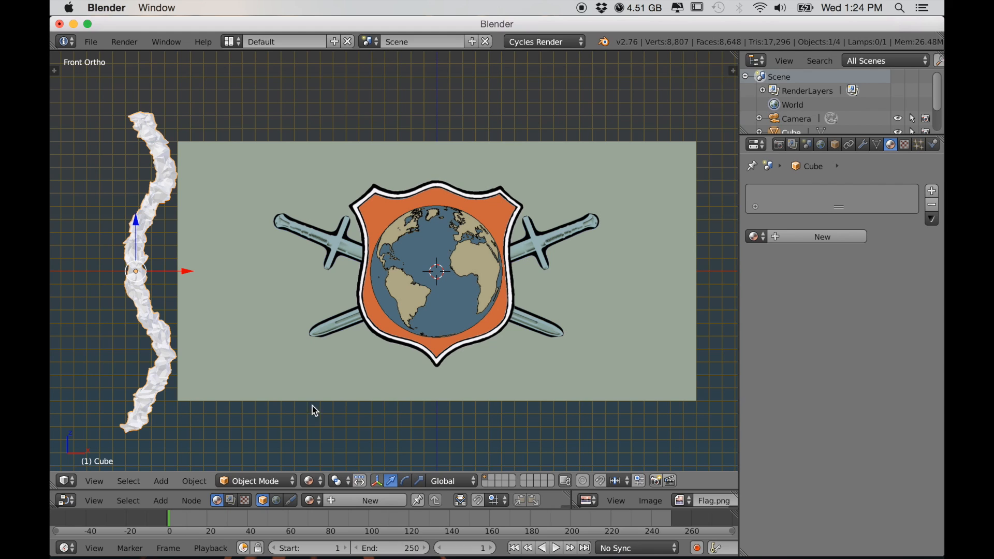
Set the animation's end frame to 400 and insert a keyframe for the jagged strip at frame 1.
scroll(324, 517, down, 2)
click(393, 548)
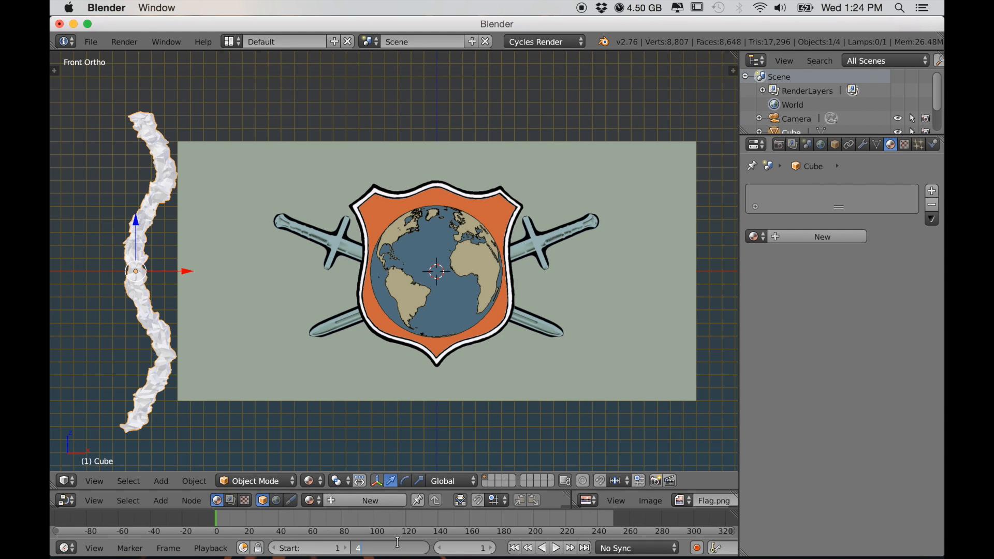
key(Return)
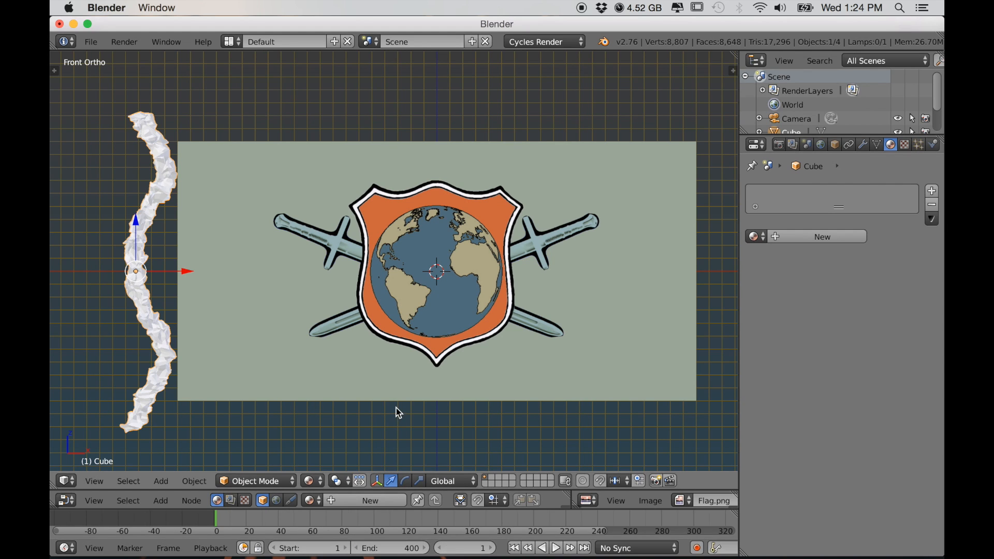
key(i)
click(212, 297)
scroll(568, 524, down, 2)
ctrl+scroll(591, 525, down, 2)
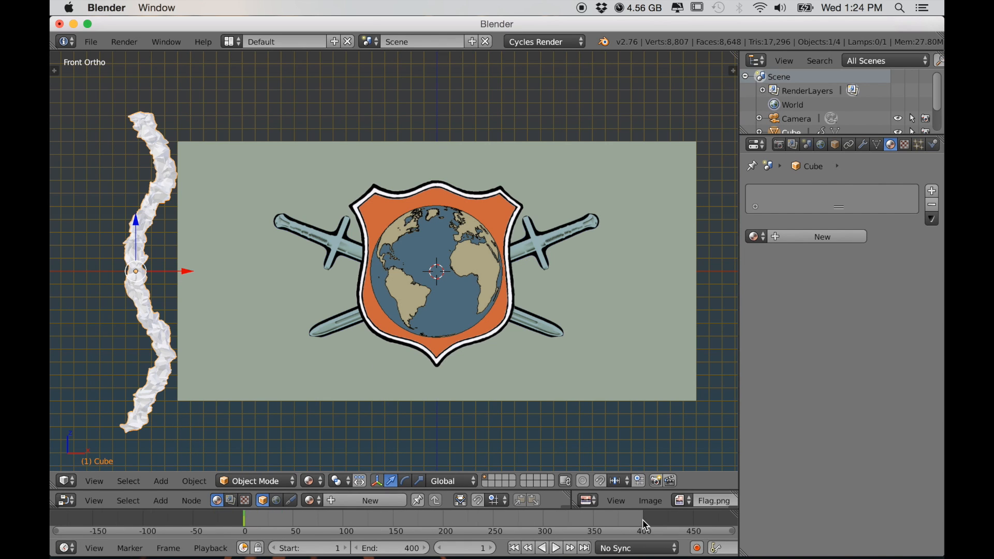
At frame 400, move the jagged strip about 2.31 units along X to the middle of the flag.
key(g)
key(x)
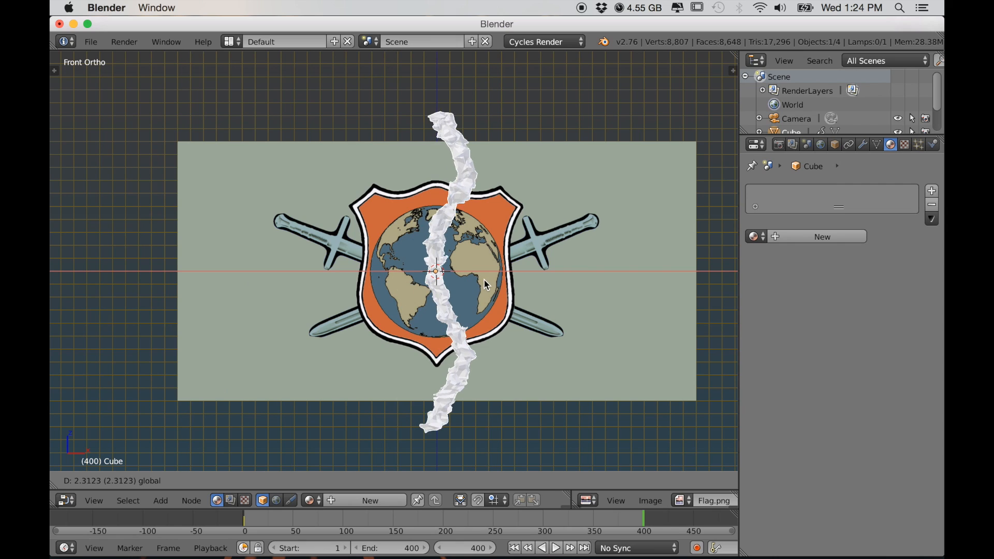
click(485, 282)
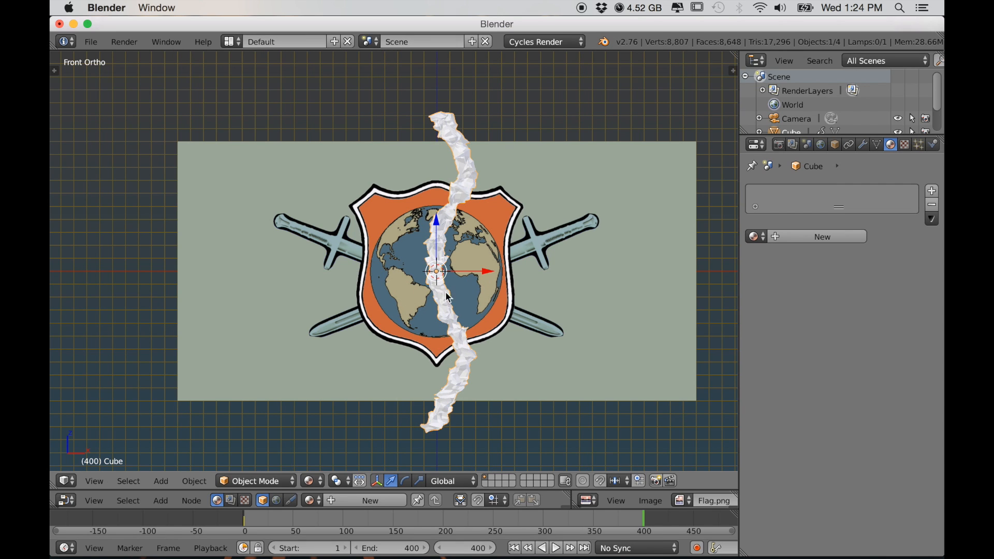
Insert a location keyframe for the jagged strip at frame 400, play the animation, and return to the start of the timeline.
key(i)
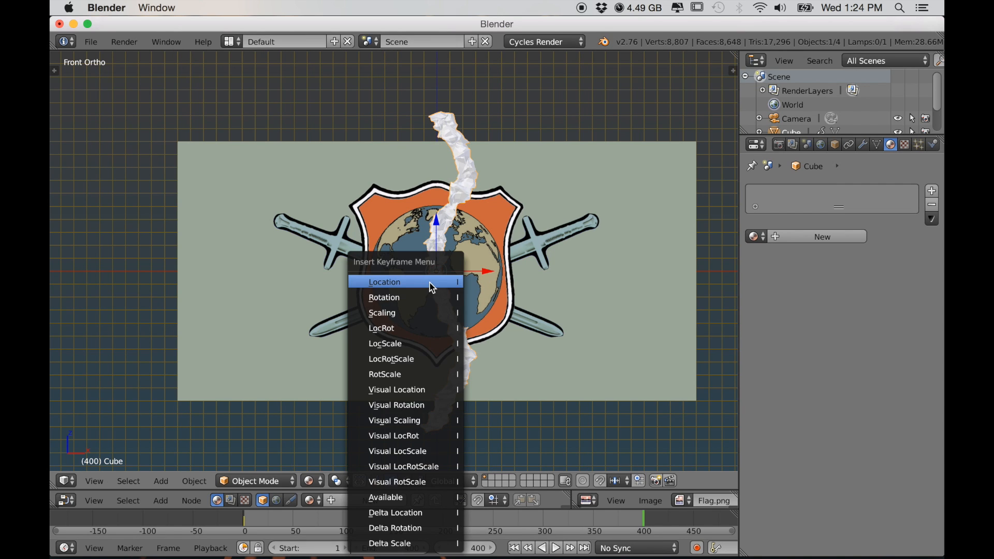
click(433, 286)
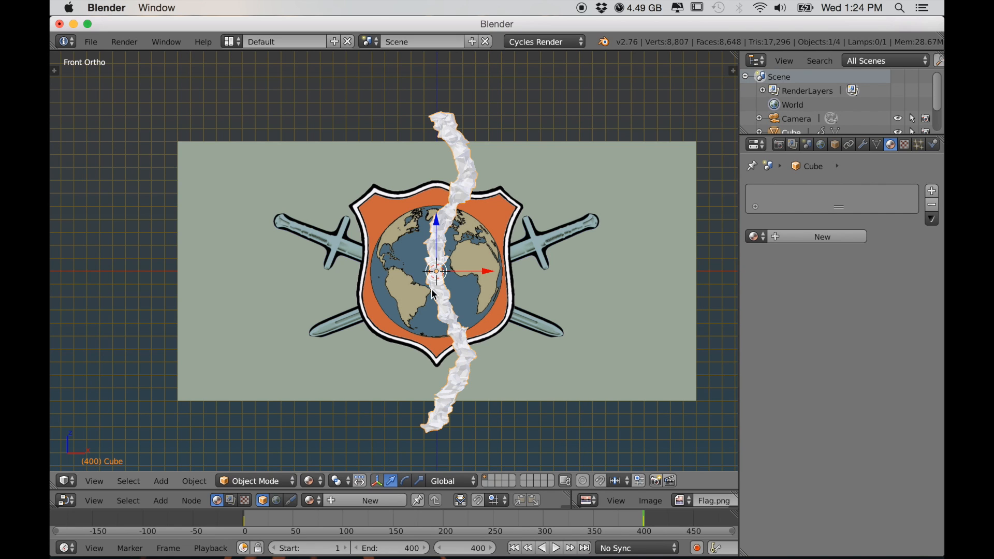
key(alt+a)
click(249, 517)
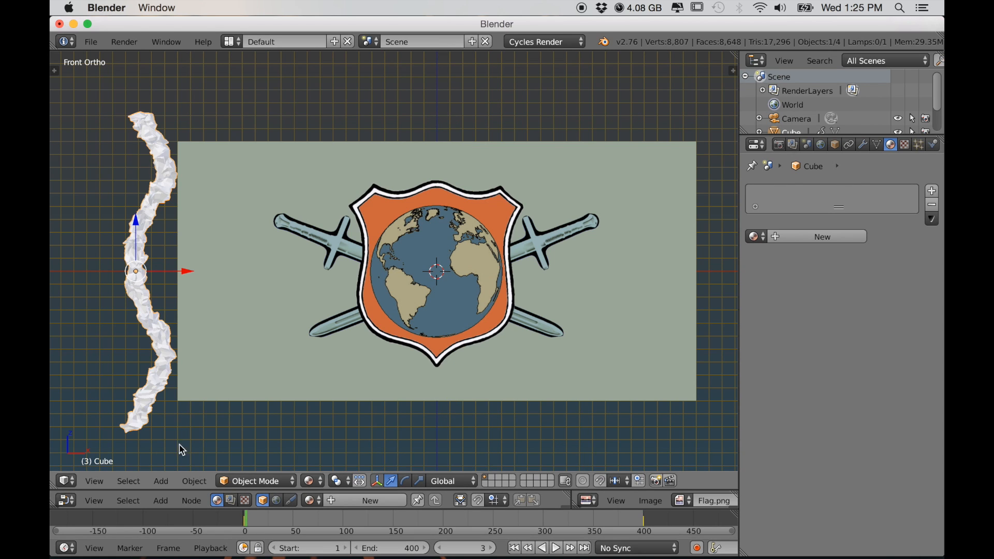
Add a Basis shape key and a second shape key, Key 1, to the jagged strip.
shift+middle_drag(304, 320, 383, 304)
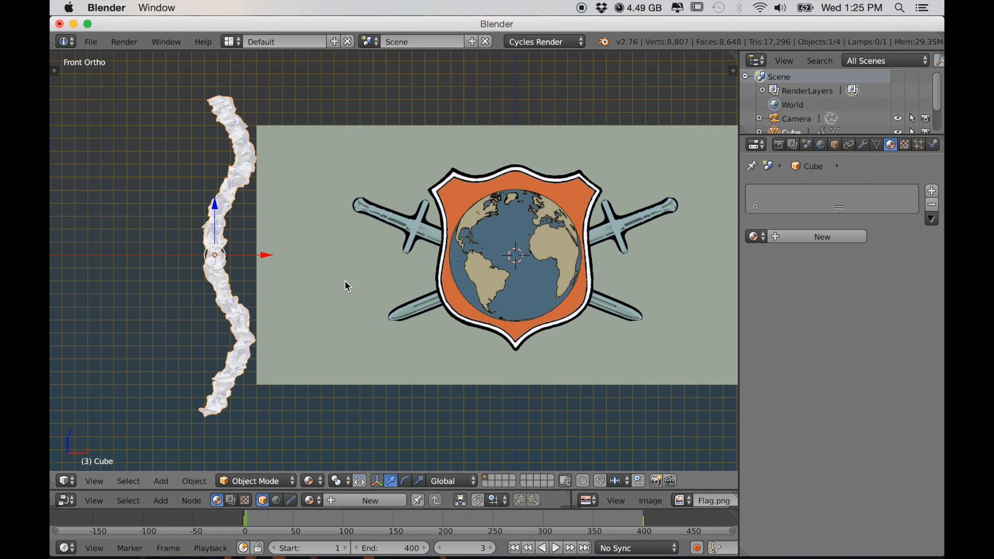
key(g)
key(Escape)
click(876, 145)
click(921, 373)
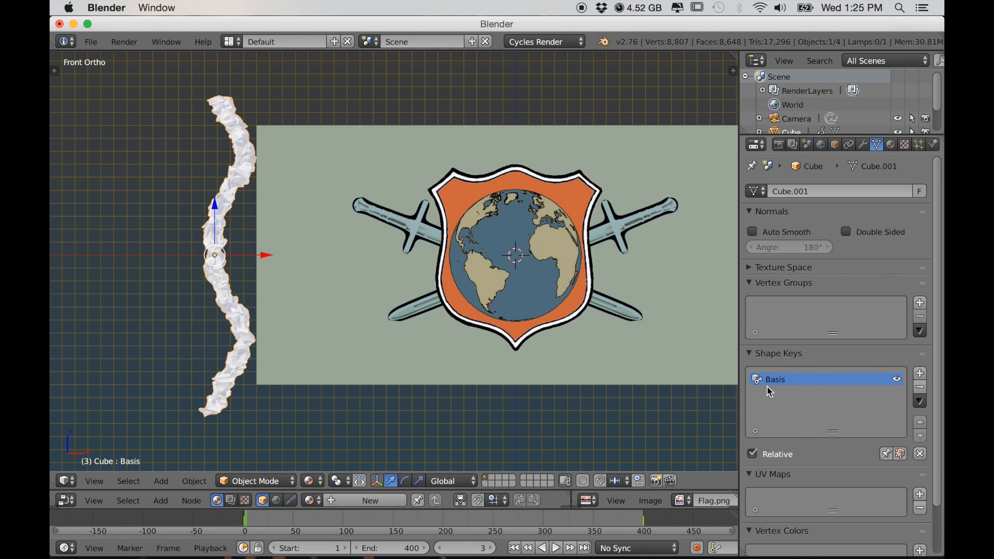
click(921, 374)
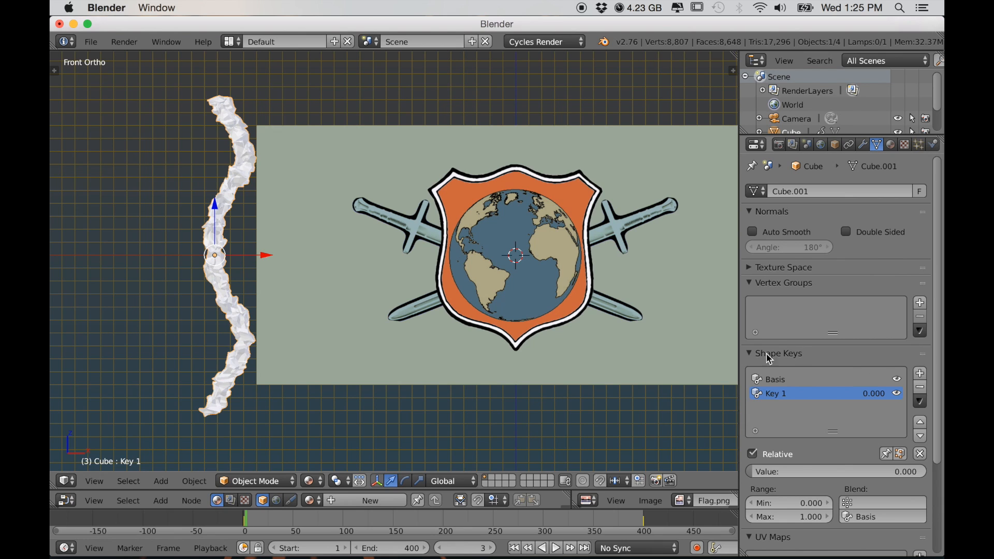
In Edit Mode on Key 1, select the strip's middle vertices and move them along X toward the flag with smooth proportional editing.
shift+middle_drag(385, 242, 382, 268)
key(Tab)
shift+scroll(334, 280, down, 1)
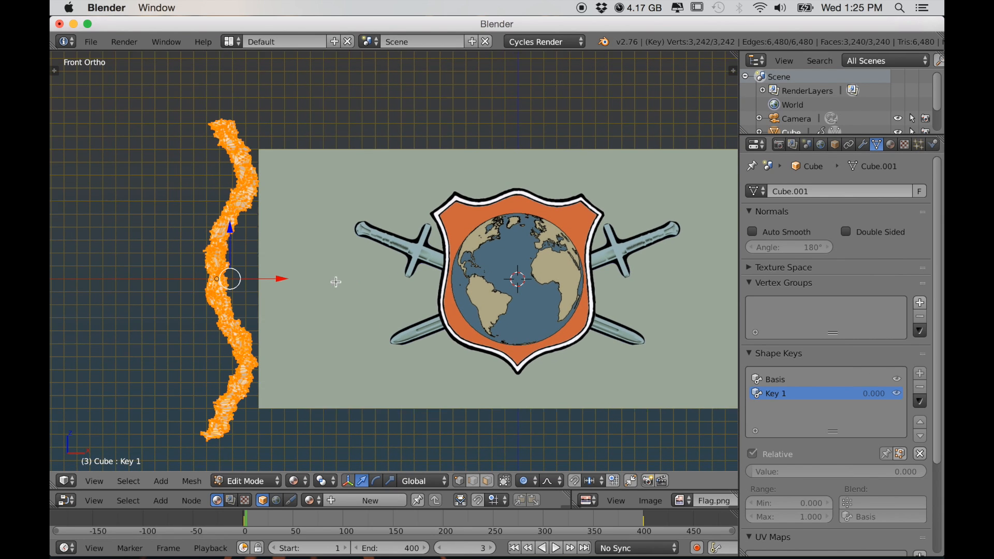
key(a)
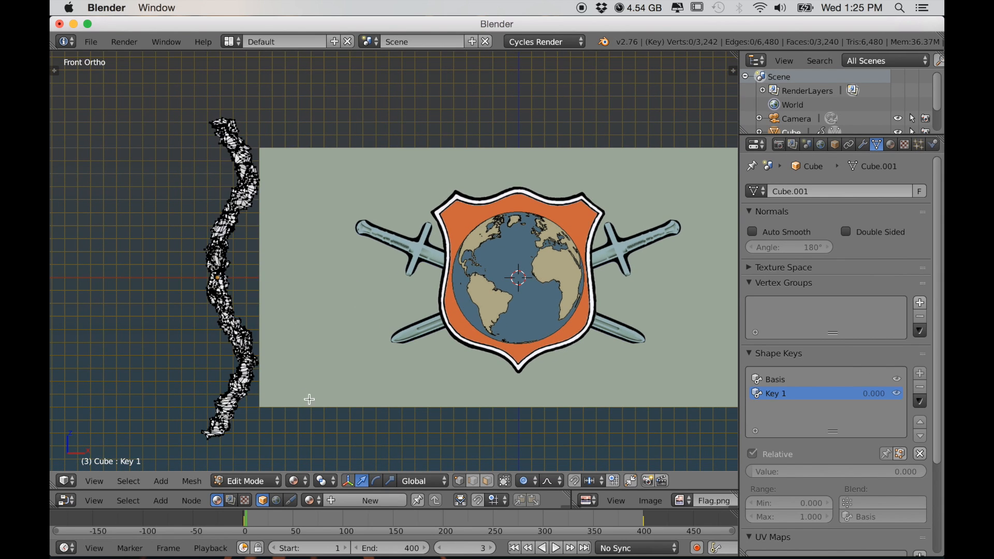
drag(195, 278, 241, 278)
key(Escape)
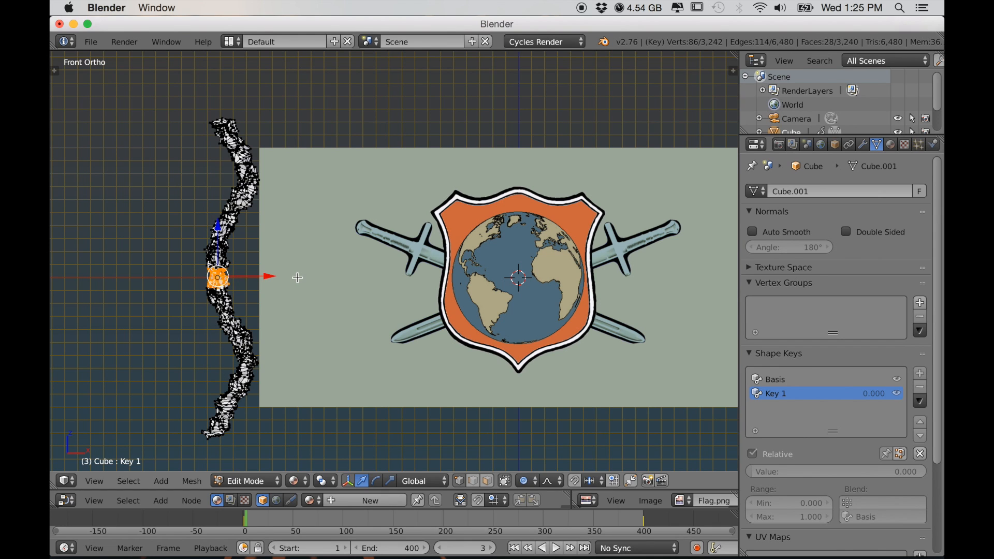
key(g)
key(x)
scroll(331, 279, up, 2)
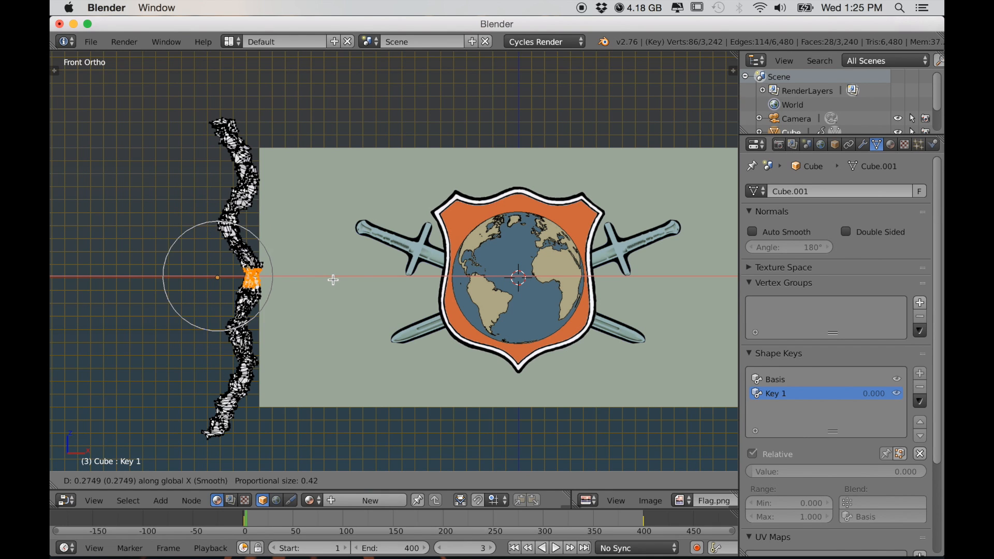
scroll(339, 280, down, 6)
click(339, 280)
Select the strip's upper and lower bends and move them about -0.23 along X with proportional editing.
key(a)
key(c)
drag(265, 190, 225, 212)
drag(283, 371, 226, 367)
key(Escape)
key(g)
key(x)
key(Escape)
key(g)
key(x)
scroll(326, 287, up, 6)
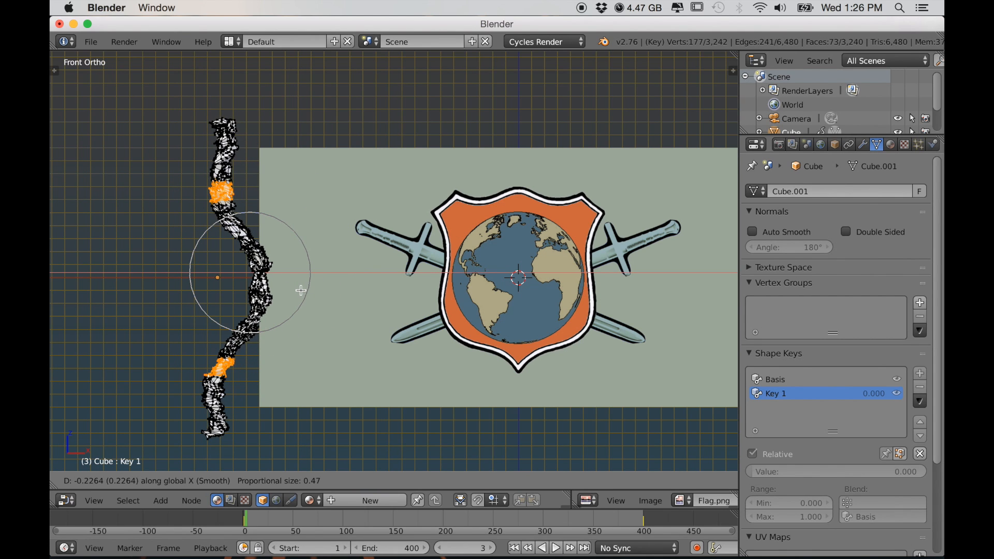
click(300, 290)
Return to Object Mode, test Key 1's influence, and keyframe its value at 0.000 on frame 1.
key(Tab)
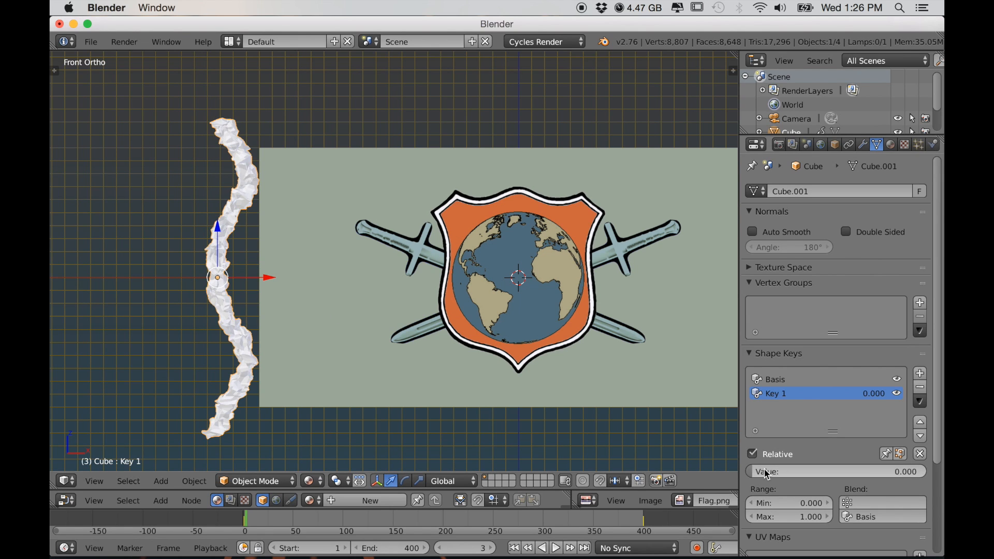
drag(766, 471, 807, 471)
drag(886, 471, 764, 471)
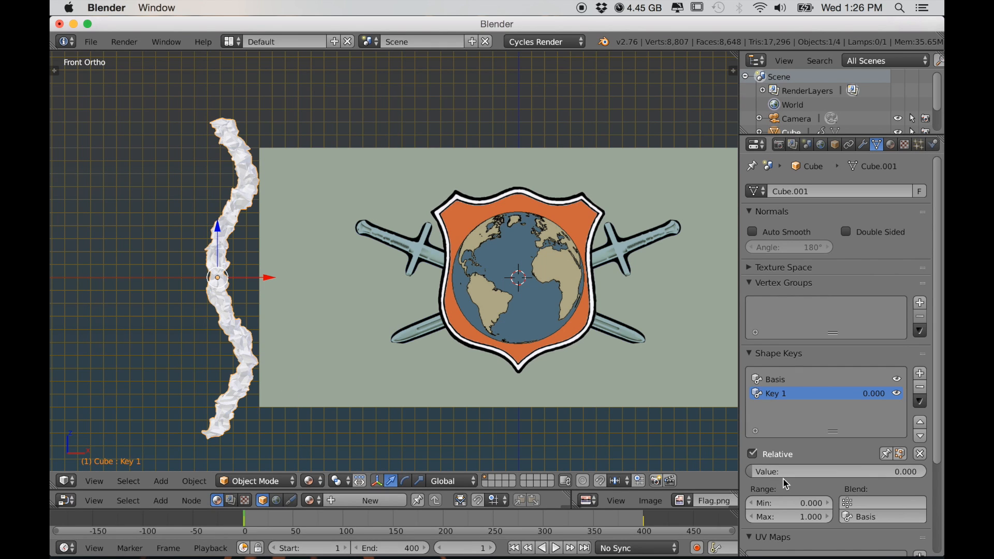
key(i)
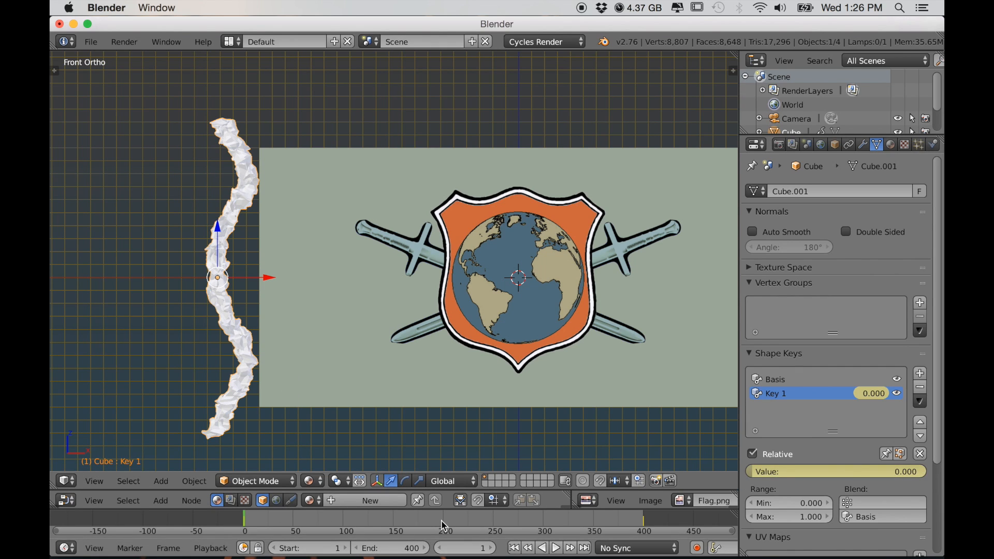
At frame 400, set Key 1's value to 1.000, keyframe it, and play the animation to check the changing shape.
click(645, 521)
drag(782, 472, 925, 471)
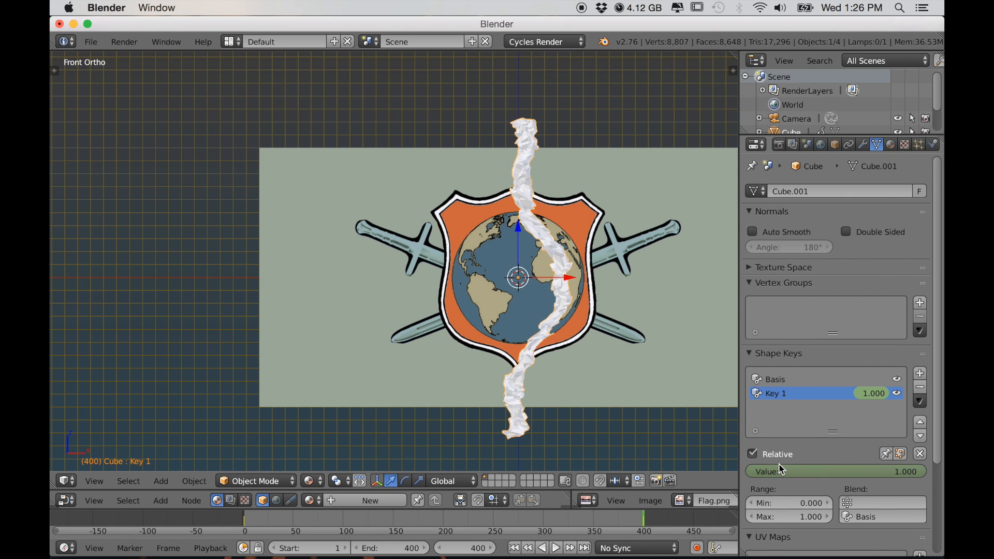
key(i)
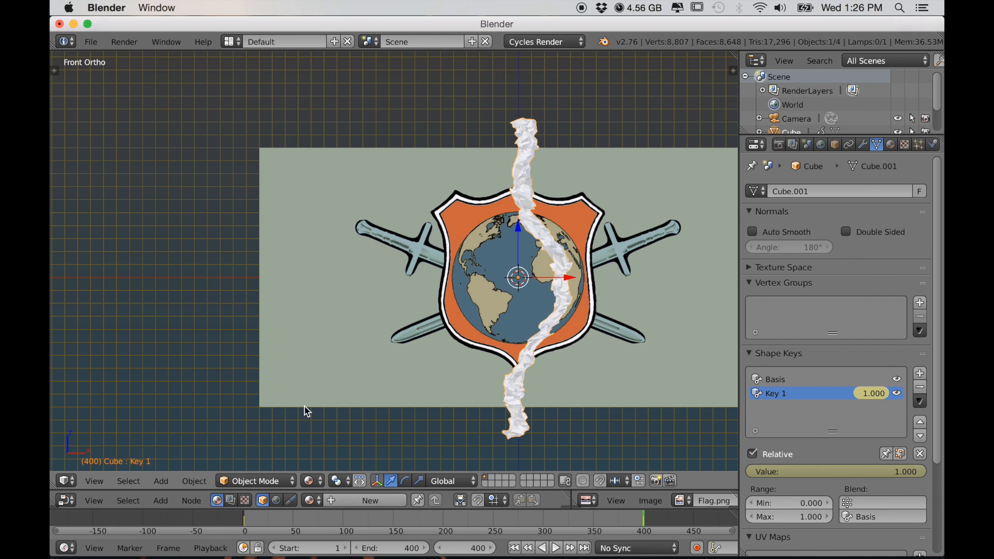
key(alt+a)
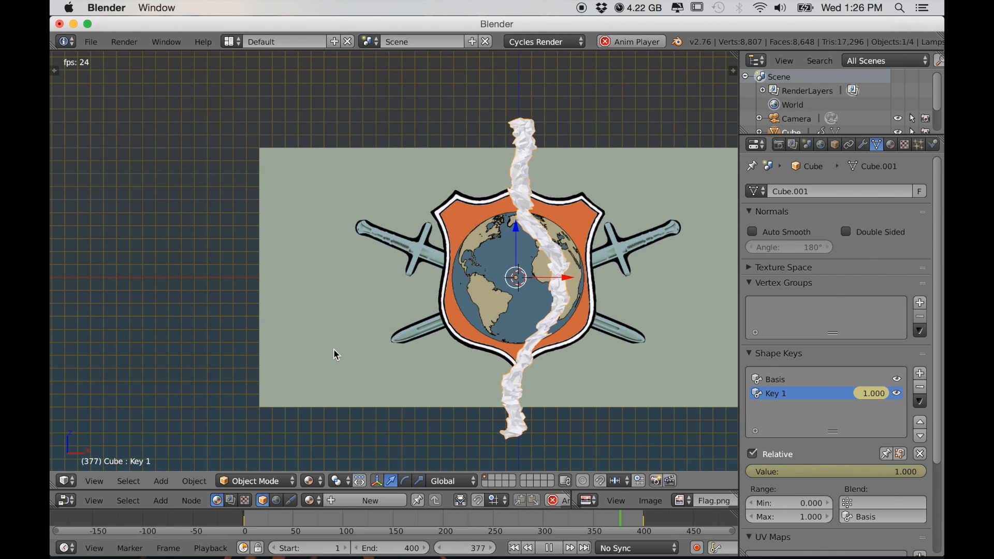
key(Escape)
Make the jagged strip a Dynamic Paint brush and set its paint color to black.
click(934, 144)
click(783, 256)
click(890, 311)
click(868, 329)
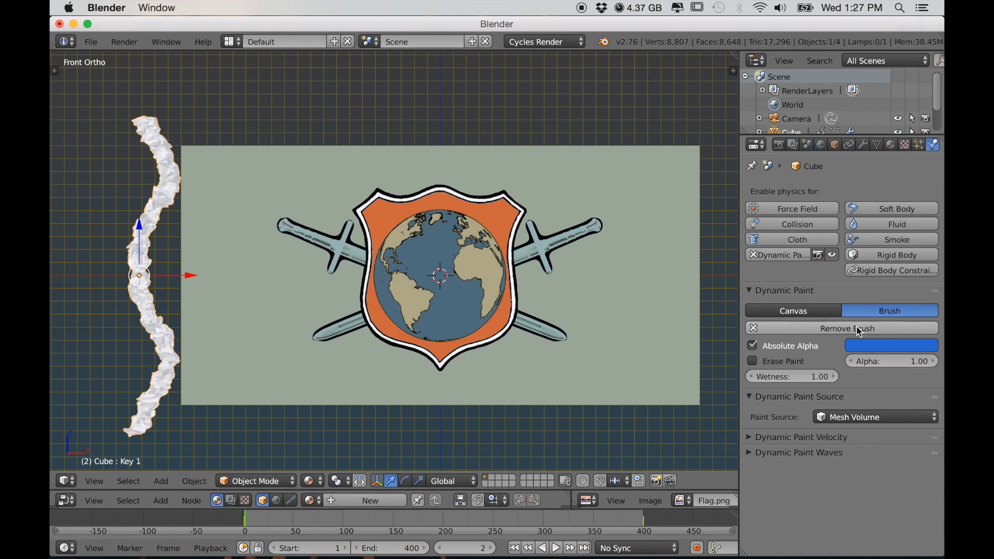
click(881, 347)
drag(927, 243, 927, 261)
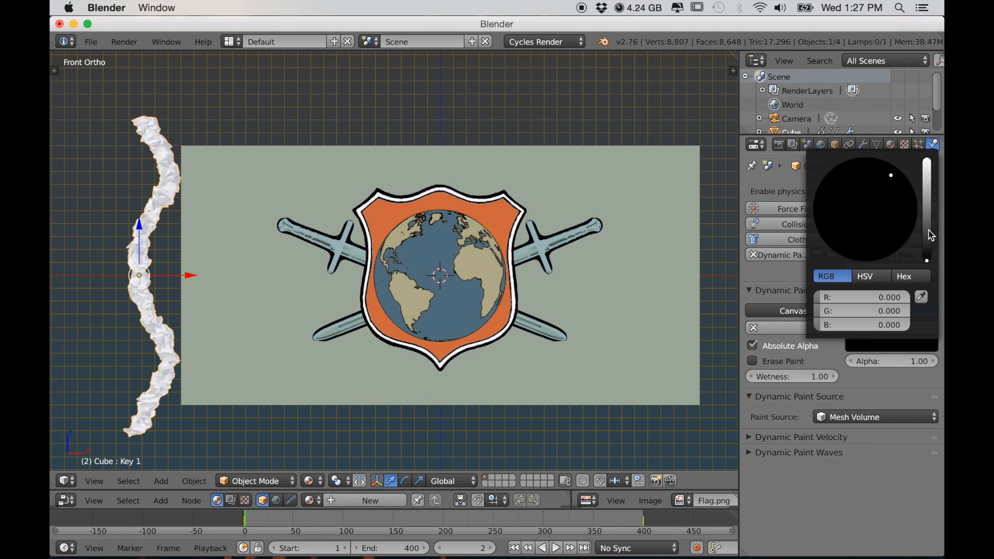
Make the flag plane a Dynamic Paint canvas and set its surface format to Image Sequence.
right_click(700, 386)
click(791, 255)
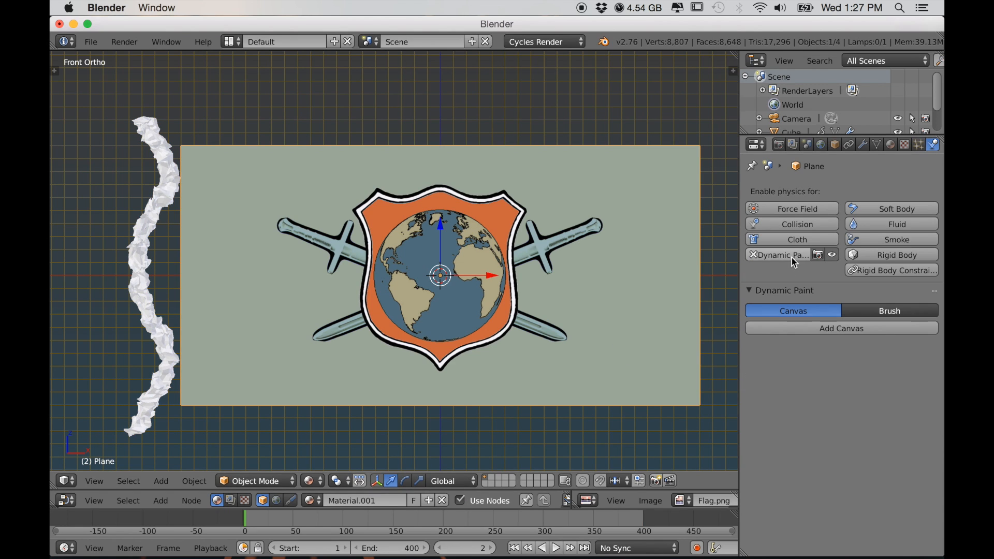
click(832, 330)
click(855, 381)
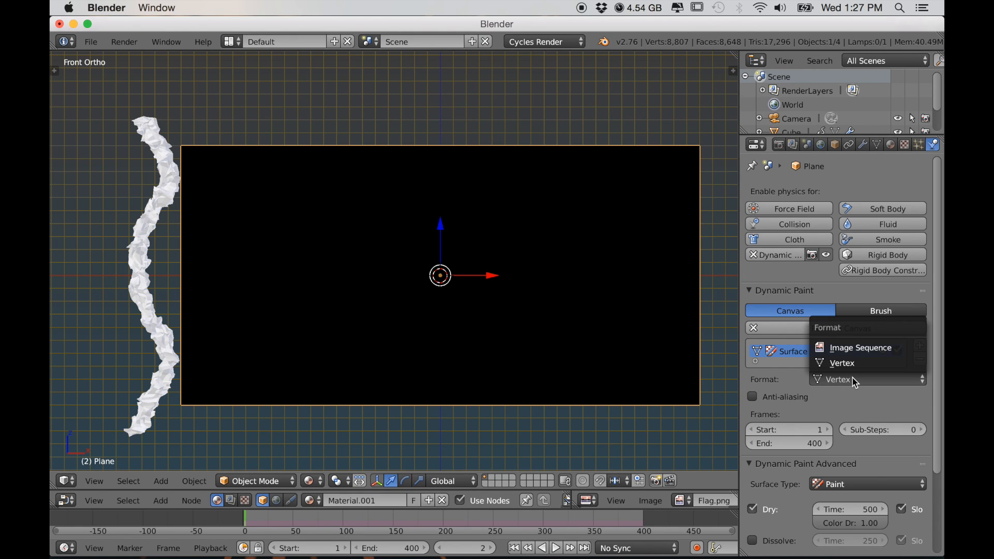
click(857, 348)
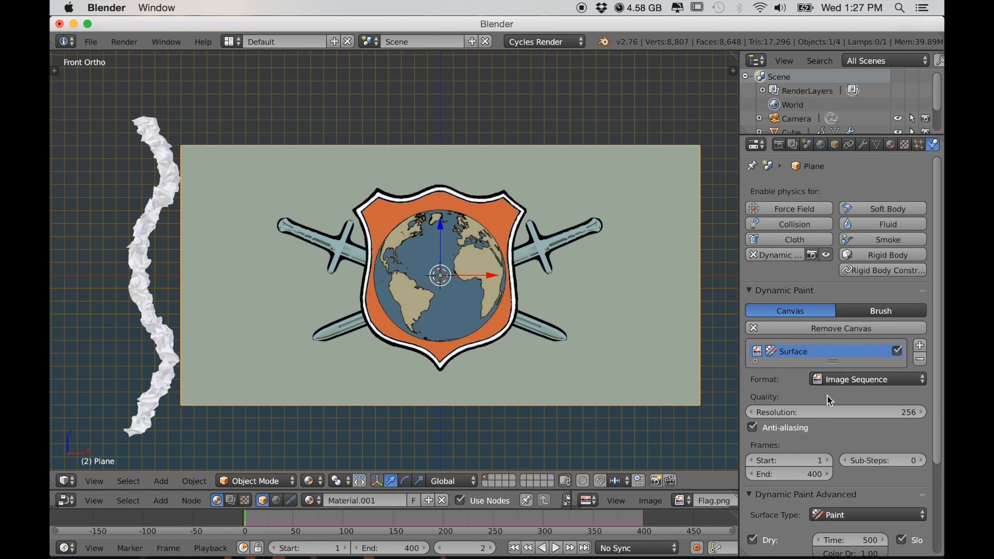
Set the canvas resolution to 512 and assign UVMap as the UV map for its output.
click(817, 412)
key(Return)
scroll(841, 453, down, 5)
click(796, 519)
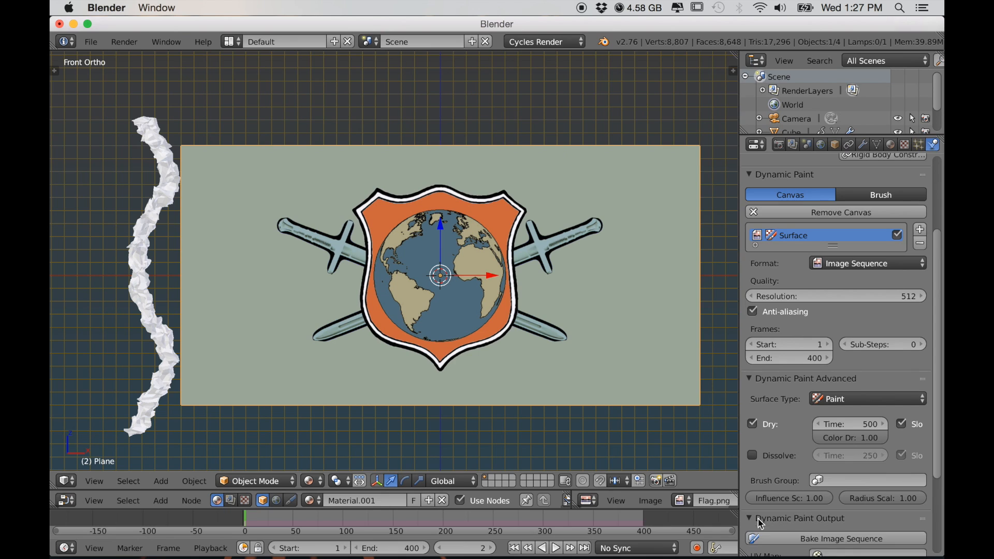
scroll(797, 517, down, 5)
click(832, 436)
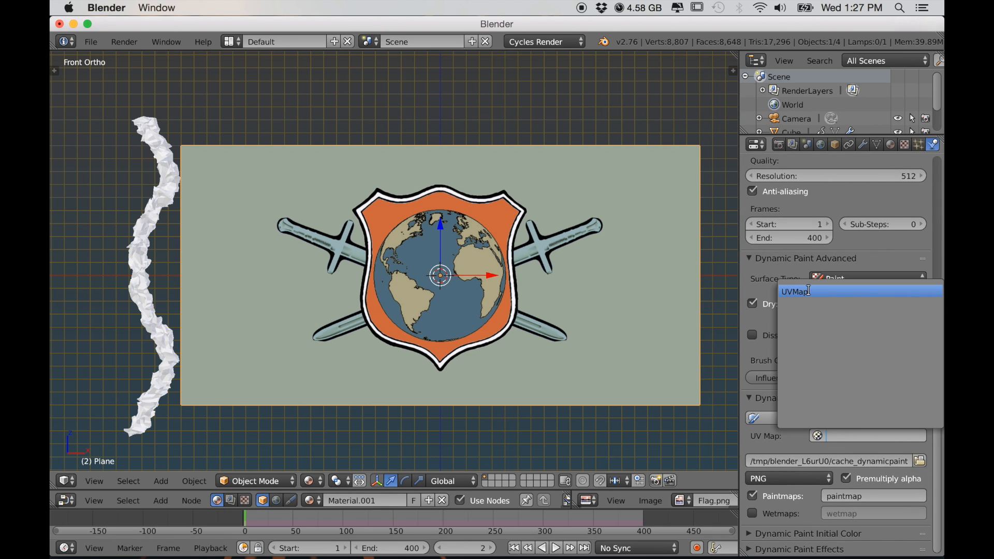
click(797, 292)
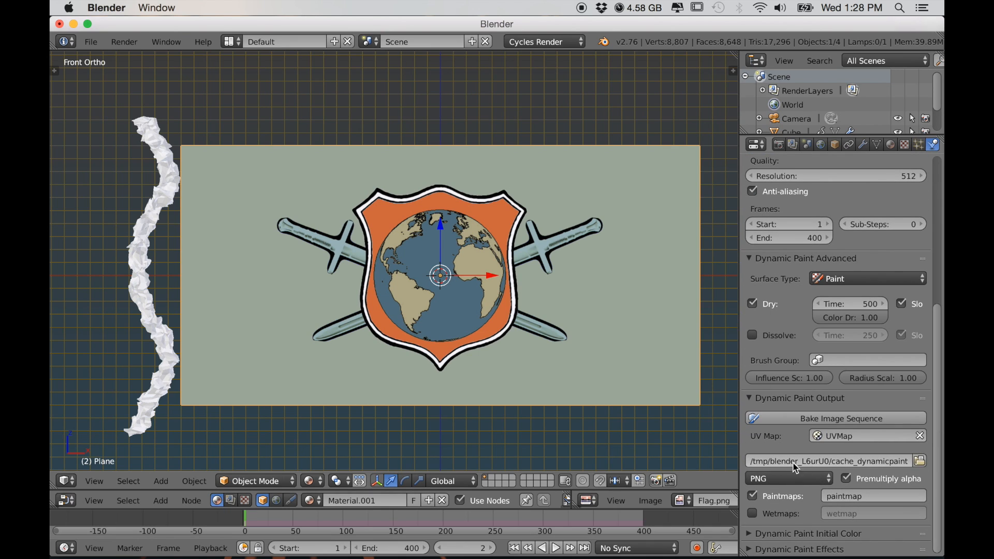
Set the canvas output path to the Alpha folder on the Desktop and bake the image sequence.
drag(562, 28, 565, 167)
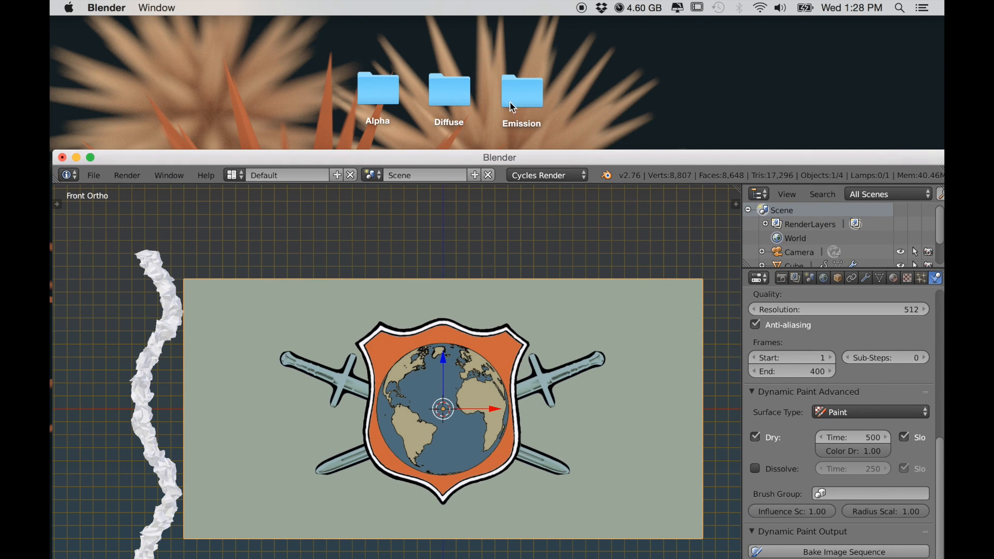
drag(544, 168, 539, 35)
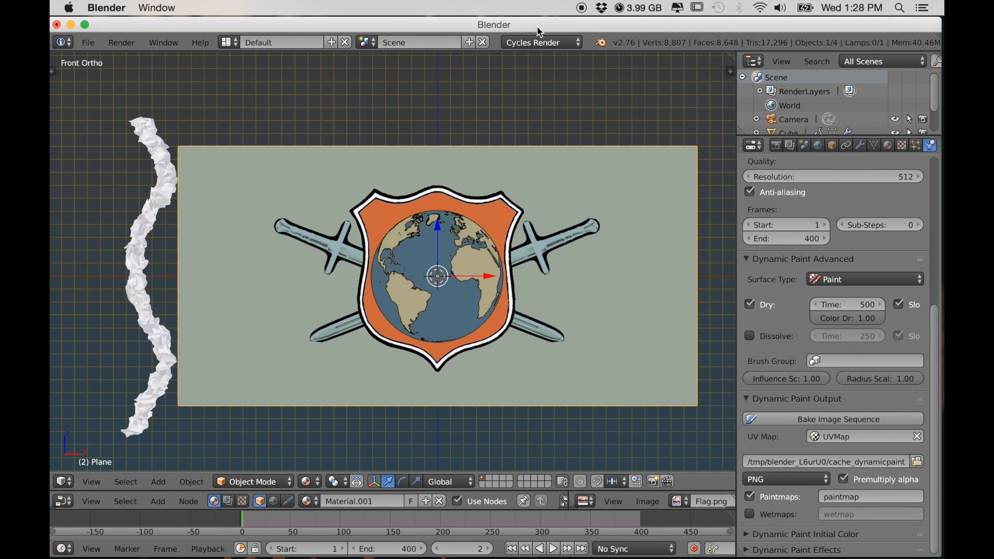
click(916, 462)
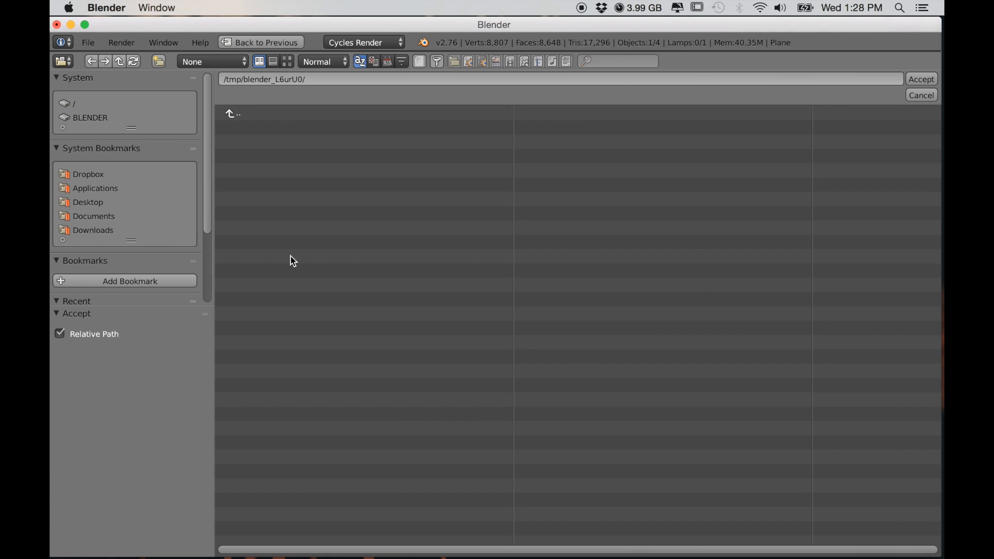
click(916, 79)
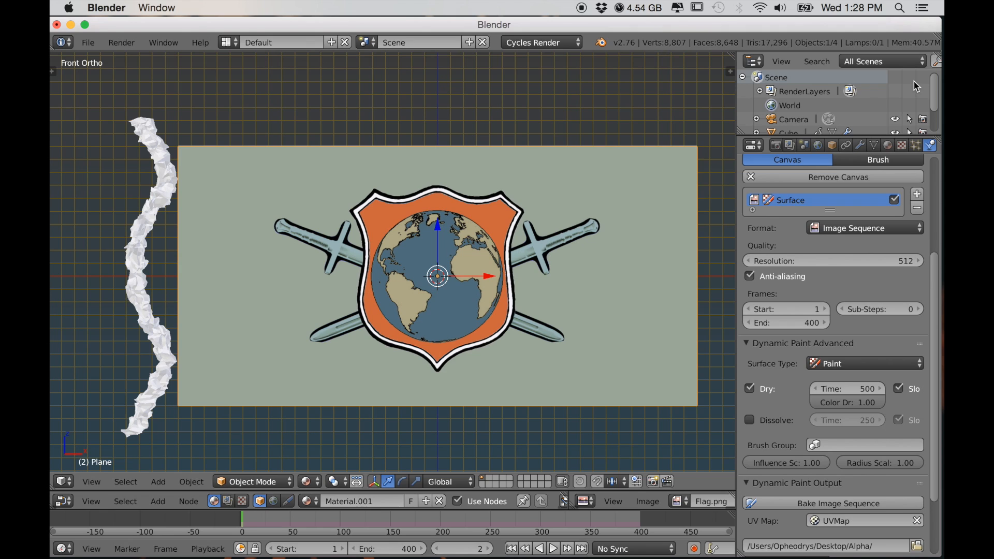
click(819, 503)
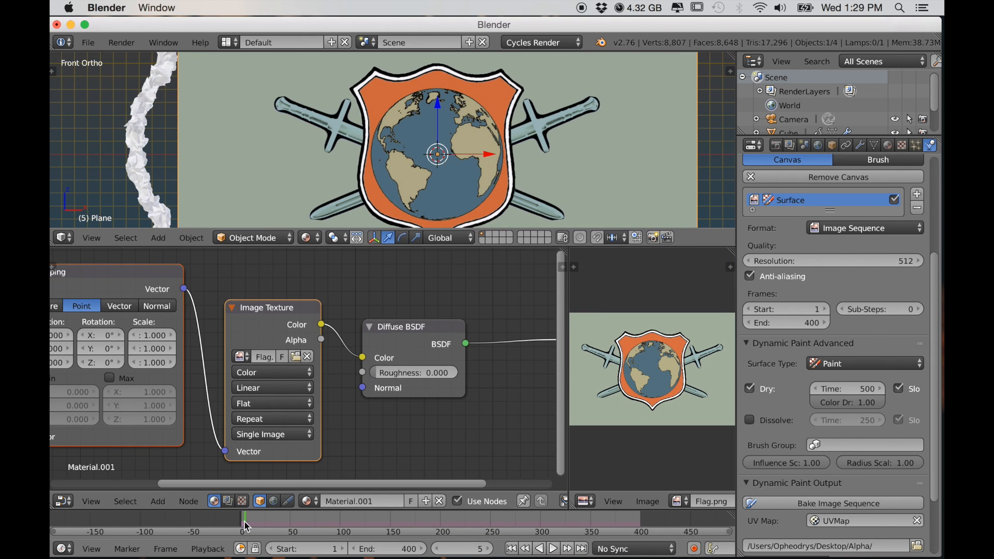
Switch the viewport to Rendered shading, hide the jagged strip, and select the flag plane.
scroll(440, 416, down, 4)
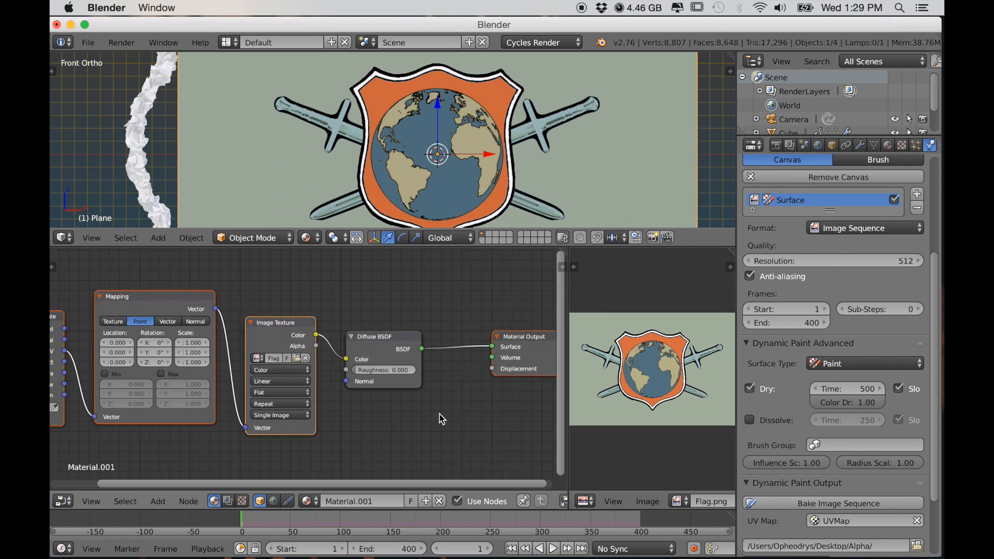
click(312, 238)
click(330, 145)
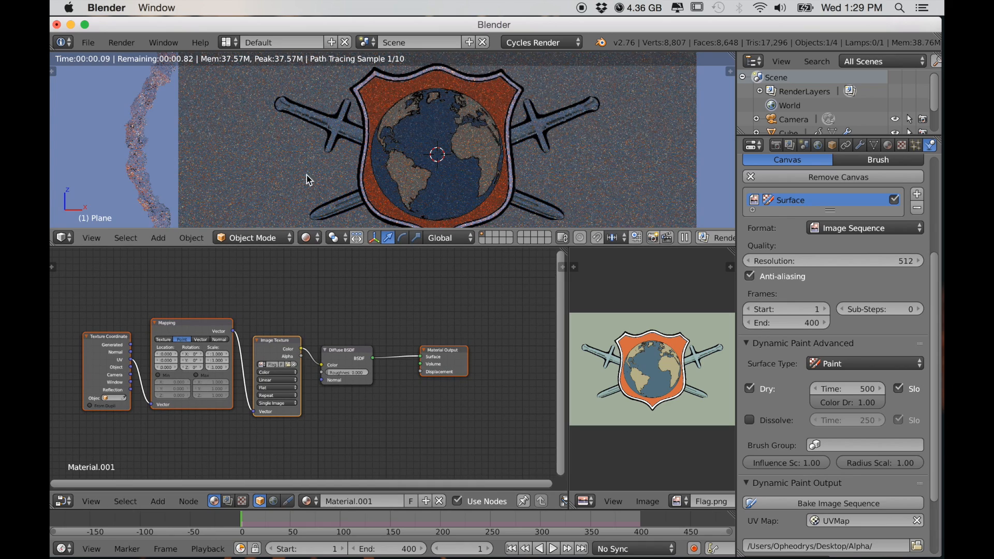
right_click(134, 159)
key(h)
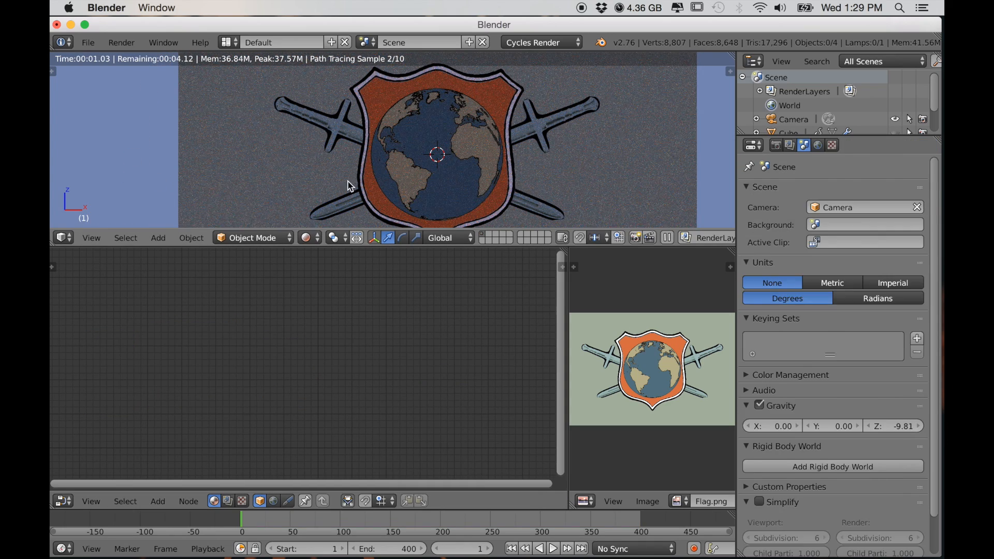
right_click(328, 211)
Spread out the flag's Diffuse BSDF and Material Output nodes to make room for more shader nodes.
scroll(385, 451, up, 1)
middle_drag(385, 451, 351, 451)
drag(398, 356, 508, 345)
drag(301, 354, 364, 334)
scroll(440, 356, down, 2)
middle_drag(463, 360, 435, 361)
drag(486, 343, 519, 347)
drag(353, 341, 362, 335)
Insert an Add Shader node on the link between the Diffuse BSDF and the Material Output.
key(shift+a)
mouse_move(363, 382)
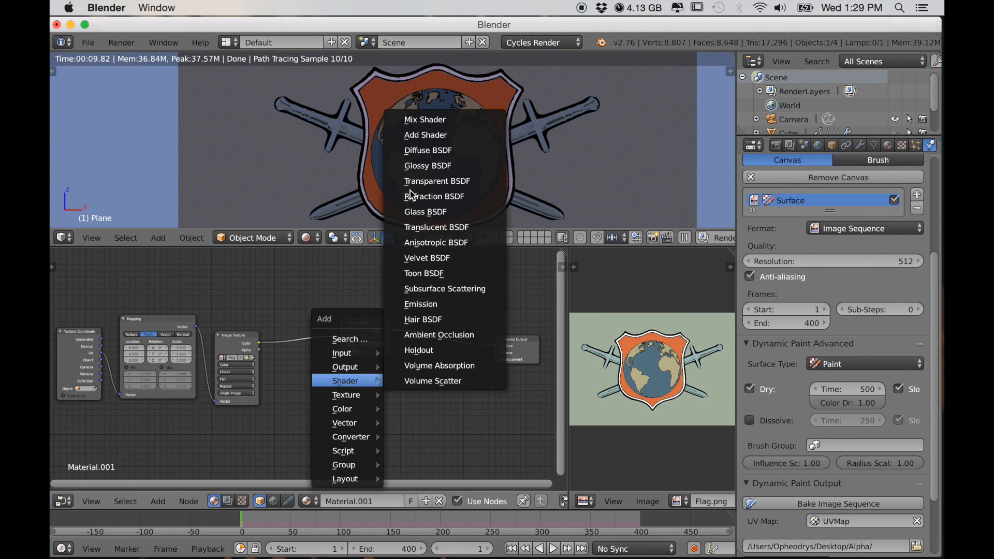
click(424, 134)
click(444, 338)
Add a Translucent BSDF colored by the flag's Image Texture and link it to the Add Shader's second input.
key(shift+a)
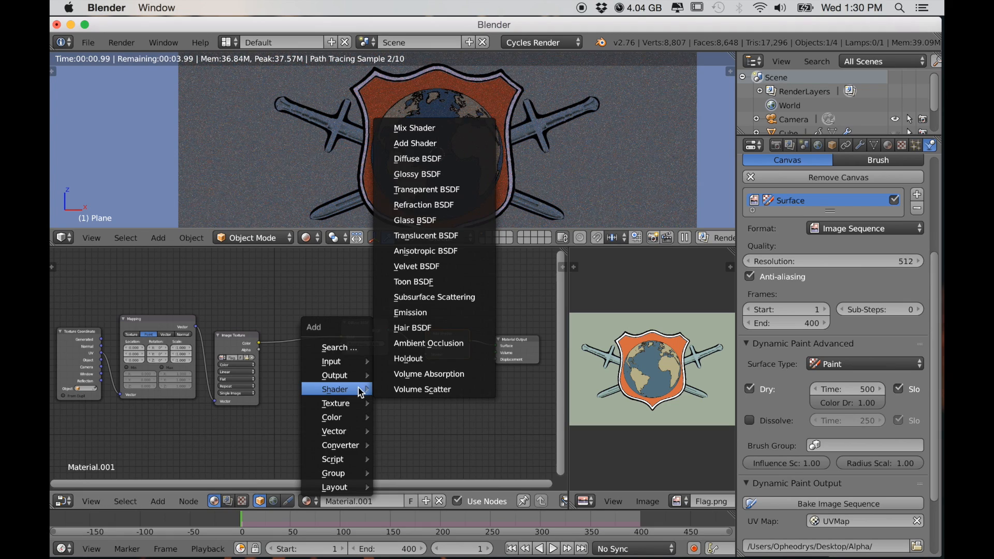
click(421, 235)
click(344, 382)
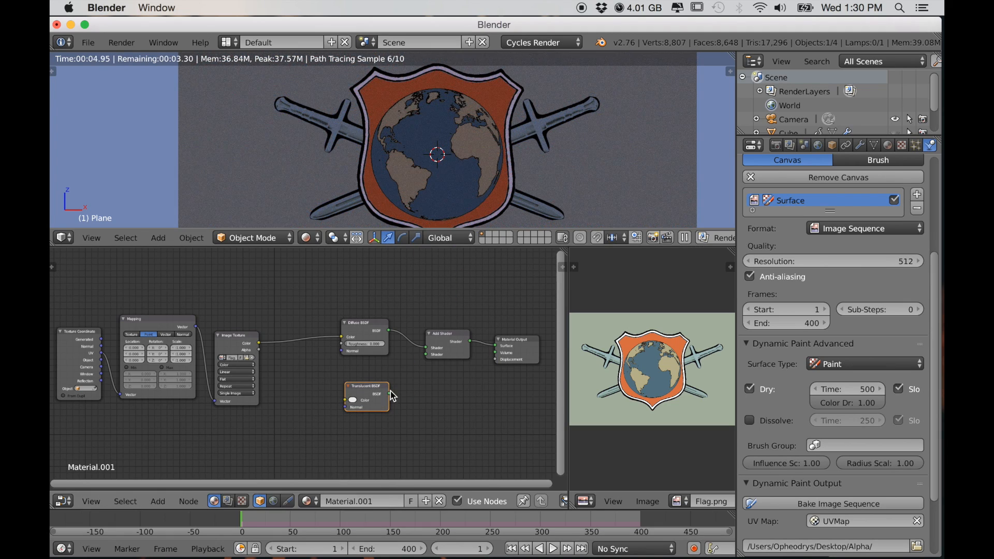
drag(390, 394, 428, 356)
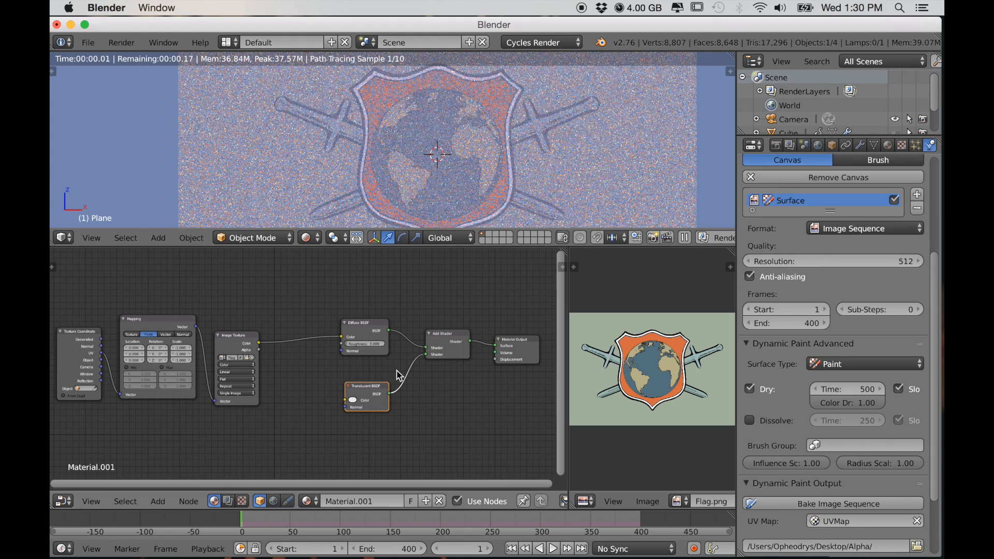
drag(259, 344, 266, 350)
drag(347, 408, 349, 402)
Move the shader and output nodes away from the flag's Image Texture and widen the gap before the Material Output.
scroll(357, 407, down, 3)
middle_drag(364, 411, 323, 416)
key(b)
drag(285, 317, 495, 415)
key(g)
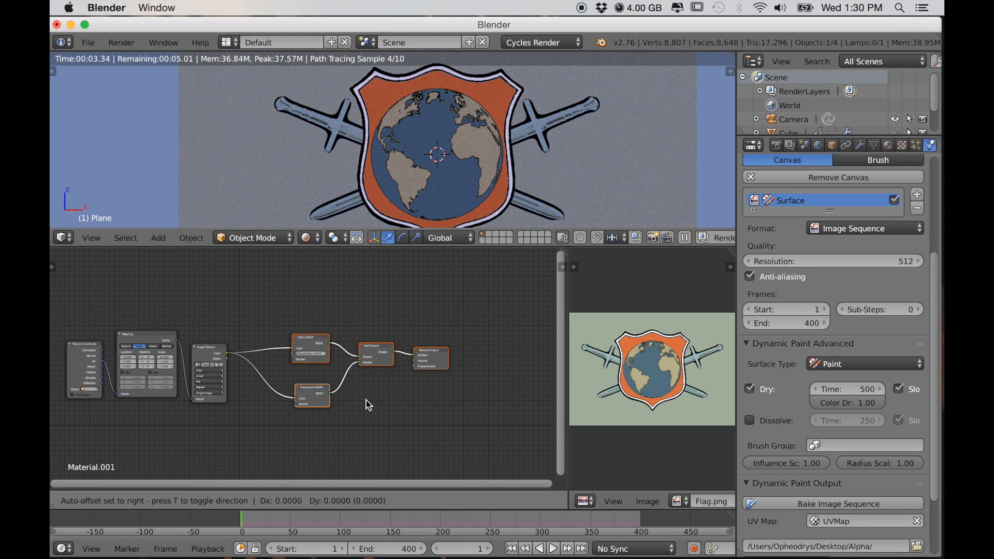
click(443, 426)
middle_drag(444, 426, 393, 417)
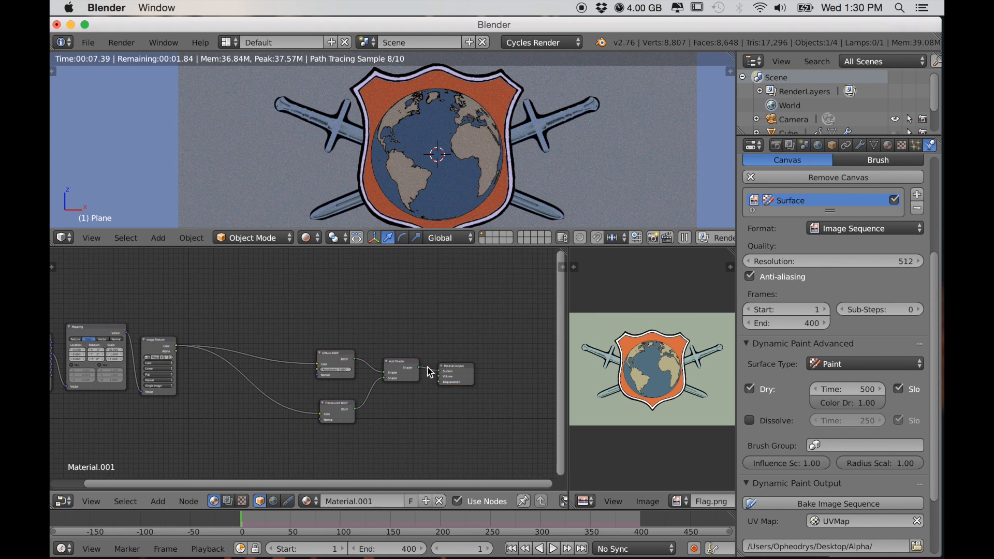
key(g)
click(485, 406)
scroll(481, 403, down, 3)
drag(483, 381, 521, 386)
Add a Transparent BSDF and combine it with the Add Shader output through a Mix Shader feeding the Material Output.
scroll(308, 443, up, 3)
middle_drag(306, 444, 299, 421)
middle_drag(371, 431, 303, 413)
key(shift+a)
mouse_move(325, 420)
click(396, 229)
click(399, 408)
drag(410, 405, 459, 391)
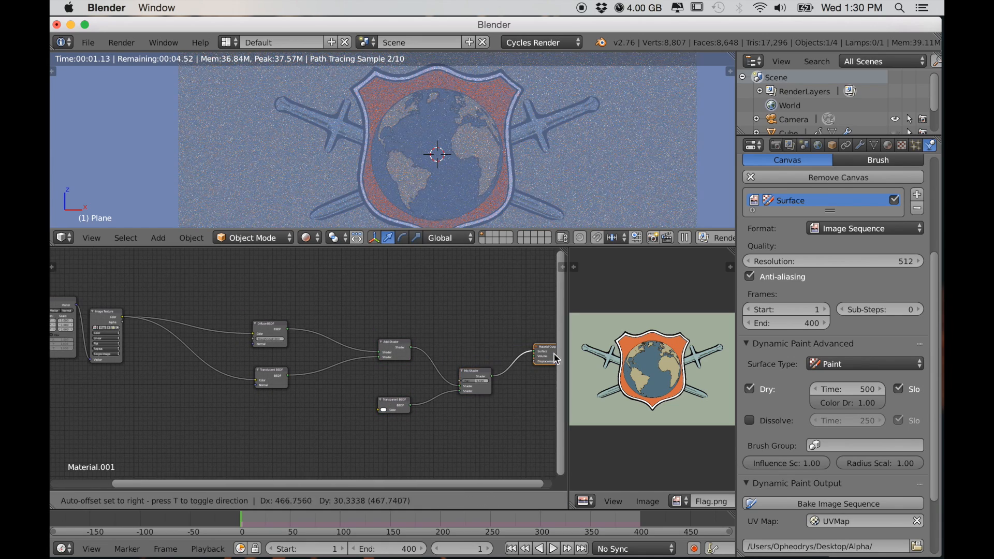
Place a new Image Texture node below the shader nodes and load paintmap0001.png from the Desktop's Alpha folder.
key(Home)
drag(196, 352, 327, 435)
scroll(370, 446, up, 3)
scroll(307, 402, up, 5)
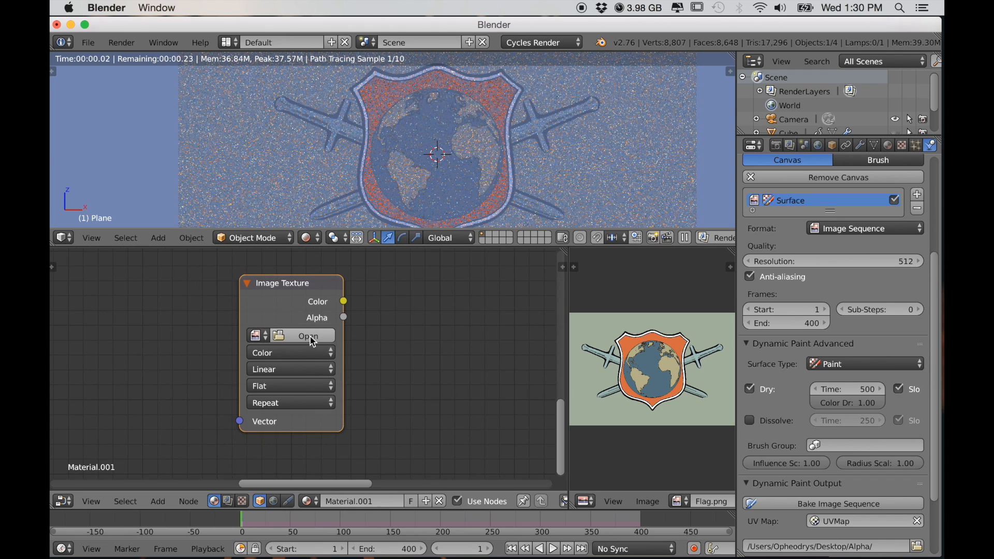
click(310, 337)
click(94, 202)
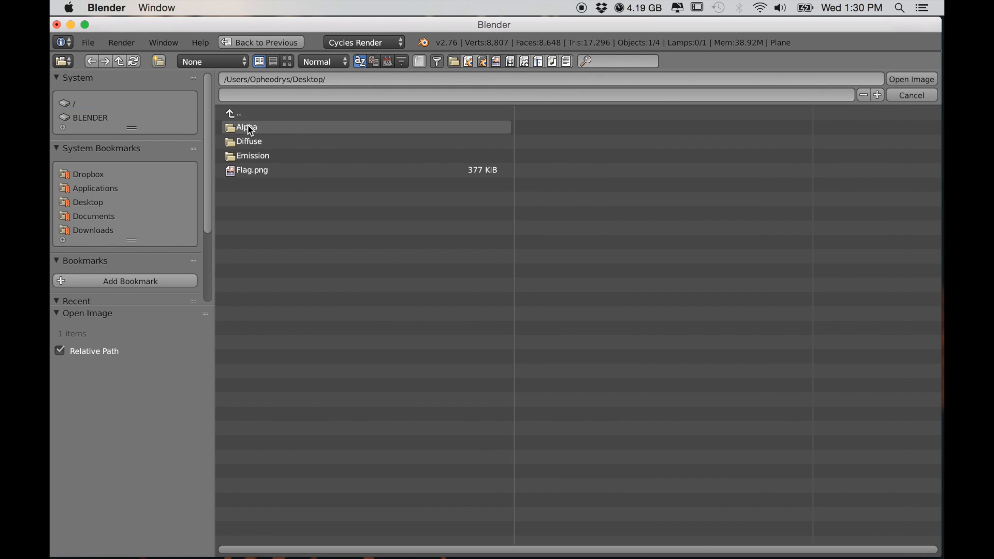
click(244, 128)
click(290, 128)
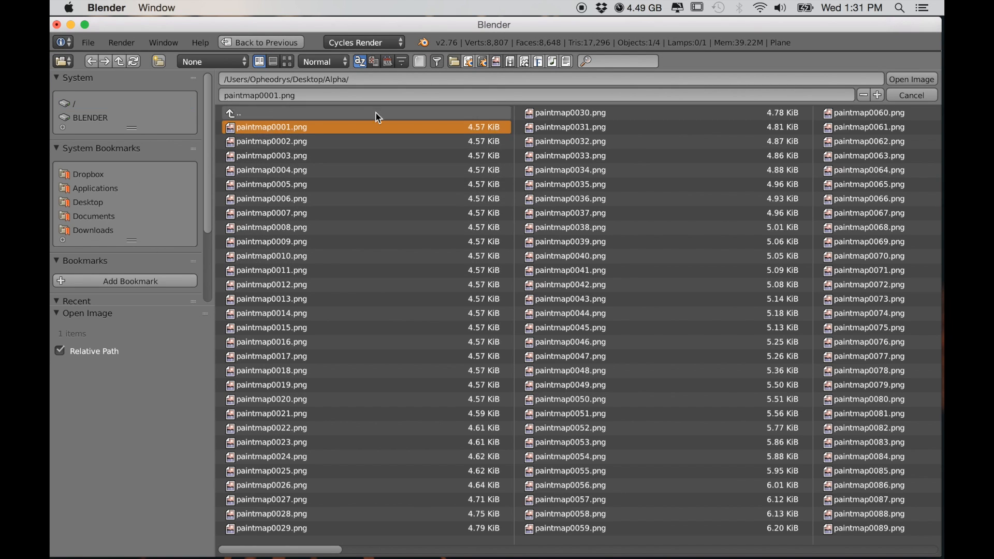
click(912, 79)
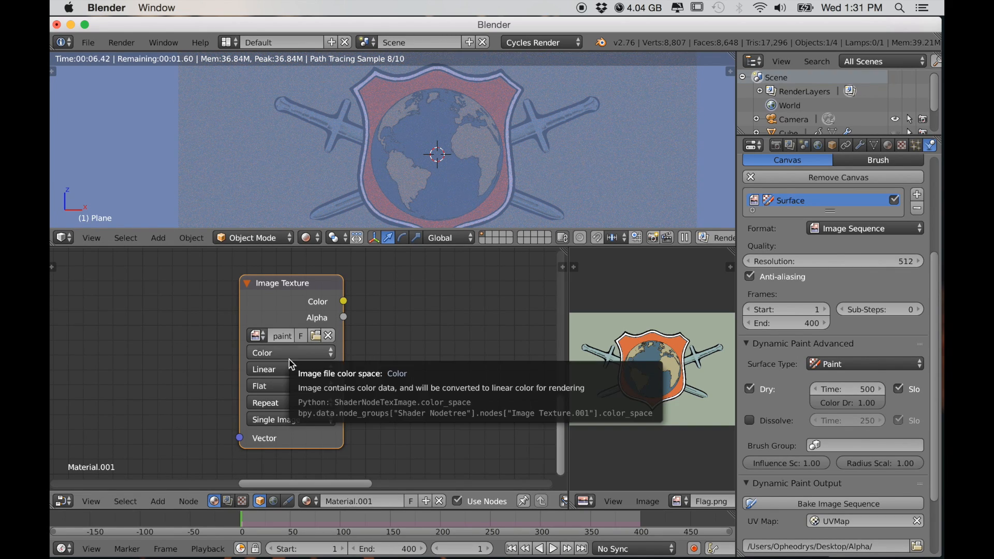
Set the alpha Image Texture node's source to Image Sequence with 400 frames.
click(278, 419)
click(282, 394)
scroll(313, 449, down, 1)
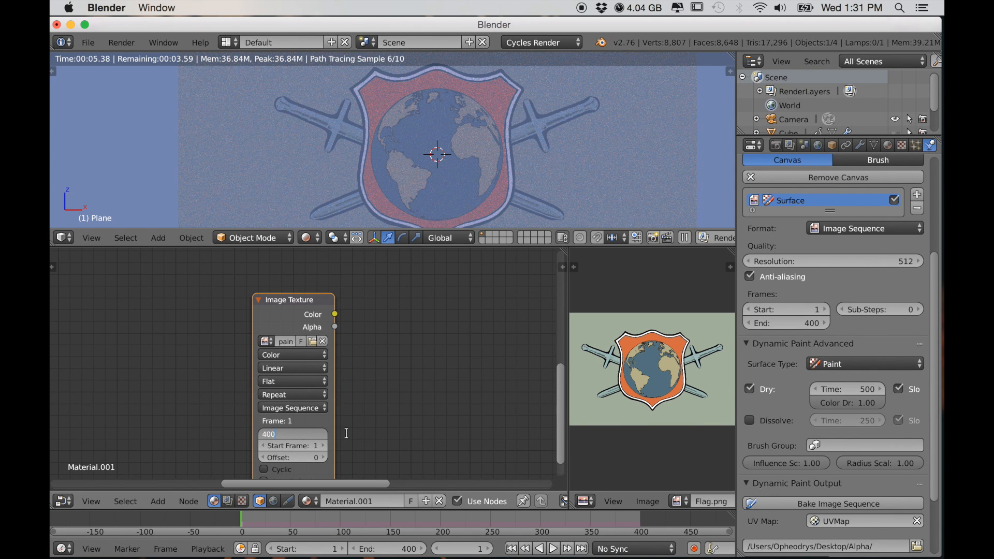
key(Return)
Link the image sequence node's Alpha output to the Mix Shader's Fac input.
scroll(310, 446, down, 2)
scroll(390, 397, down, 2)
middle_drag(402, 388, 259, 448)
scroll(394, 439, up, 4)
scroll(275, 458, down, 4)
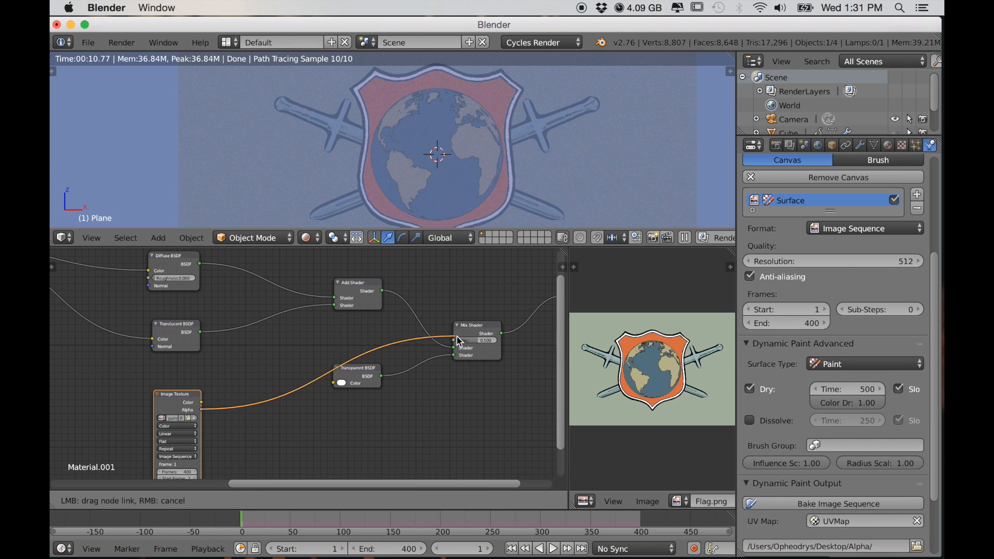
drag(459, 341, 458, 340)
Play and scrub the animation to check how the alpha mask erases the flag, stopping at frame 250.
scroll(449, 373, down, 1)
drag(272, 517, 434, 514)
scroll(339, 523, down, 5)
scroll(446, 146, down, 2)
scroll(449, 150, down, 2)
key(alt+a)
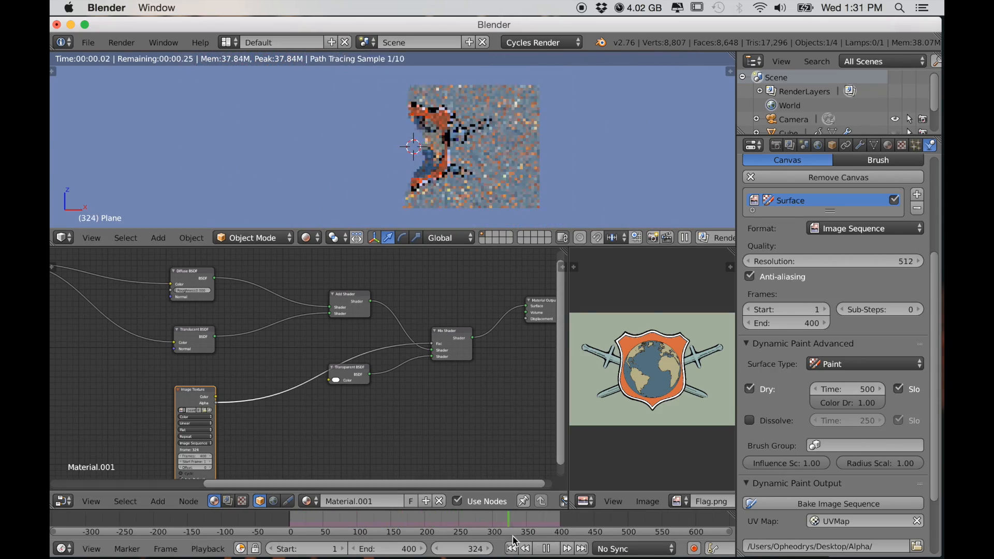
mouse_move(542, 534)
mouse_down()
mouse_move(328, 520)
mouse_move(446, 518)
mouse_move(454, 531)
mouse_up()
click(460, 532)
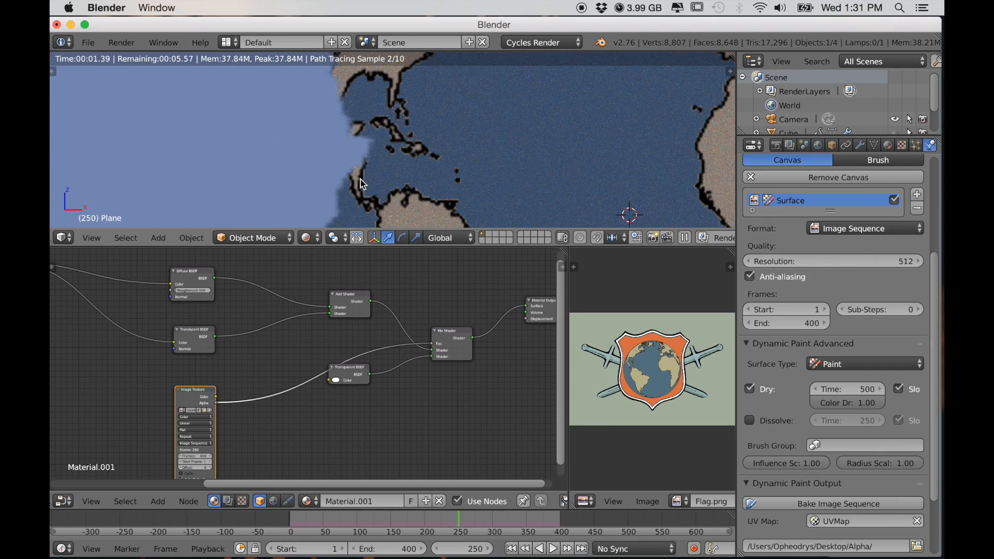
Inspect the flag's dissolving edge up close, then check the whole flag at earlier frames.
scroll(330, 211, down, 3)
shift+middle_drag(402, 181, 364, 113)
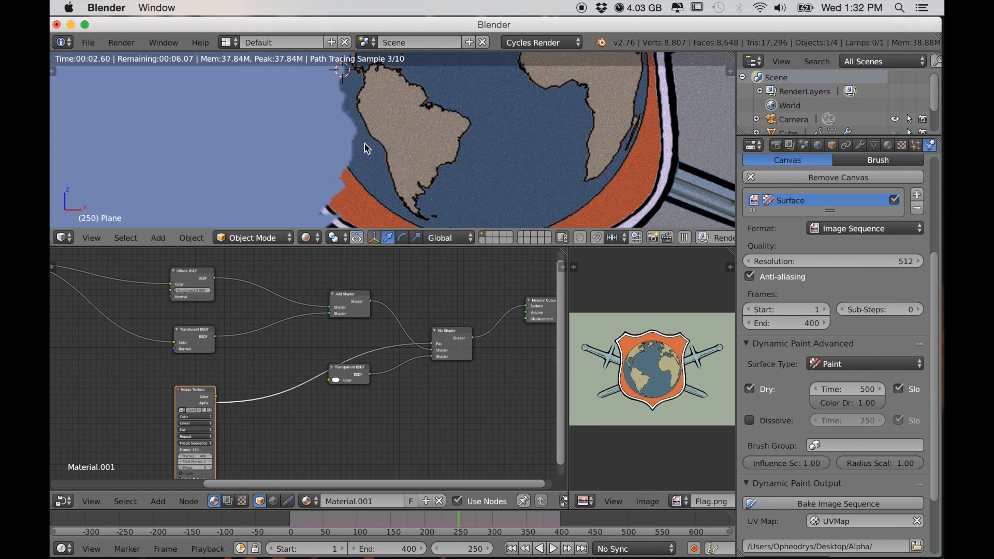
scroll(361, 155, down, 8)
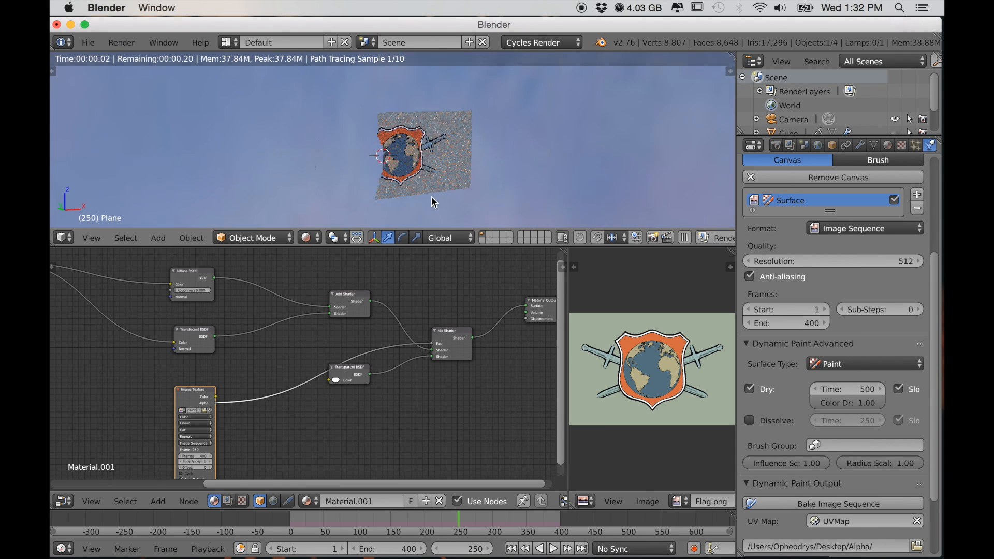
scroll(434, 202, up, 5)
drag(365, 526, 292, 525)
scroll(291, 423, down, 1)
scroll(291, 423, down, 3)
middle_drag(401, 202, 247, 82)
drag(316, 523, 406, 522)
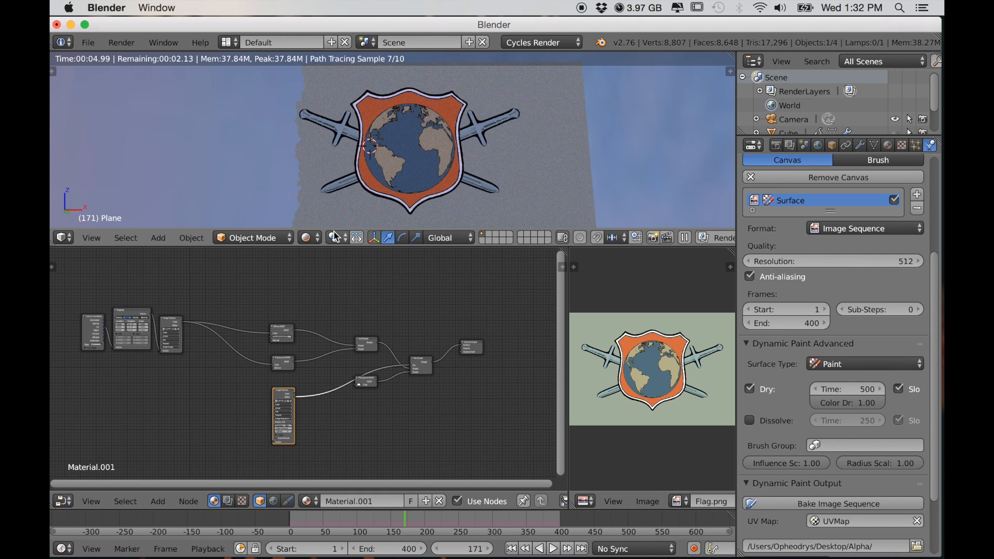
Switch the viewport out of Rendered shading, then unhide and select the jagged strip.
click(310, 239)
click(335, 160)
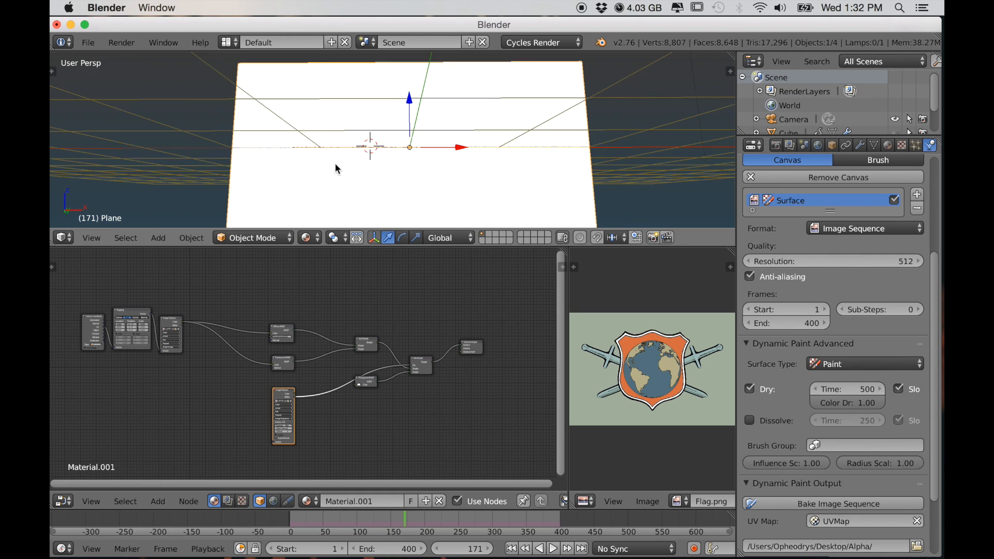
scroll(375, 200, up, 2)
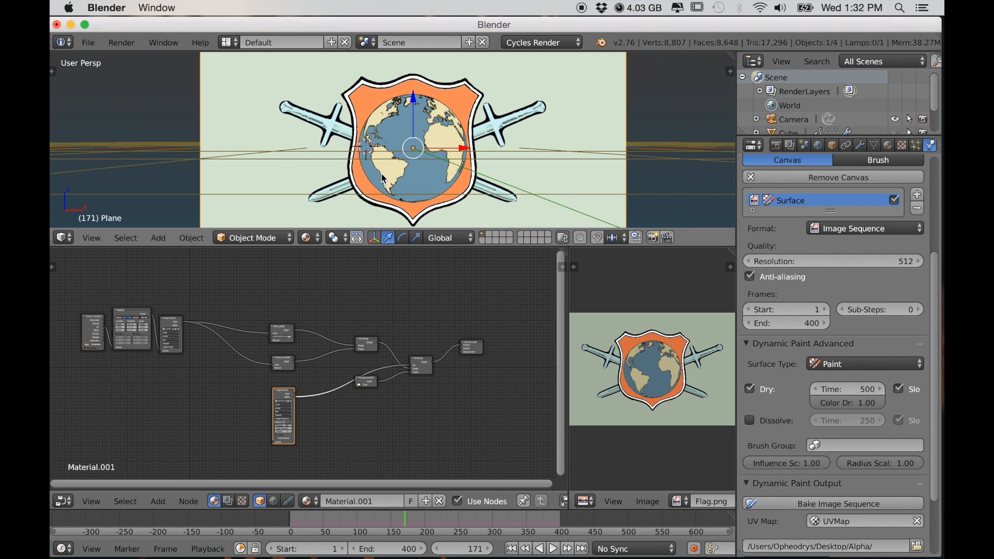
right_click(282, 161)
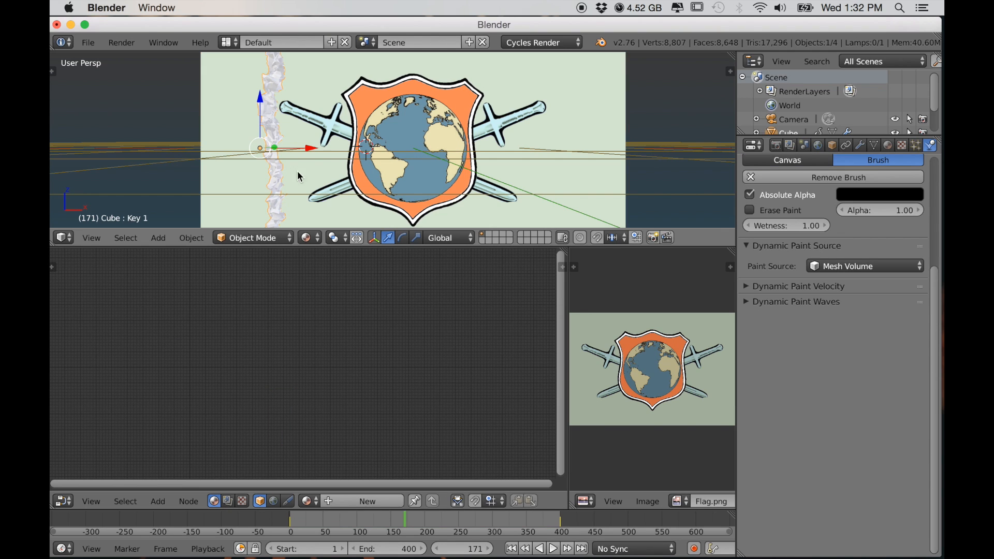
Set the jagged strip's Dynamic Paint brush source to Proximity.
scroll(910, 181, up, 5)
click(844, 407)
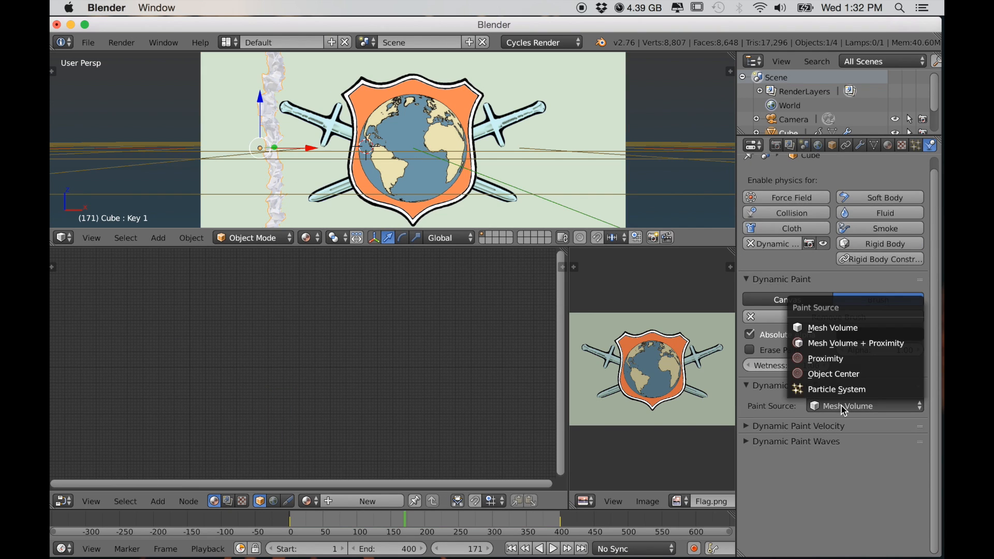
click(819, 364)
Set the flag canvas's output path to the Diffuse folder on the Desktop and bake the image sequence.
right_click(425, 205)
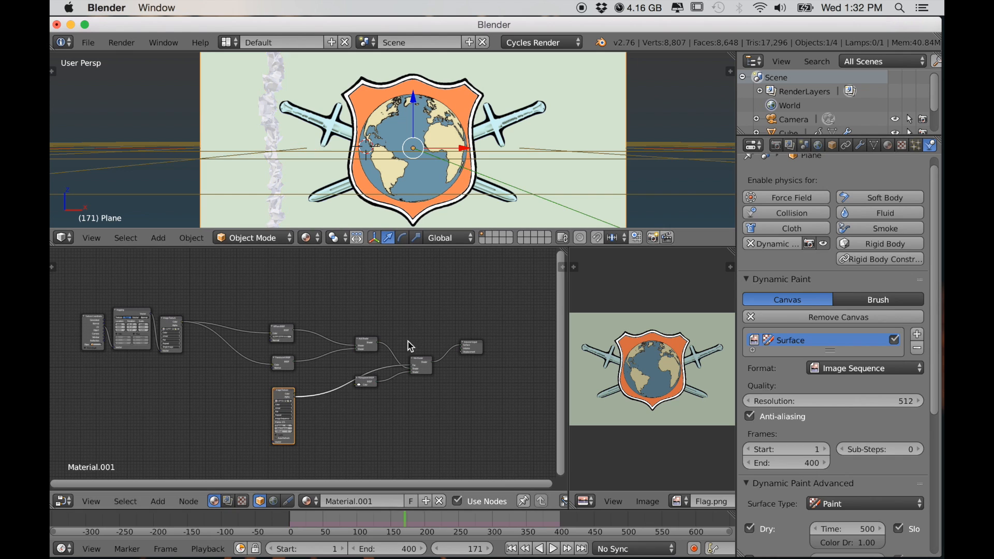
scroll(881, 436, down, 10)
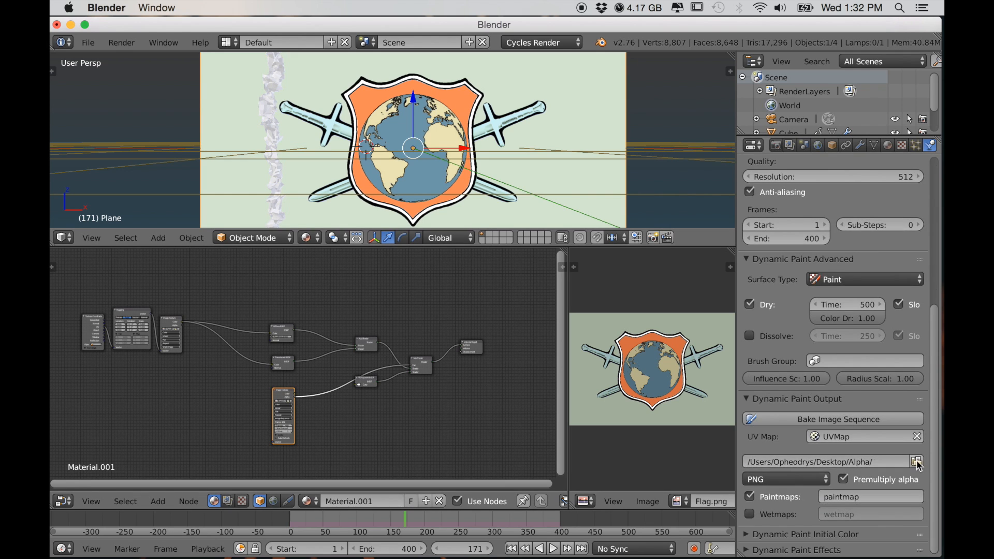
click(917, 459)
key(BackSpace)
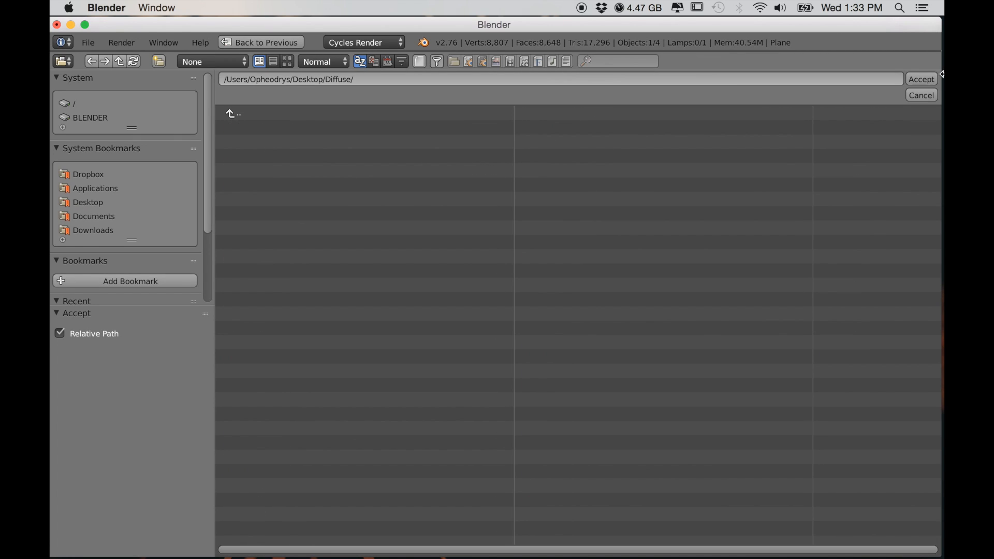
click(932, 80)
scroll(817, 495, down, 3)
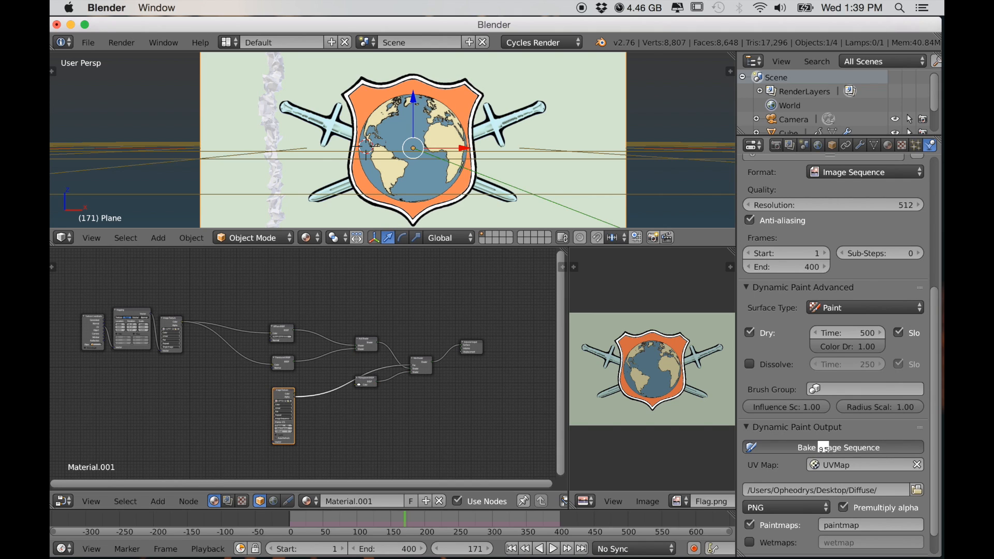
scroll(823, 447, up, 1)
Duplicate the alpha Image Texture node and place the copy below the flag's Image Texture node.
scroll(361, 424, up, 3)
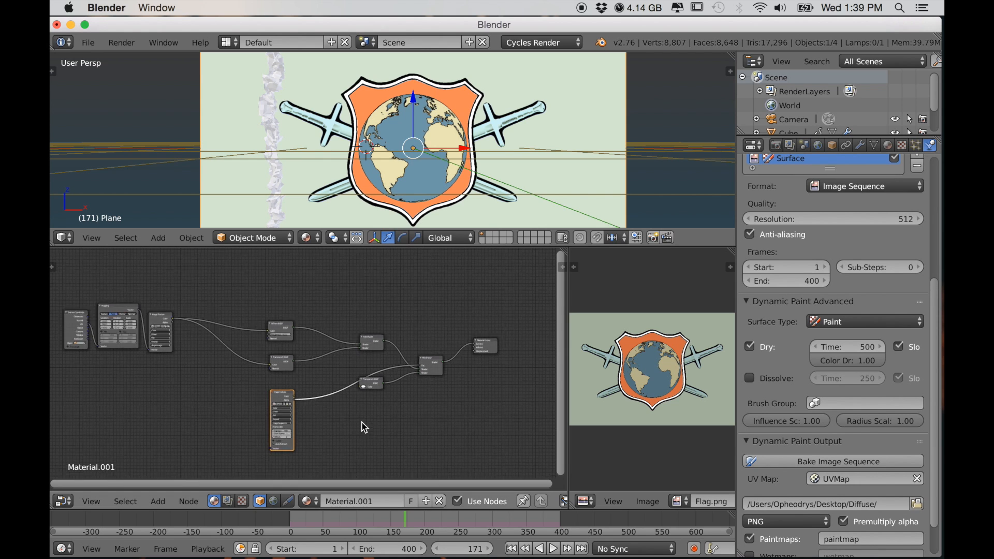
scroll(390, 433, up, 2)
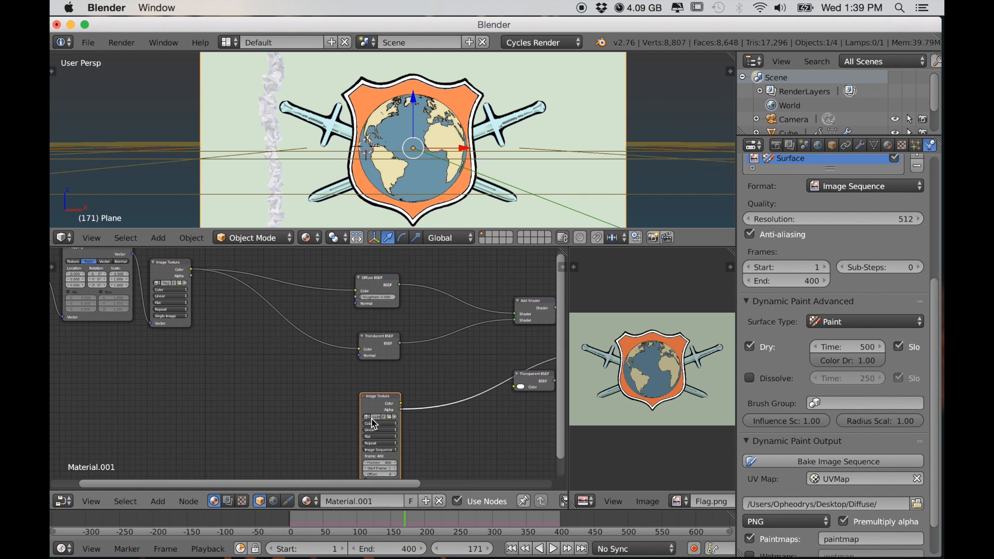
key(shift+d)
click(173, 361)
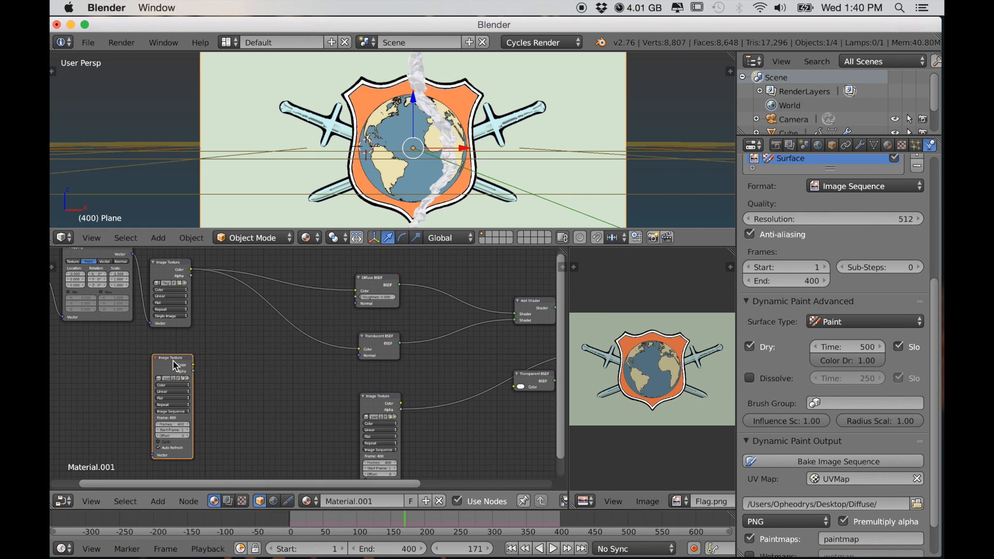
Hide the jagged strip, return the viewport to Rendered shading, and reselect the flag plane.
right_click(454, 170)
key(h)
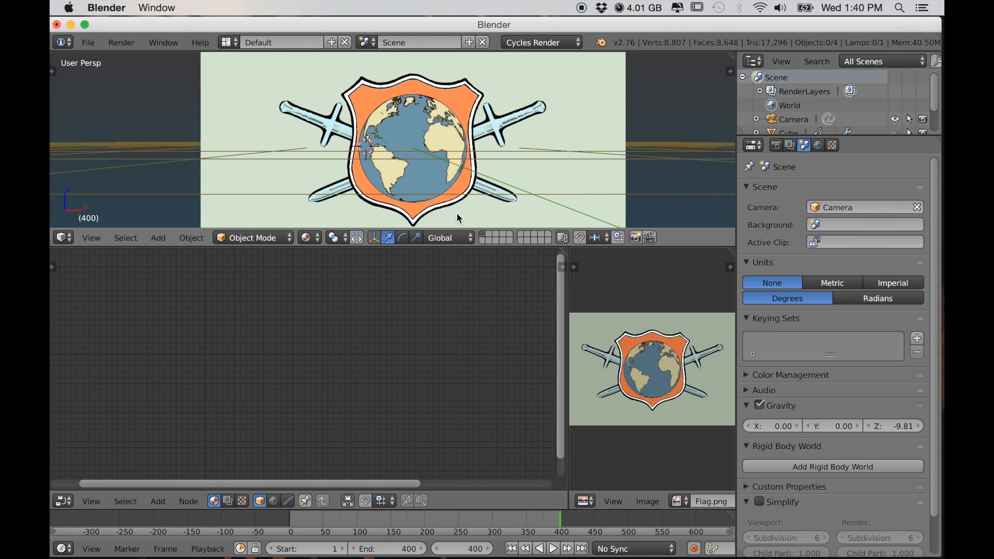
click(309, 238)
click(332, 123)
right_click(506, 195)
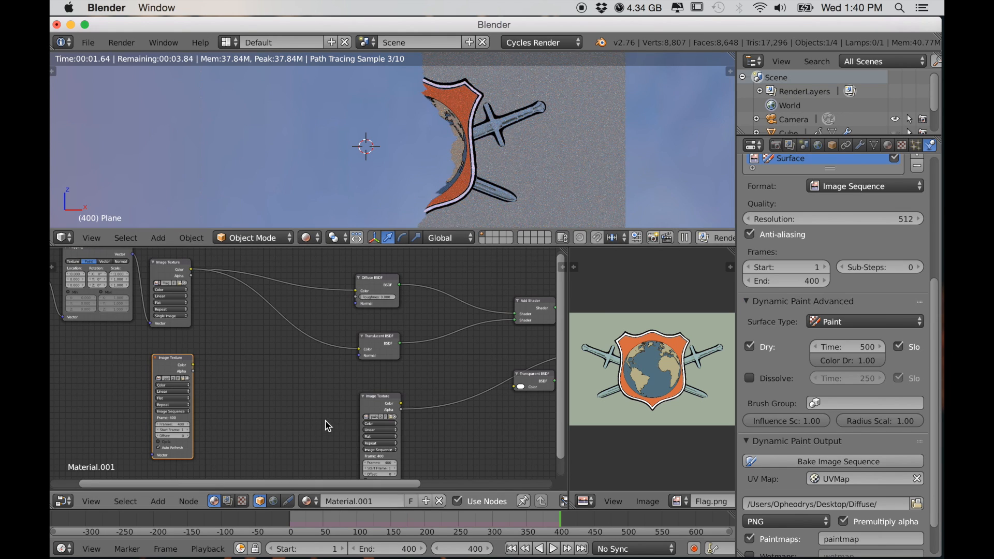
Return to frame 1 and load paintmap0001.png from the Desktop's Diffuse folder into the duplicated Image Texture node.
click(293, 522)
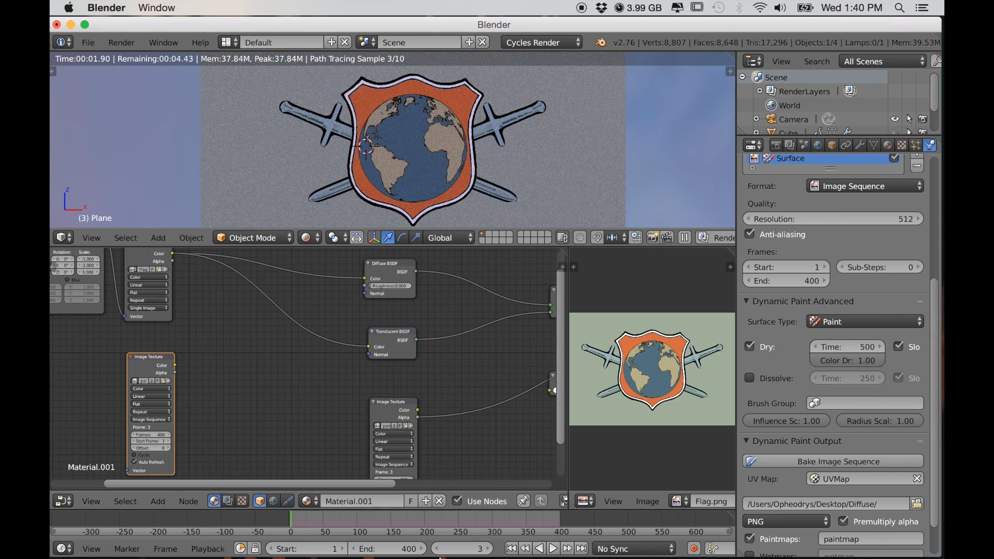
key(shift+Left)
scroll(217, 442, up, 2)
middle_drag(217, 443, 340, 362)
scroll(340, 400, up, 2)
scroll(295, 367, down, 1)
click(299, 311)
click(295, 312)
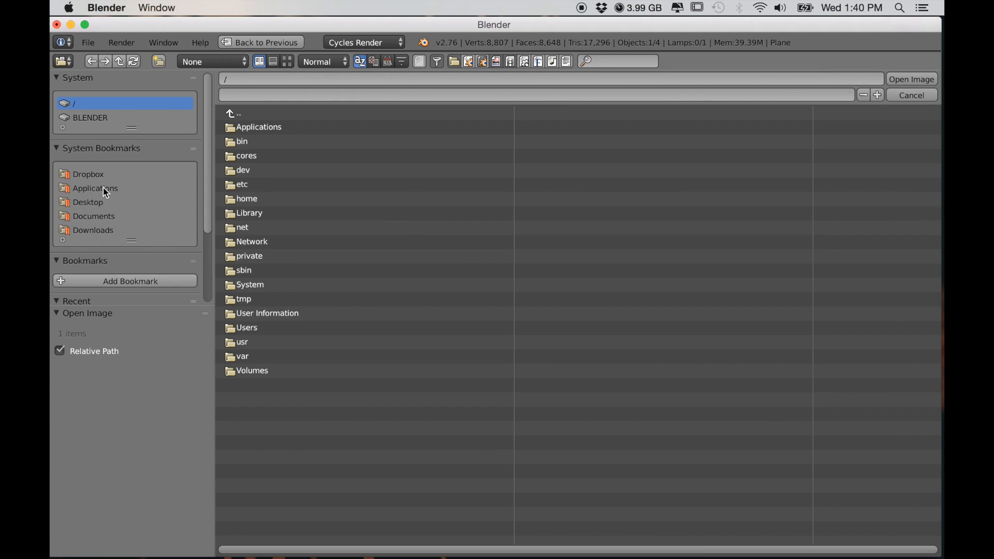
click(88, 203)
click(248, 142)
click(270, 127)
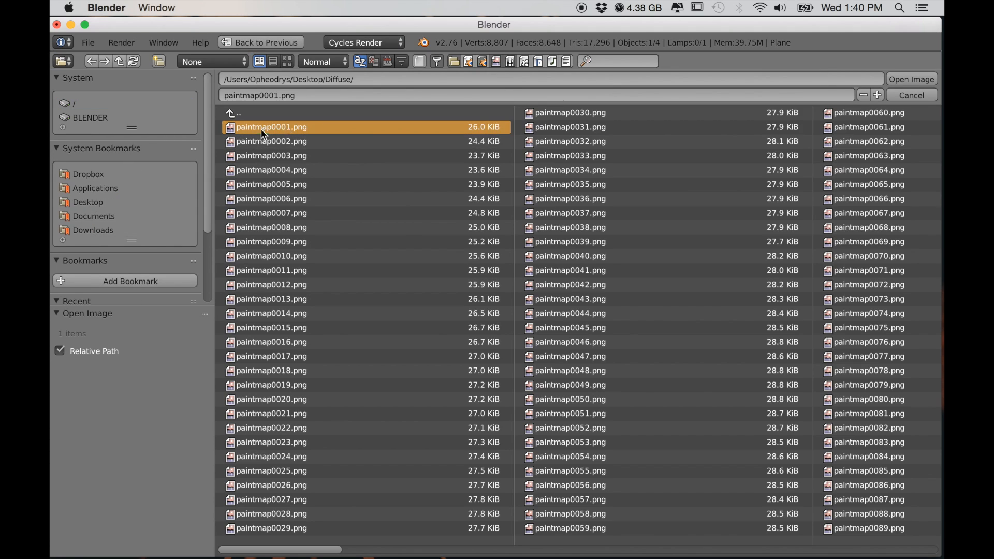
click(912, 79)
Set the diffuse paintmap node's source to Image Sequence with 400 frames.
click(249, 410)
click(242, 379)
middle_drag(225, 446, 257, 409)
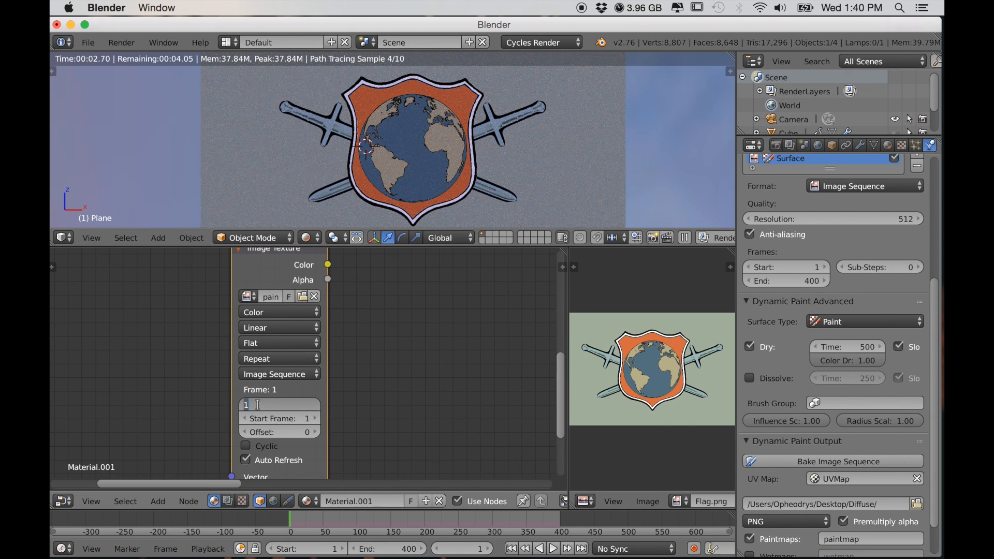
scroll(408, 412, down, 2)
middle_drag(331, 451, 332, 432)
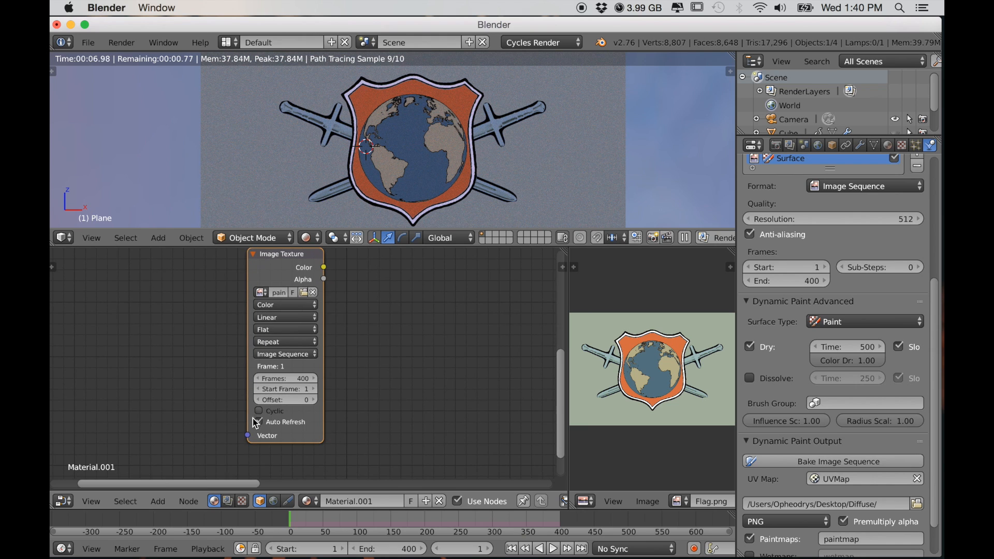
Mix the flag texture's color with the diffuse paintmap's color before both BSDFs, and link the paintmap's Alpha to the Mix node's Fac.
scroll(368, 385, down, 3)
middle_drag(386, 341, 288, 415)
scroll(294, 415, down, 4)
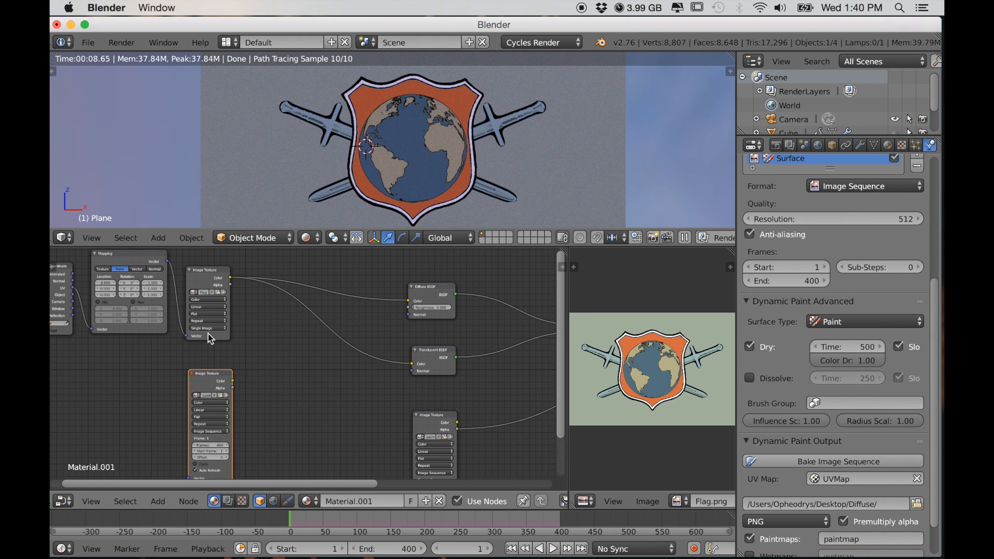
ctrl+shift+right_drag(205, 374, 206, 375)
scroll(330, 358, up, 3)
drag(328, 326, 340, 326)
key(h)
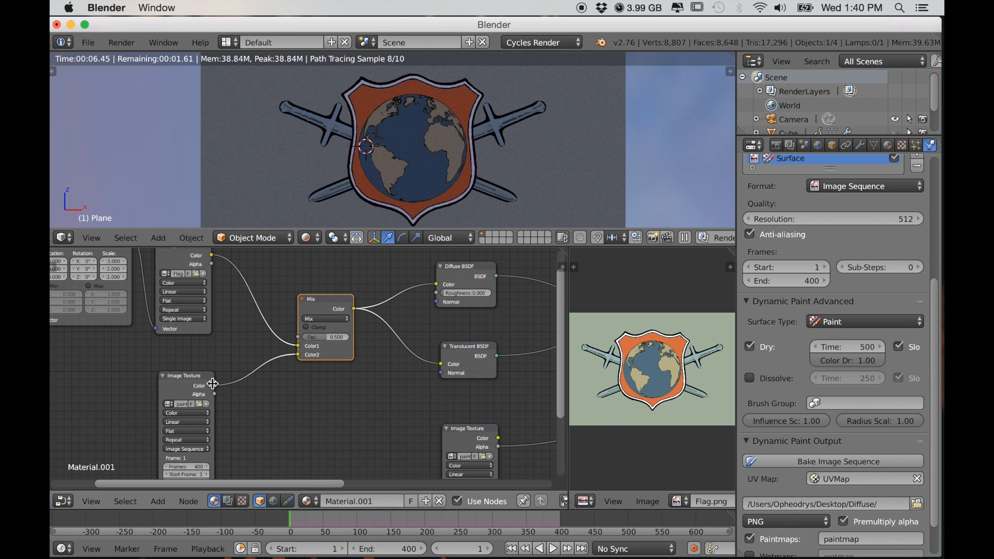
drag(277, 329, 298, 337)
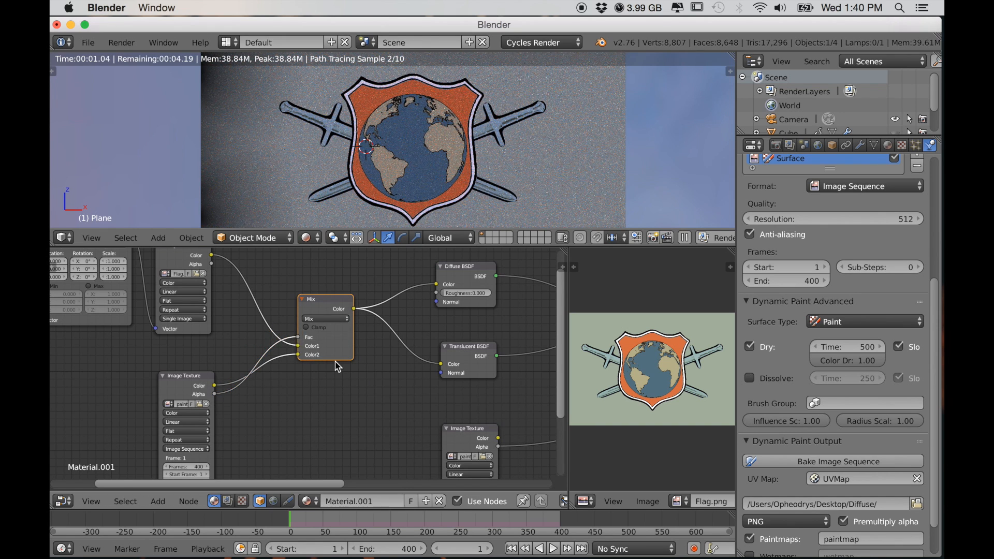
Advance the timeline to frame 178 and examine the darkened dissolving edge in the rendered viewport.
scroll(332, 361, up, 7)
middle_drag(347, 326, 342, 361)
scroll(332, 396, up, 4)
drag(290, 518, 408, 522)
key(alt+a)
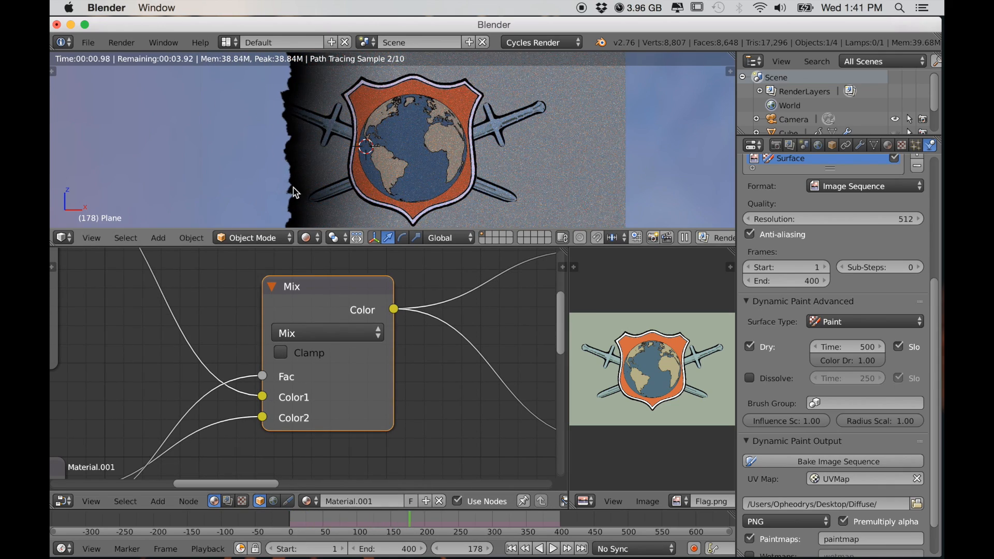
scroll(293, 192, down, 2)
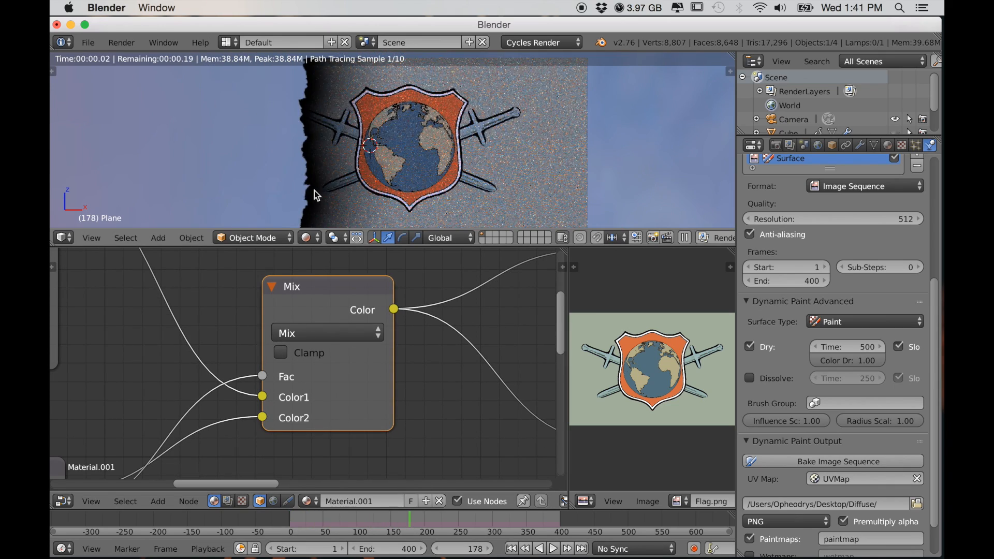
scroll(310, 373, up, 3)
scroll(349, 198, up, 5)
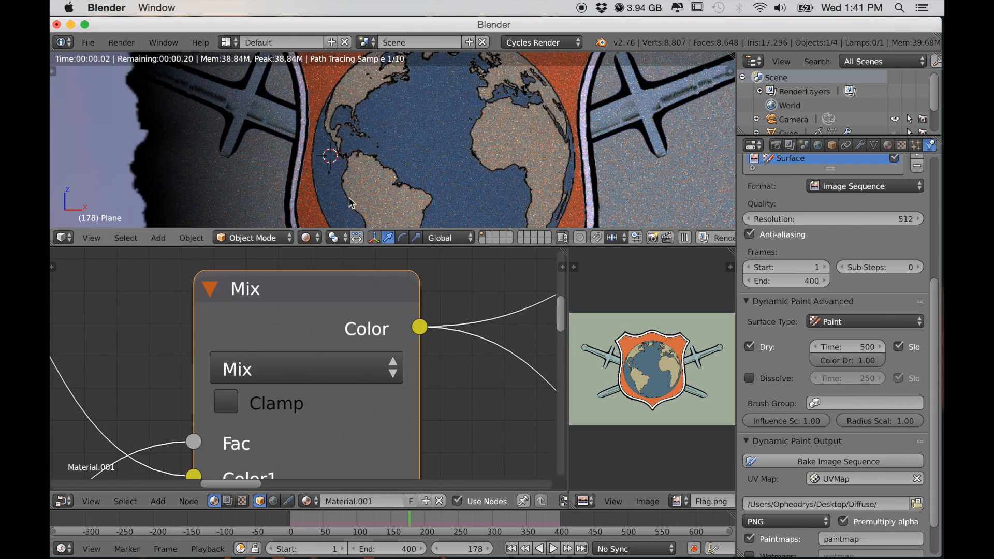
Change the Mix node's blend mode to Overlay and check the flag's torn edge.
scroll(320, 194, down, 2)
click(253, 370)
scroll(311, 193, up, 2)
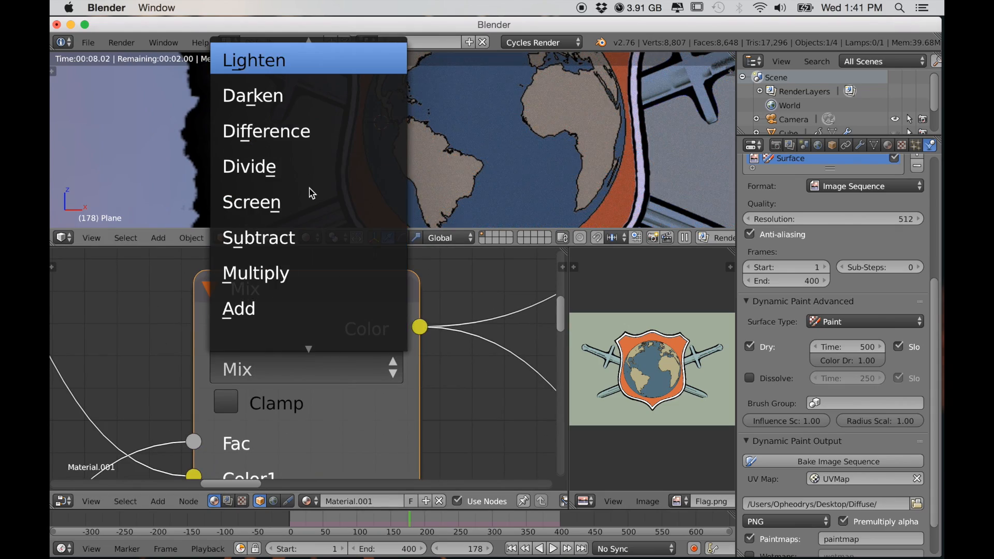
click(310, 190)
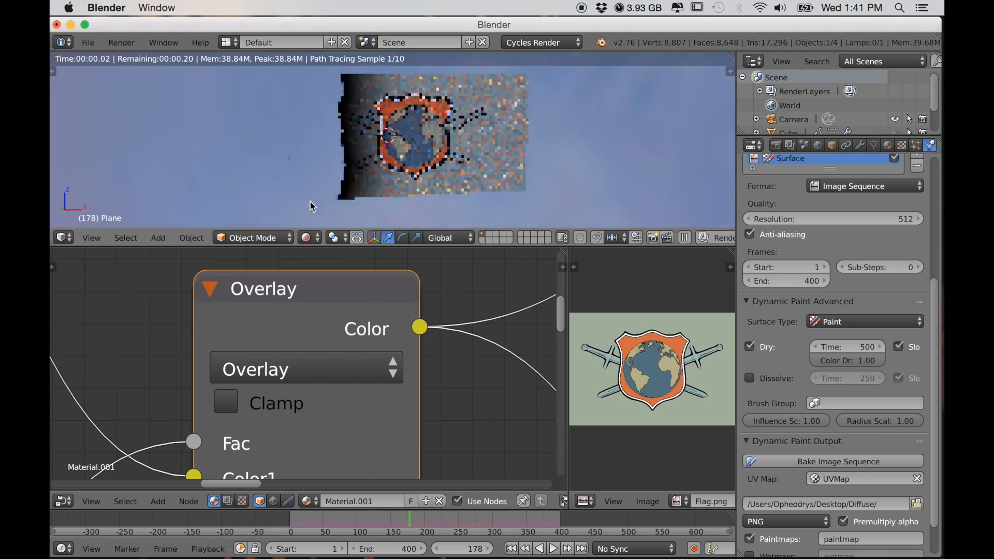
scroll(430, 207, up, 4)
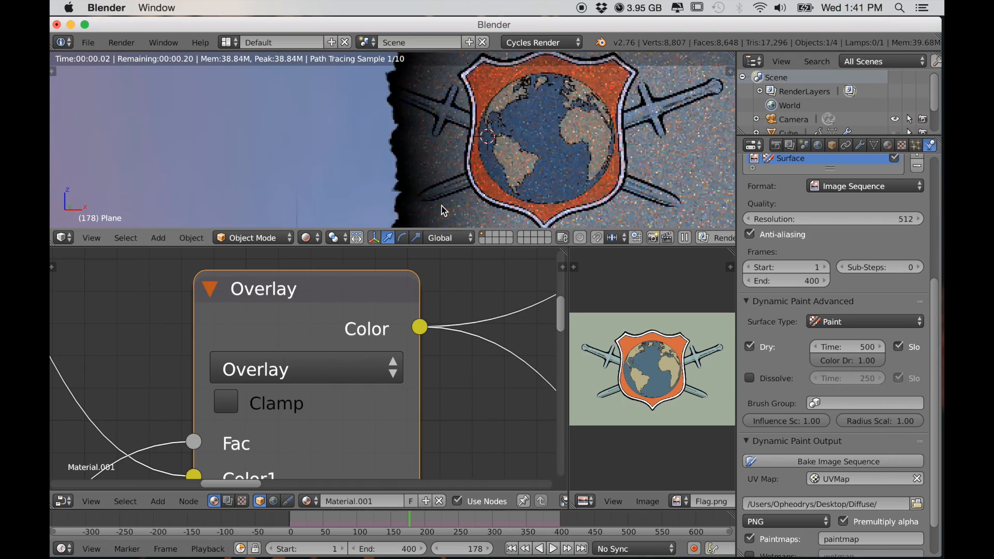
scroll(306, 212, down, 4)
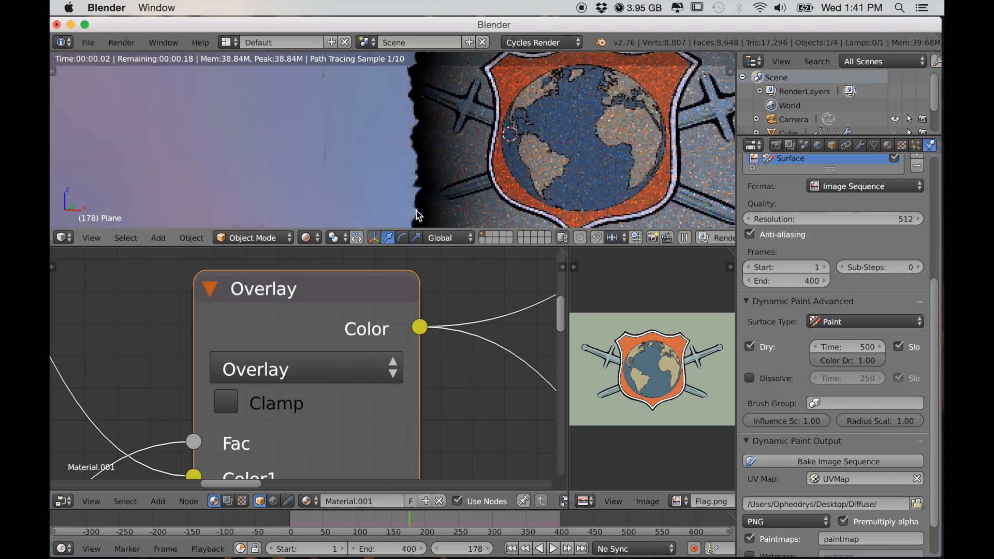
Enter Edit Mode on the flag, scale its UV layout down very slightly, and return to Object Mode.
scroll(607, 396, down, 2)
key(Tab)
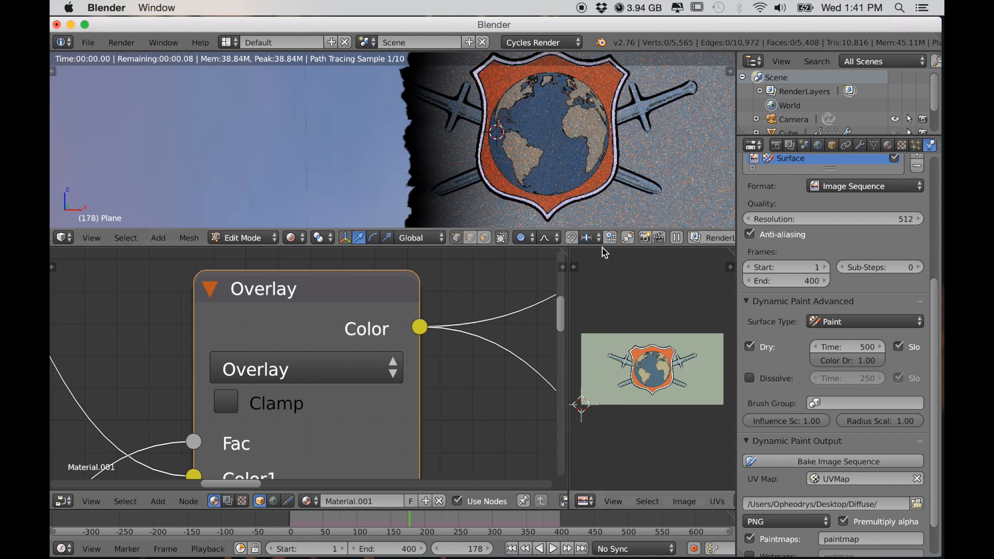
scroll(688, 464, up, 6)
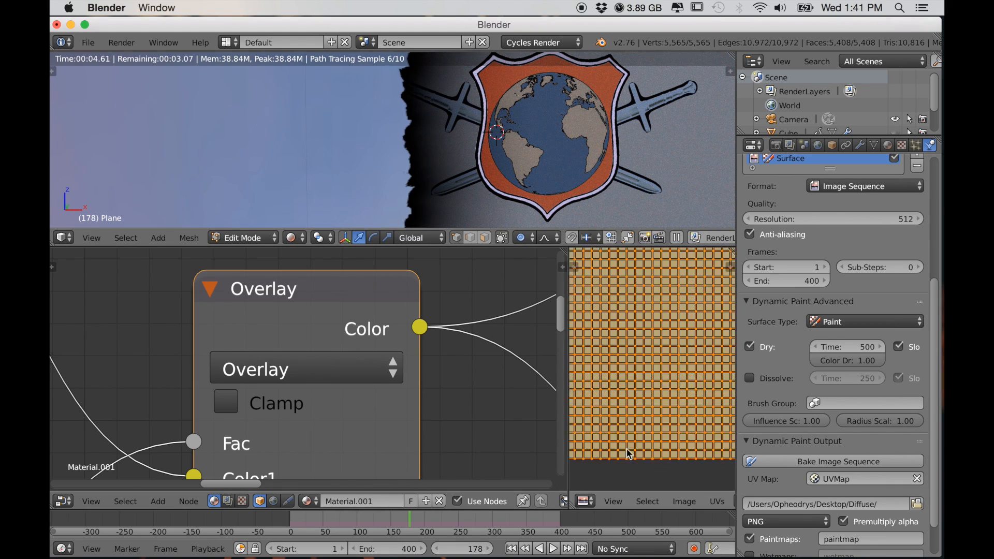
middle_drag(708, 409, 711, 408)
key(s)
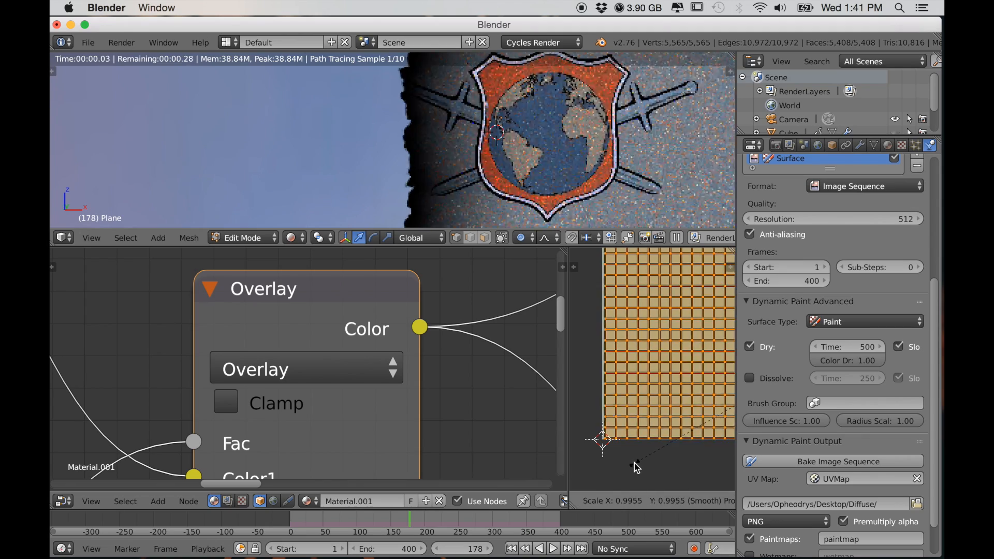
click(640, 460)
key(Tab)
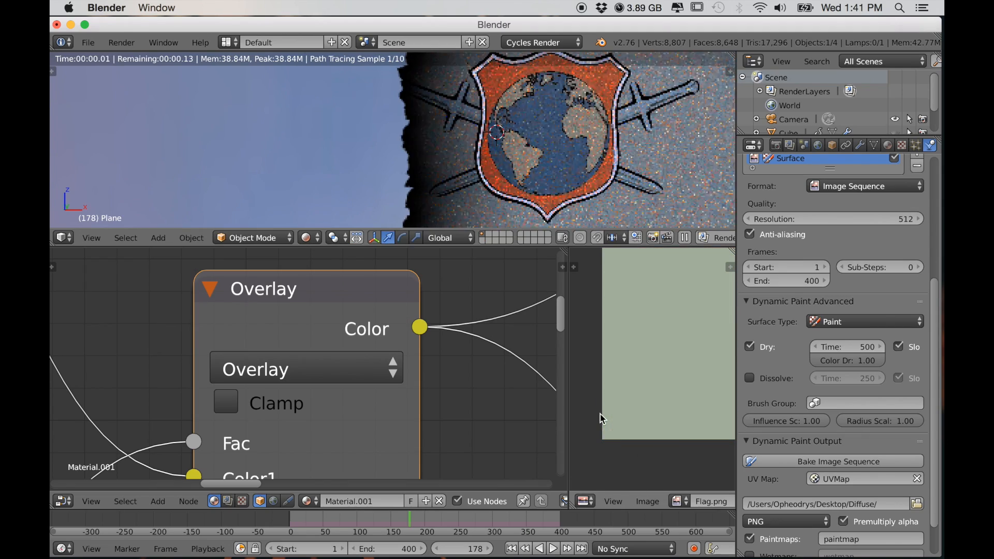
Advance the timeline to frame 293 and inspect the darkened torn edge across the shield emblem.
scroll(495, 170, down, 4)
shift+middle_drag(475, 183, 484, 189)
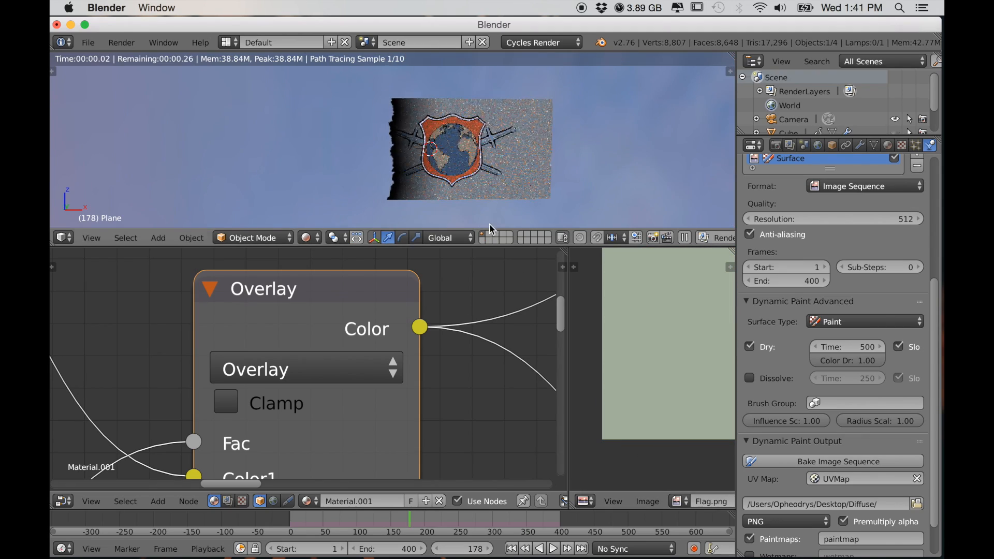
drag(408, 520, 489, 518)
scroll(513, 182, up, 1)
shift+middle_drag(515, 182, 439, 148)
scroll(486, 188, up, 2)
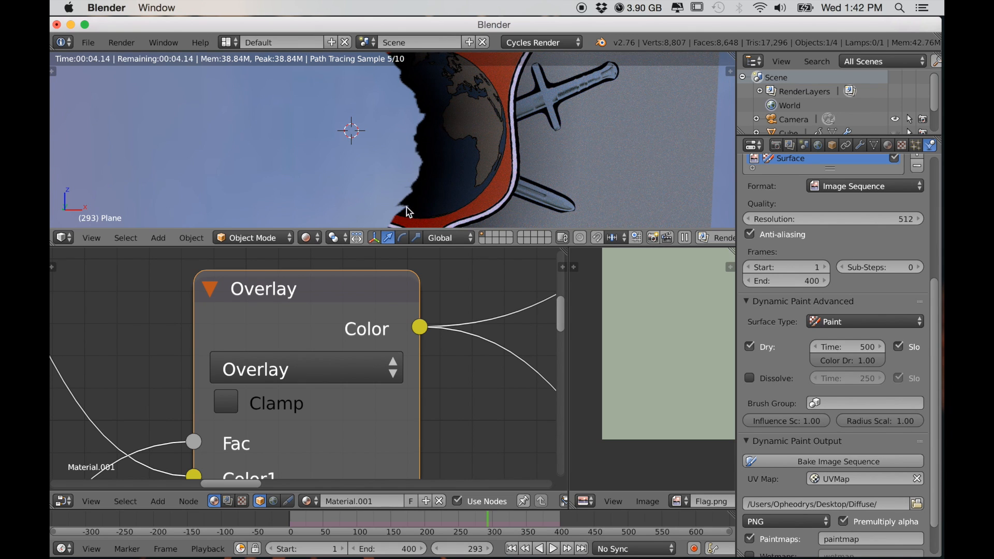
scroll(406, 207, down, 3)
middle_drag(457, 296, 451, 304)
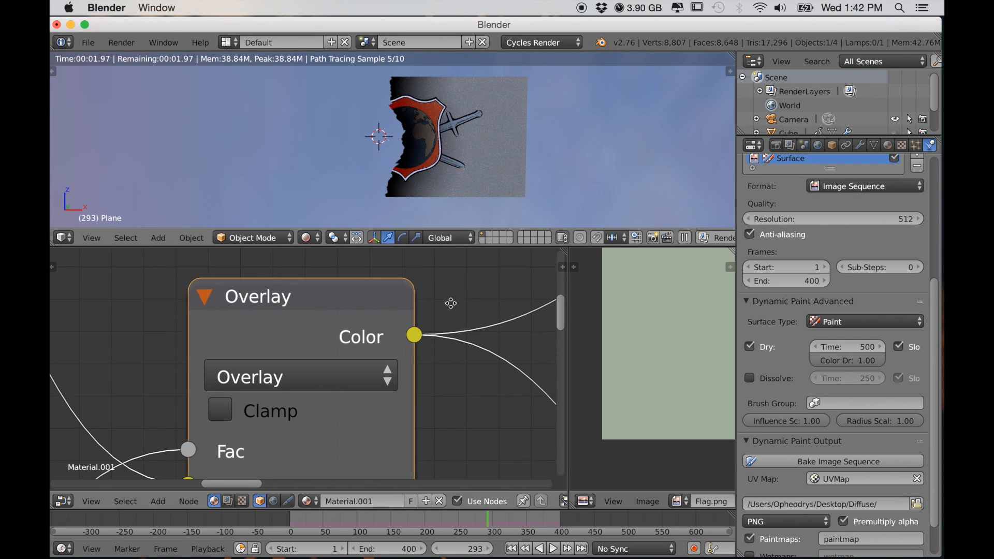
Return to frame 3, unhide the jagged strip, and set its Dynamic Paint brush source to Mesh Volume.
click(291, 516)
key(alt+a)
scroll(332, 324, down, 5)
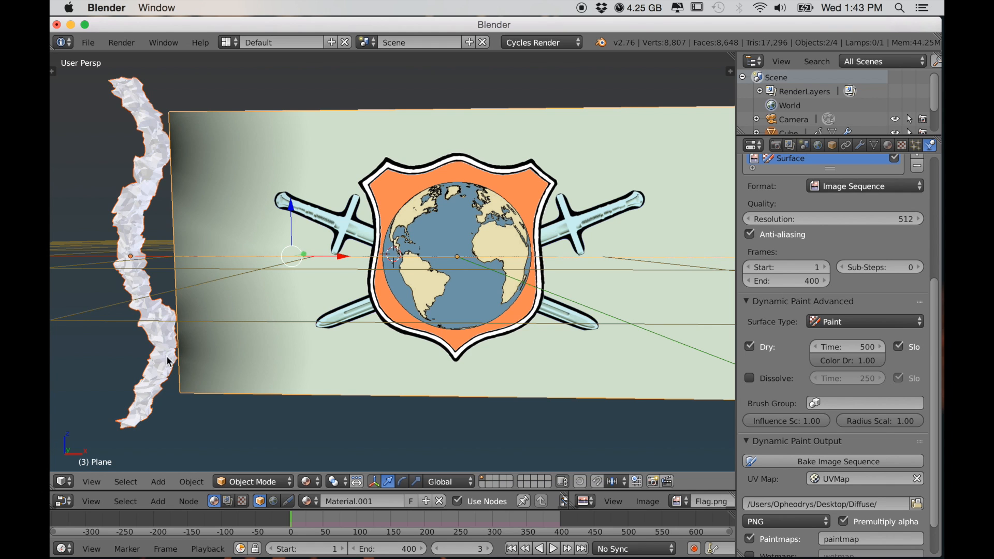
middle_drag(153, 317, 287, 263)
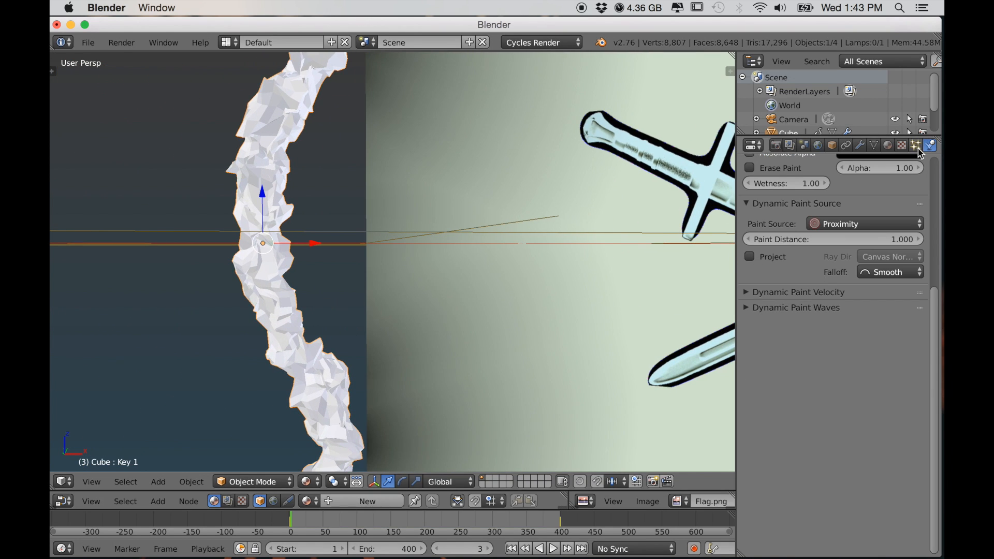
click(877, 227)
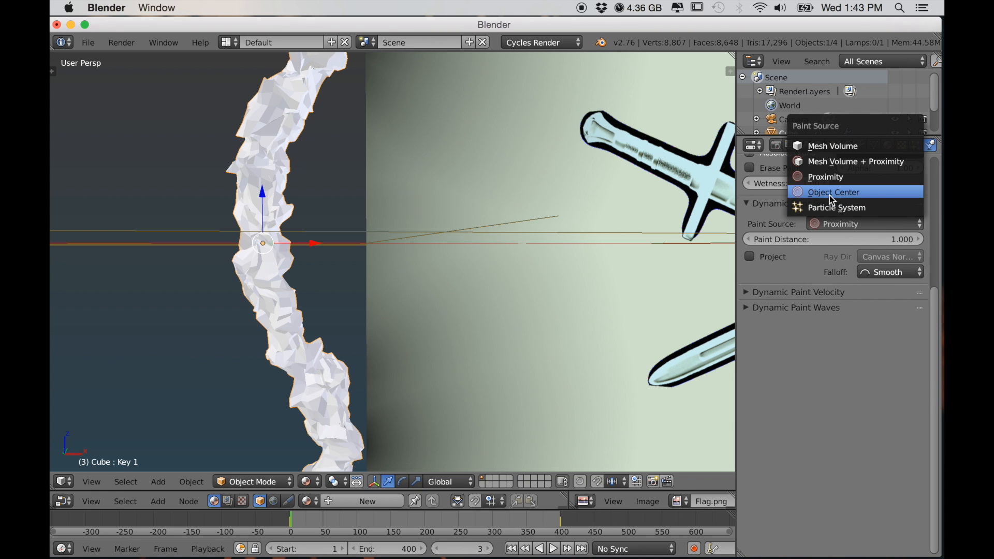
click(828, 146)
Widen the jagged strip with Z locked, scaling it by about 1.18 and again by about 1.06.
mouse_move(189, 255)
middle_down()
mouse_move(281, 287)
mouse_move(398, 283)
middle_up()
key(s)
right_click(396, 276)
scroll(395, 276, down, 5)
key(s)
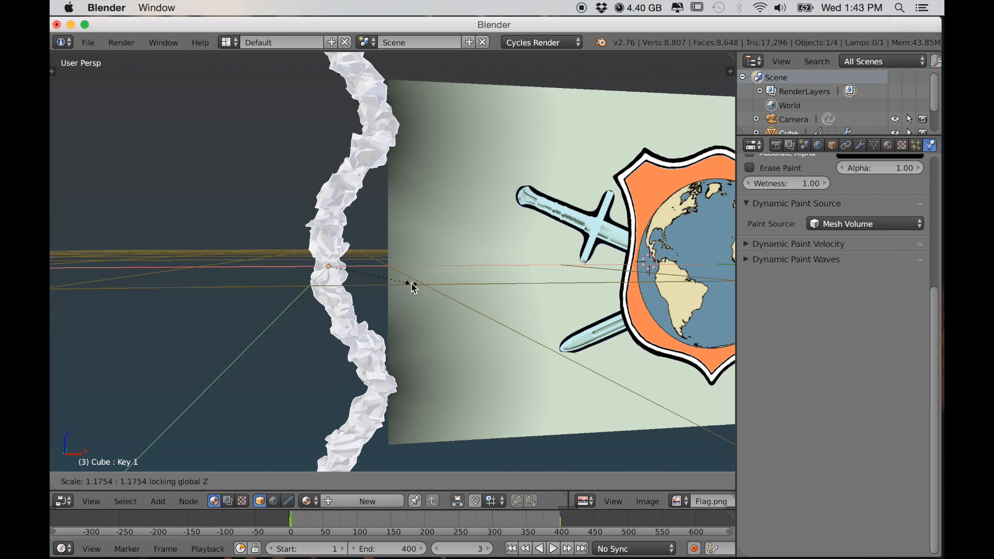
click(412, 283)
scroll(412, 284, down, 4)
middle_drag(412, 284, 363, 295)
scroll(416, 297, up, 2)
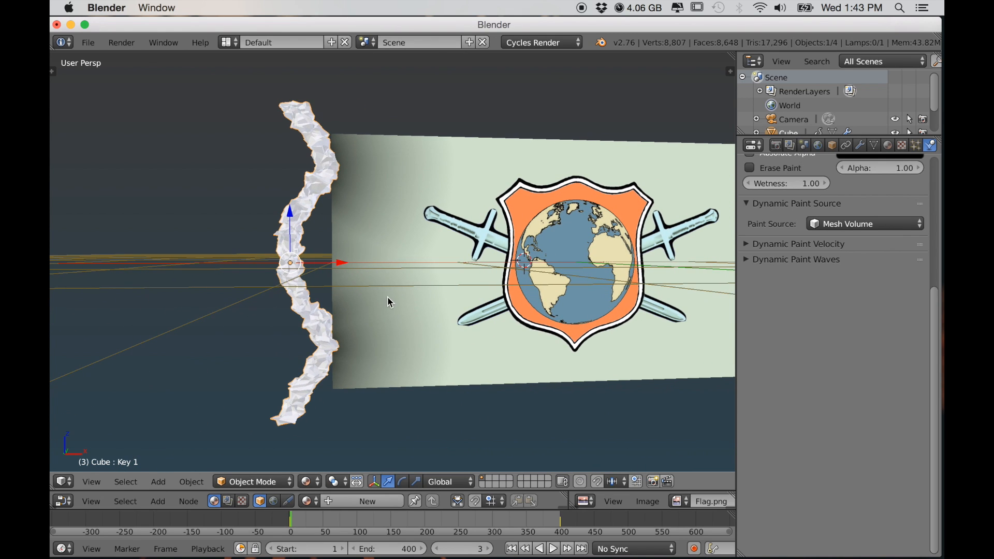
key(s)
key(shift+z)
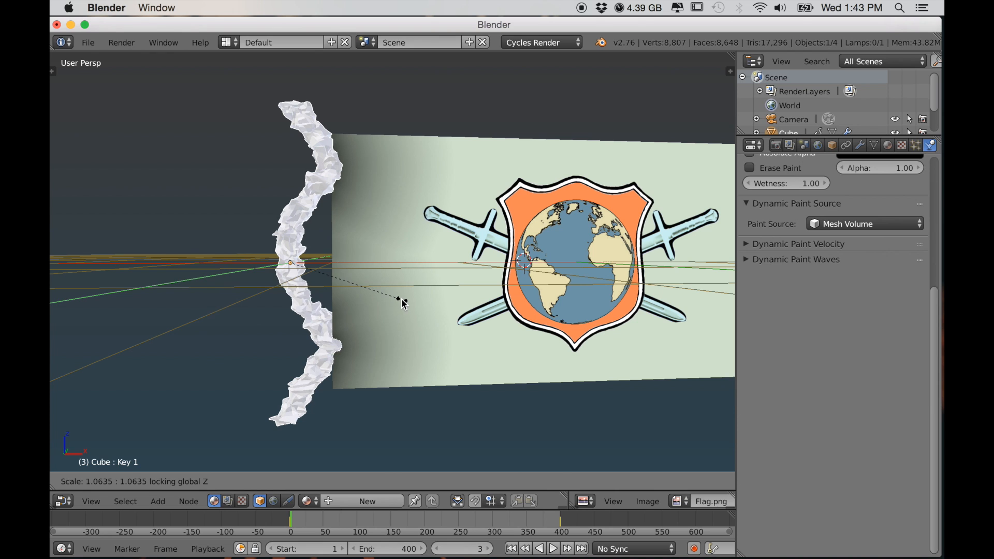
click(403, 301)
In front orthographic view, select the flag plane and set its Dynamic Paint output path to the Desktop's Emission folder.
key(KP_1)
scroll(429, 303, down, 2)
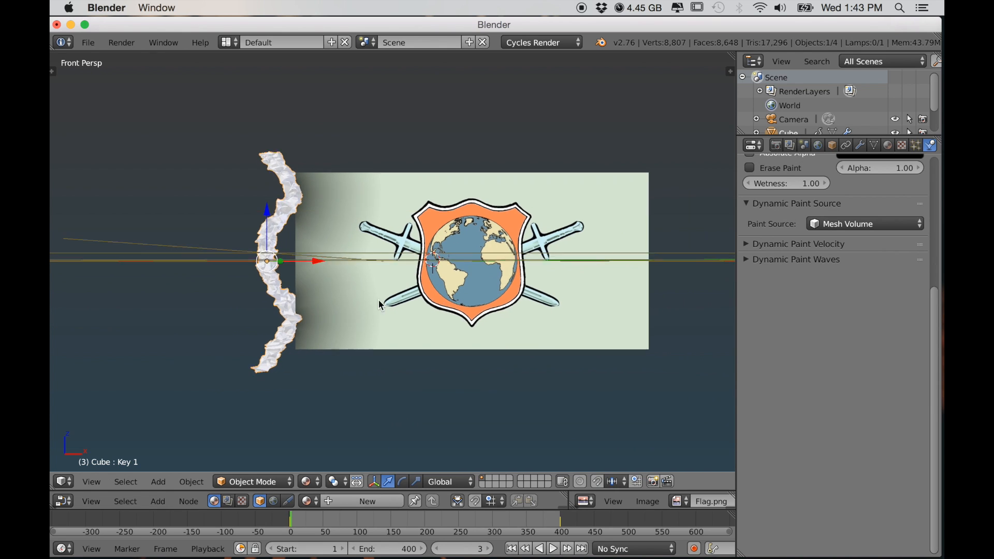
key(KP_5)
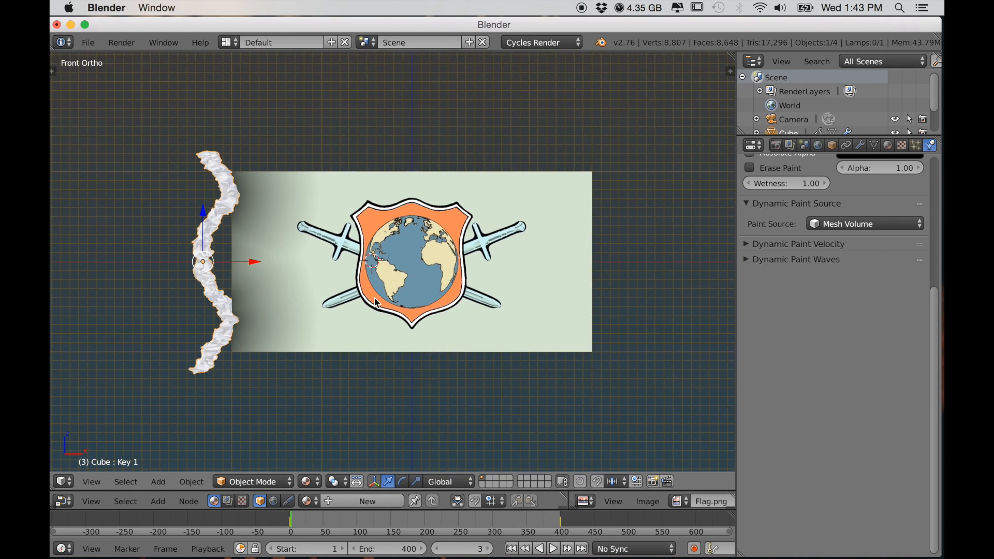
shift+middle_drag(377, 303, 383, 301)
right_click(455, 263)
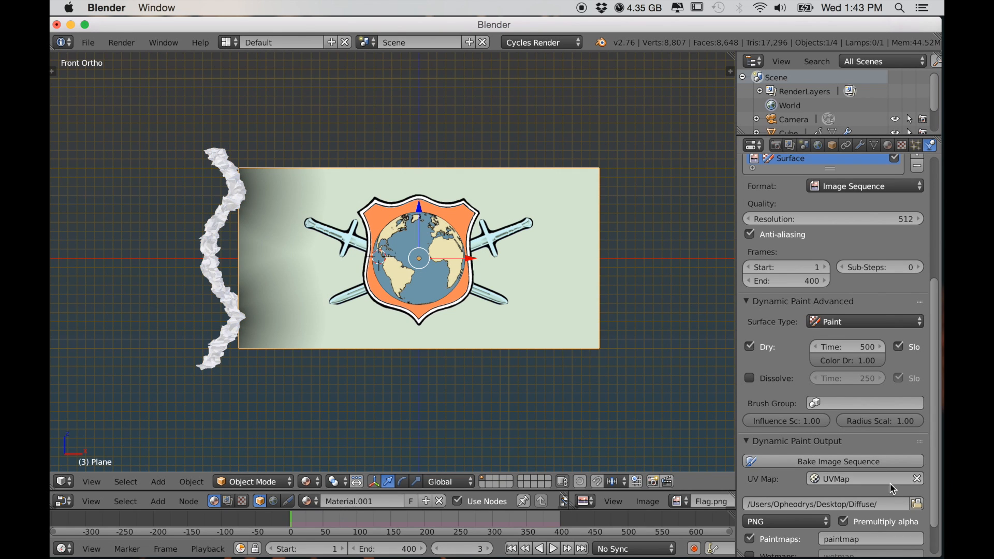
scroll(873, 489, down, 2)
click(917, 466)
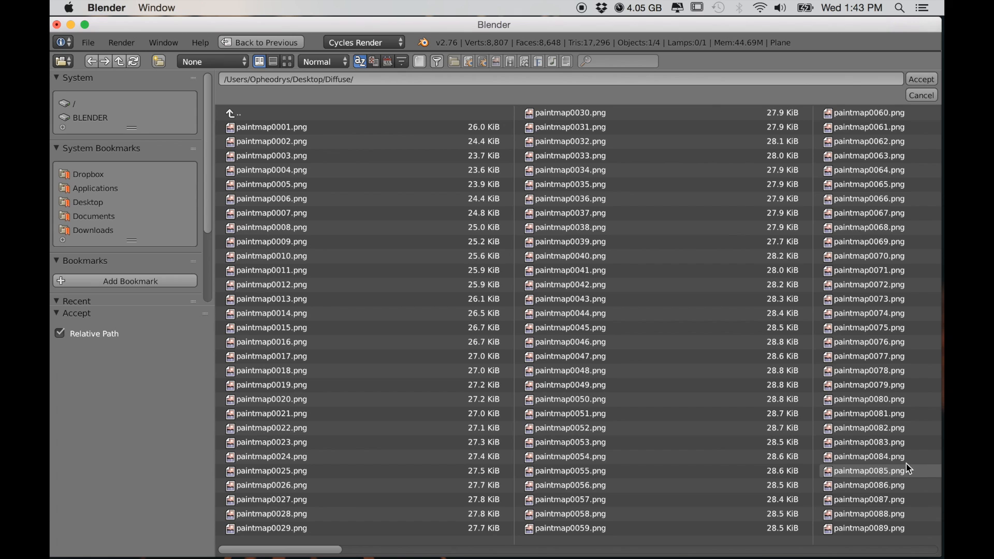
click(84, 204)
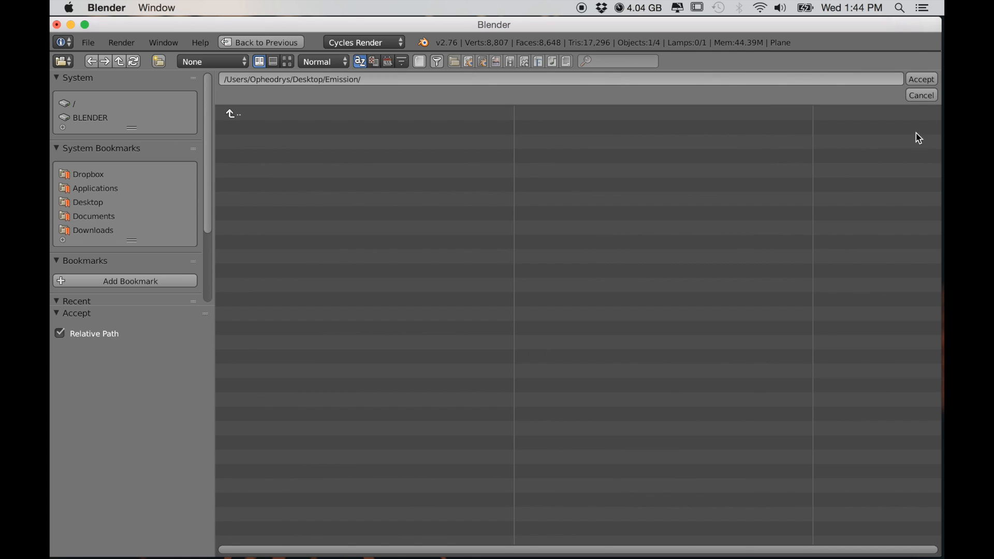
key(Return)
scroll(475, 368, up, 2)
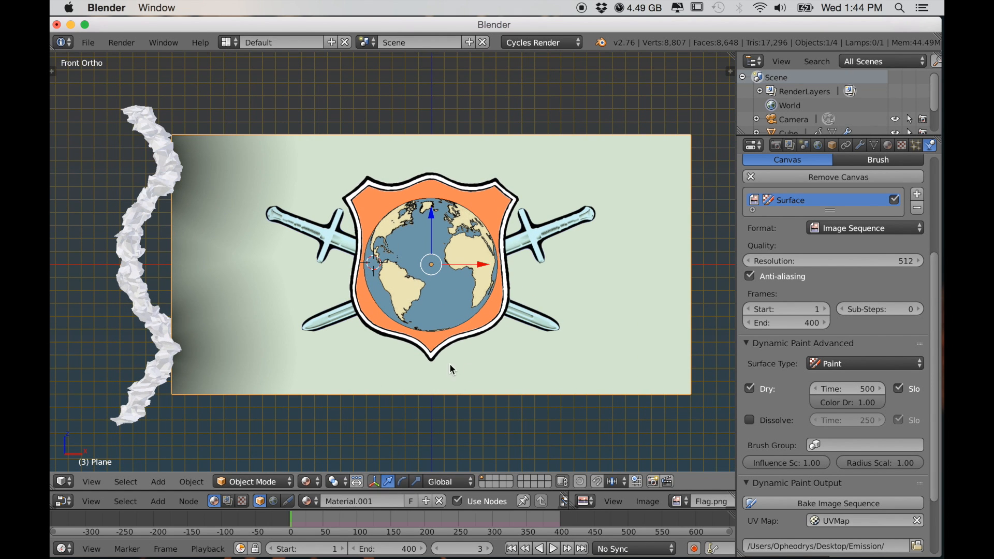
shift+middle_drag(431, 390, 425, 394)
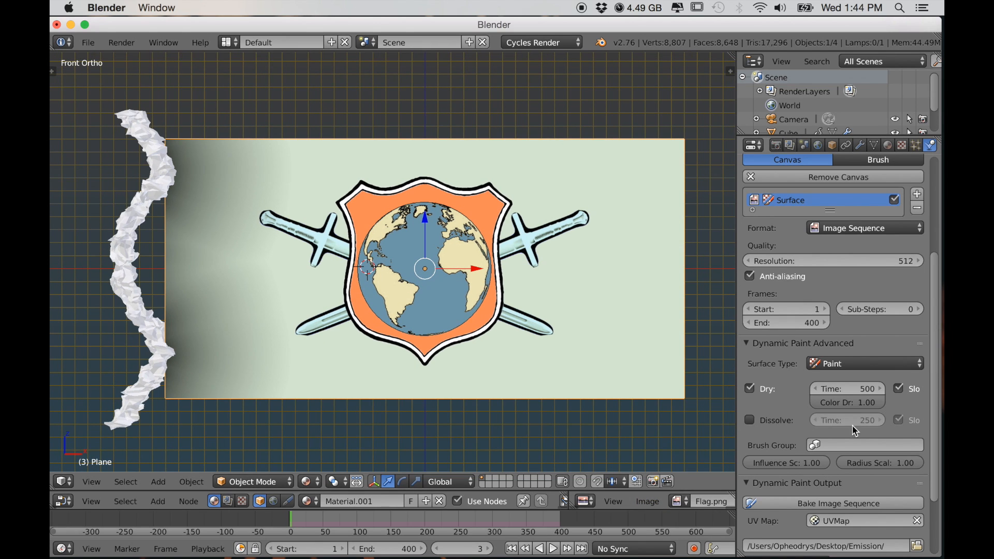
scroll(853, 425, down, 4)
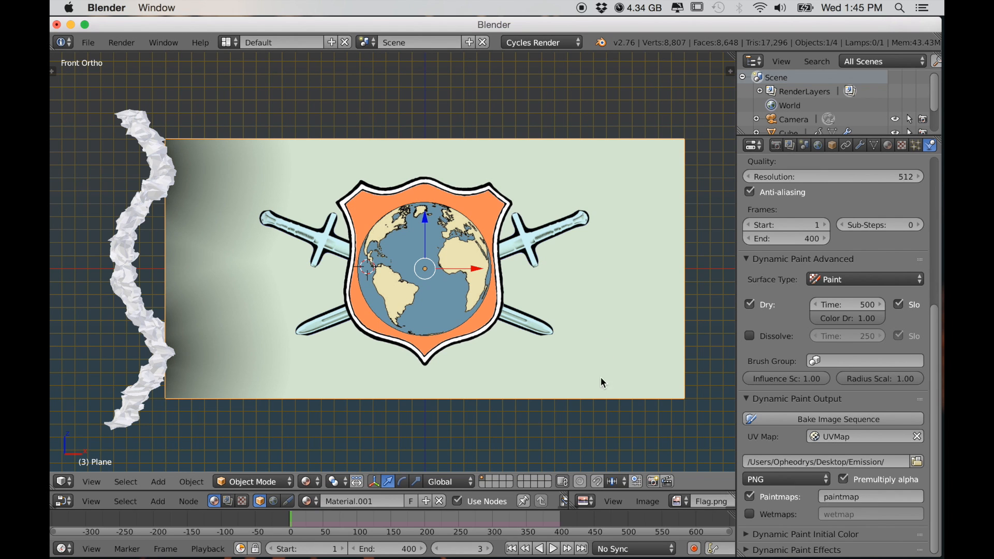
Enlarge the node editor area, hide the jagged strip, and reselect the flag plane.
drag(684, 491, 653, 278)
right_click(465, 127)
key(h)
right_click(465, 127)
Switch the viewport to Rendered shading and return the timeline to frame 2.
scroll(348, 420, up, 3)
click(307, 267)
click(313, 176)
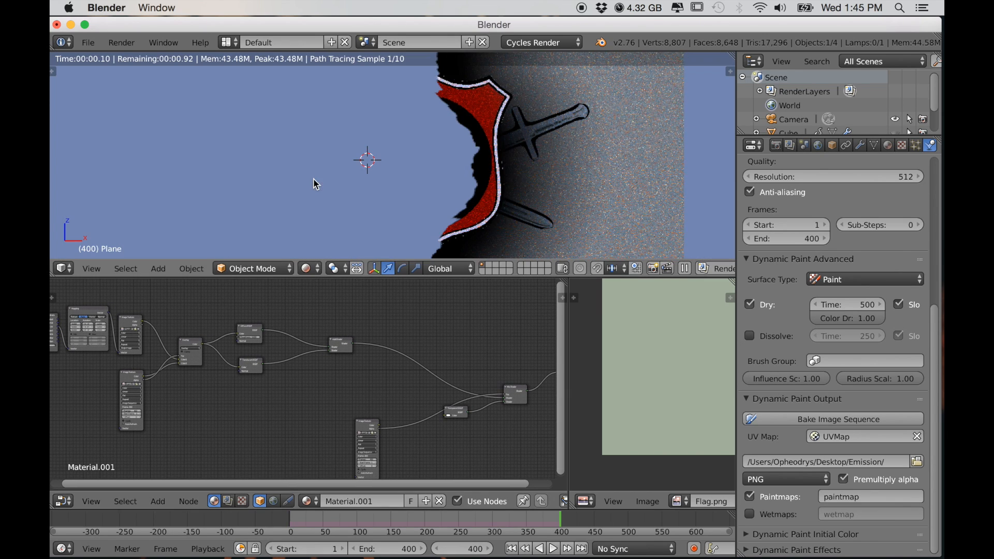
click(293, 518)
Add an Emission shader node and place it just below the Add Shader node.
scroll(337, 409, down, 3)
mouse_move(339, 399)
middle_down()
mouse_move(364, 384)
mouse_move(343, 415)
middle_up()
scroll(364, 385, up, 6)
scroll(355, 384, up, 2)
key(shift+a)
mouse_move(306, 418)
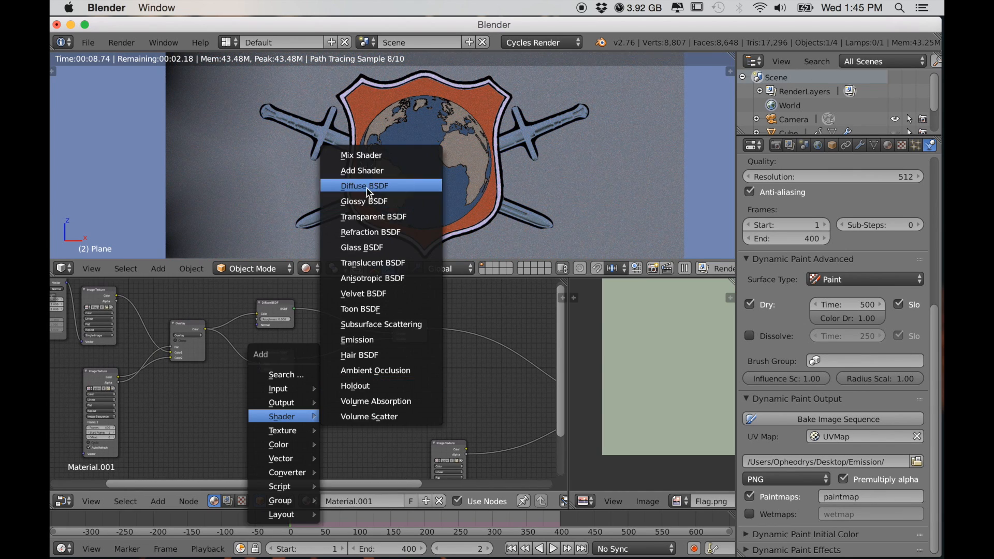
click(373, 340)
click(395, 385)
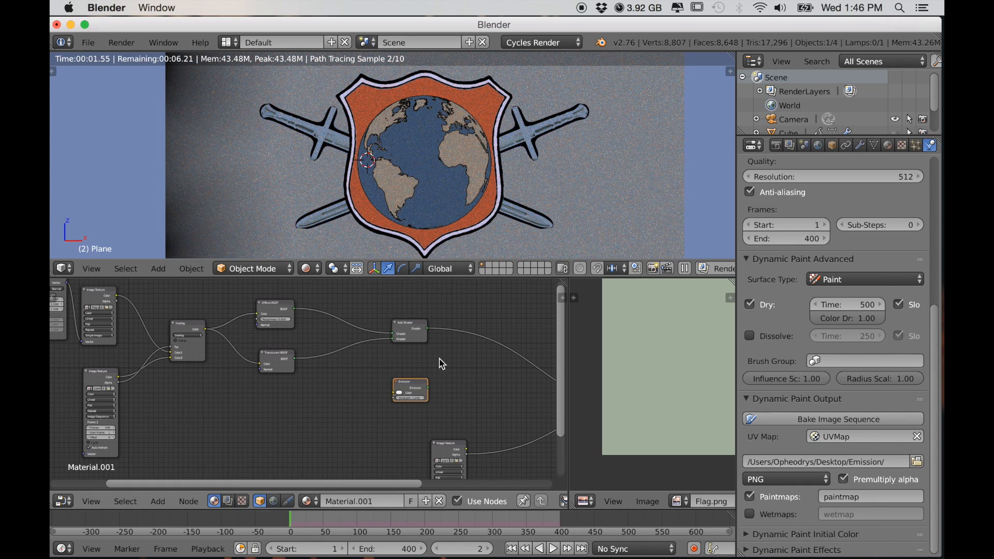
middle_drag(438, 360, 432, 356)
scroll(417, 372, down, 5)
scroll(427, 380, up, 5)
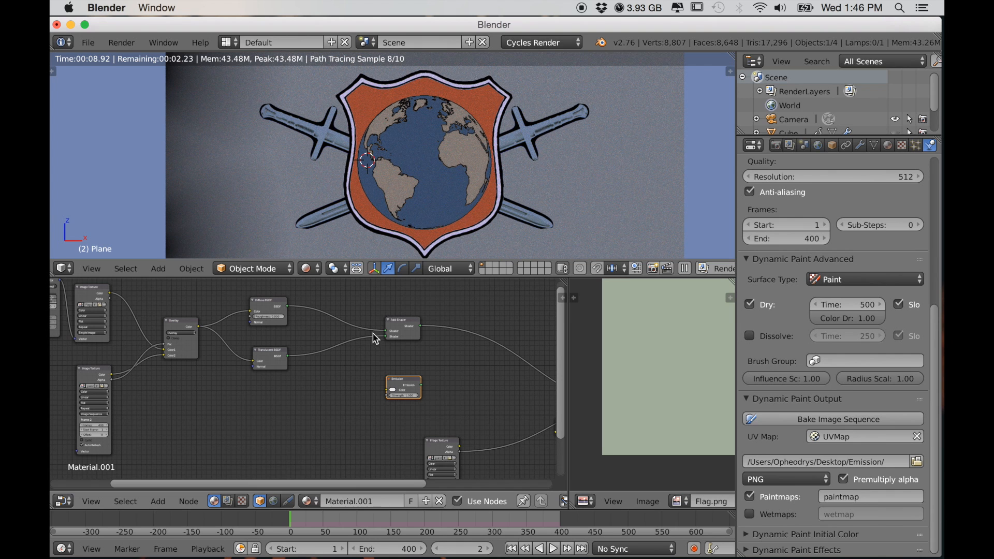
Merge the Add Shader and Emission nodes through a new Mix Shader and move the Emission node lower.
ctrl+alt+right_drag(395, 378, 395, 381)
drag(395, 381, 362, 428)
scroll(337, 422, up, 2)
Add a color Mix node beside the Emission node and connect its Color output to the Emission Color input.
key(shift+a)
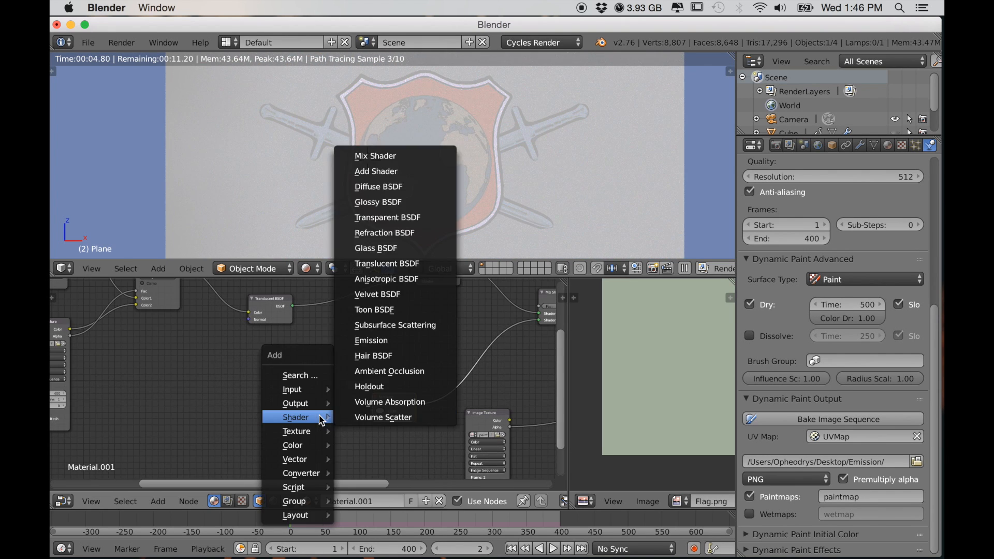
mouse_move(307, 444)
click(373, 352)
click(313, 405)
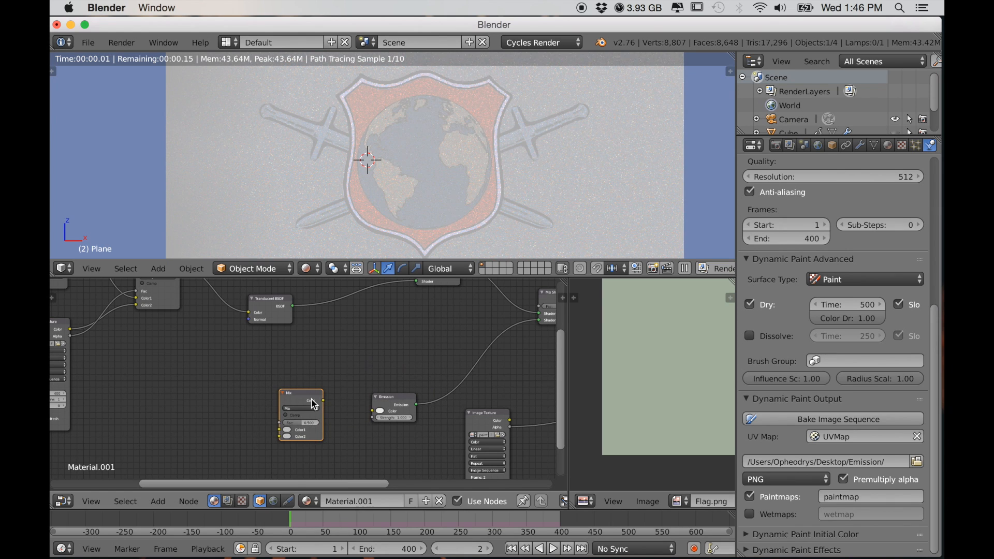
drag(323, 400, 372, 411)
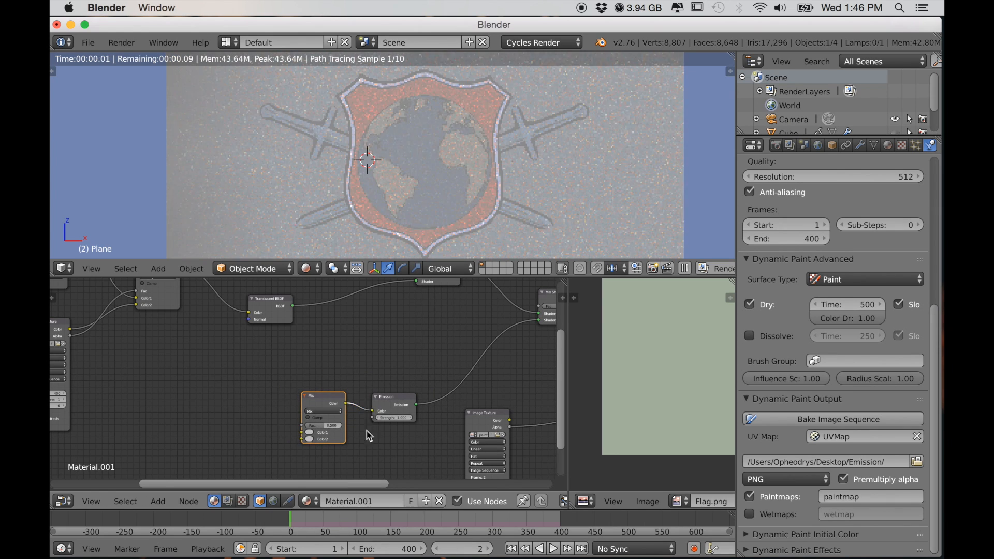
Set the color Mix node's Color1 to red and Color2 to orange.
scroll(372, 403, up, 2)
click(322, 421)
click(356, 322)
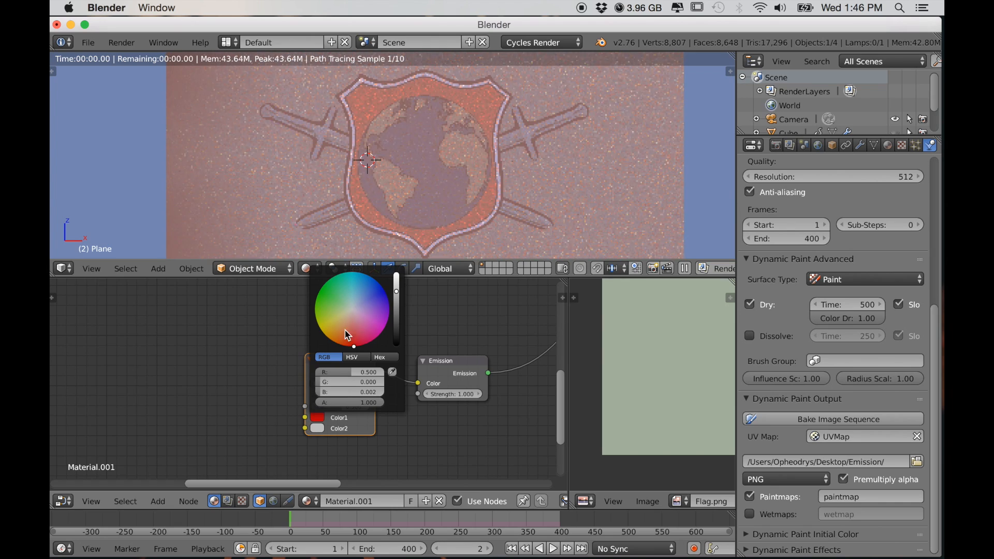
click(324, 427)
click(324, 344)
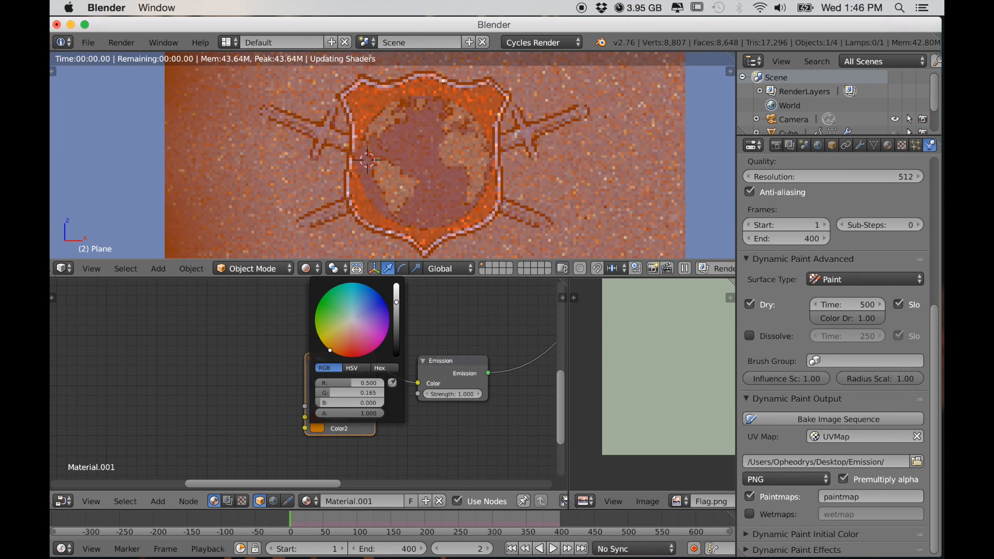
Set the Emission node's Strength to 3.
scroll(278, 412, up, 2)
middle_drag(466, 432, 427, 441)
drag(441, 403, 466, 403)
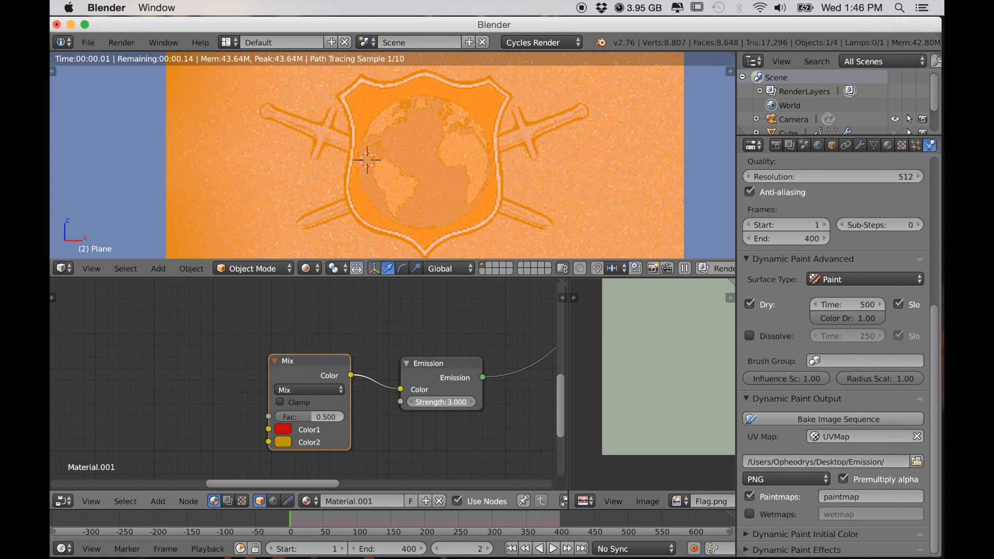
Duplicate the Image Texture node that feeds the Overlay node and place the copy above the color Mix node's inputs.
scroll(379, 421, down, 4)
middle_drag(273, 381, 275, 427)
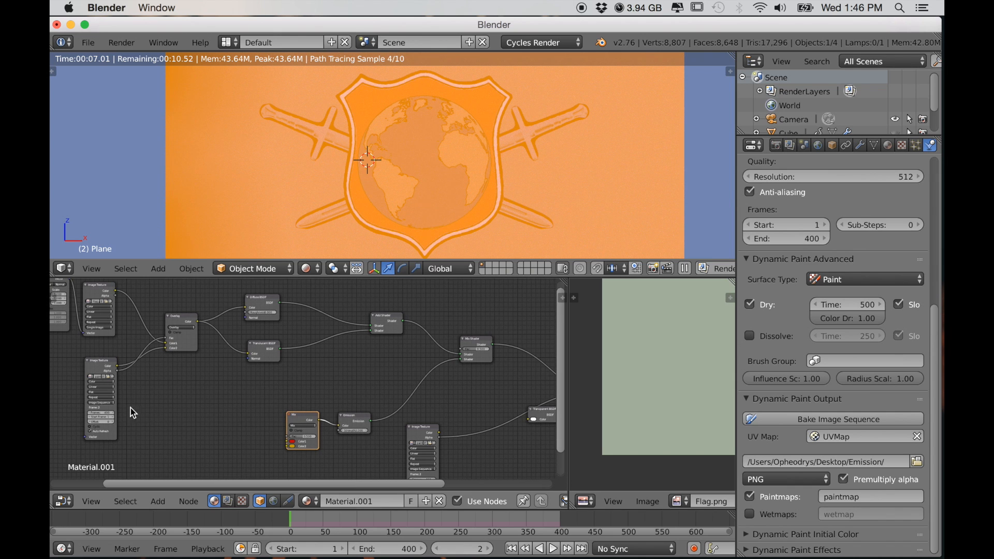
key(shift+d)
click(228, 405)
Replace the duplicated texture's image with paintmap0001.png from the Desktop's Emission folder.
scroll(246, 424, up, 8)
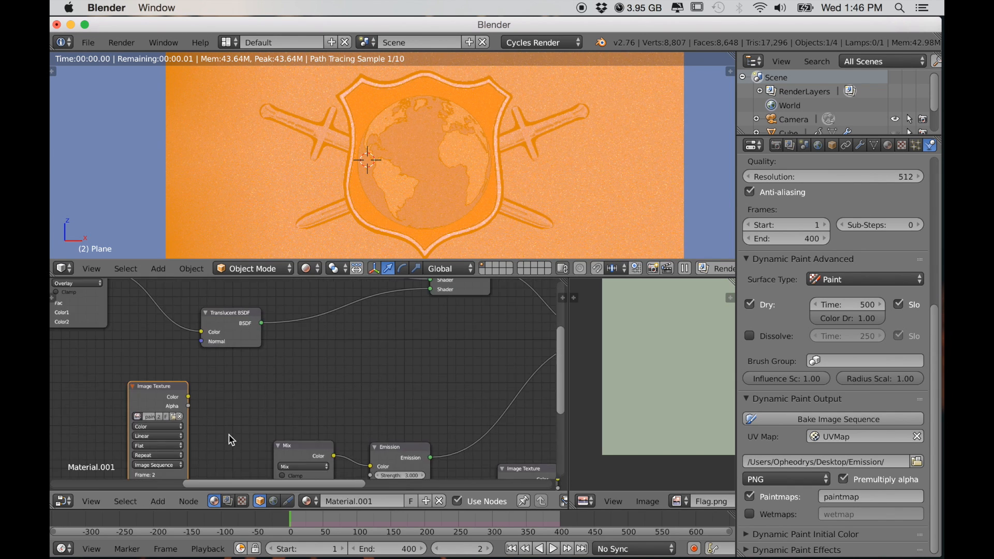
middle_drag(246, 425, 359, 372)
click(298, 369)
click(300, 370)
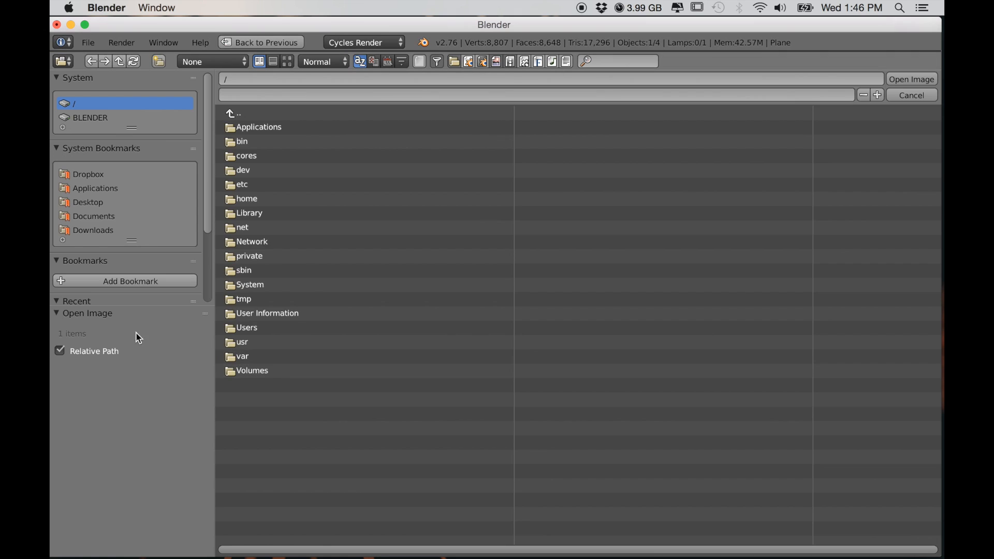
click(96, 203)
click(243, 155)
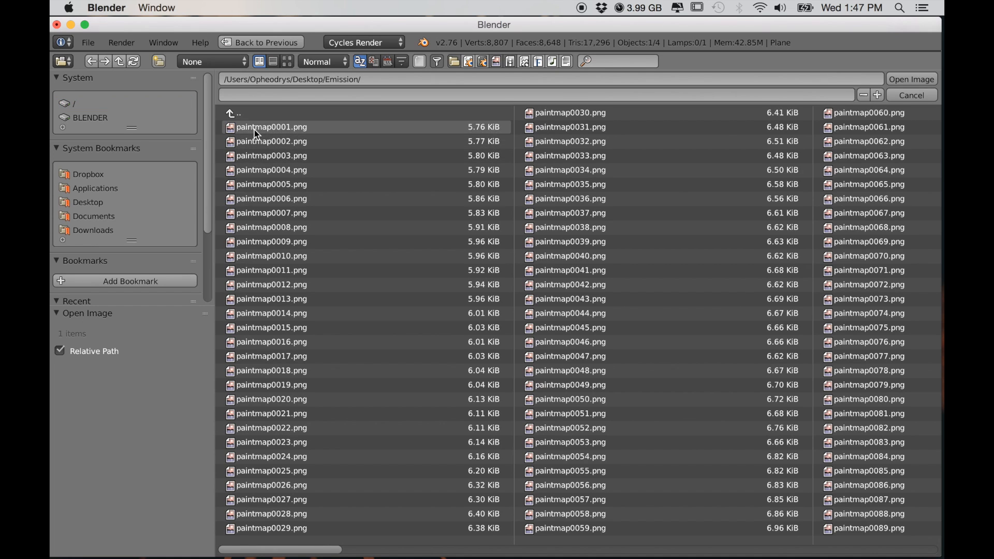
click(912, 79)
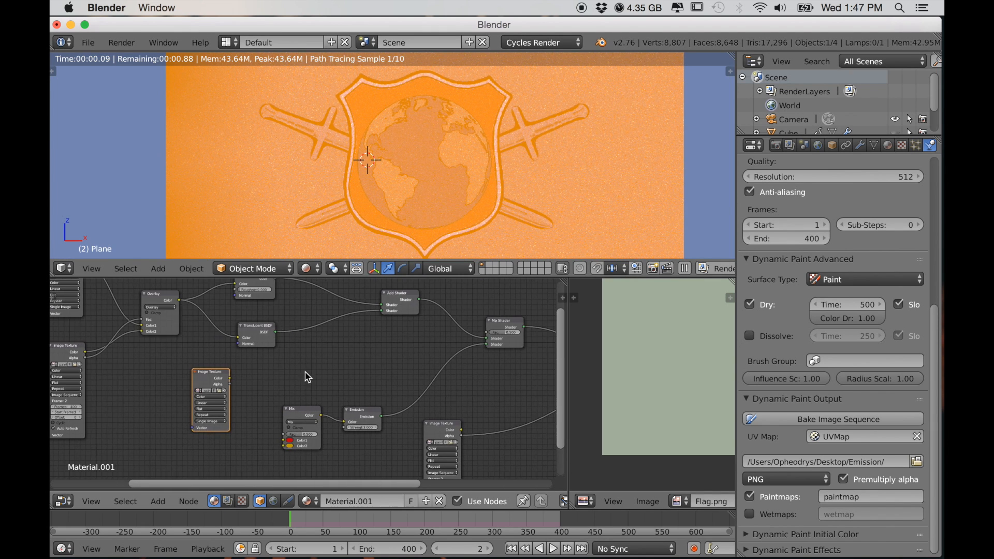
Change the emission Image Texture's source to Image Sequence and set its Frames to 400.
click(258, 403)
click(258, 389)
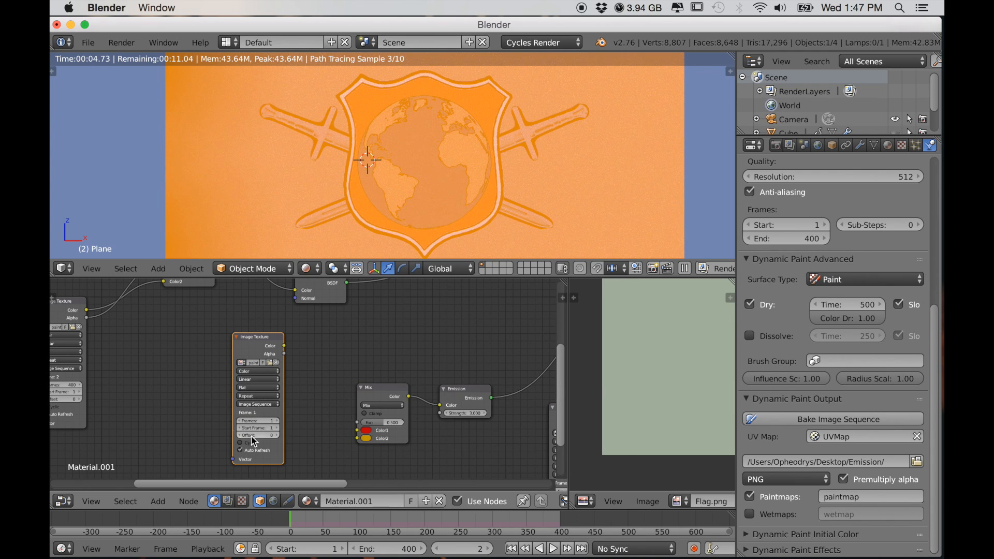
key(Return)
scroll(291, 465, up, 2)
middle_drag(293, 467, 301, 443)
Connect the emission Image Texture's Alpha output to the Fac input of the Mix Shader that blends in the Emission.
scroll(331, 393, down, 5)
middle_drag(370, 362, 271, 409)
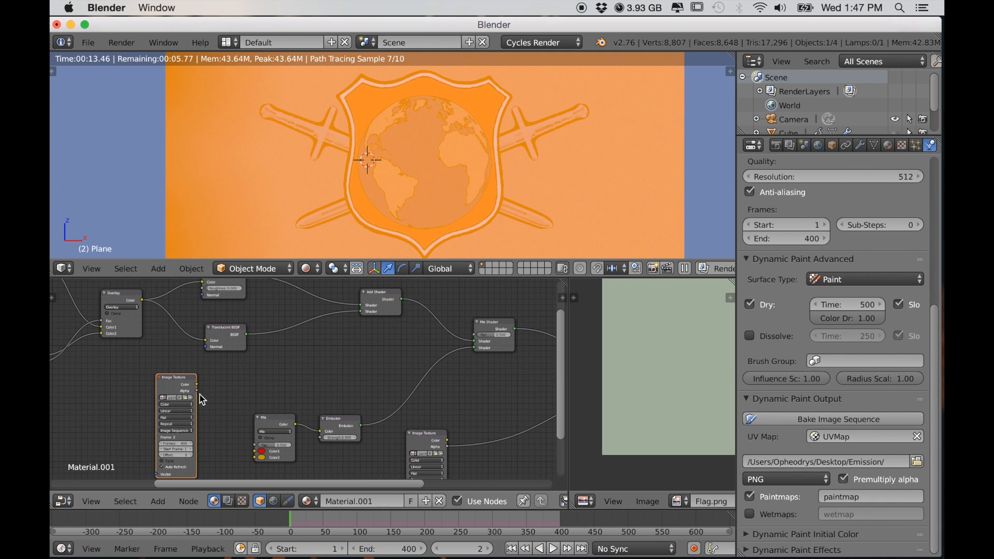
drag(198, 391, 207, 397)
drag(445, 338, 474, 335)
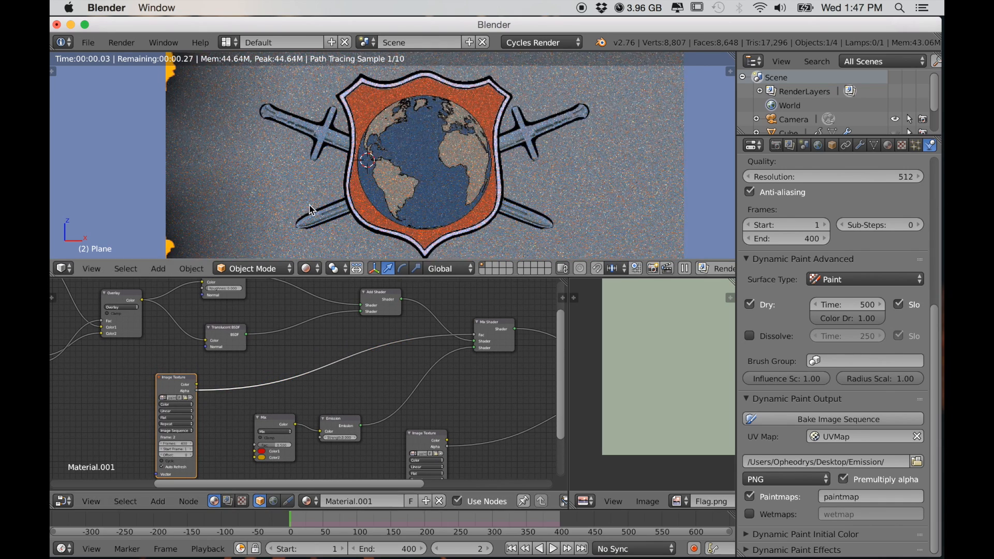
Preview the dissolve along the timeline, stop at frame 178, and examine the glowing edge up close.
scroll(272, 387, down, 2)
middle_drag(289, 391, 298, 383)
drag(303, 517, 458, 525)
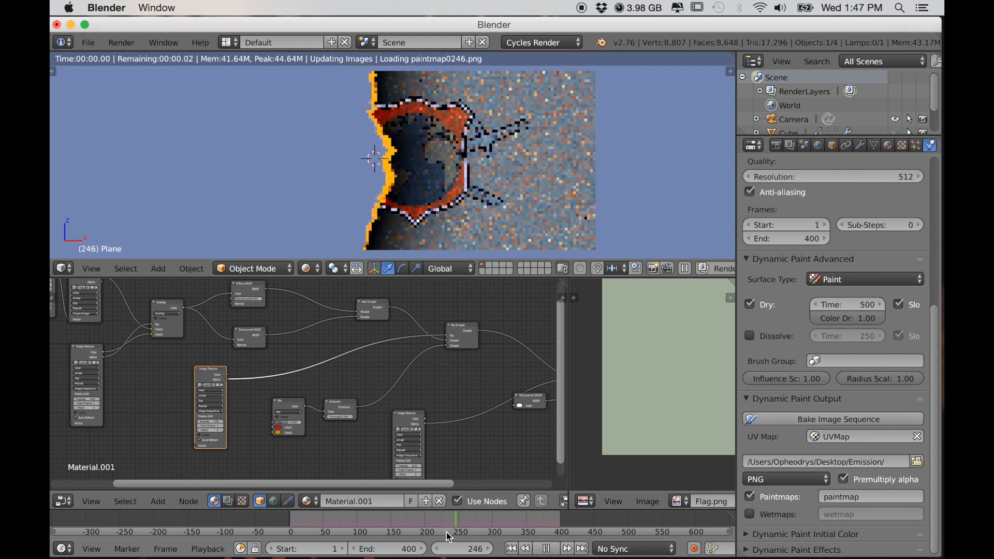
key(Escape)
scroll(434, 173, up, 8)
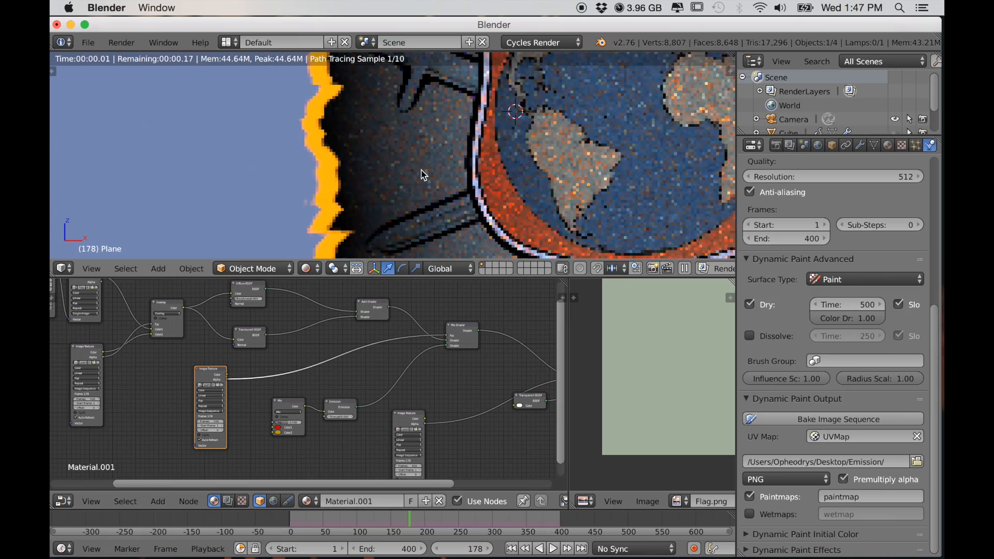
scroll(434, 174, down, 6)
scroll(290, 445, down, 2)
Move the color Mix node below the Emission node and shift the emission Image Texture closer to the Mix Shader.
key(Home)
drag(357, 386, 345, 435)
drag(309, 362, 361, 362)
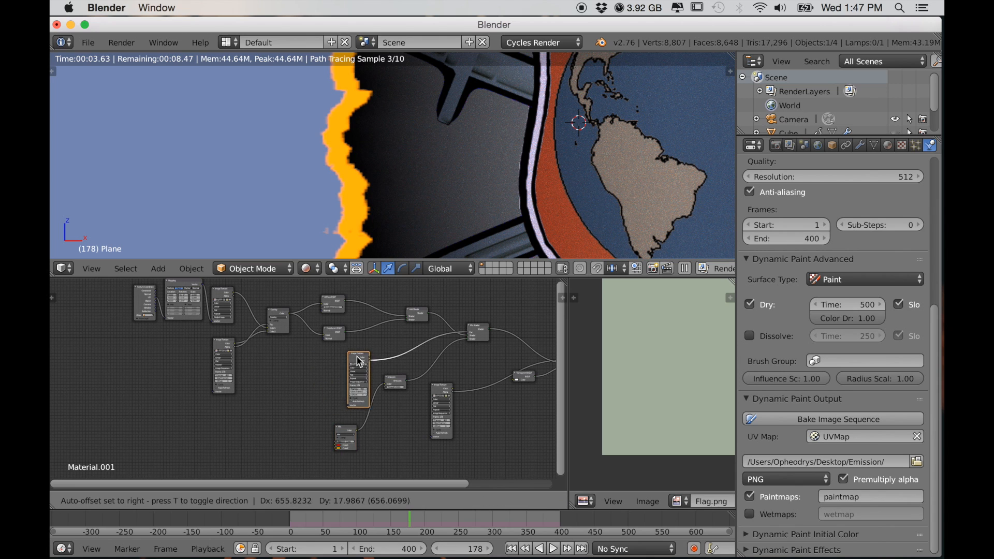
Add a Voronoi Texture and connect its Fac output to the color Mix node's Fac input.
scroll(339, 446, up, 5)
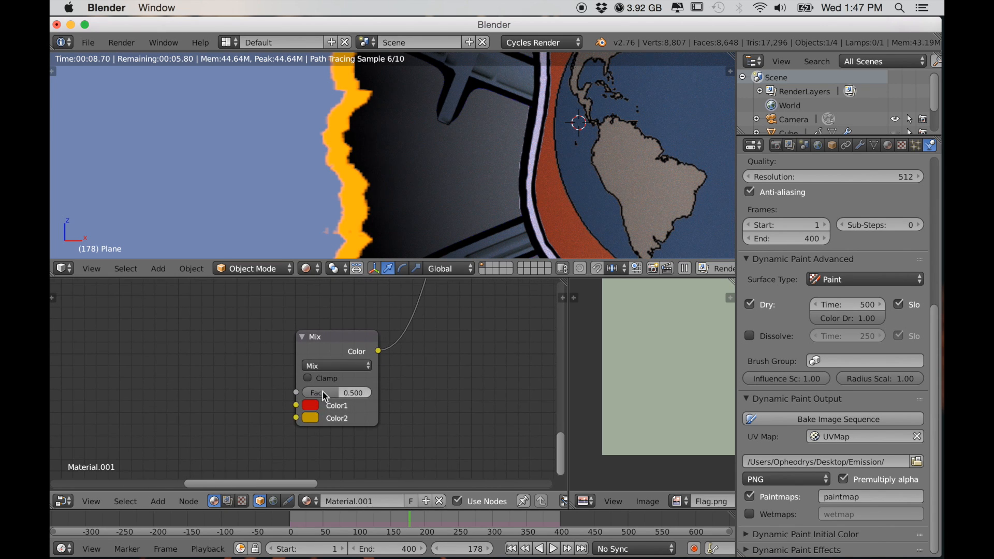
scroll(273, 409, left, 2)
scroll(273, 410, up, 1)
key(shift+a)
mouse_move(194, 386)
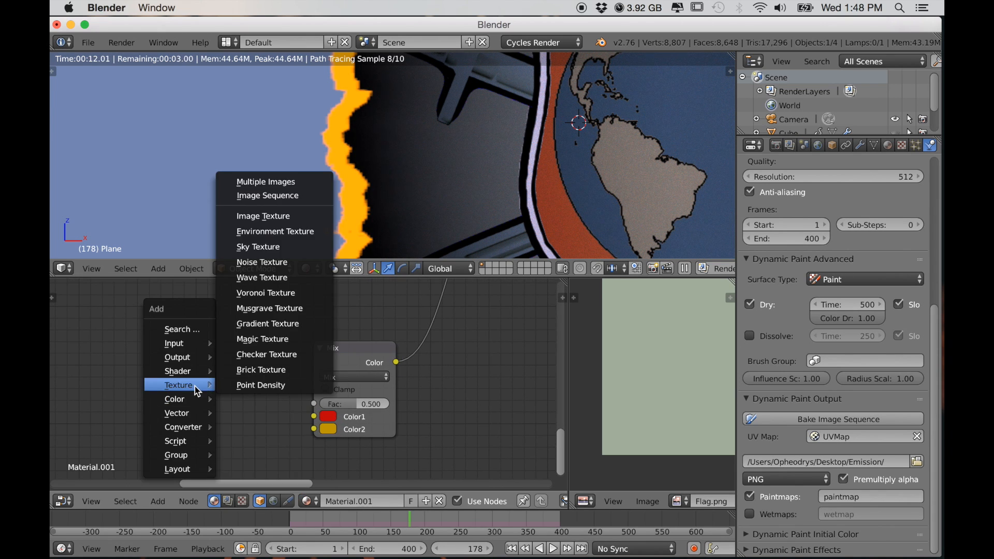
click(266, 293)
click(221, 384)
drag(216, 378, 314, 403)
Set the Voronoi Texture's Scale to 18.
scroll(228, 418, up, 2)
drag(200, 435, 272, 435)
scroll(287, 235, down, 3)
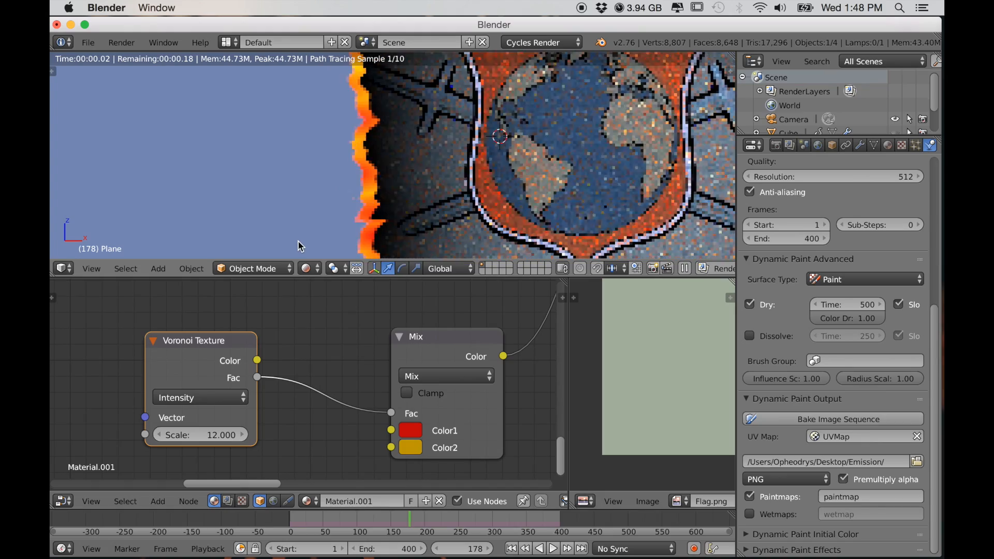
drag(243, 439, 292, 435)
scroll(275, 207, down, 4)
scroll(306, 208, up, 2)
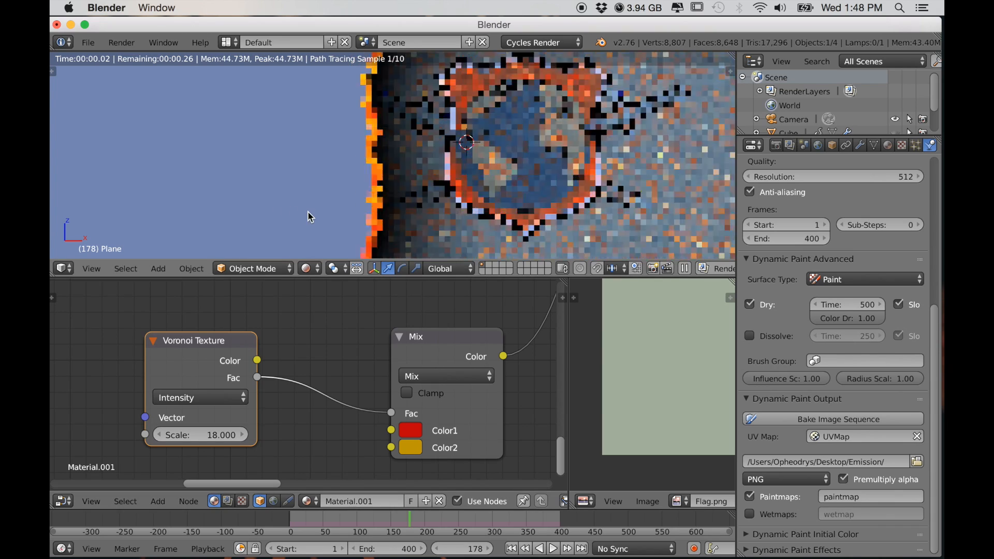
Rearrange the Emission node and the alpha Image Texture node to free space around the emission branch.
scroll(385, 356, down, 5)
mouse_move(347, 369)
mouse_down()
mouse_move(353, 343)
mouse_move(347, 368)
mouse_up()
scroll(352, 343, down, 2)
drag(422, 362, 466, 336)
scroll(466, 337, up, 1)
middle_drag(337, 402, 299, 381)
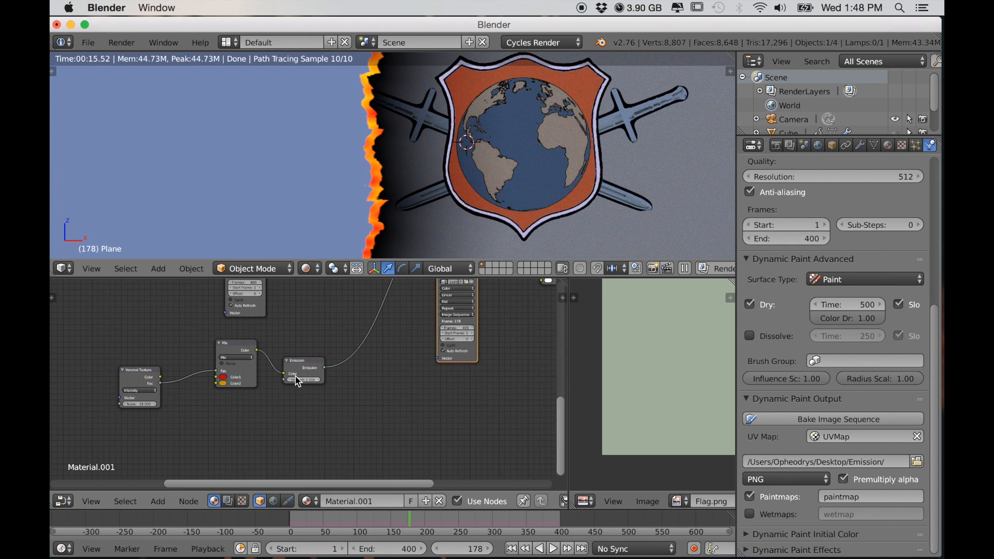
Add a Diffuse BSDF below the Emission node and set its color to black.
key(shift+a)
mouse_move(277, 420)
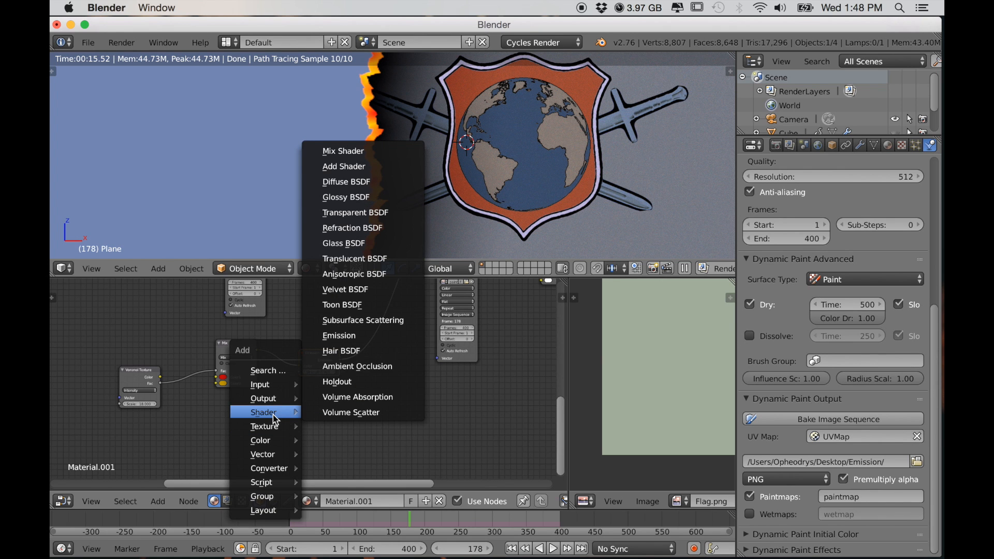
click(345, 182)
click(312, 437)
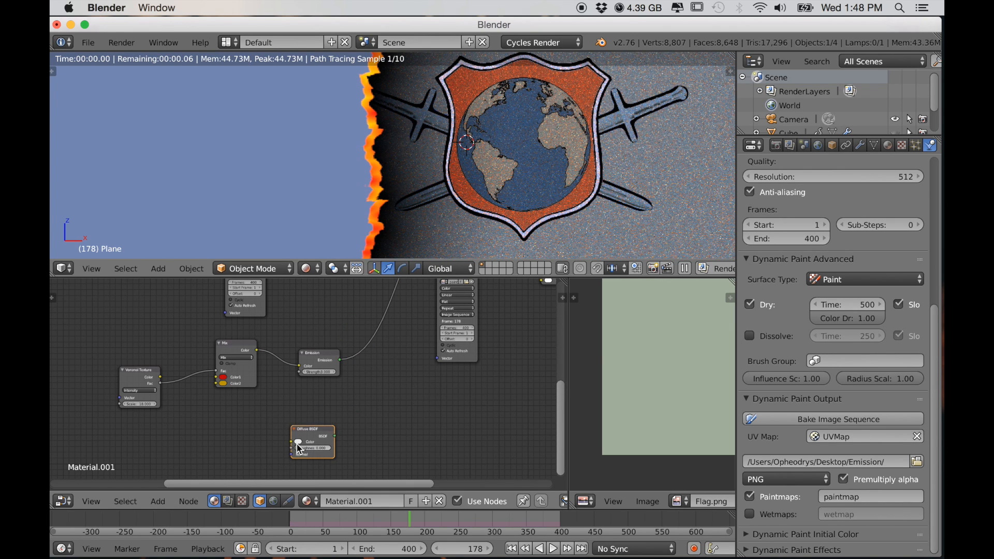
click(306, 442)
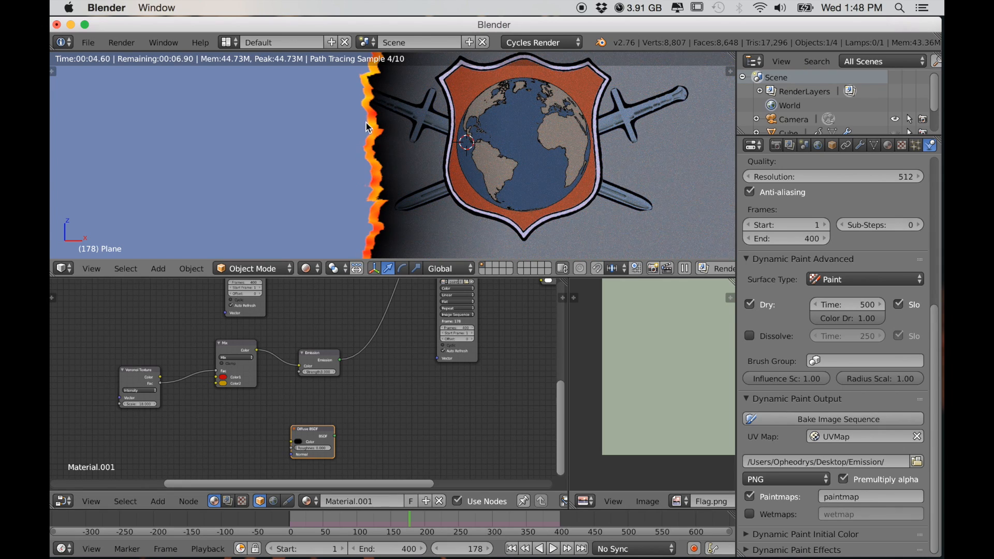
Merge the Emission and black Diffuse BSDF through a new Mix Shader and place it beside the Emission node.
scroll(377, 120, up, 6)
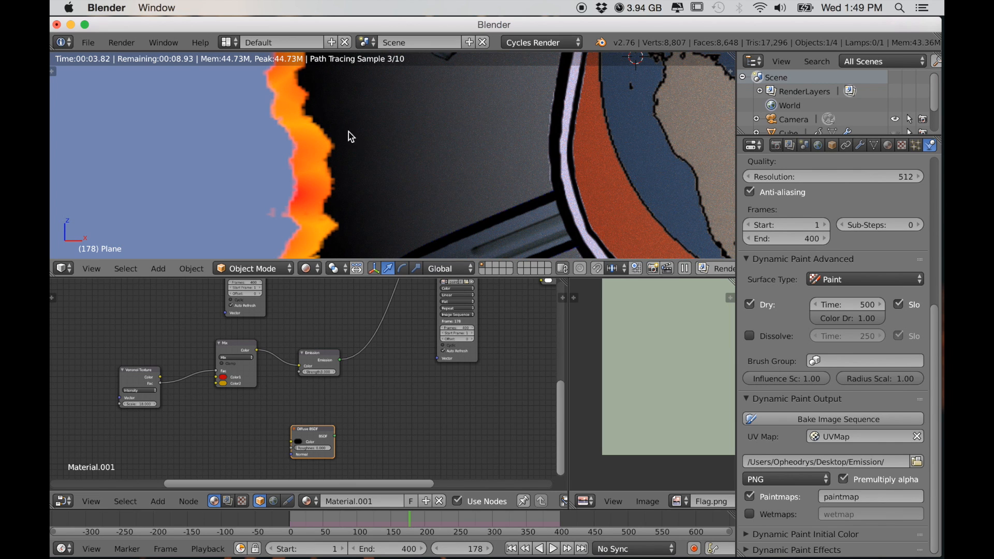
drag(331, 427, 327, 436)
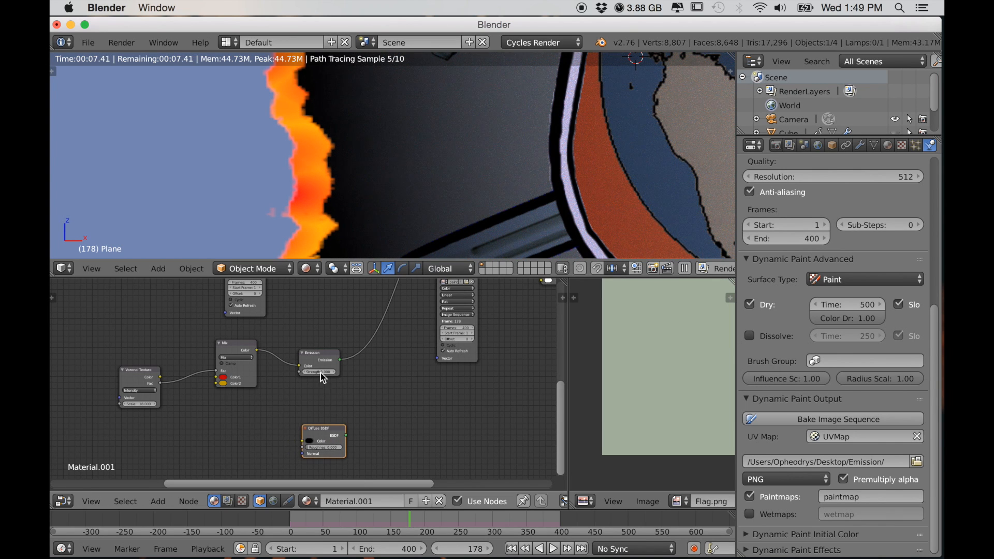
ctrl+shift+right_drag(325, 436, 326, 437)
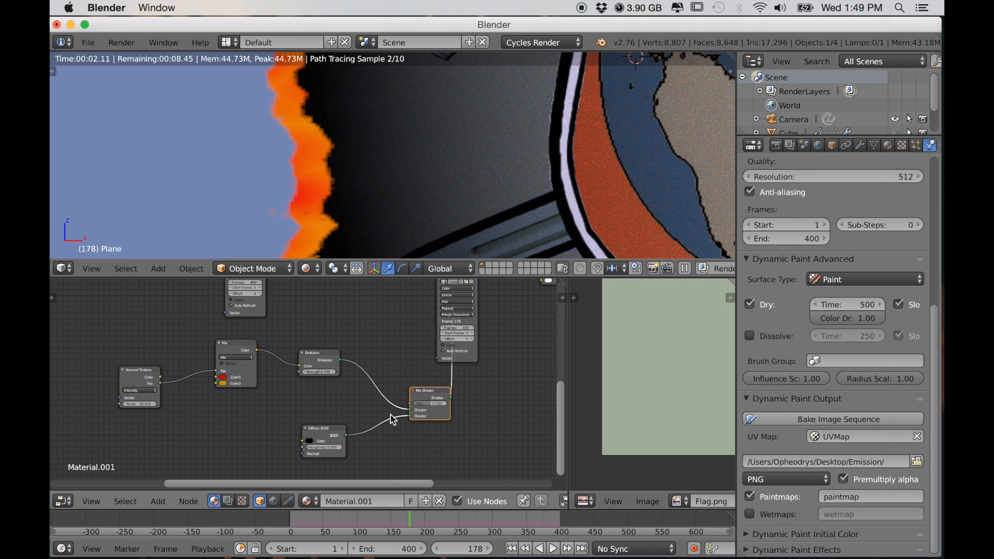
drag(428, 400, 380, 353)
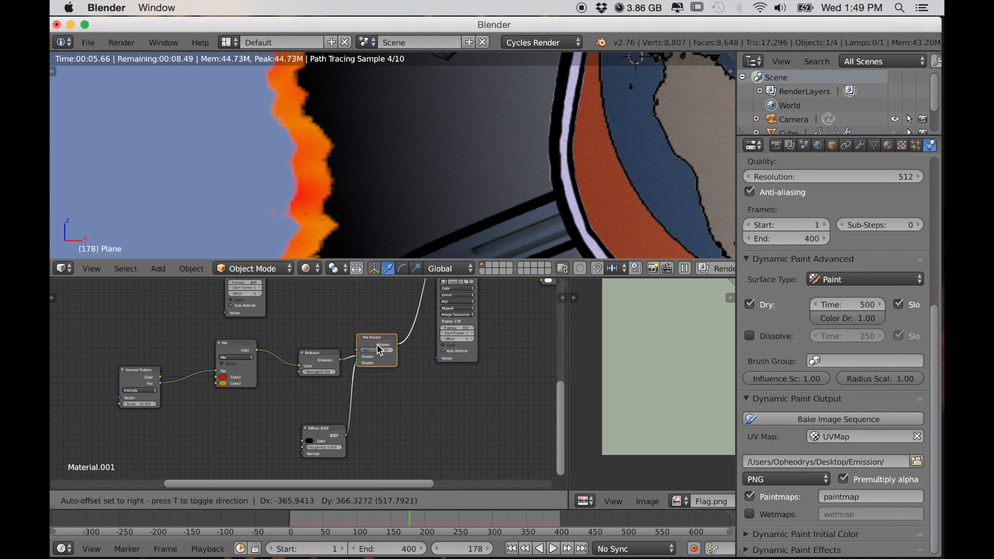
Add a Noise Texture and connect its Fac output to the Fac of the Mix Shader blending Emission and black Diffuse.
scroll(389, 363, down, 4)
middle_drag(377, 436, 392, 414)
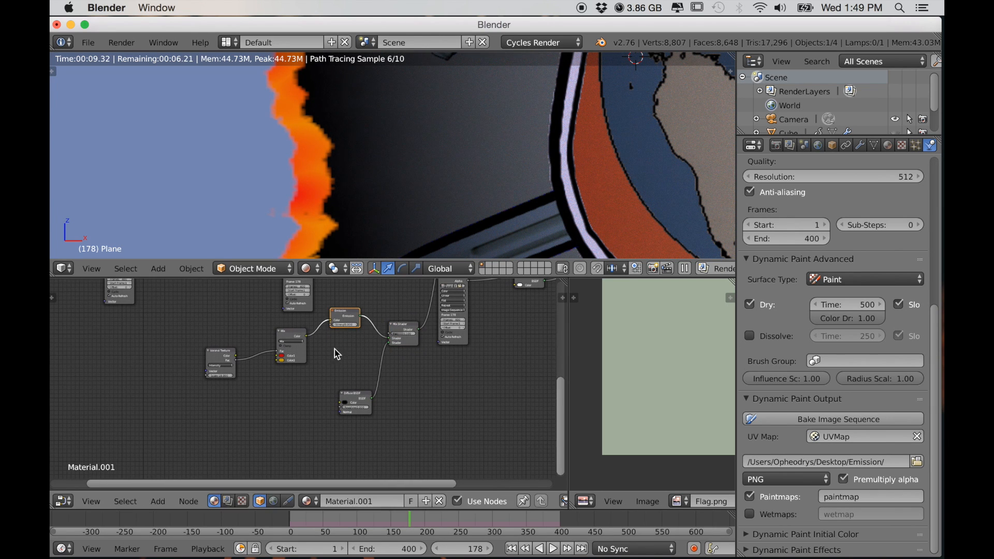
key(shift+a)
mouse_move(233, 433)
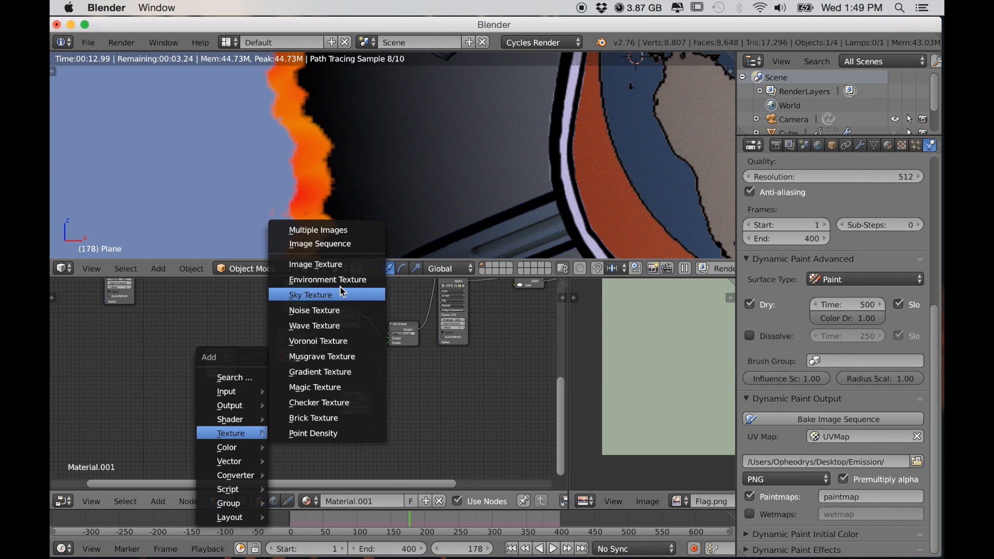
click(334, 313)
scroll(240, 411, up, 3)
click(251, 443)
drag(249, 442, 259, 441)
drag(428, 310, 428, 310)
Move the Noise Texture farther from the Mix Shader and insert a ColorRamp node into the link between them.
scroll(311, 380, down, 3)
drag(232, 417, 136, 425)
key(shift+a)
mouse_move(223, 493)
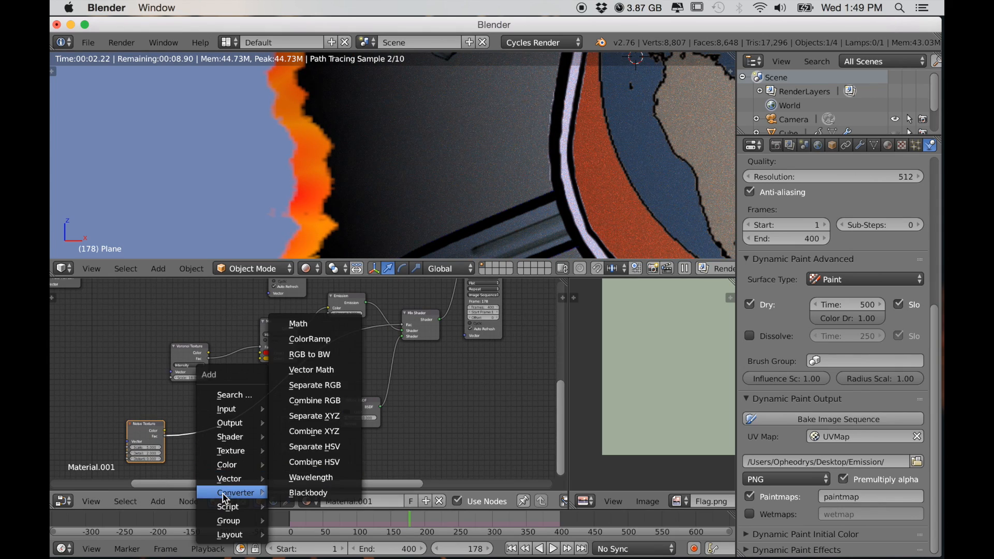
click(322, 339)
click(295, 417)
Move the ColorRamp's white stop to position 0.559.
scroll(295, 417, up, 3)
drag(348, 388, 291, 387)
scroll(255, 460, up, 2)
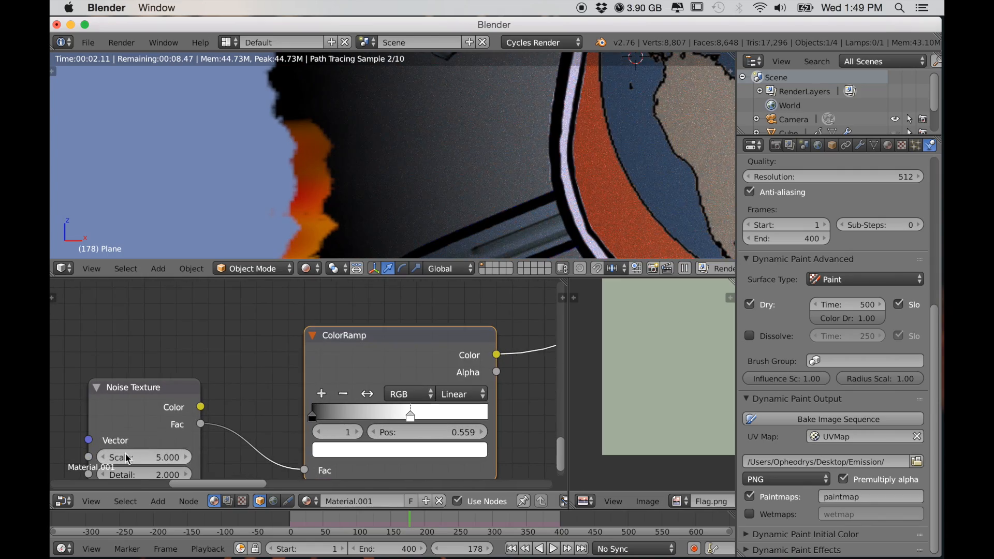
Set the Noise Texture's Scale to 23.4 and check the burning edge in the viewport.
drag(127, 458, 187, 458)
scroll(281, 203, down, 5)
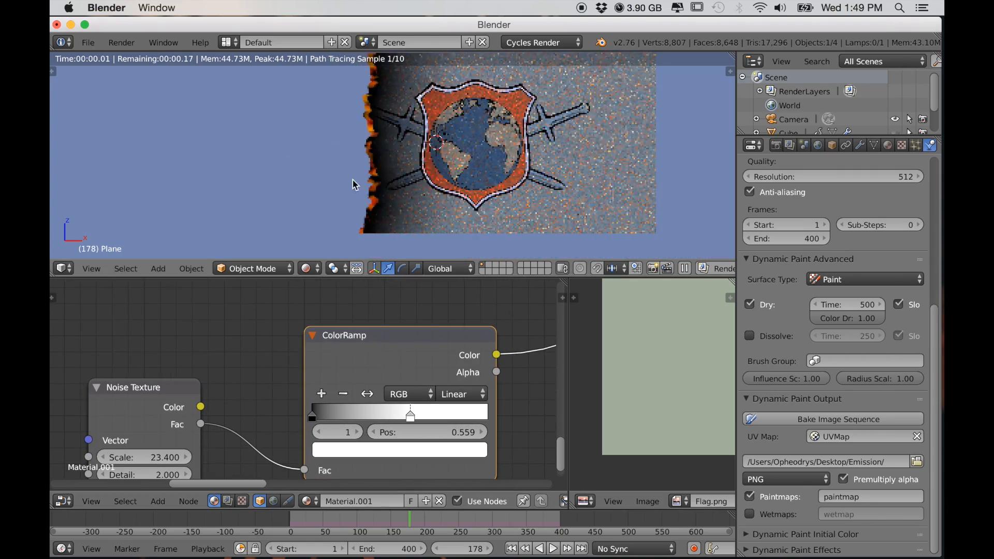
scroll(355, 184, up, 8)
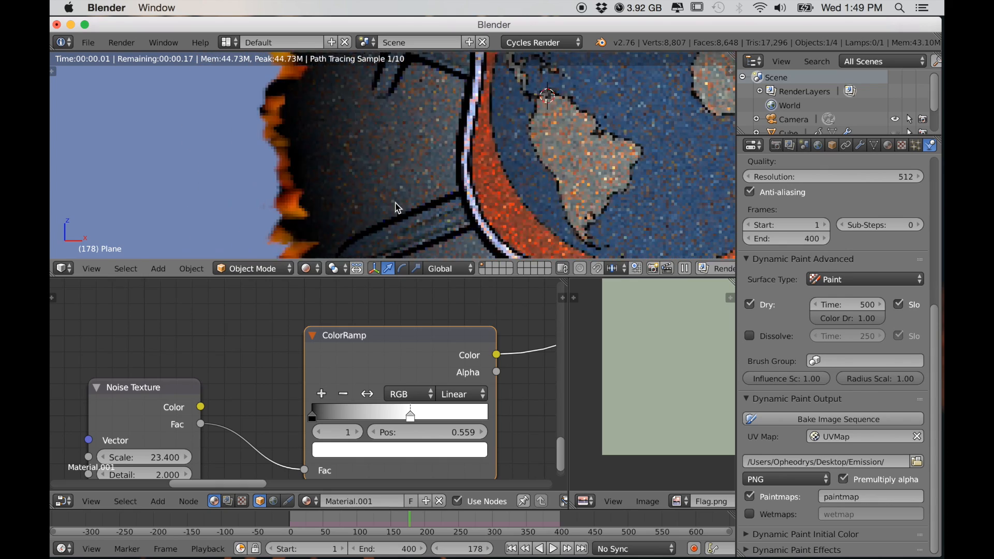
Set the Emission node's Strength to 9.000 to brighten the burning edge.
scroll(410, 202, up, 5)
scroll(306, 389, down, 3)
middle_drag(547, 389, 368, 464)
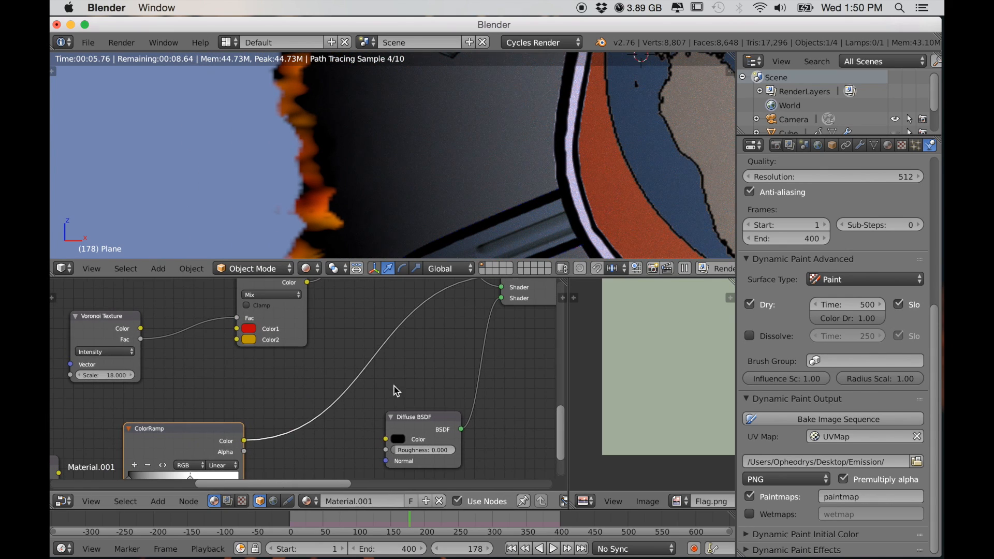
scroll(394, 386, down, 2)
middle_drag(373, 368, 318, 459)
scroll(383, 377, up, 4)
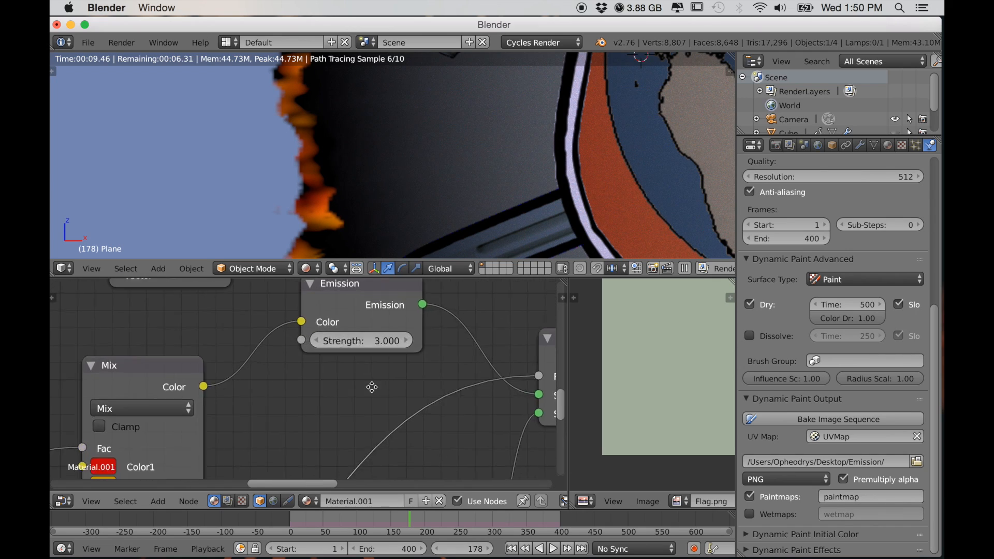
scroll(383, 378, up, 1)
middle_drag(383, 377, 344, 428)
drag(285, 392, 316, 392)
scroll(304, 197, down, 6)
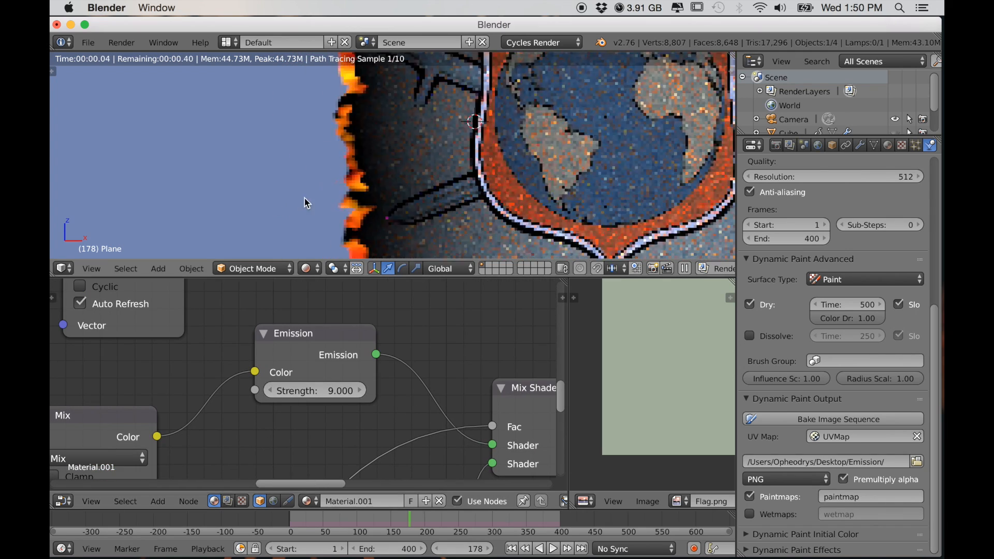
Look over the whole burning flag in the rendered viewport and move the timeline to frame 251.
scroll(321, 199, down, 4)
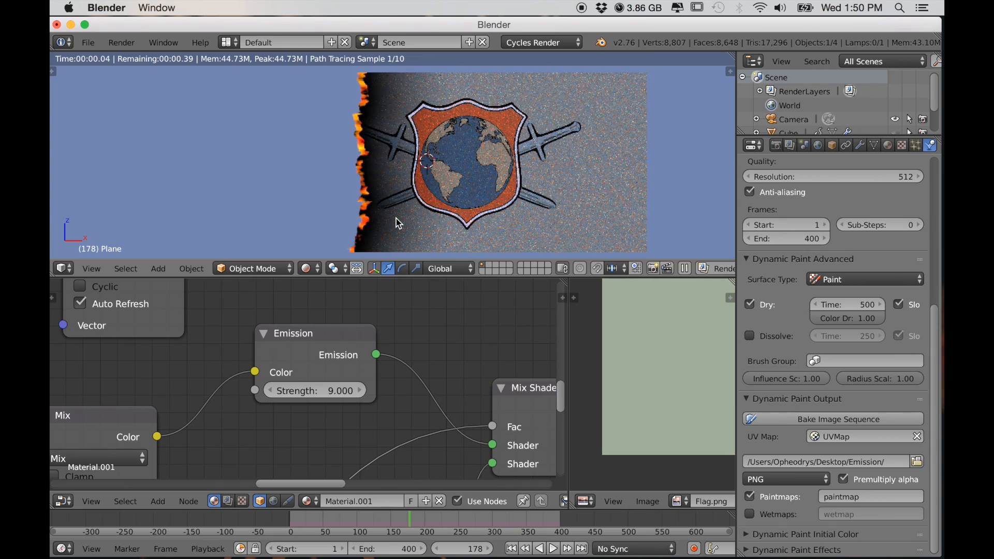
shift+middle_drag(396, 219, 338, 218)
scroll(344, 371, down, 5)
drag(404, 524, 490, 524)
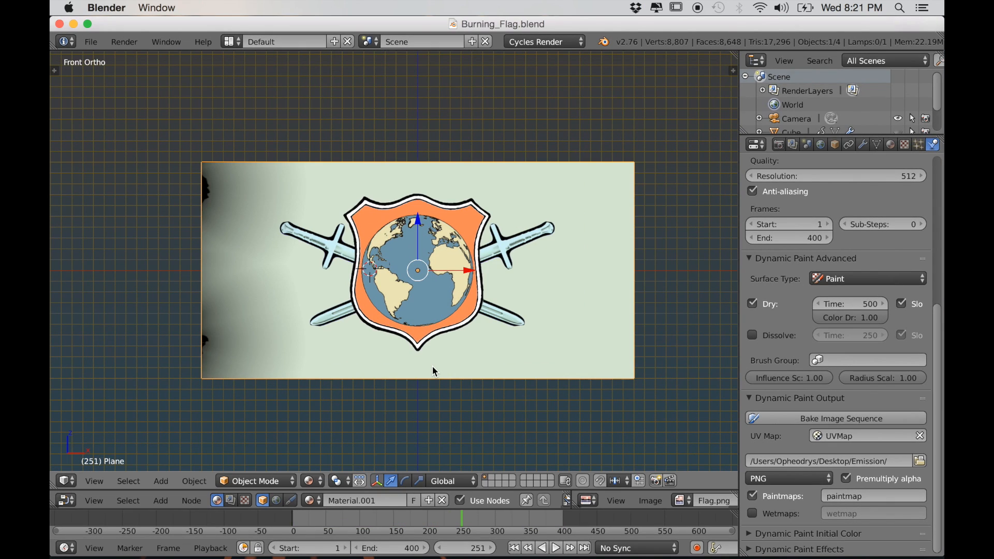
Unhide the jagged brush object in front of the flag.
key(alt+h)
click(92, 43)
click(117, 149)
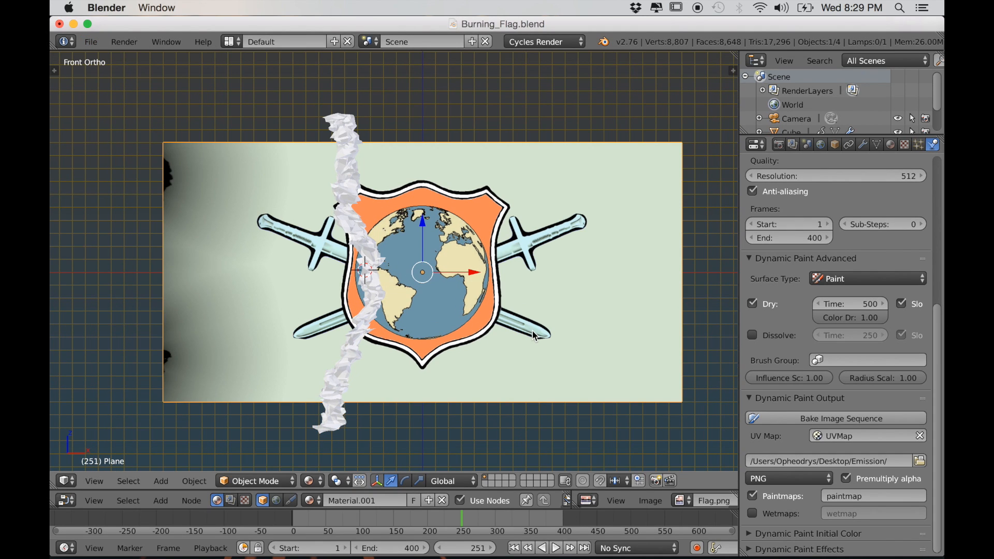
Change the flag's Dynamic Paint canvas to Vertex format with surface type Weight, and use Solid viewport shading.
mouse_move(939, 342)
mouse_down()
mouse_move(942, 213)
mouse_move(942, 284)
mouse_up()
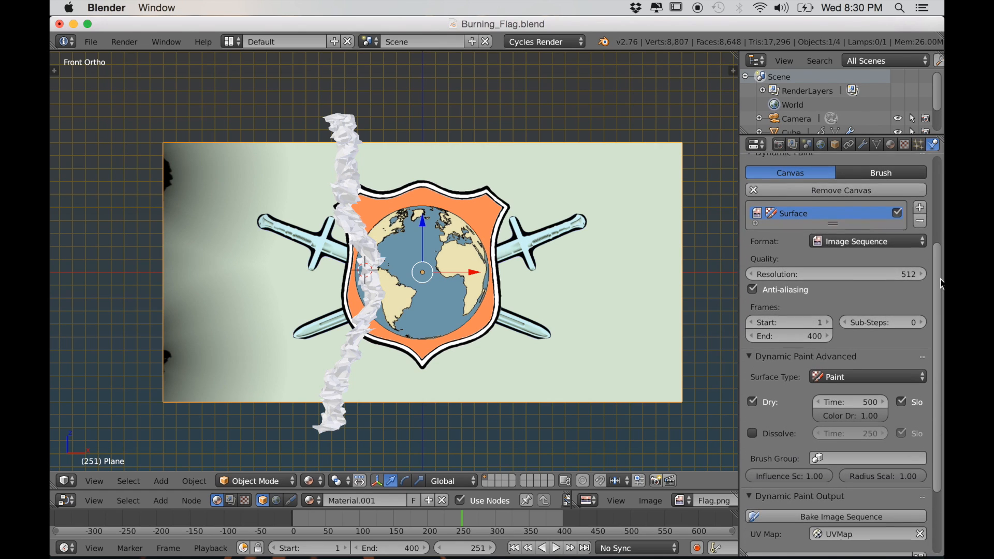
click(850, 238)
click(849, 218)
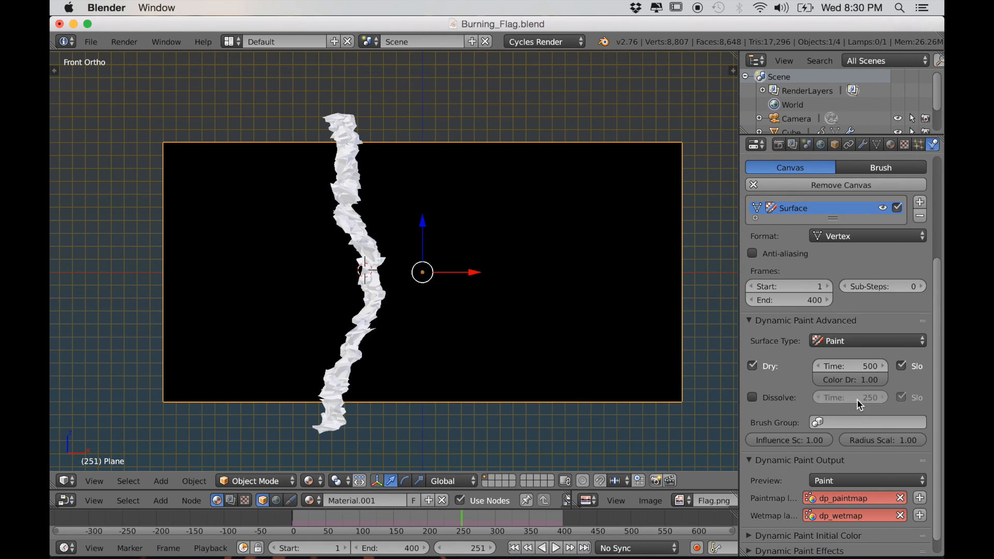
scroll(860, 405, down, 1)
click(849, 327)
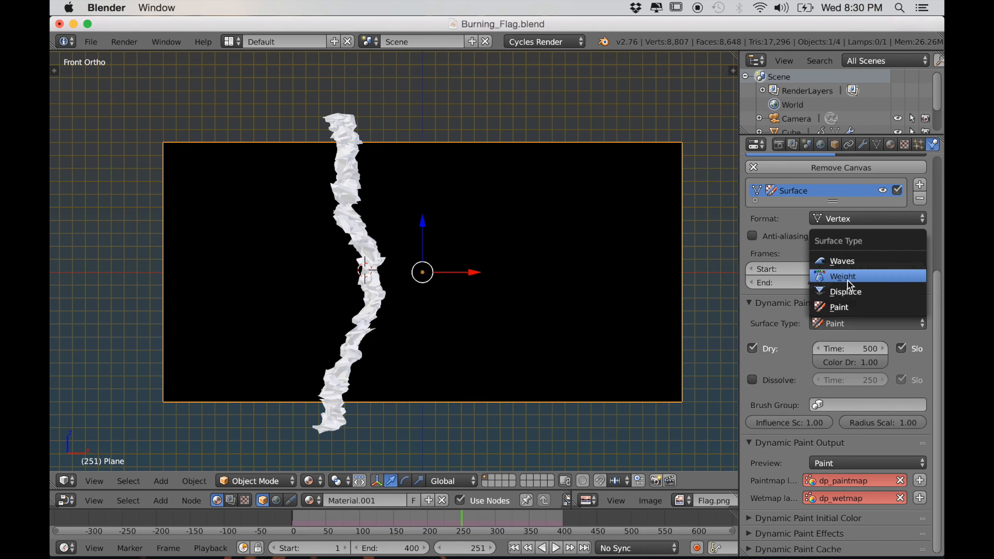
click(847, 280)
click(321, 481)
click(336, 434)
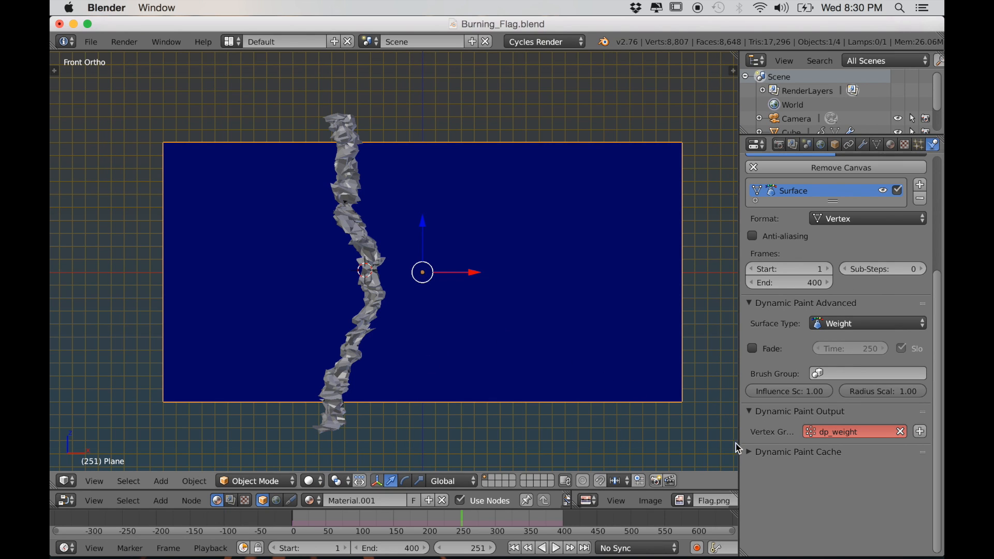
Expand the Dynamic Paint Cache settings, enable the surface's anti-aliasing, and turn on Fade with Time 1.
click(749, 452)
scroll(751, 445, down, 1)
scroll(756, 403, up, 2)
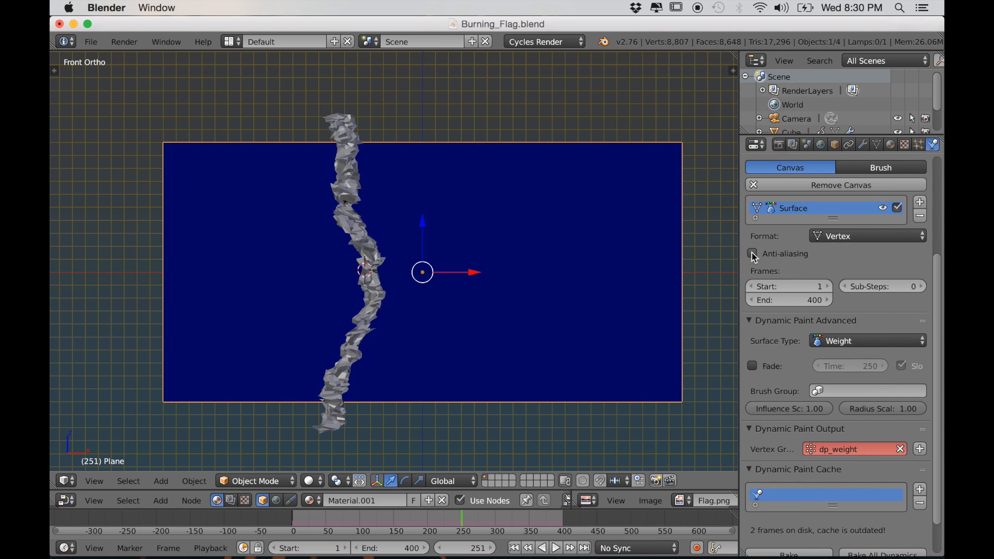
click(753, 367)
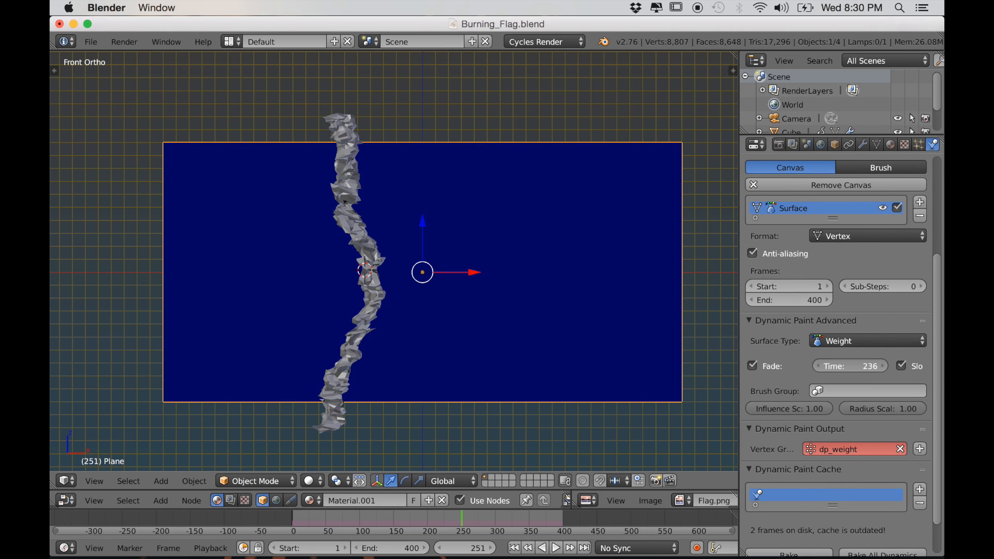
Set the jagged brush object's maximum draw type to Wire and deselect it.
right_click(347, 153)
click(834, 145)
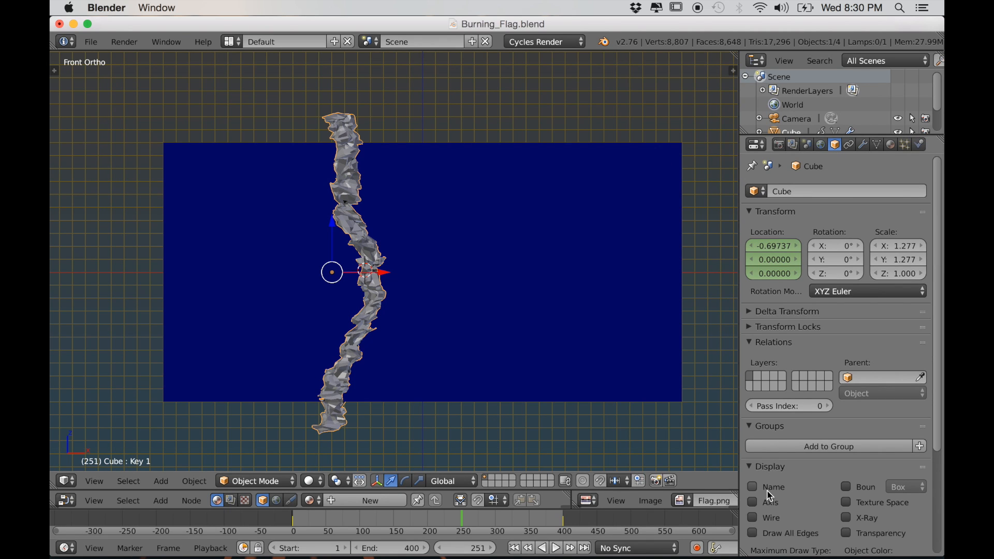
scroll(767, 497, down, 6)
click(782, 441)
click(744, 408)
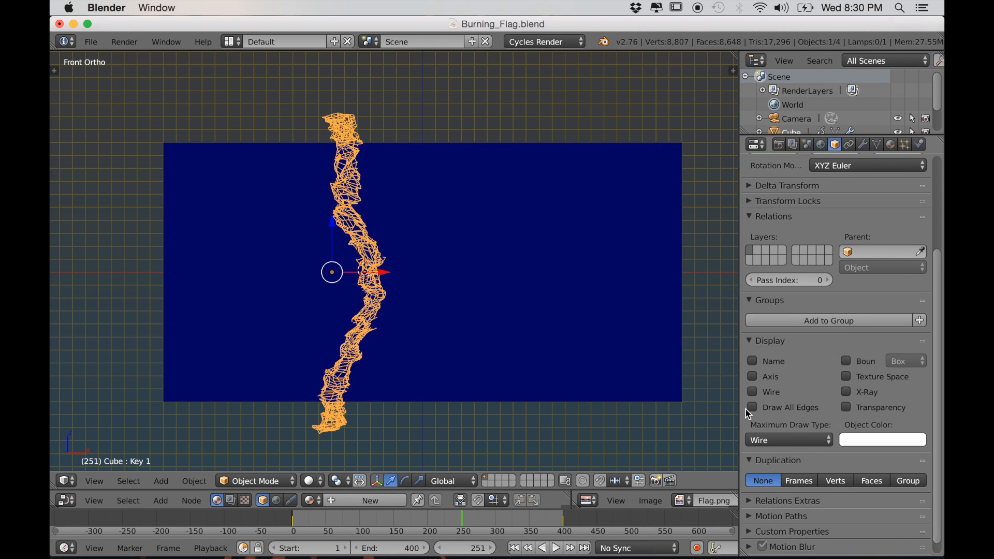
key(a)
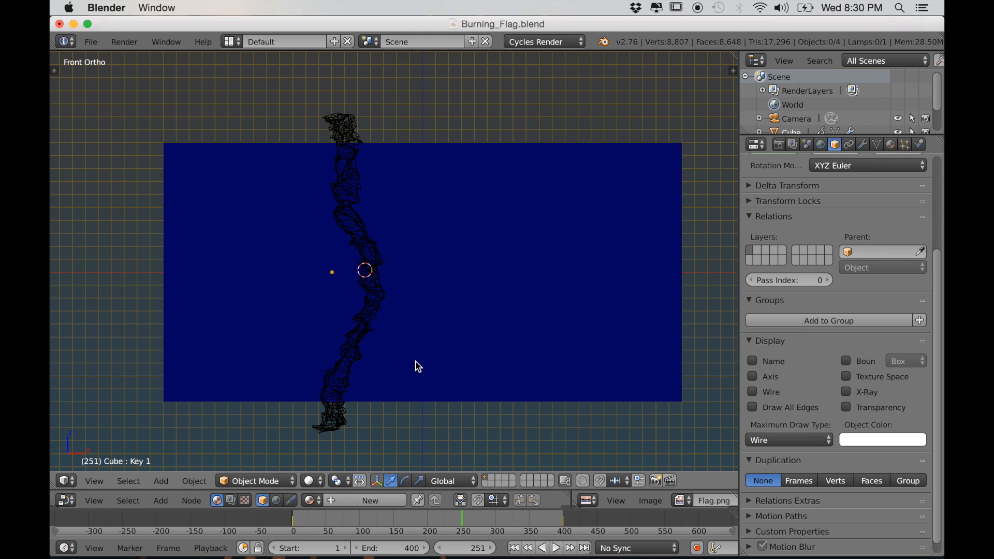
Play the animation to examine the weights the moving brush paints on the flag, then stop playback.
key(alt+a)
scroll(537, 308, up, 2)
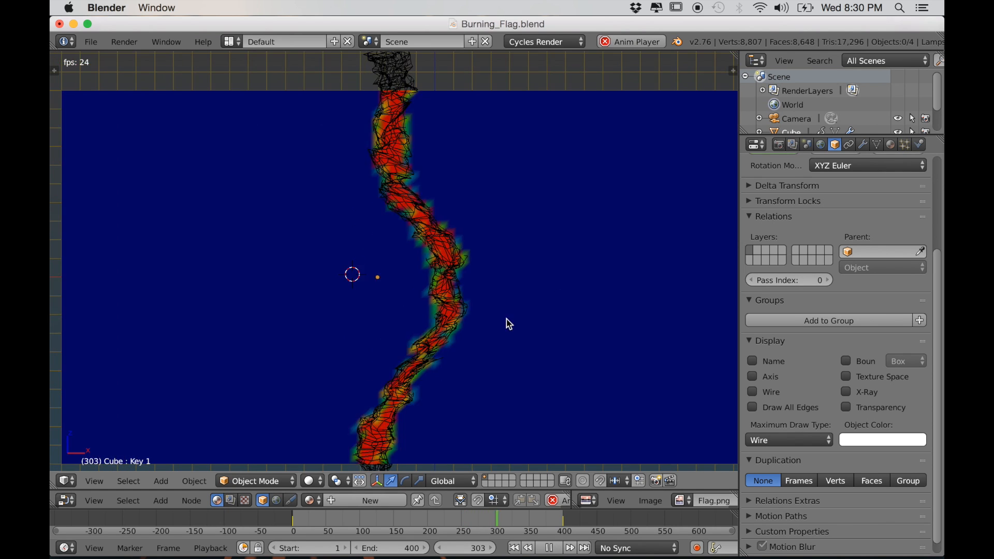
shift+middle_drag(395, 358, 467, 349)
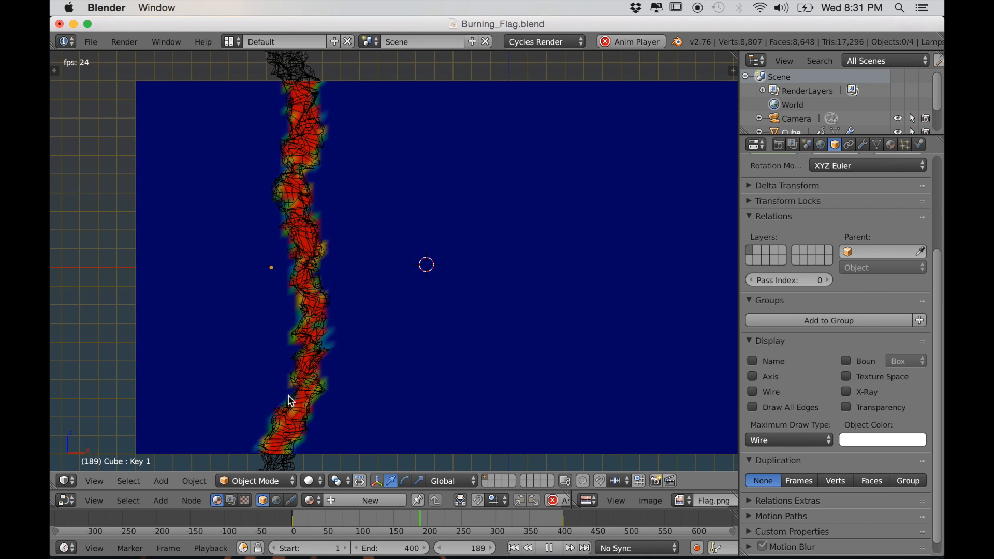
key(alt+a)
Go to frame 3 in front view and open the jagged brush mesh for editing in wireframe.
key(KP_1)
click(296, 521)
scroll(427, 306, up, 3)
right_click(355, 295)
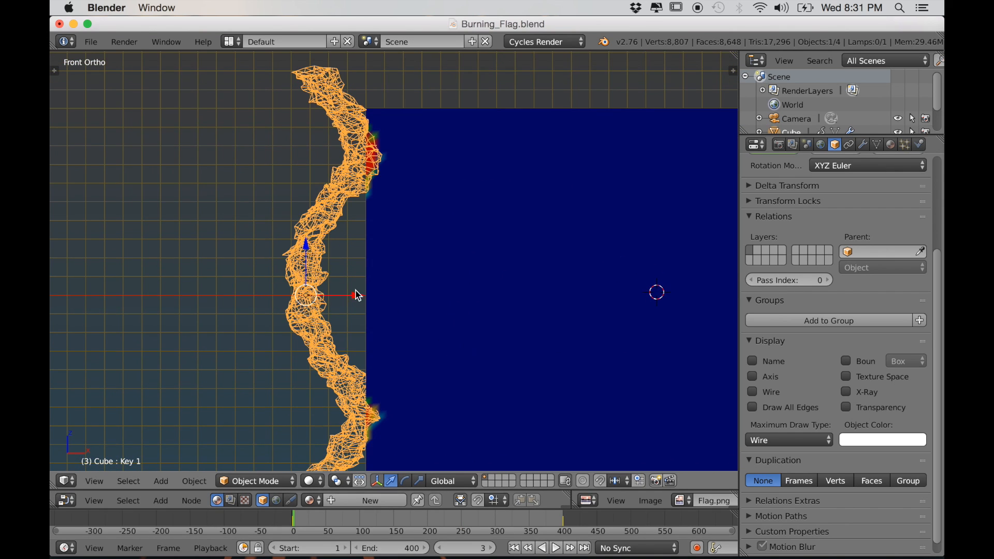
scroll(401, 303, down, 1)
key(z)
key(Tab)
Delete the vertices of the brush's middle section and both ends, leaving two separate pieces, and return to Object Mode in solid view.
key(a)
key(b)
drag(259, 215, 480, 333)
scroll(445, 363, down, 1)
shift+middle_drag(446, 362, 456, 344)
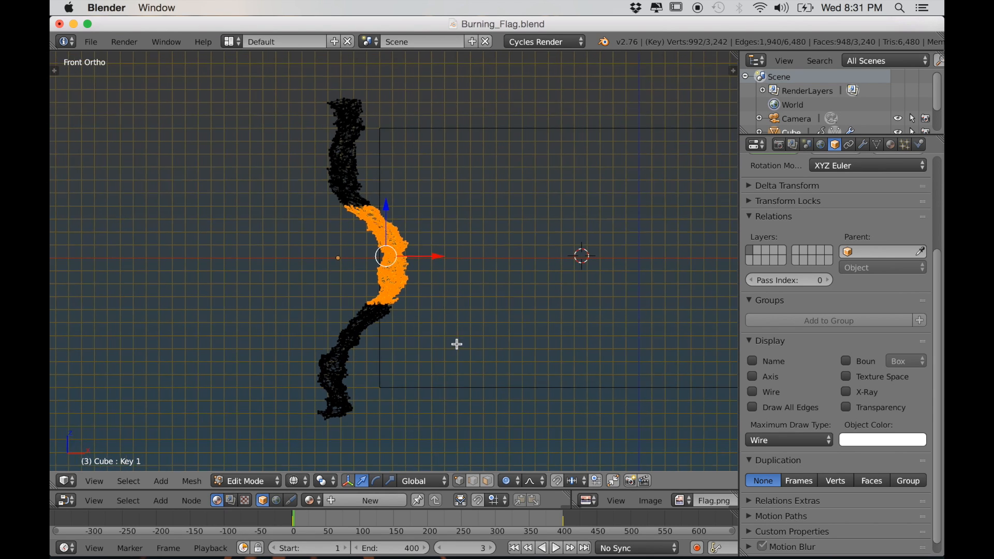
key(b)
drag(263, 354, 407, 436)
shift+middle_drag(456, 342, 481, 391)
key(b)
drag(314, 138, 408, 193)
drag(329, 157, 395, 207)
key(x)
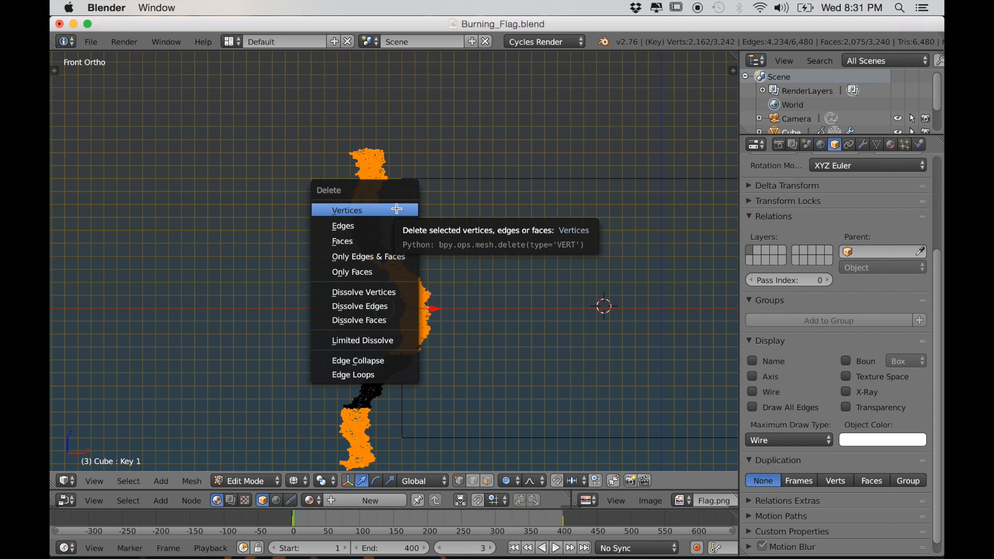
click(388, 211)
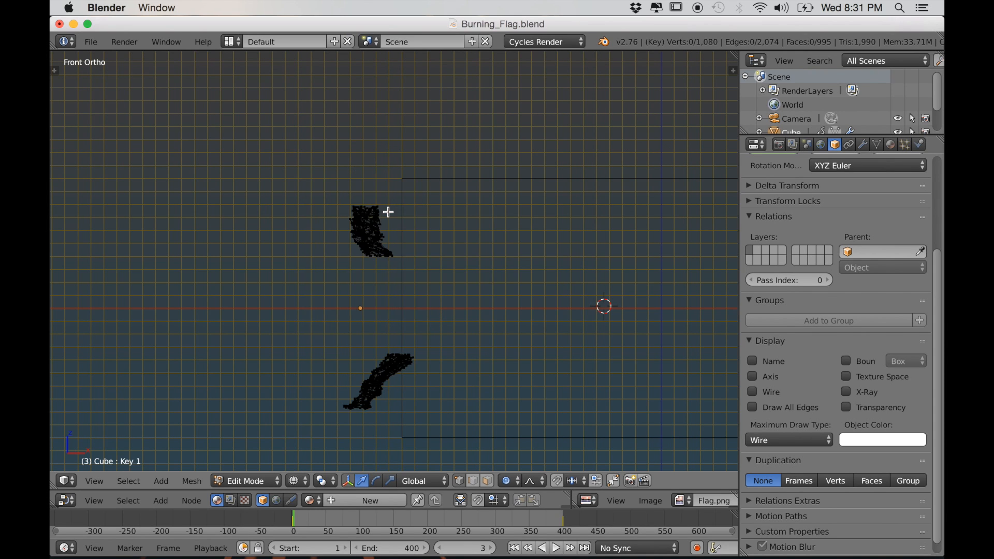
scroll(457, 302, down, 1)
shift+middle_drag(506, 327, 464, 325)
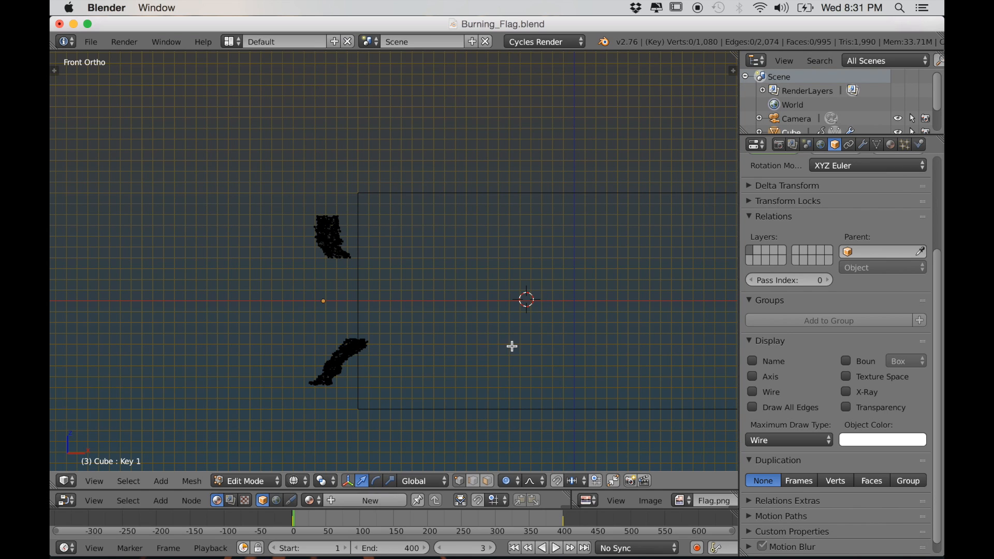
key(Tab)
shift+middle_drag(522, 353, 462, 353)
key(z)
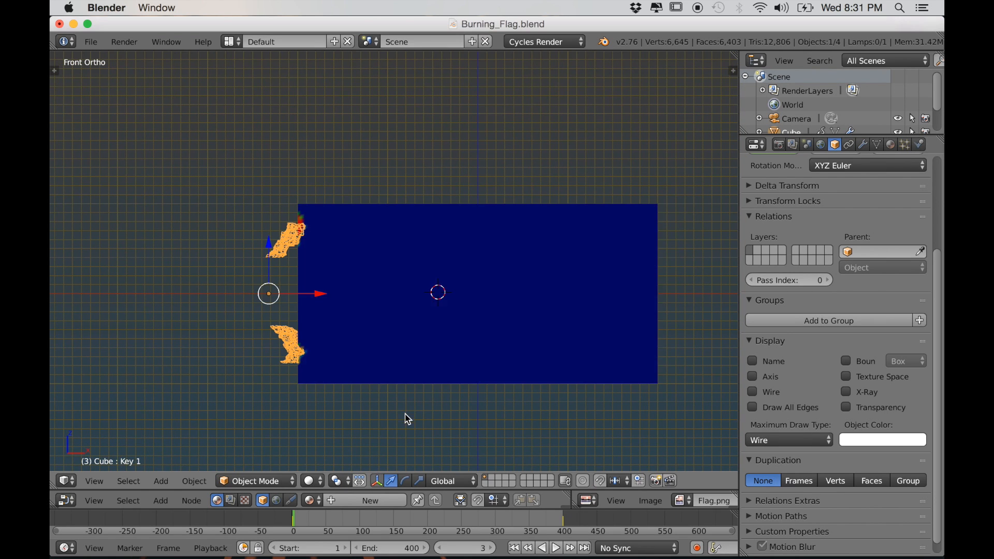
Deselect everything and play the animation to examine how the two brush pieces paint weights across the flag.
scroll(428, 415, up, 1)
shift+middle_drag(428, 415, 371, 396)
key(a)
key(alt+a)
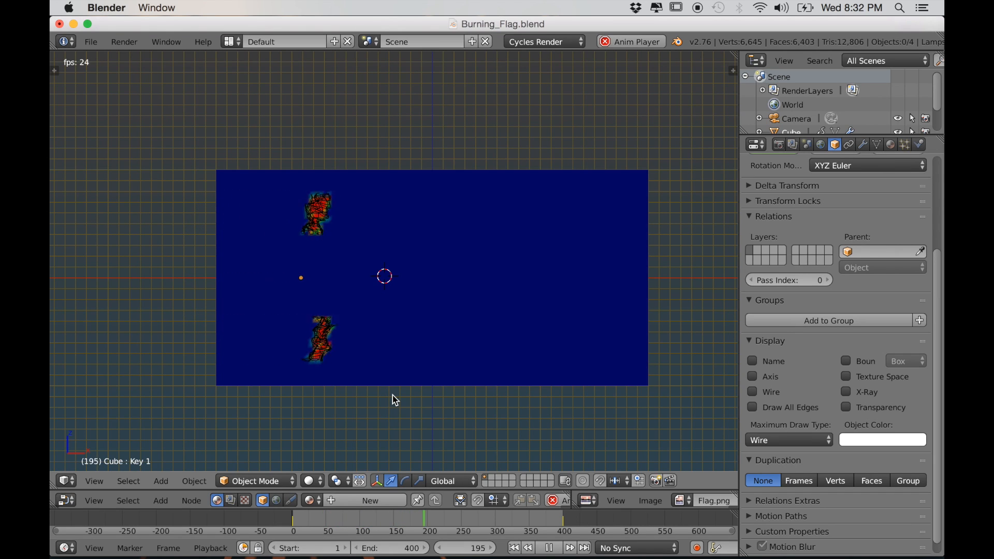
scroll(397, 396, up, 1)
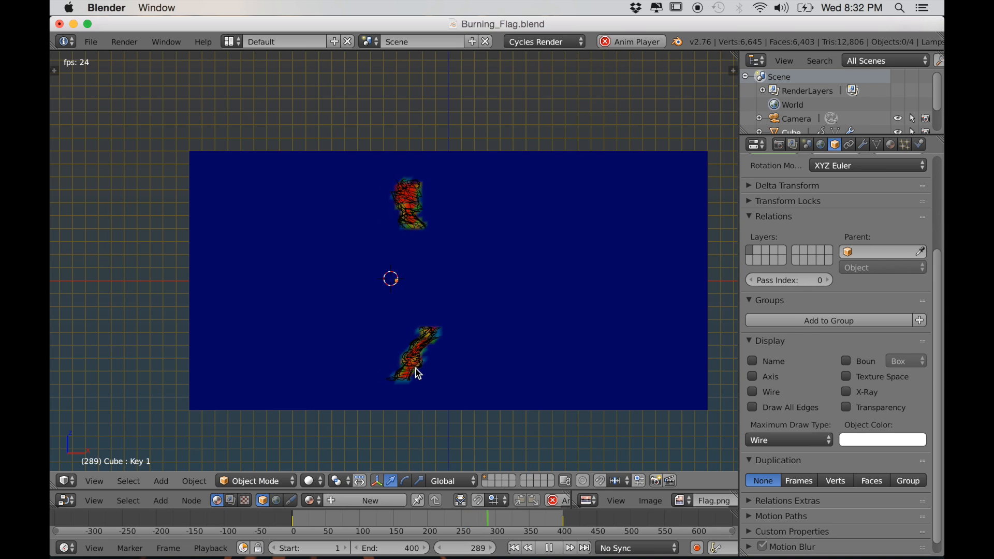
key(Escape)
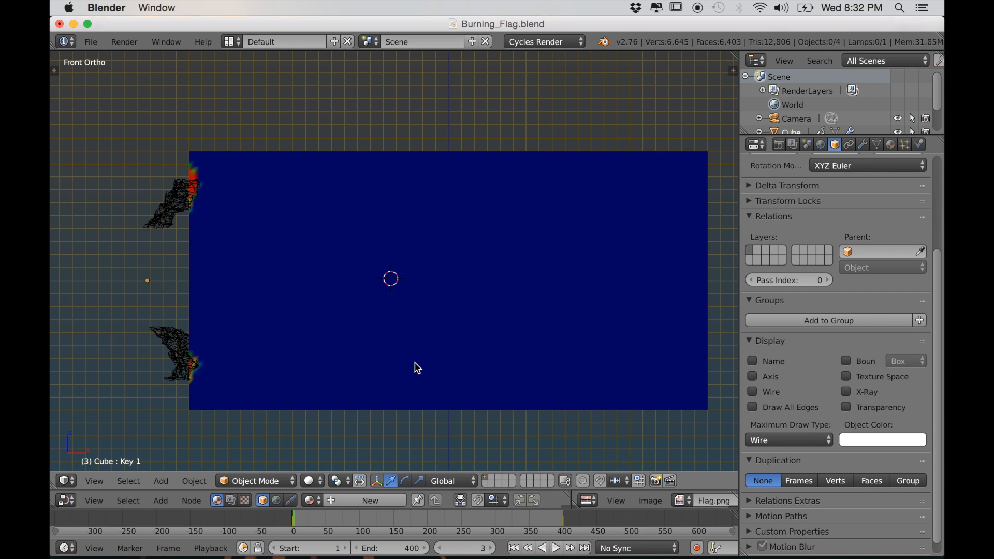
shift+middle_drag(430, 364, 424, 364)
scroll(438, 372, down, 1)
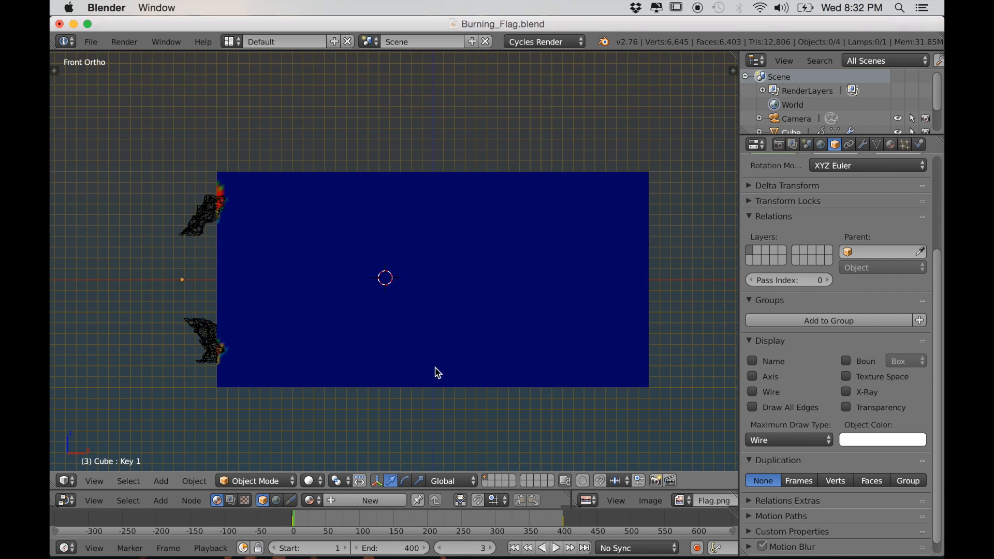
Select the flag plane, add the dp_weight vertex group as its Dynamic Paint output, and show the plane's vertex groups.
right_click(647, 250)
shift+middle_drag(613, 433, 609, 432)
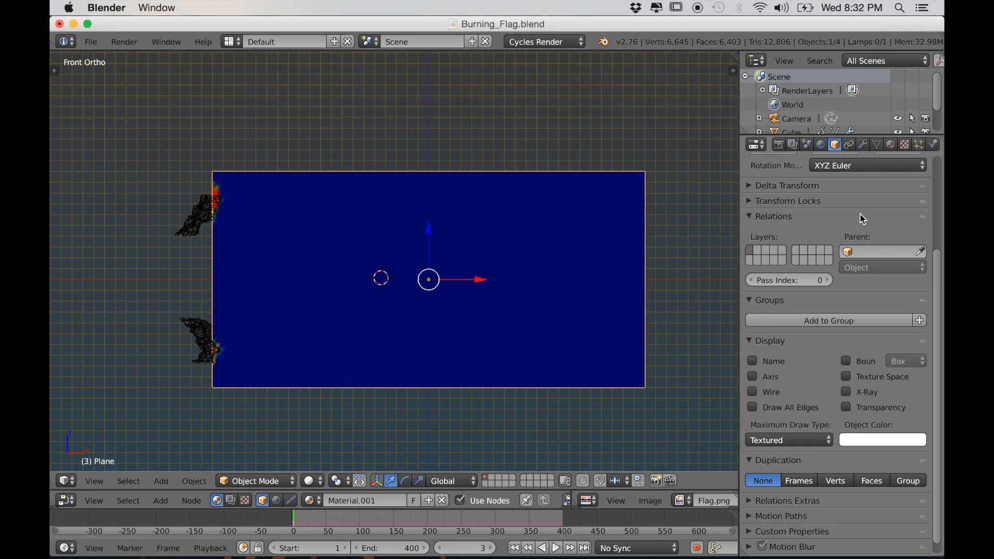
click(933, 144)
scroll(829, 393, down, 2)
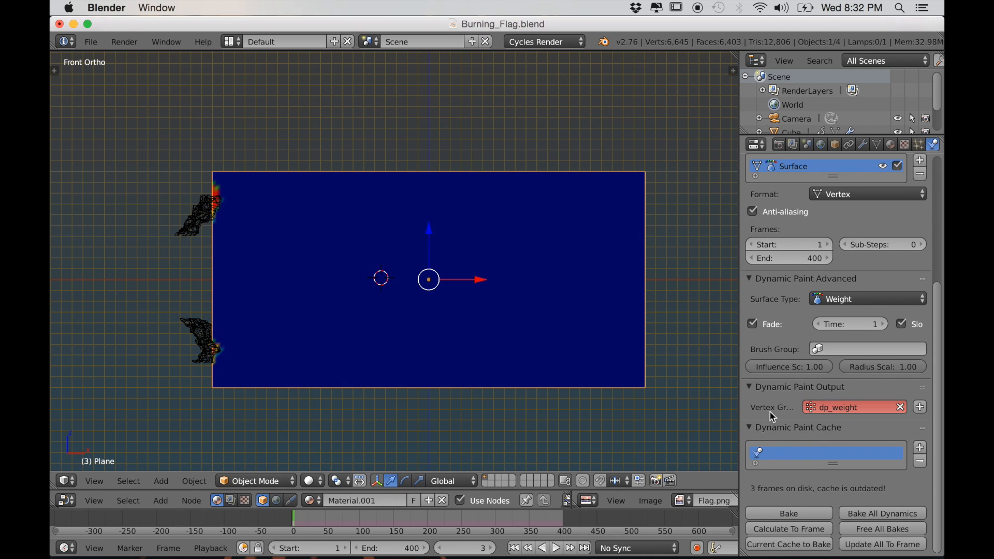
click(925, 408)
click(877, 145)
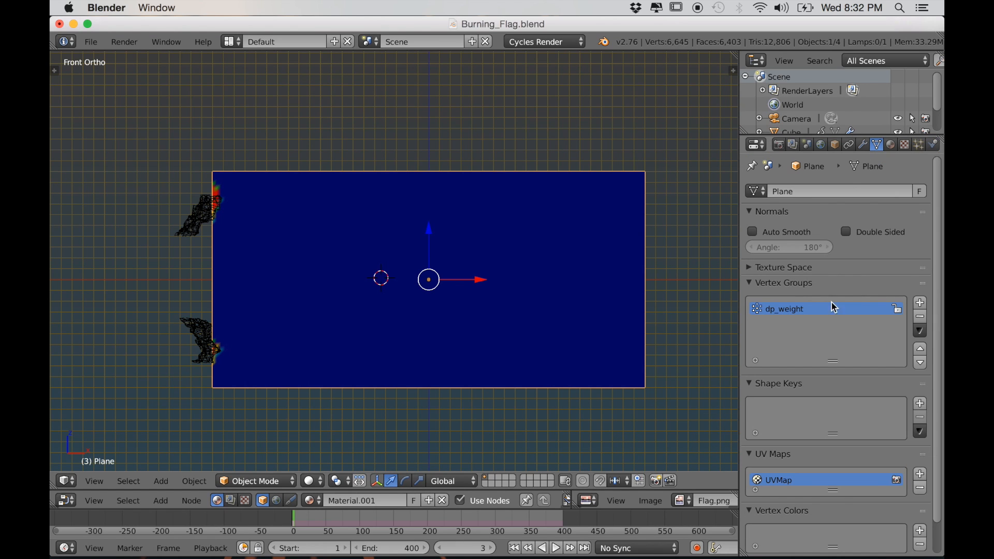
Move the jagged brush object to the second layer.
scroll(555, 344, down, 1)
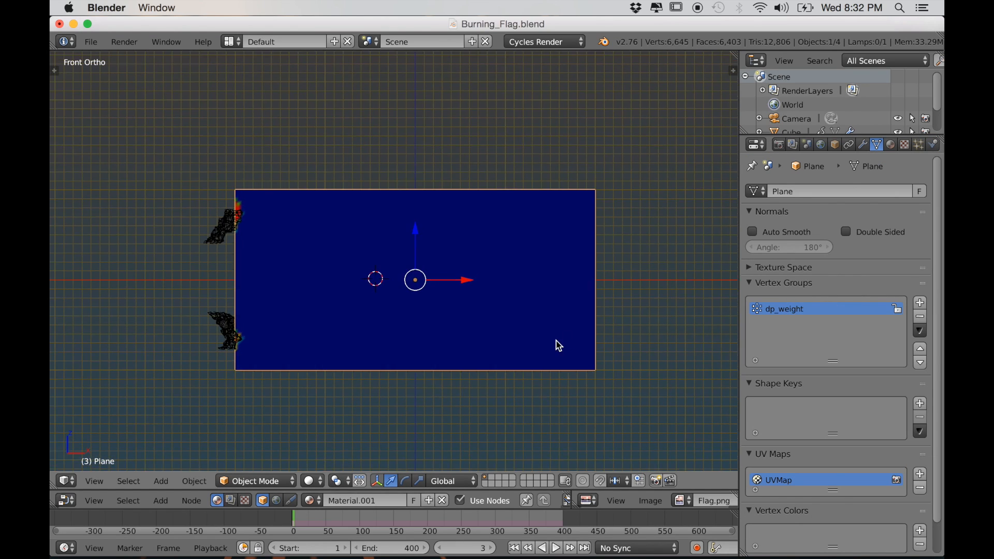
right_click(204, 239)
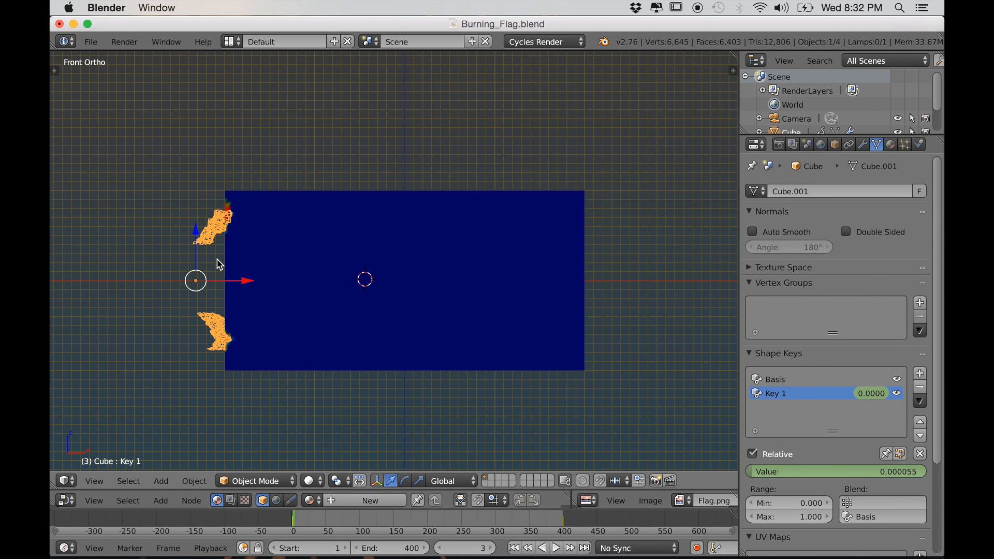
key(m)
click(446, 348)
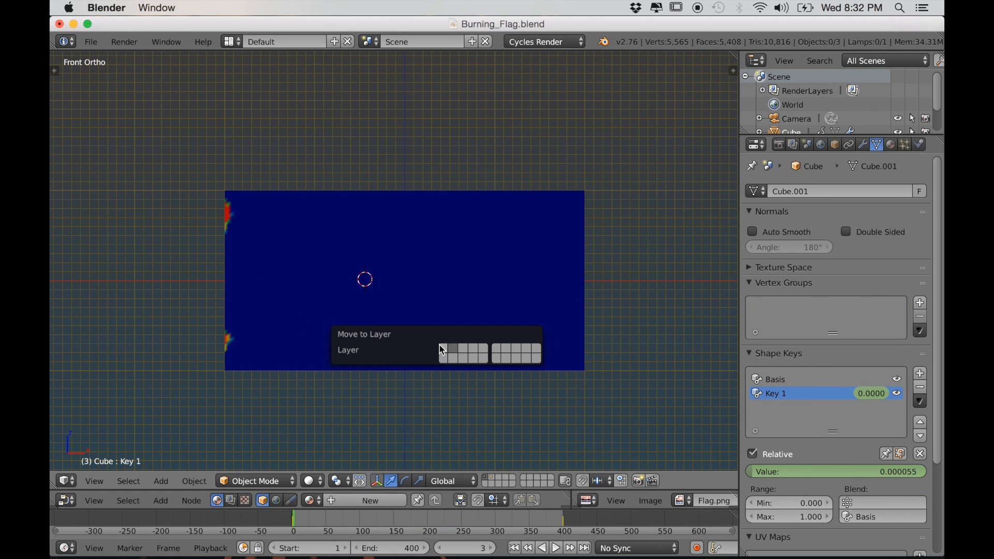
Select the flag's right edge vertices, assign them to a new vertex group named Pin, and return to Object Mode.
right_click(447, 349)
key(Tab)
scroll(596, 316, up, 2)
alt+right_click(621, 299)
scroll(604, 319, down, 1)
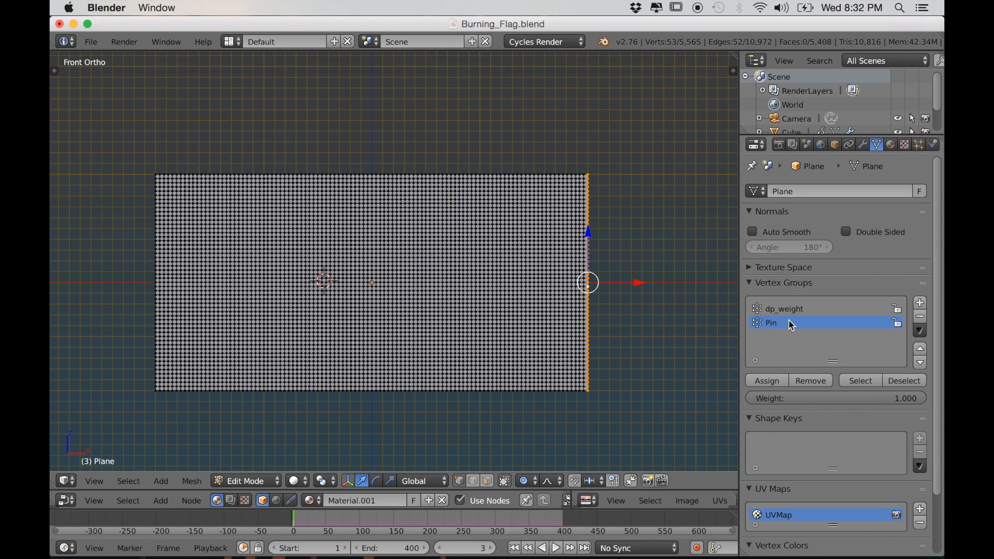
click(763, 383)
key(Tab)
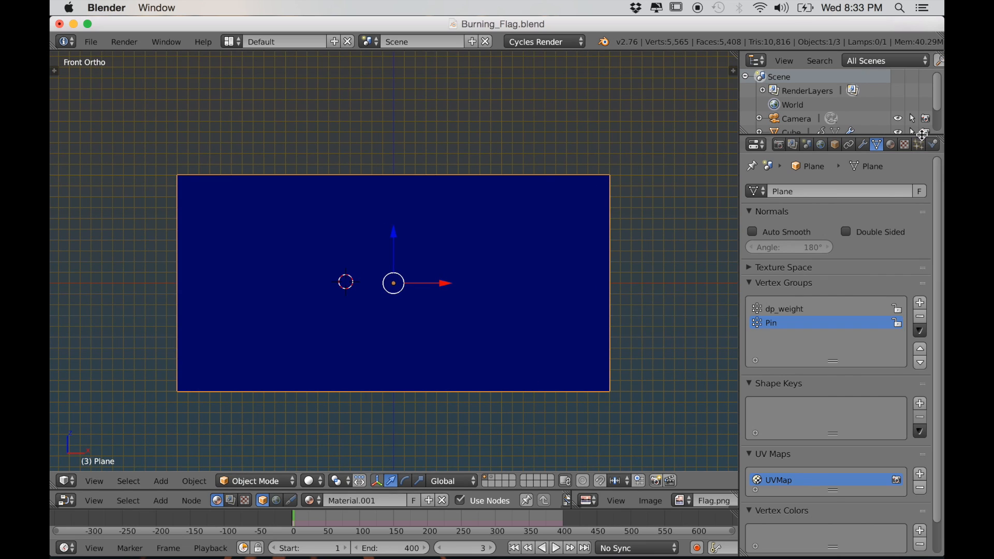
Add cloth physics to the flag plane and apply the Silk preset.
click(933, 144)
scroll(838, 343, up, 1)
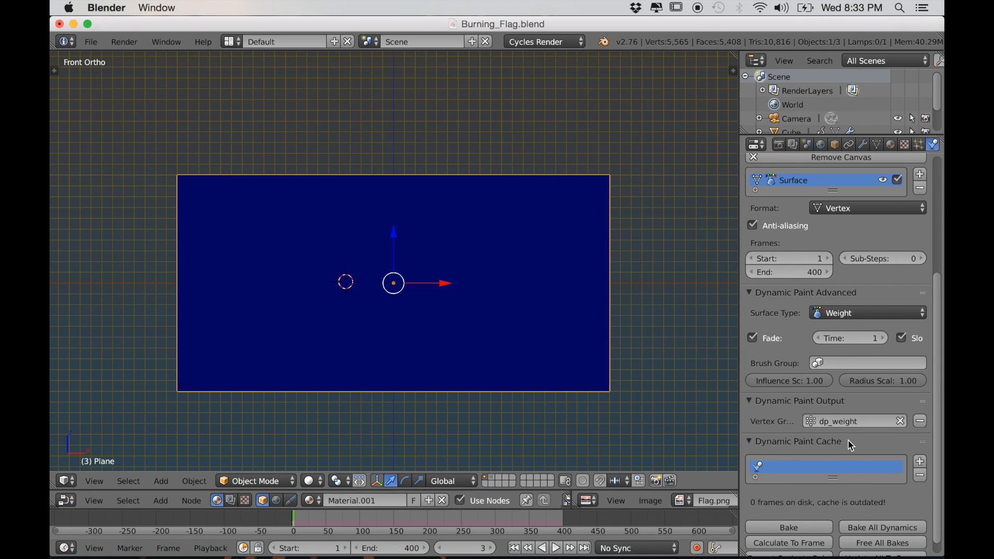
scroll(852, 445, up, 12)
click(777, 241)
scroll(816, 400, down, 2)
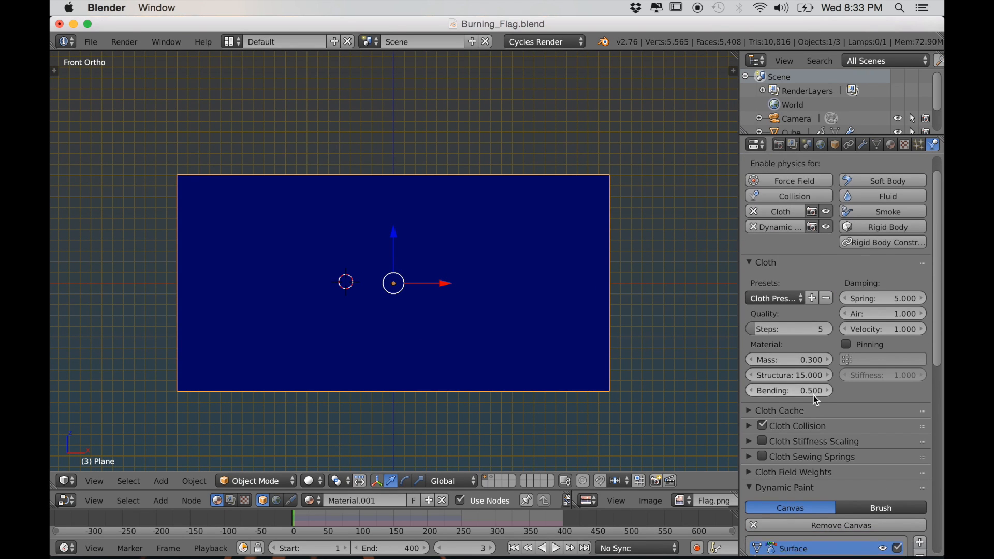
scroll(815, 397, down, 2)
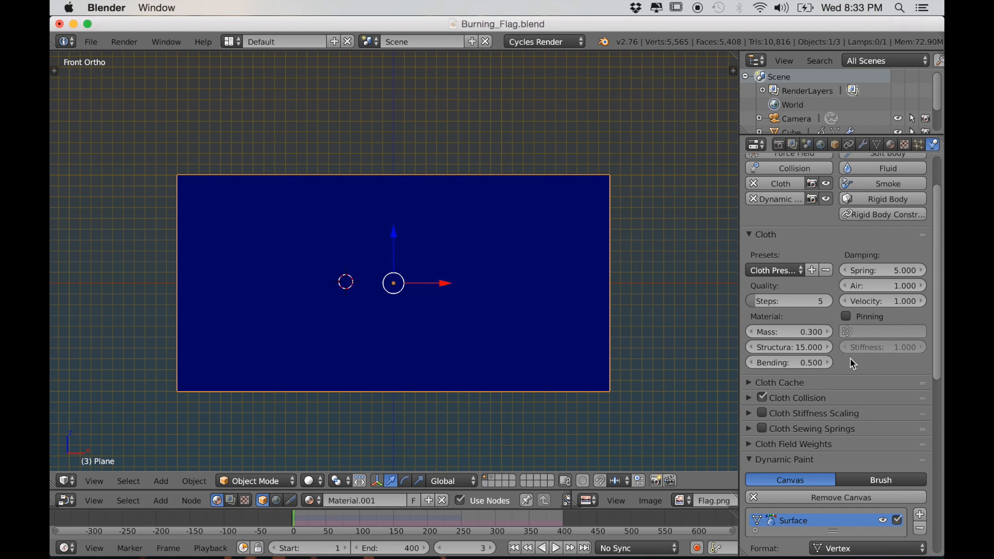
click(802, 272)
click(773, 340)
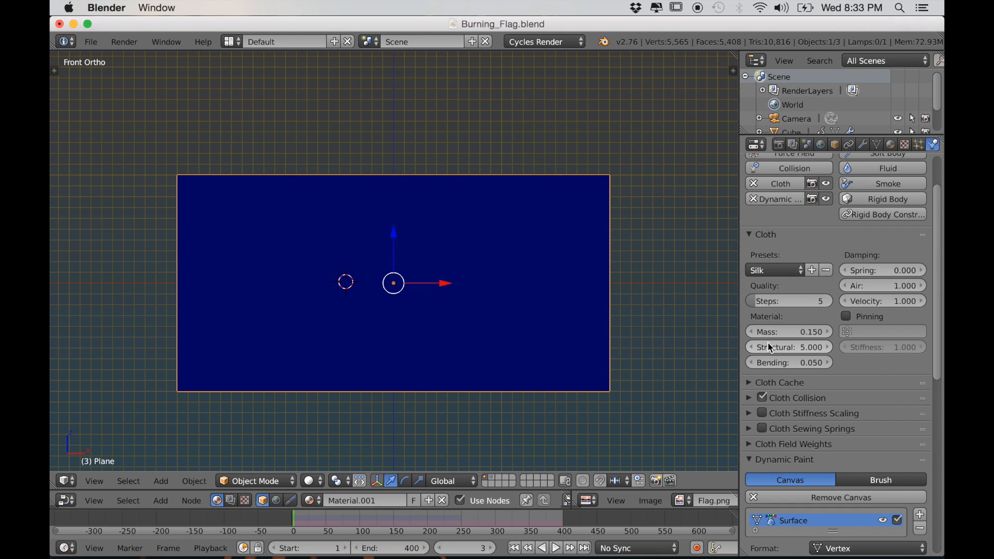
Enable pinning for the flag's cloth, using the Pin vertex group.
scroll(862, 427, up, 1)
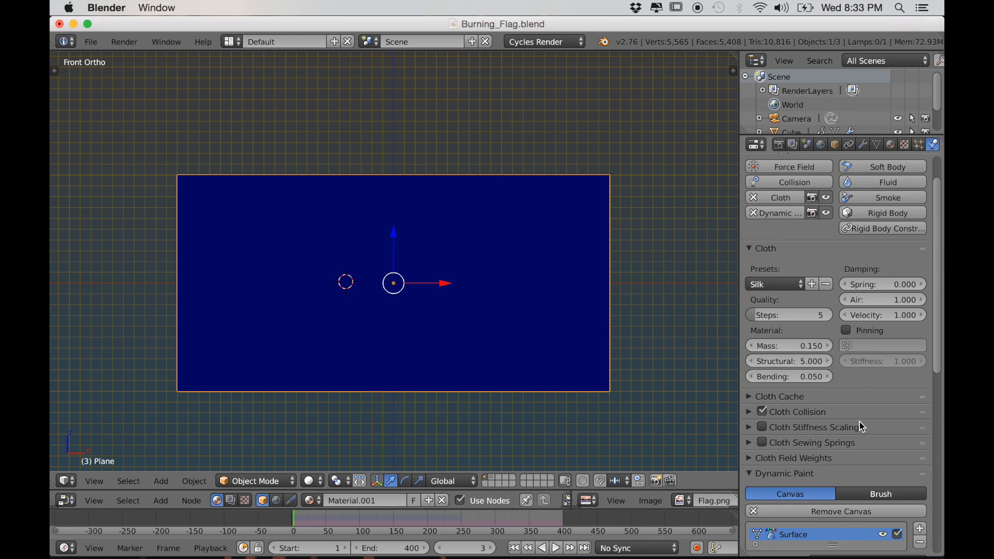
click(846, 330)
click(853, 346)
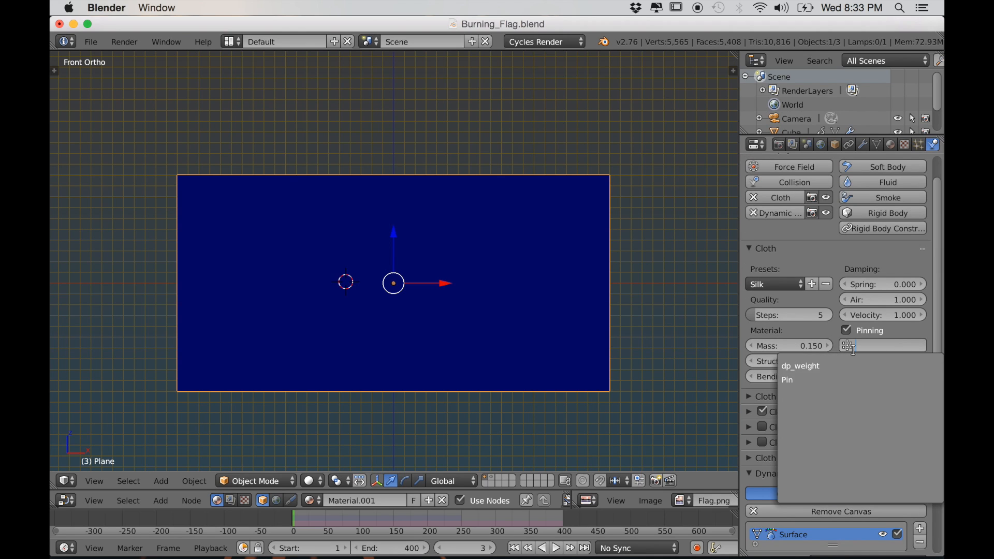
click(824, 377)
Set the end frame of the flag's cloth cache to 400.
scroll(823, 377, down, 5)
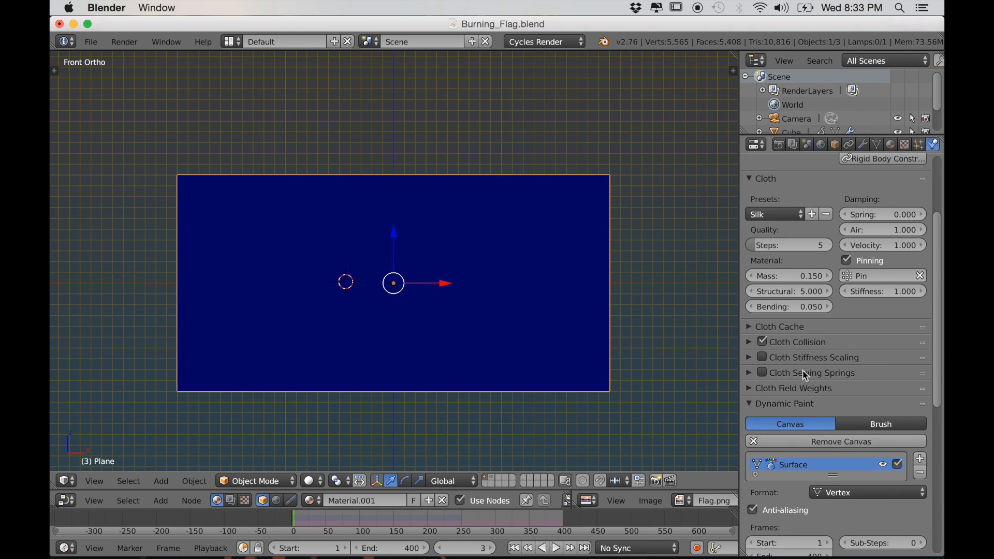
click(752, 328)
scroll(794, 367, down, 1)
click(875, 370)
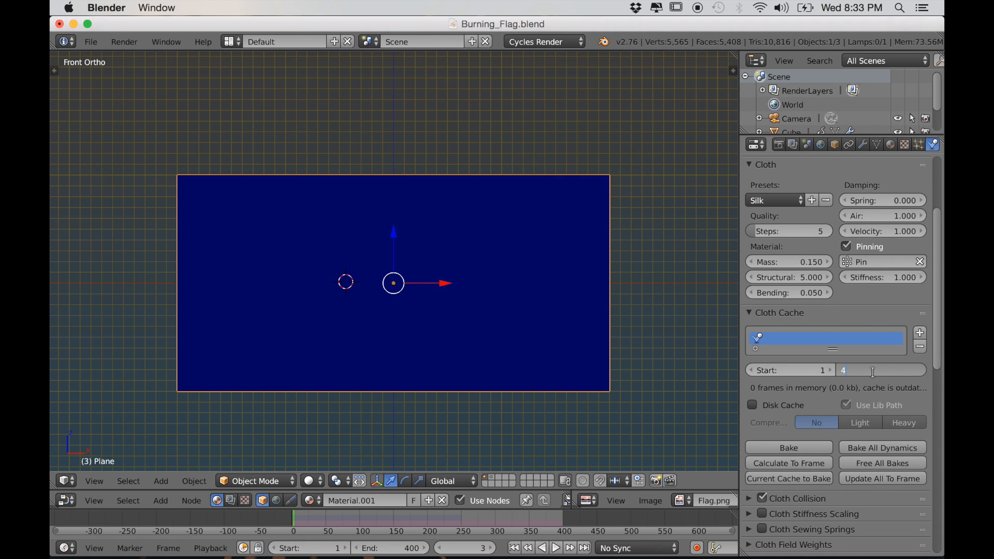
key(Return)
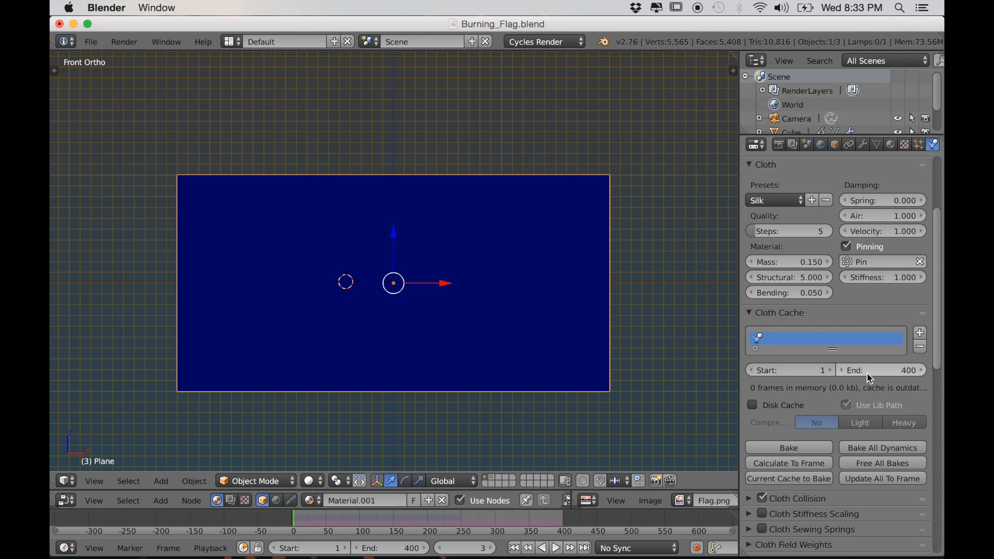
Enable self collision for the flag's cloth with quality 2 and distance 1.000.
scroll(812, 406, down, 3)
scroll(816, 397, down, 8)
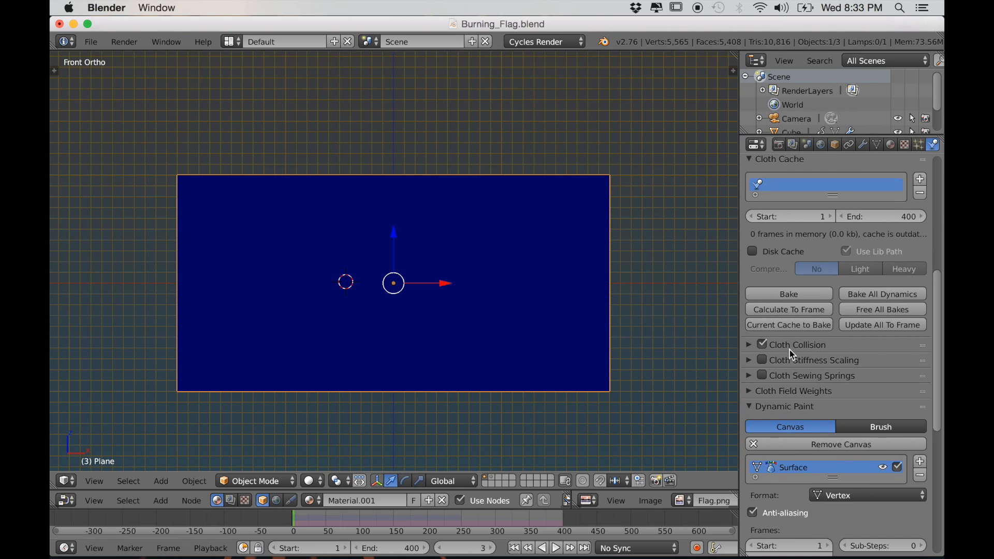
click(750, 345)
scroll(829, 341, down, 2)
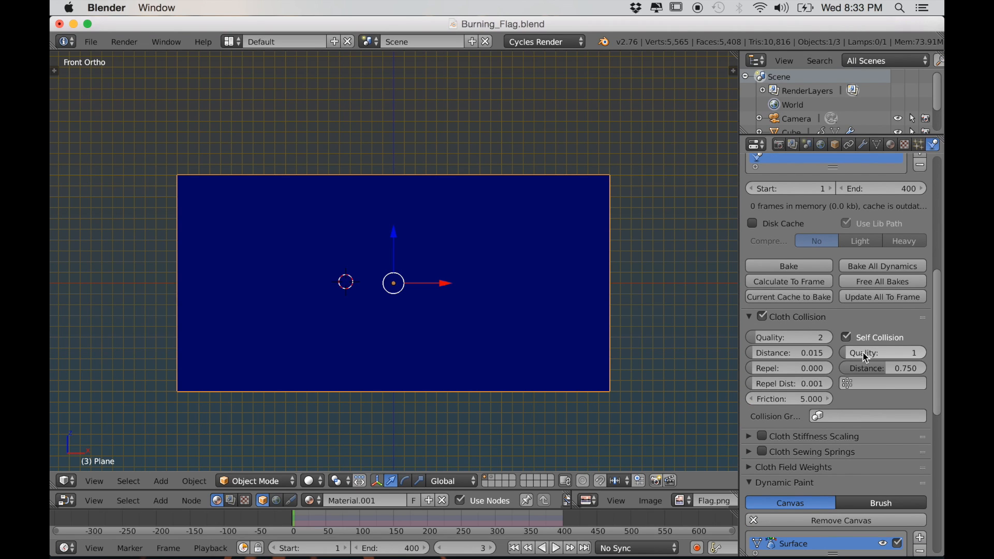
mouse_move(865, 357)
mouse_down()
mouse_move(875, 362)
mouse_move(860, 371)
mouse_up()
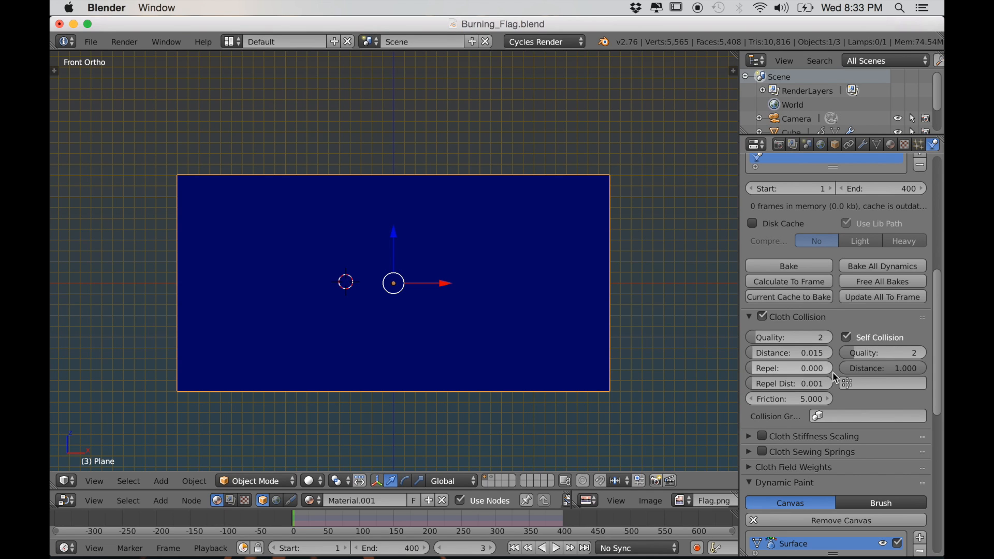
scroll(834, 386, down, 14)
scroll(802, 365, up, 10)
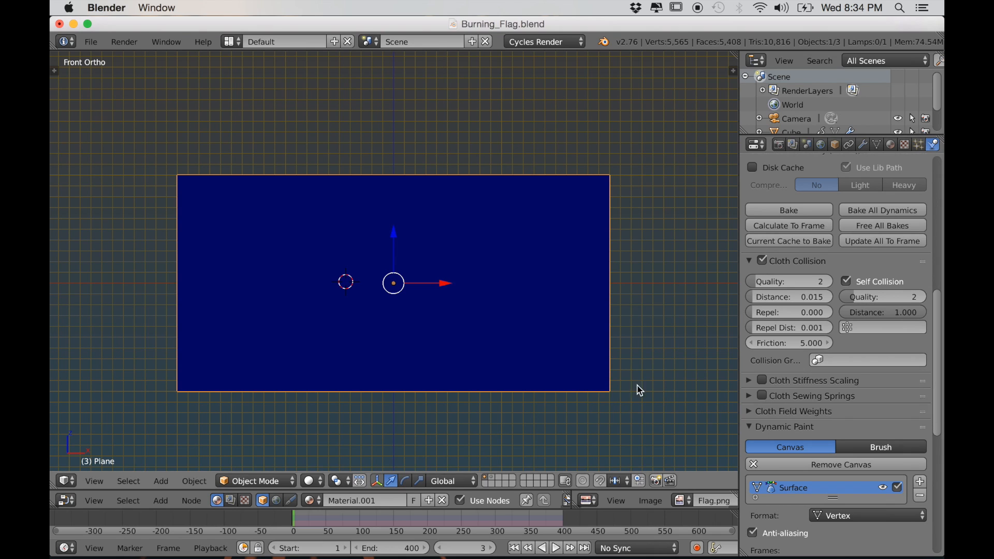
Add a wind force field and move it along the X axis to the right of the flag.
scroll(640, 371, down, 1)
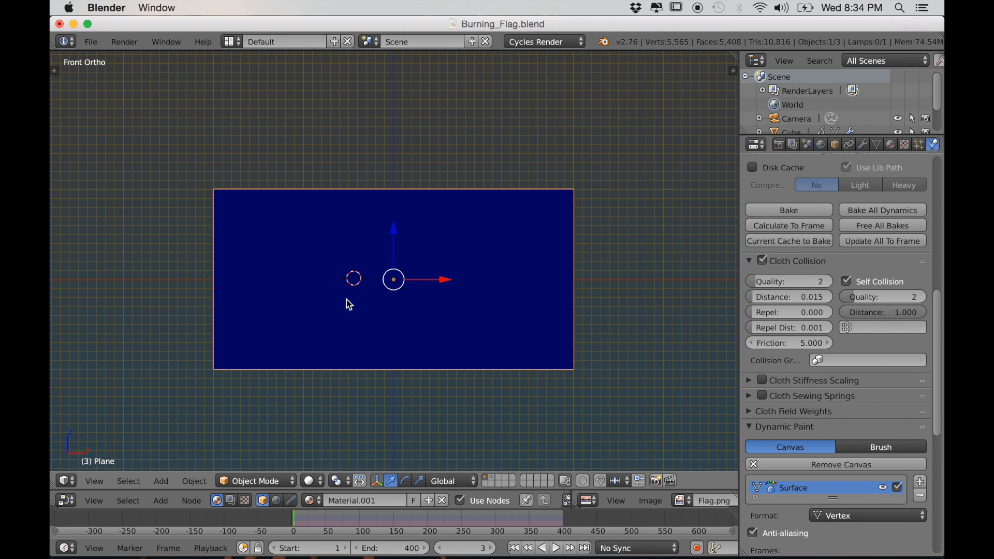
key(shift+a)
mouse_move(333, 487)
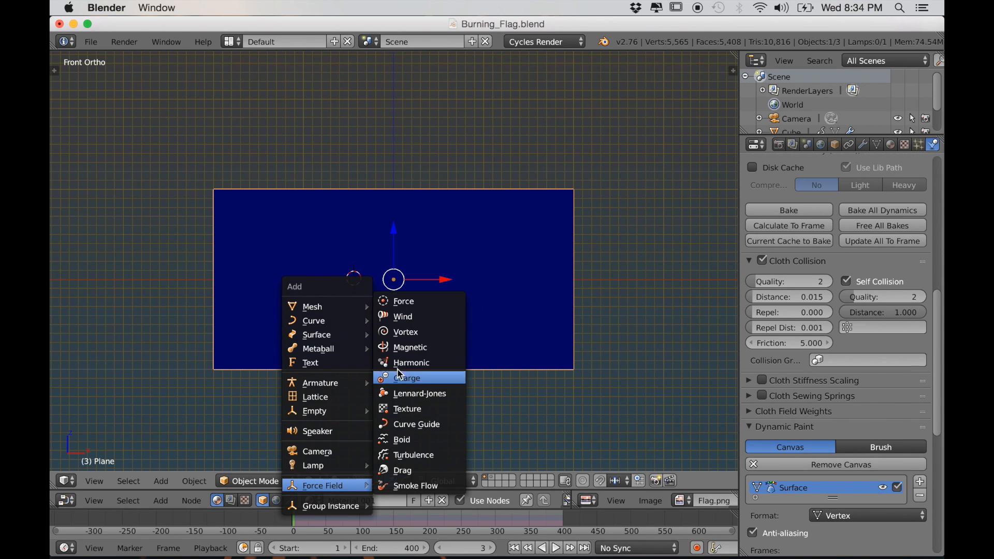
click(401, 317)
scroll(418, 297, down, 2)
key(g)
key(x)
click(704, 373)
Rotate the wind force field about -80 degrees so that it blows toward the flag and slightly upward.
key(r)
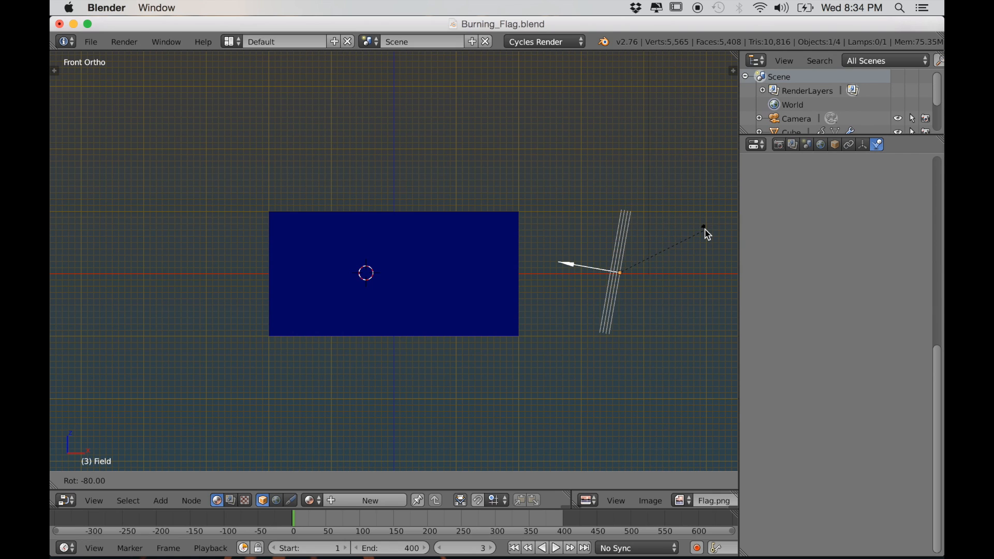
click(706, 231)
scroll(685, 314, down, 1)
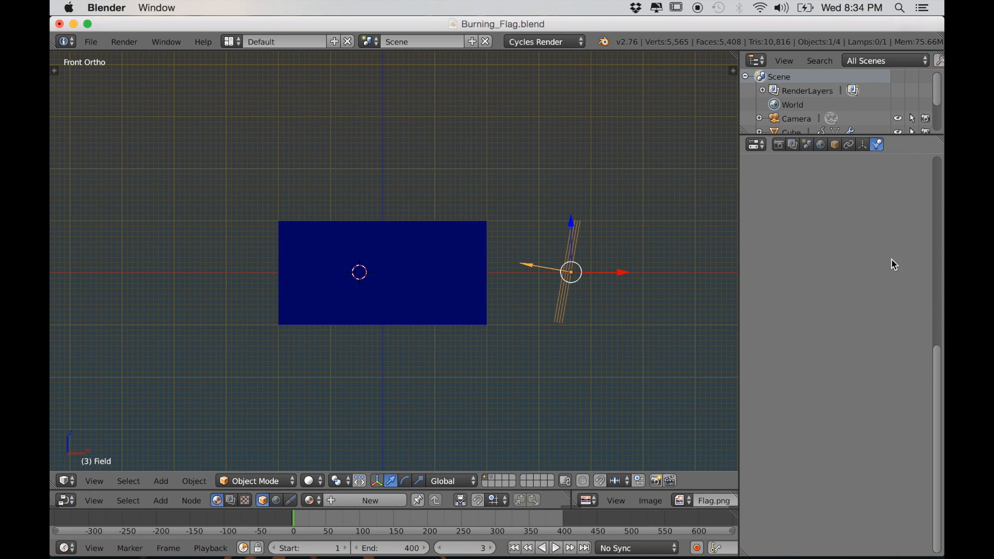
Select the flag plane and bake its cloth simulation for frames 1 to 400.
scroll(892, 262, up, 10)
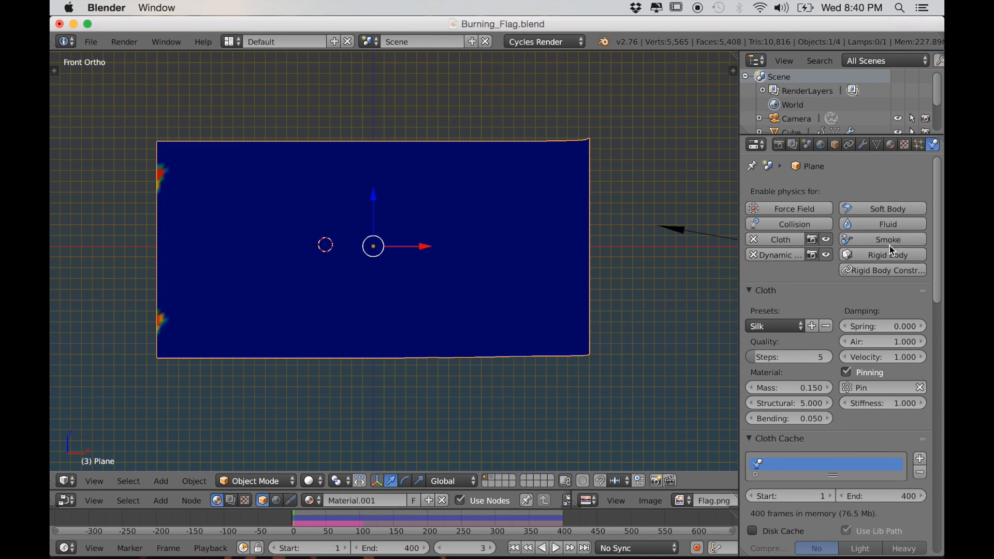
scroll(892, 251, down, 6)
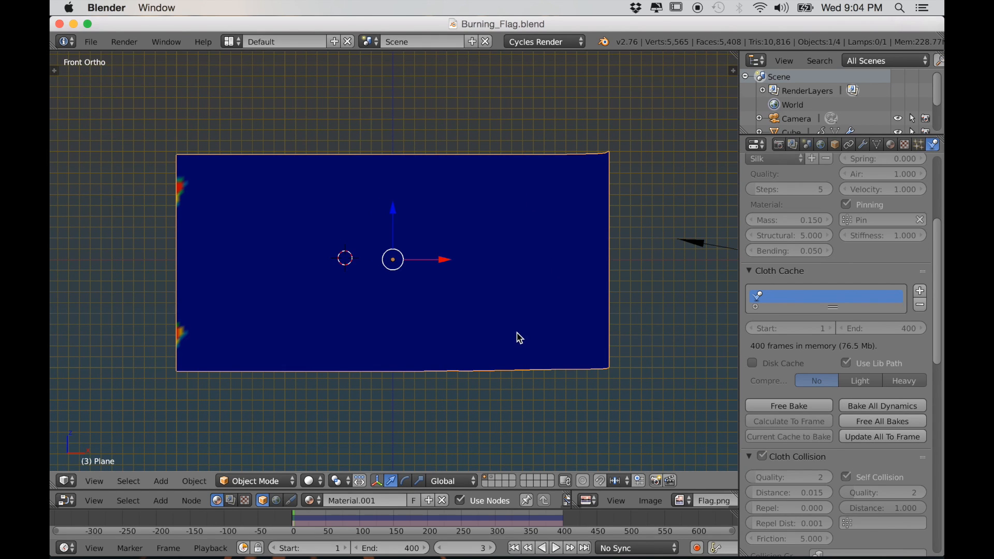
key(t)
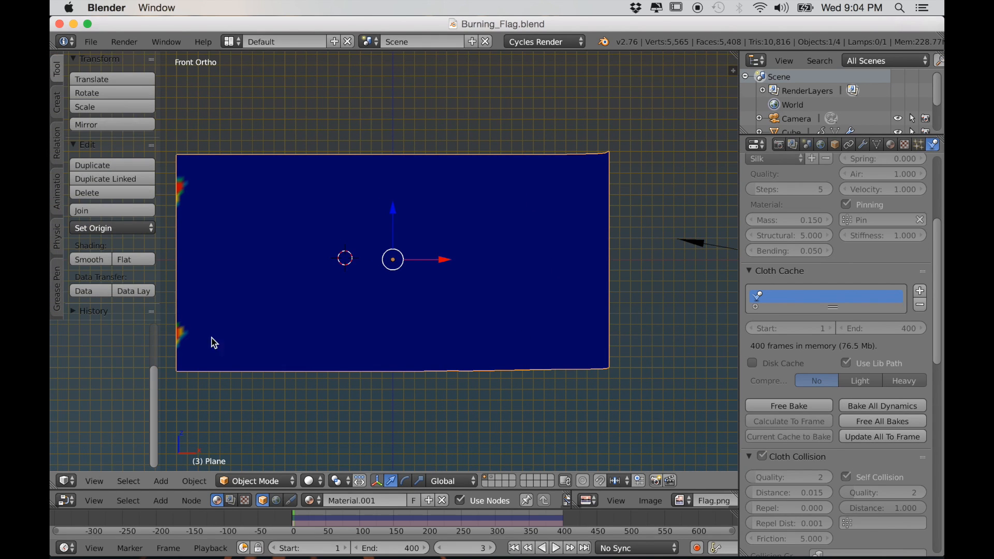
key(t)
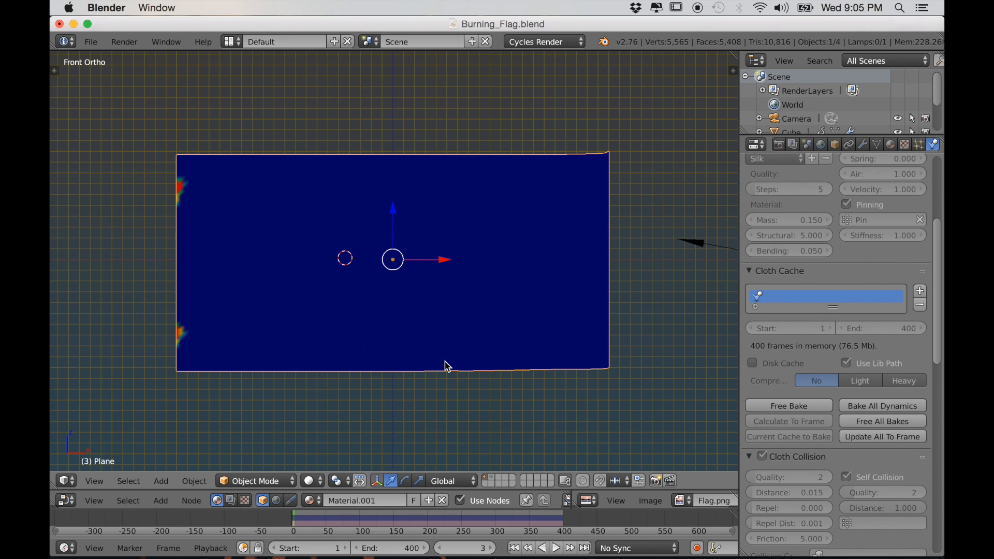
Play the baked animation to examine how the flag moves in the wind, and stop it.
key(alt+a)
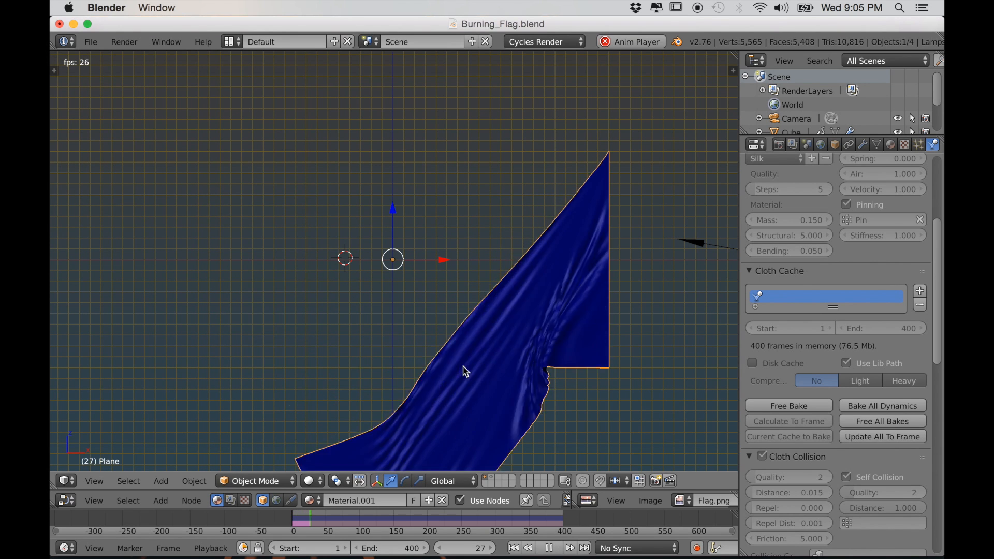
shift+middle_drag(480, 373, 483, 350)
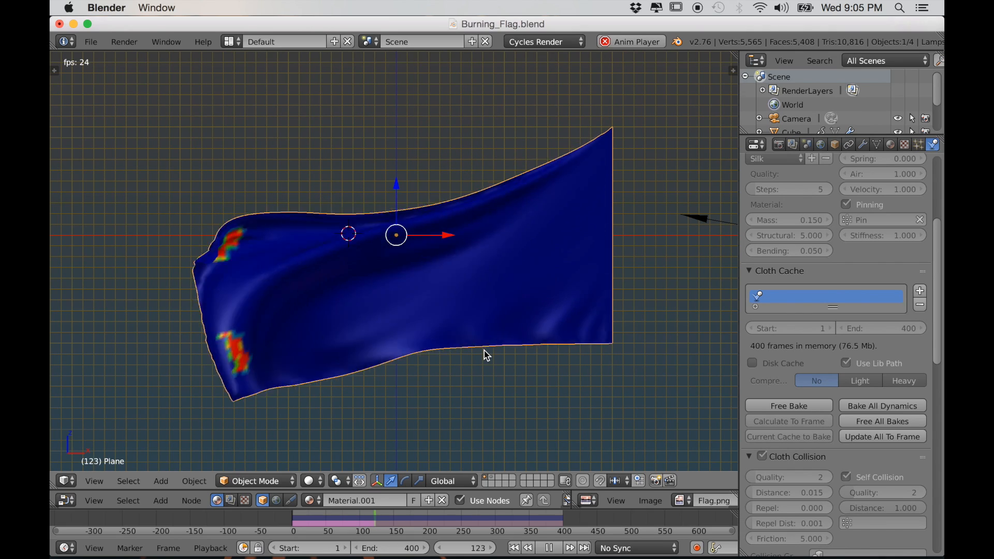
key(Escape)
key(KP_1)
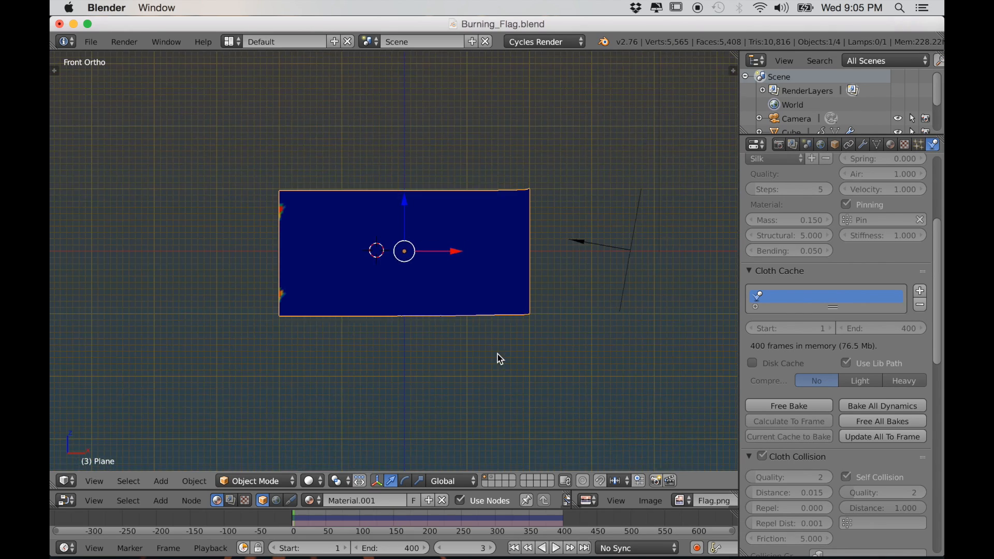
Apply Quick Smoke to the flag plane.
shift+middle_drag(499, 356, 507, 382)
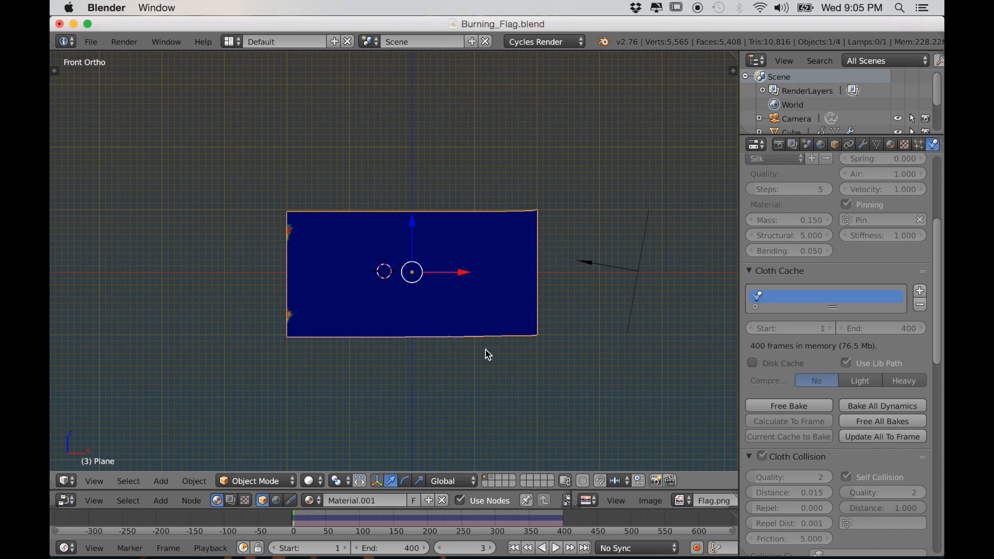
key(space)
text(qui)
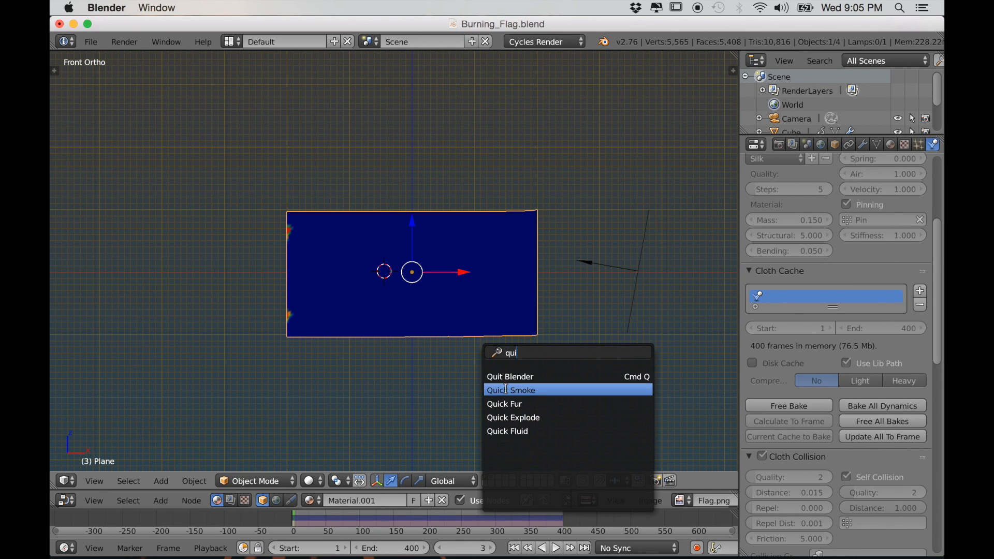
click(506, 389)
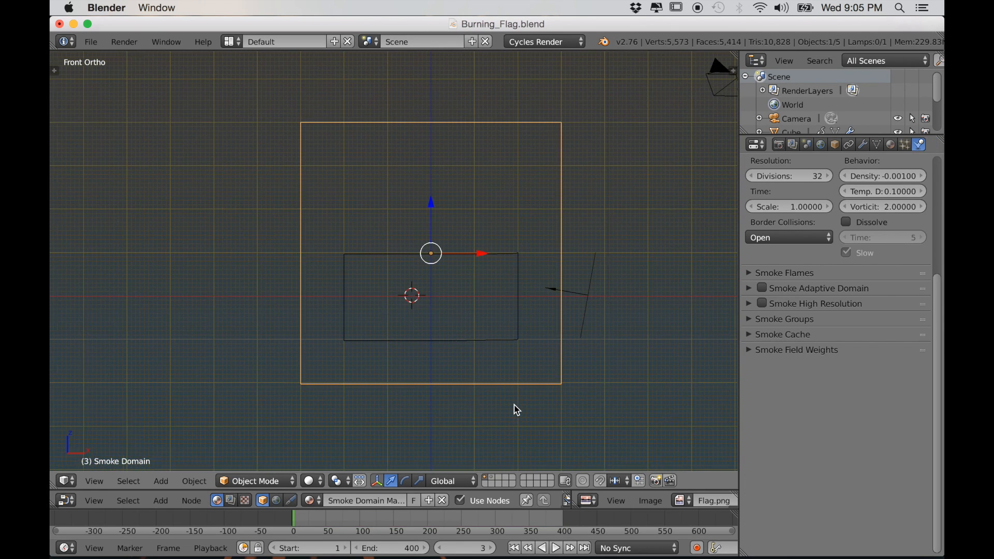
Scale the smoke domain's mesh up to about twice its size in Edit Mode and return to Object Mode.
key(Tab)
scroll(554, 394, down, 1)
shift+middle_drag(563, 395, 548, 377)
key(s)
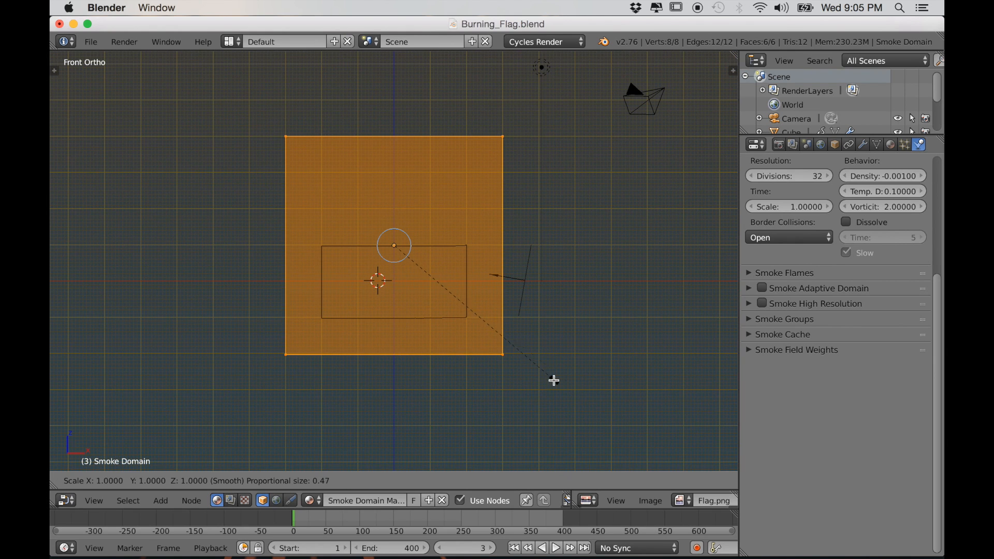
click(713, 435)
scroll(315, 391, down, 2)
scroll(360, 393, up, 2)
key(Tab)
Move the smoke domain about 4 units in negative X and 1 unit up, keeping the whole flag inside it.
key(g)
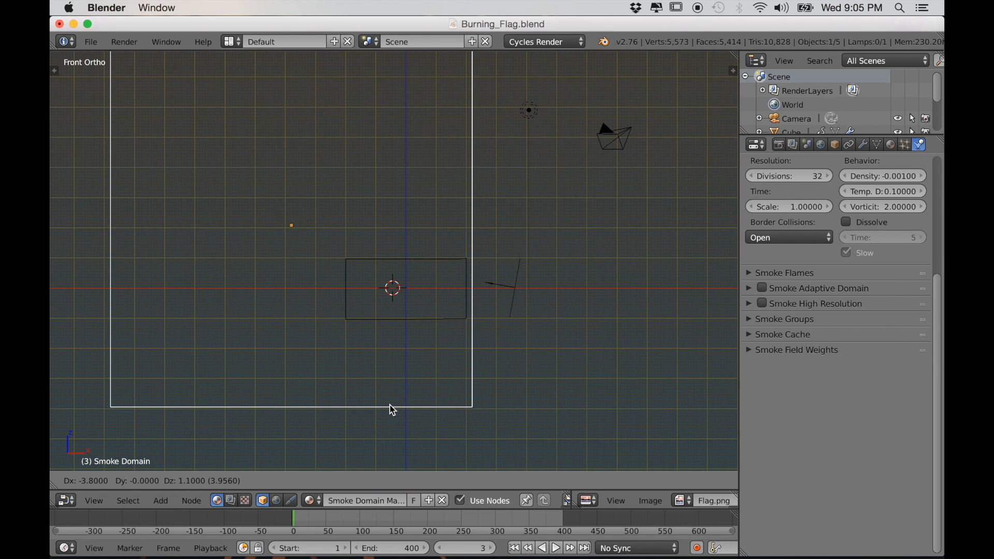
click(392, 408)
scroll(405, 405, down, 1)
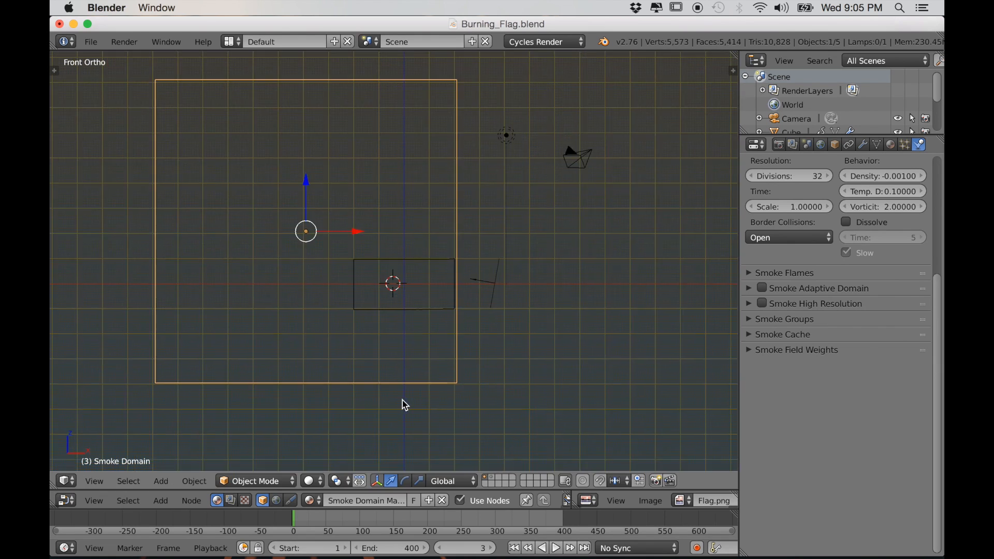
scroll(445, 398, up, 5)
scroll(421, 327, down, 3)
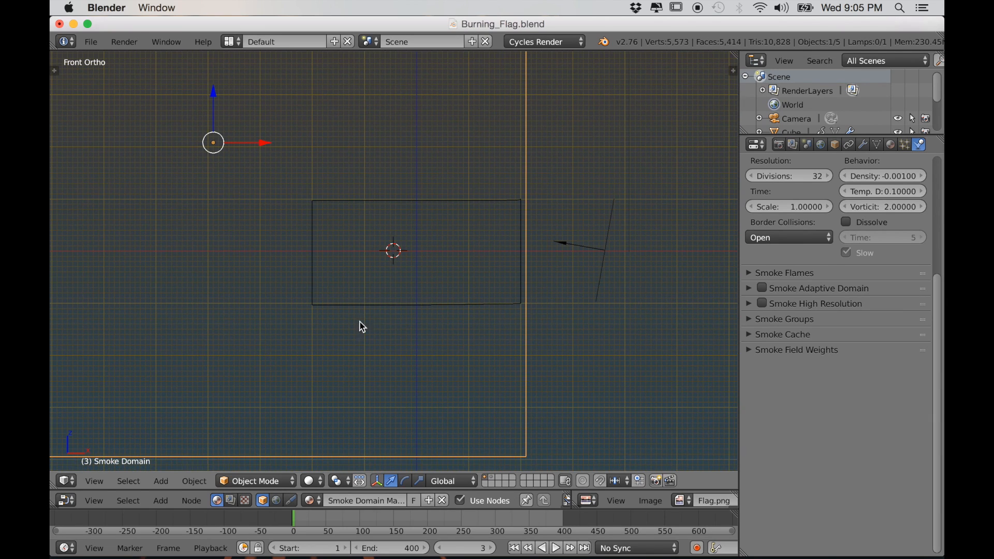
Select the flag plane and set its smoke flow type to Fire with a flame rate of 0.35.
right_click(384, 309)
scroll(522, 321, up, 1)
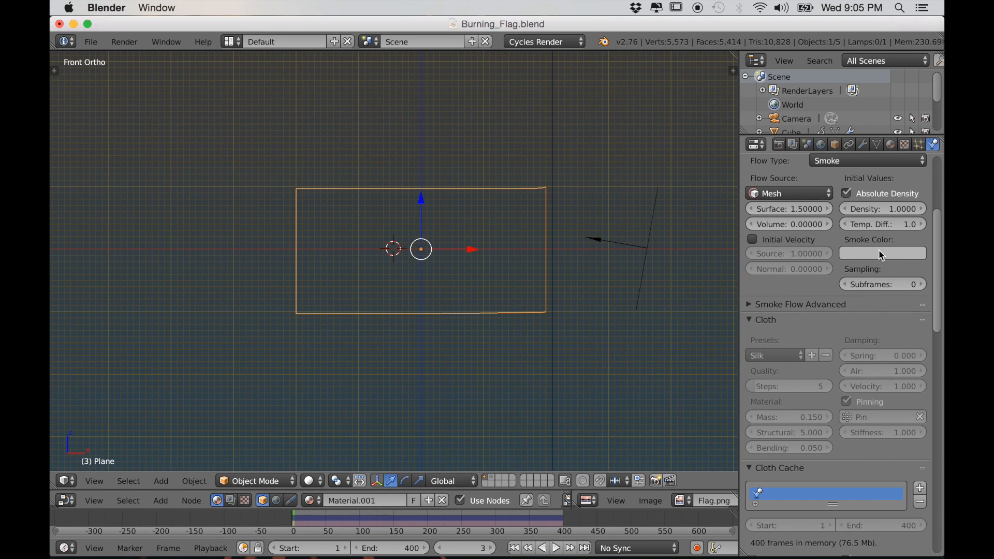
scroll(852, 260, up, 4)
click(866, 248)
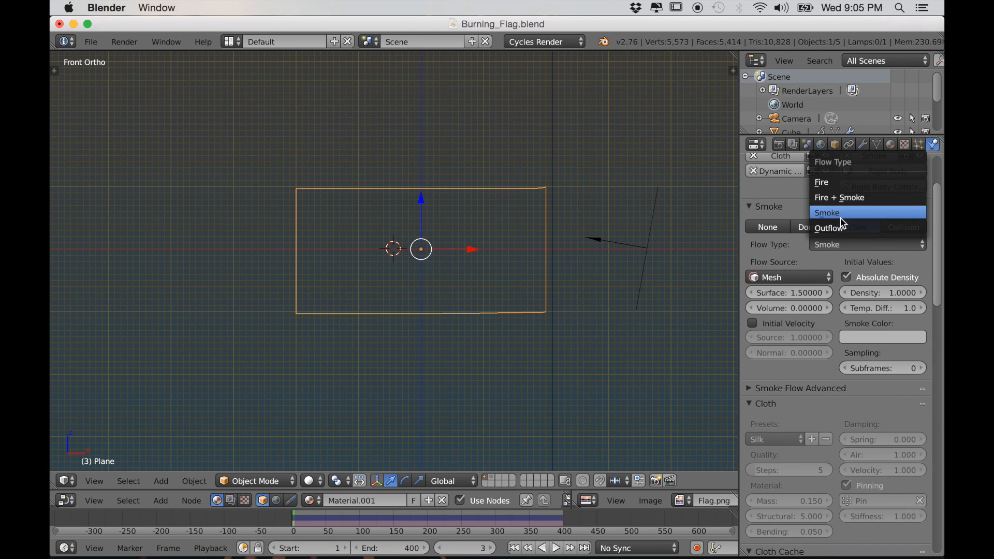
click(835, 185)
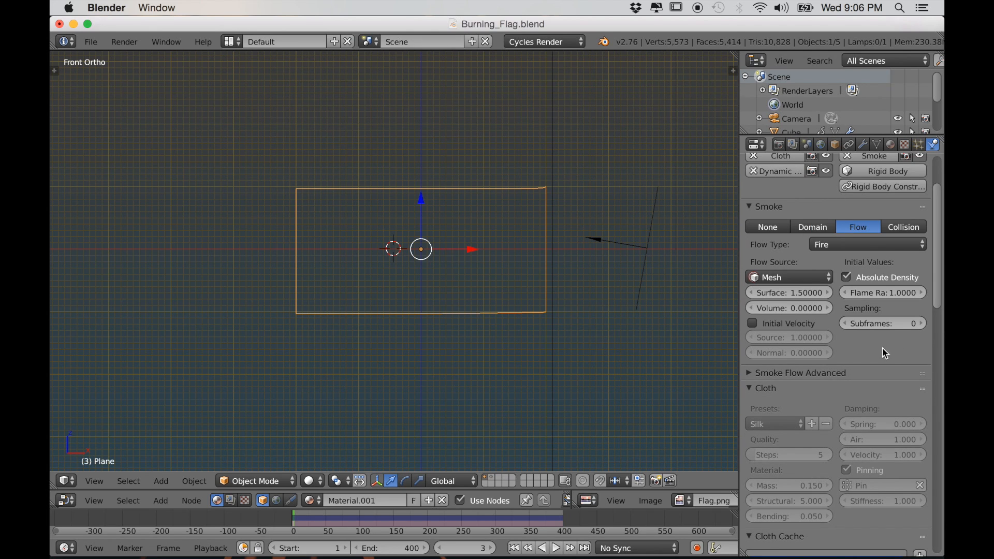
click(920, 293)
Limit the flag's smoke flow to the dp_weight vertex group and set its sampling subframes to 1.
click(751, 373)
scroll(755, 363, down, 3)
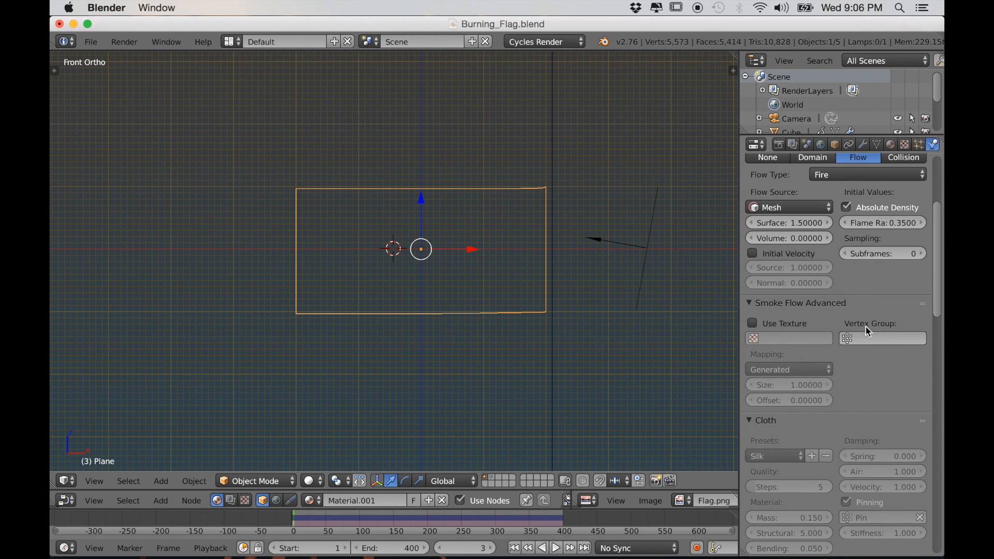
click(871, 344)
click(832, 357)
scroll(855, 368, up, 6)
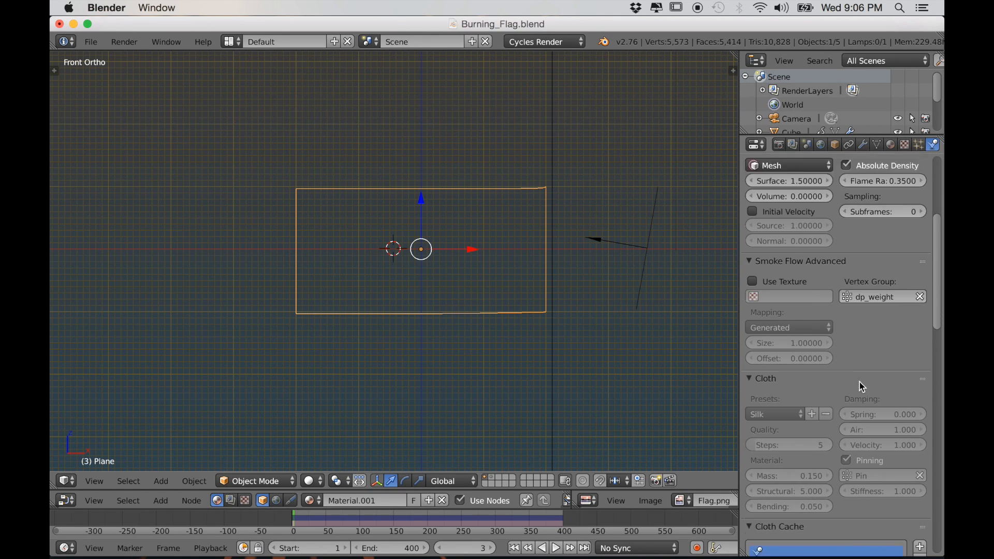
scroll(599, 412, down, 2)
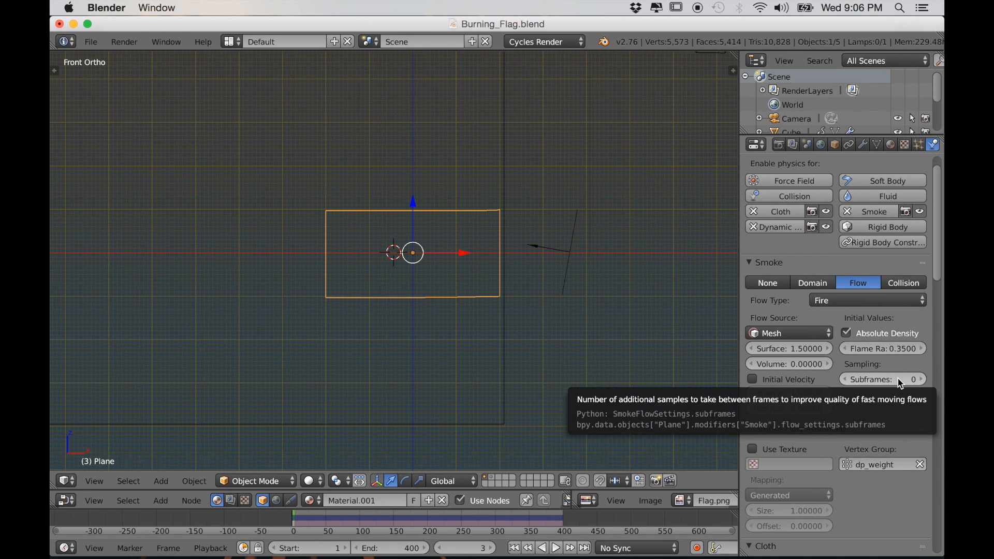
click(922, 380)
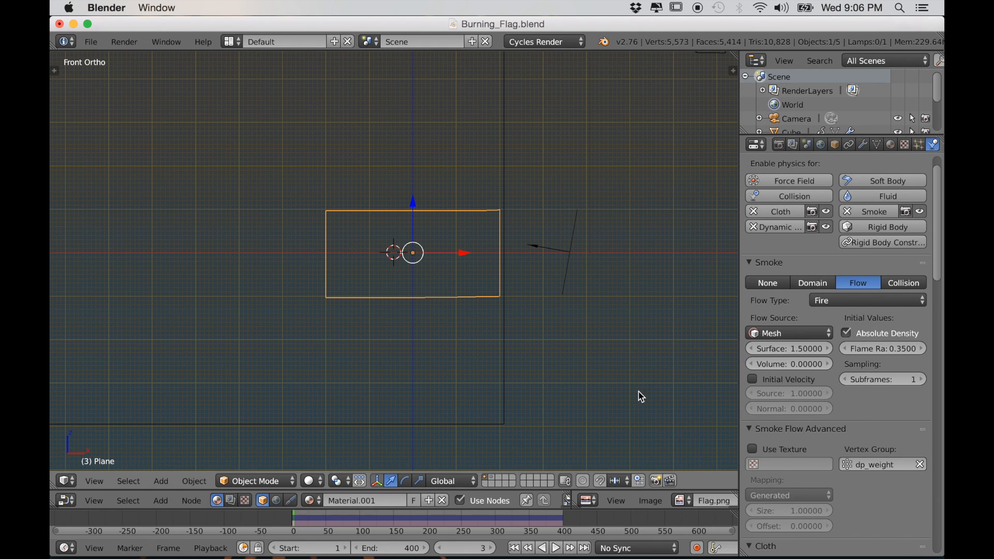
Enable Smoke Adaptive Domain and Smoke High Resolution on the smoke domain, and expand its high-resolution and cache settings.
right_click(505, 340)
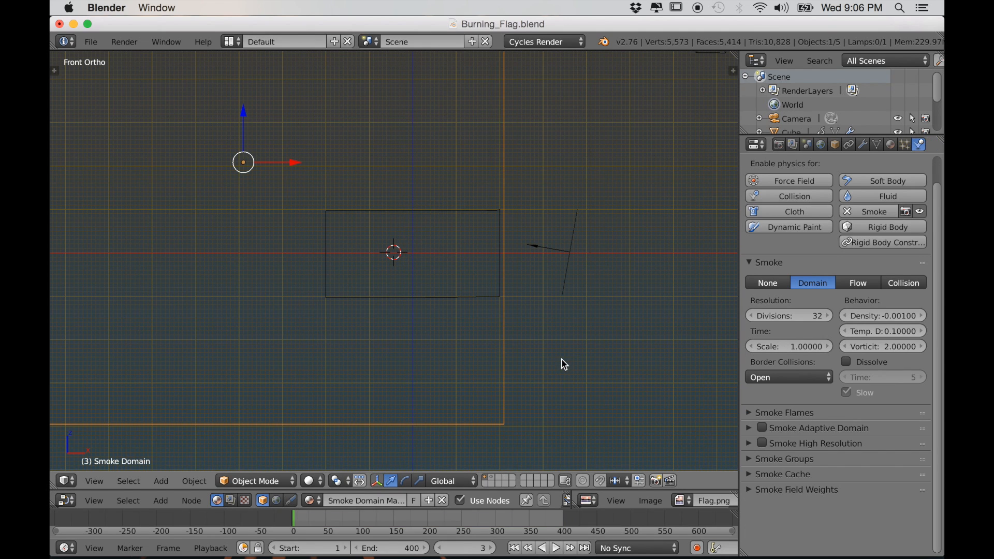
scroll(609, 380, down, 2)
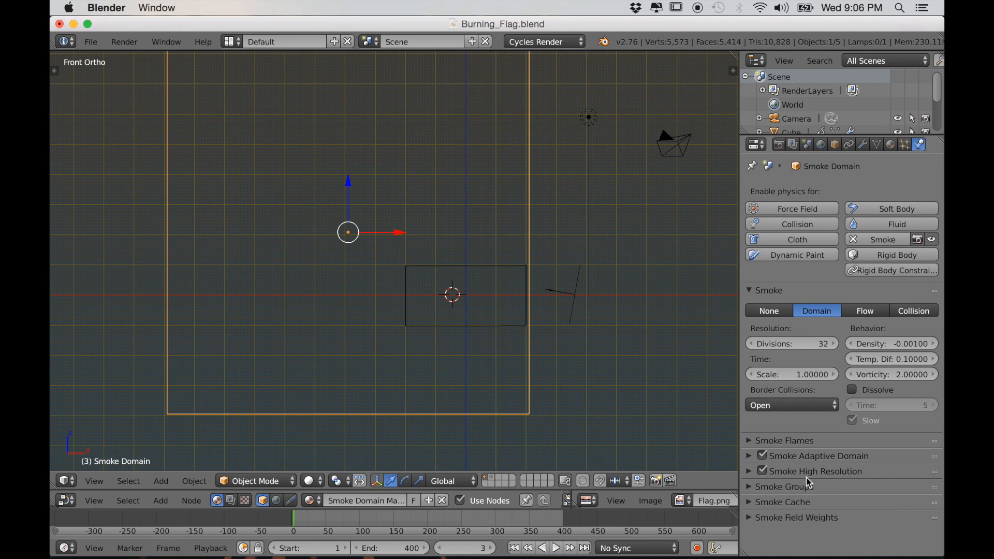
click(752, 501)
scroll(806, 505, down, 6)
click(867, 472)
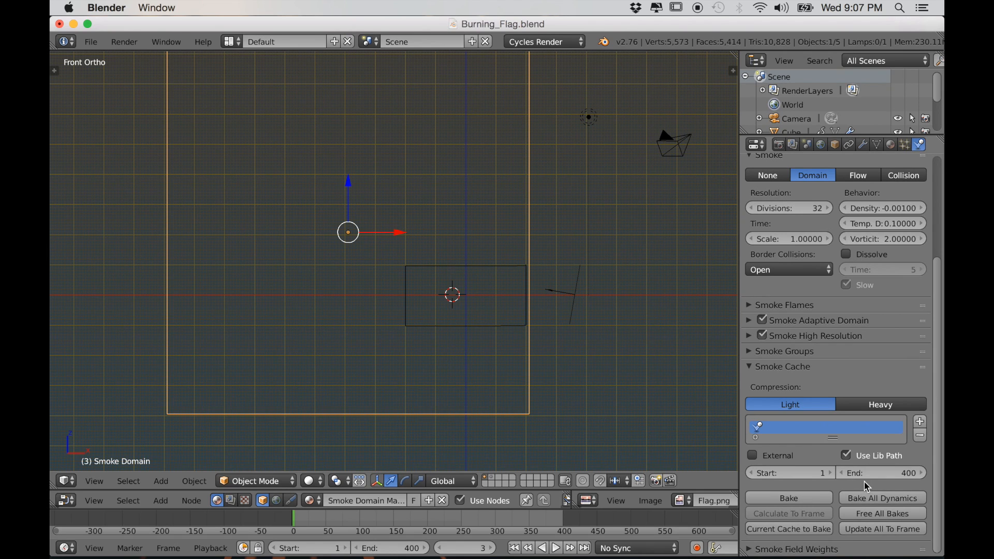
click(749, 336)
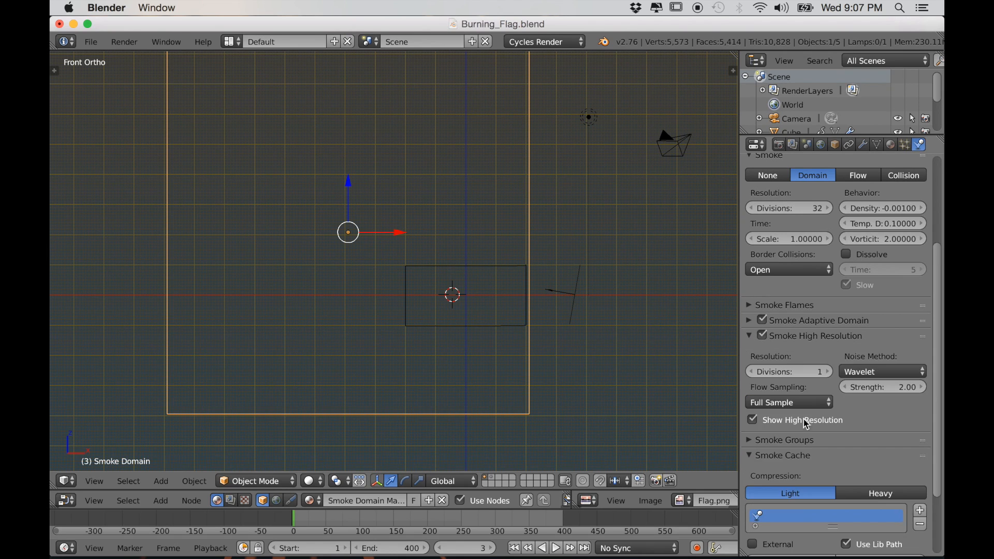
scroll(847, 456, down, 2)
scroll(847, 456, up, 3)
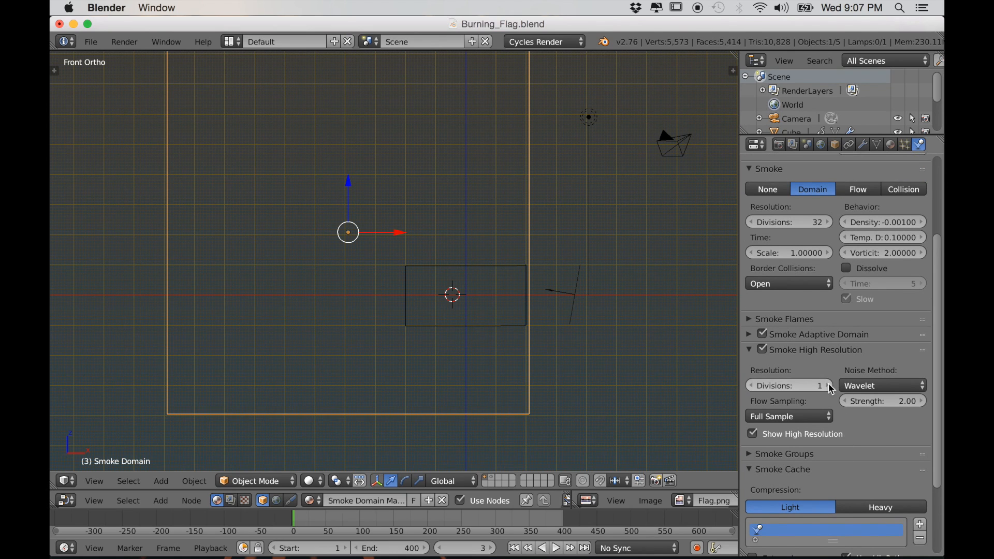
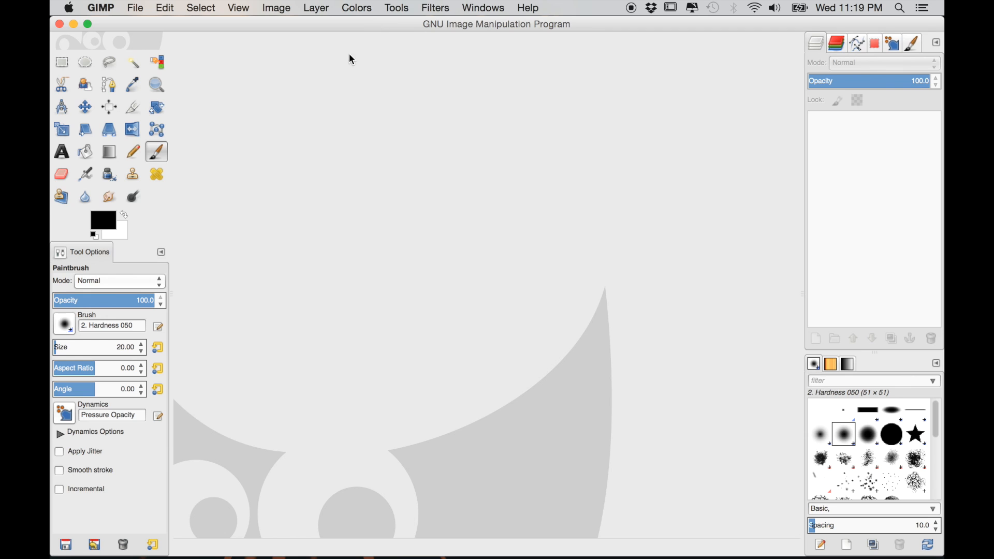
Switch to GIMP and create a new 512 x 512 px image filled with transparency.
click(136, 8)
click(140, 26)
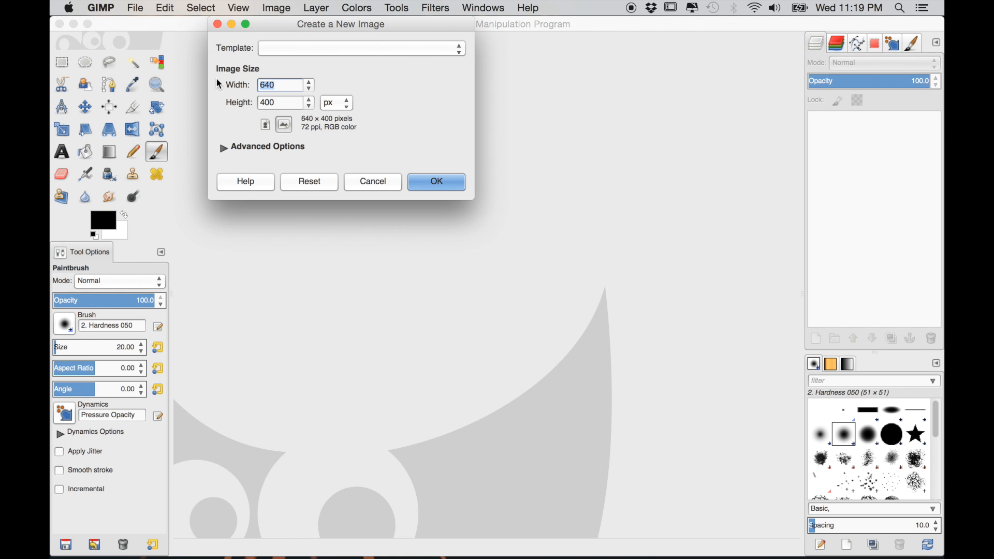
click(279, 100)
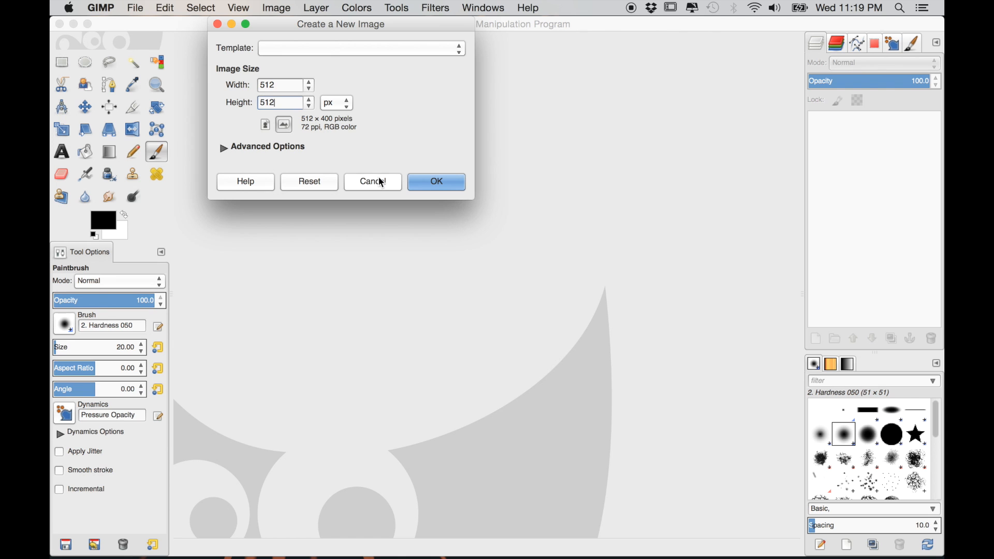
click(279, 147)
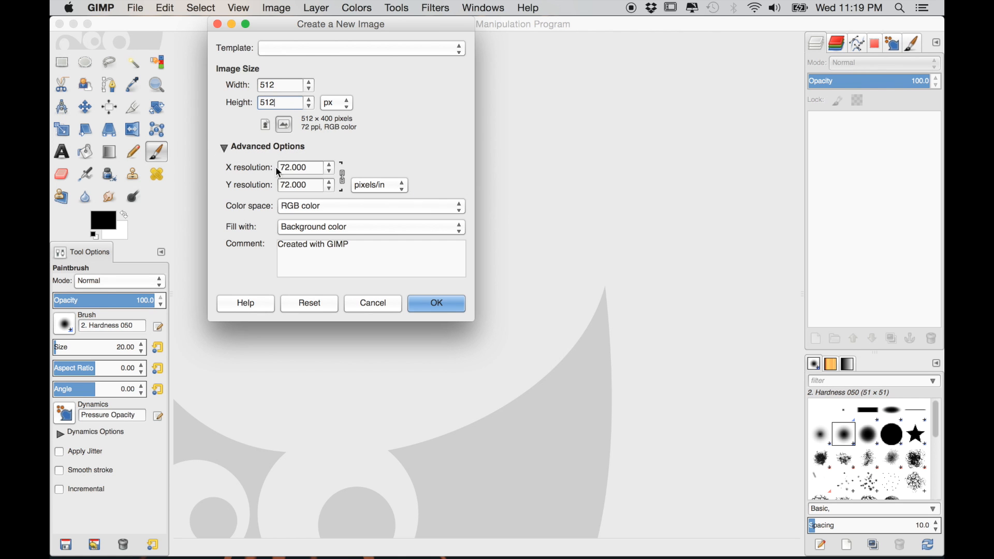
click(353, 235)
click(333, 257)
click(439, 310)
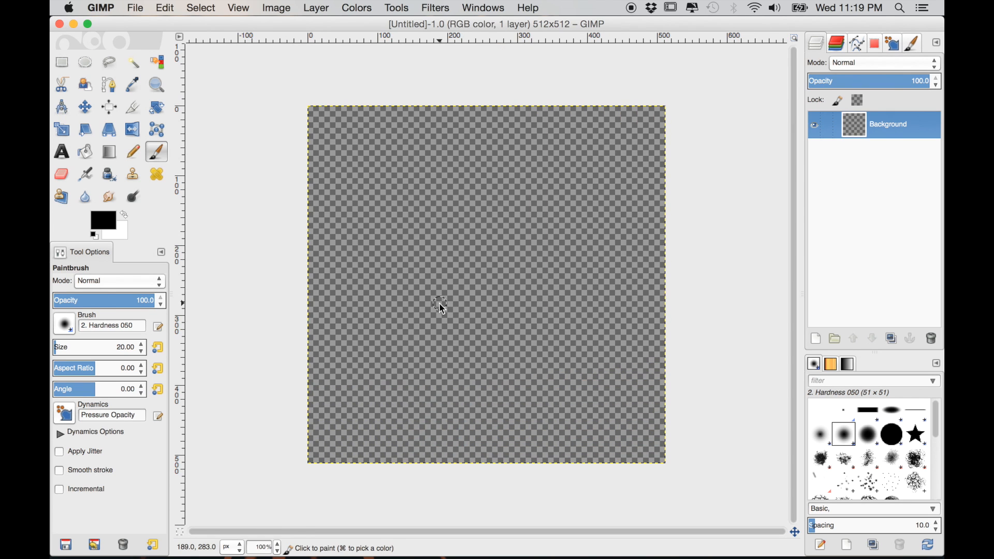
Paint a large ragged black ash shape on the canvas with the Texture Hose 03 brush, at sizes of about 345 and 169.
scroll(919, 445, down, 5)
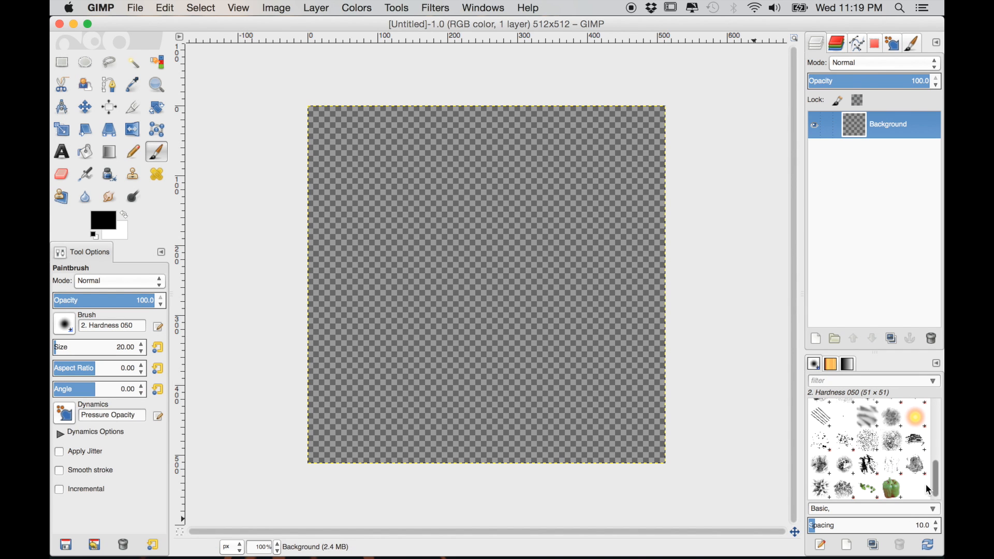
click(916, 471)
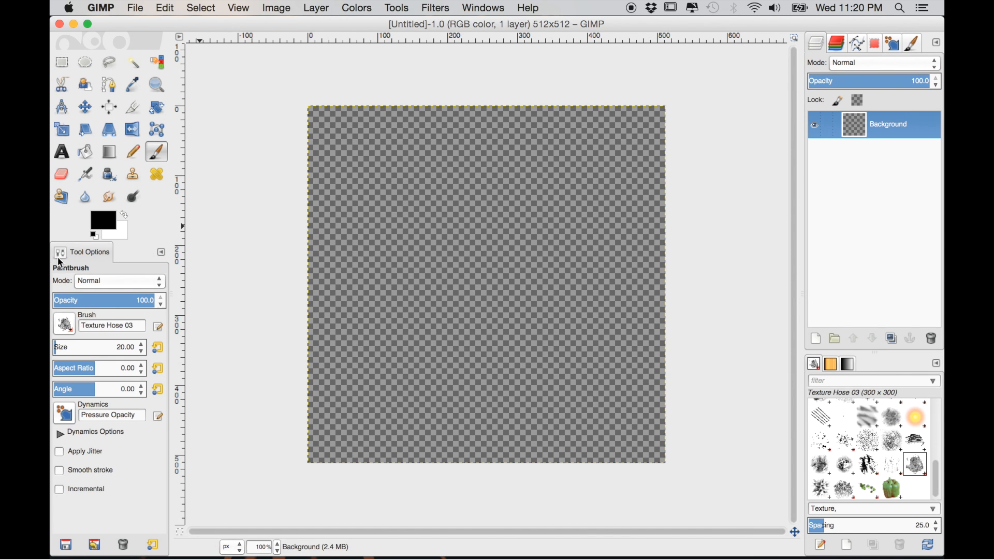
drag(72, 346, 84, 346)
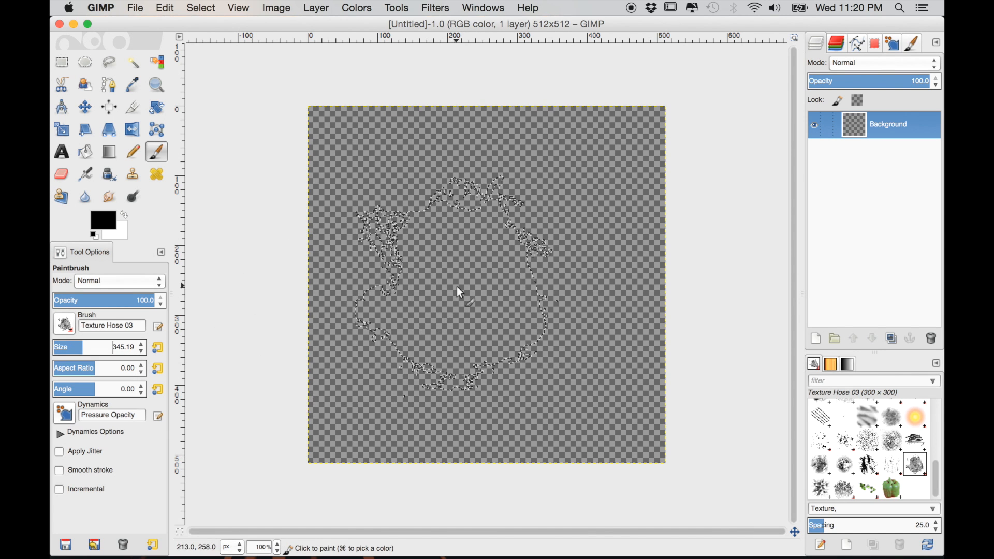
click(487, 287)
mouse_move(502, 266)
mouse_down()
mouse_move(462, 280)
mouse_move(475, 335)
mouse_move(538, 324)
mouse_move(508, 266)
mouse_move(494, 327)
mouse_move(448, 311)
mouse_move(521, 313)
mouse_move(479, 316)
mouse_up()
drag(111, 347, 95, 347)
mouse_move(533, 271)
mouse_down()
mouse_move(573, 204)
mouse_move(583, 259)
mouse_move(577, 223)
mouse_move(570, 277)
mouse_move(554, 186)
mouse_move(575, 233)
mouse_up()
mouse_move(402, 256)
mouse_down()
mouse_move(390, 222)
mouse_move(406, 280)
mouse_move(431, 316)
mouse_move(398, 402)
mouse_move(465, 405)
mouse_move(414, 383)
mouse_move(461, 322)
mouse_move(519, 346)
mouse_move(465, 365)
mouse_up()
Add a transparent layer above the ash, fill it with black and lower its opacity to about 35.
click(817, 339)
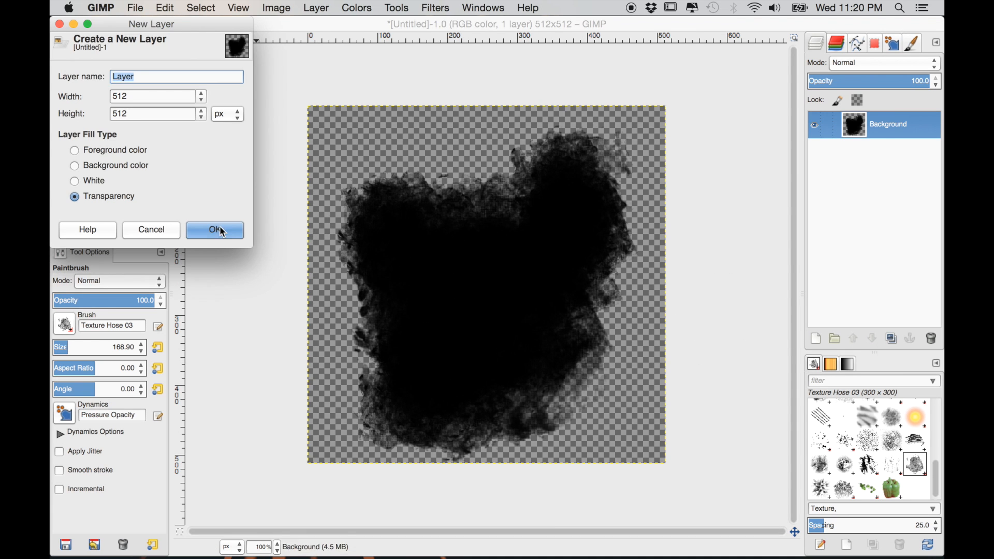
click(217, 229)
click(85, 152)
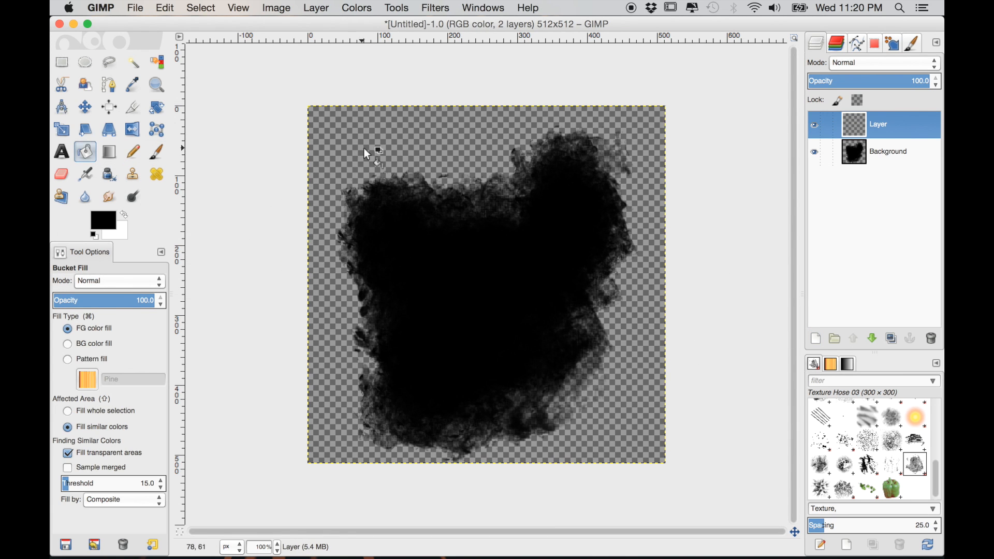
click(462, 151)
drag(849, 79, 850, 79)
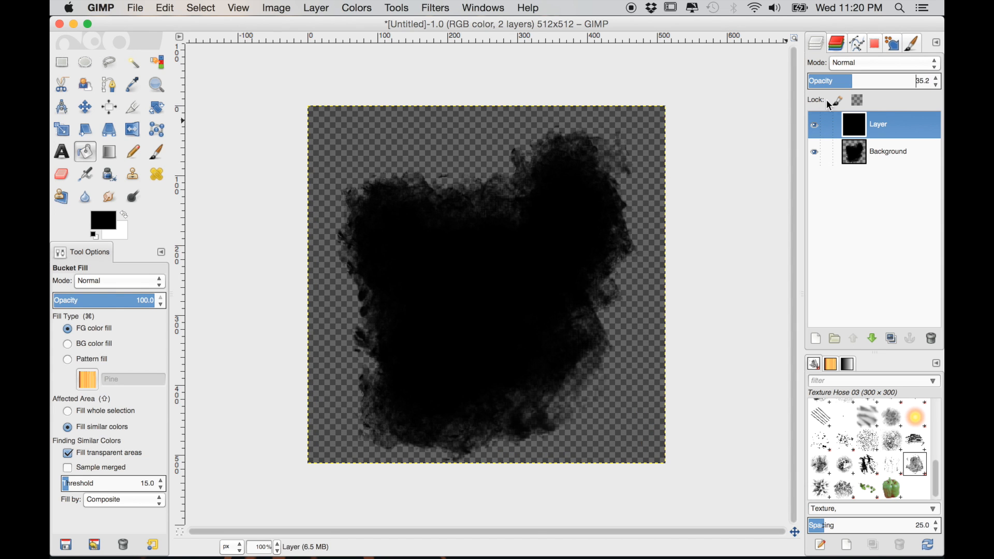
Paint white strokes on the new layer along parts of the ash shape's edge, using a brush size of about 33.
click(157, 151)
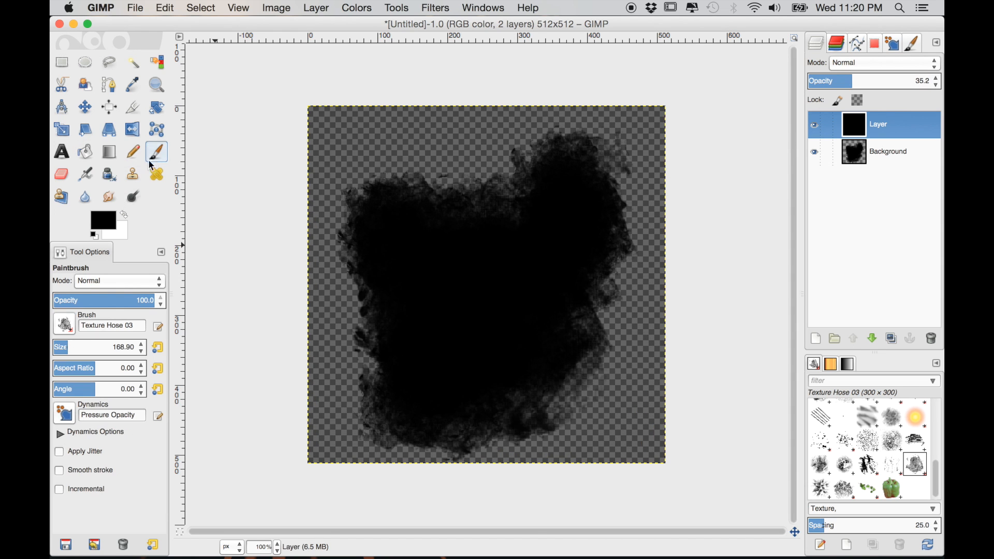
drag(61, 344, 56, 345)
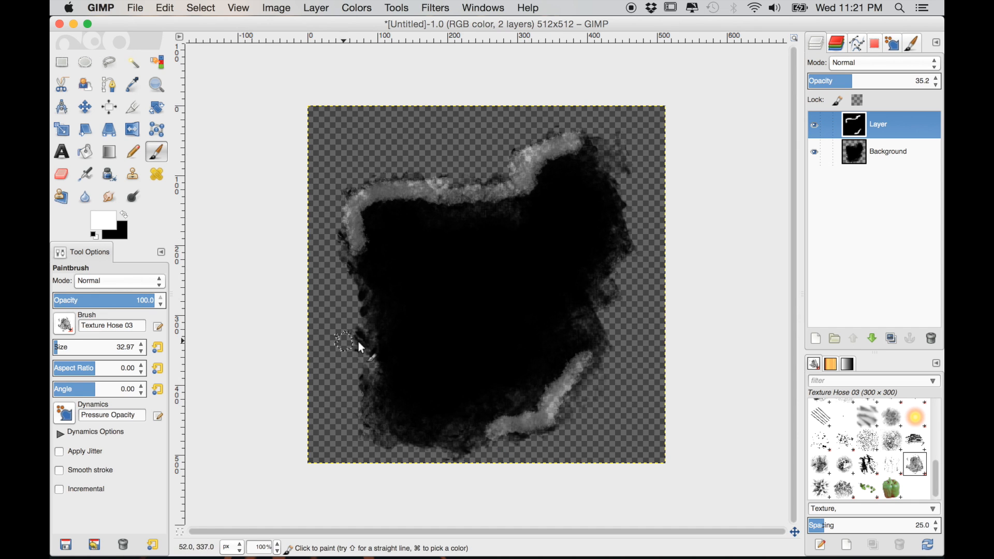
middle_drag(361, 347, 377, 330)
Set the black-and-white layer's opacity to 100, hide that layer and export the ash image.
drag(865, 82, 941, 75)
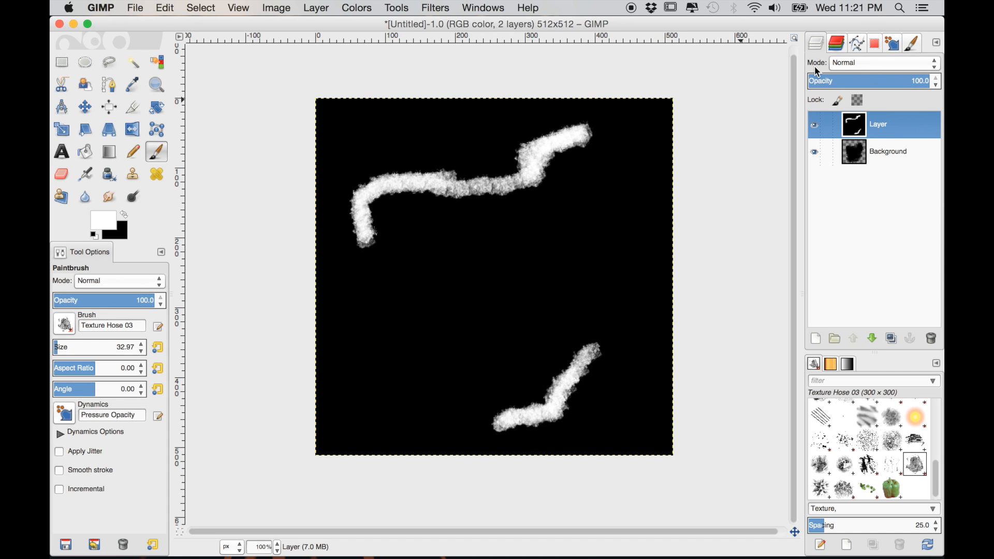
click(817, 128)
click(136, 17)
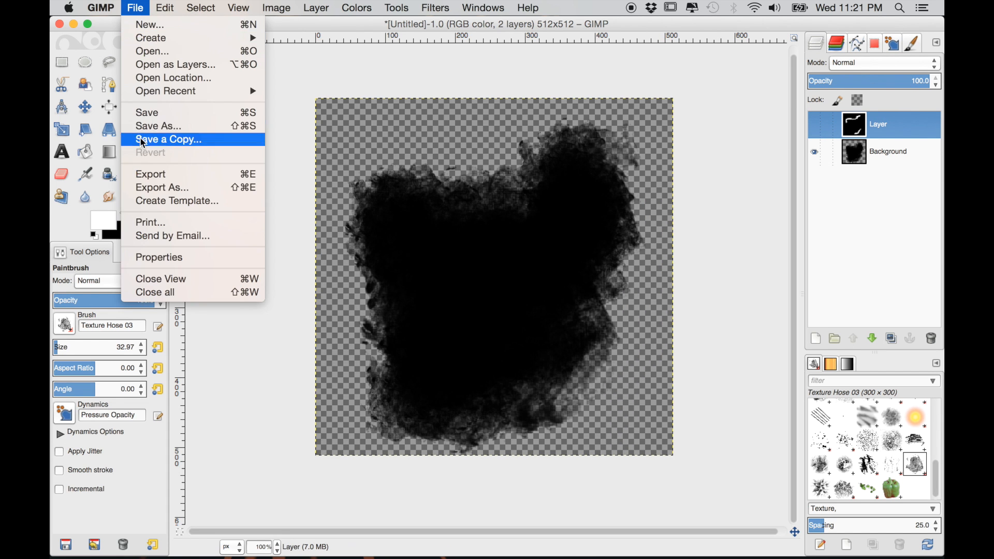
click(146, 175)
click(259, 176)
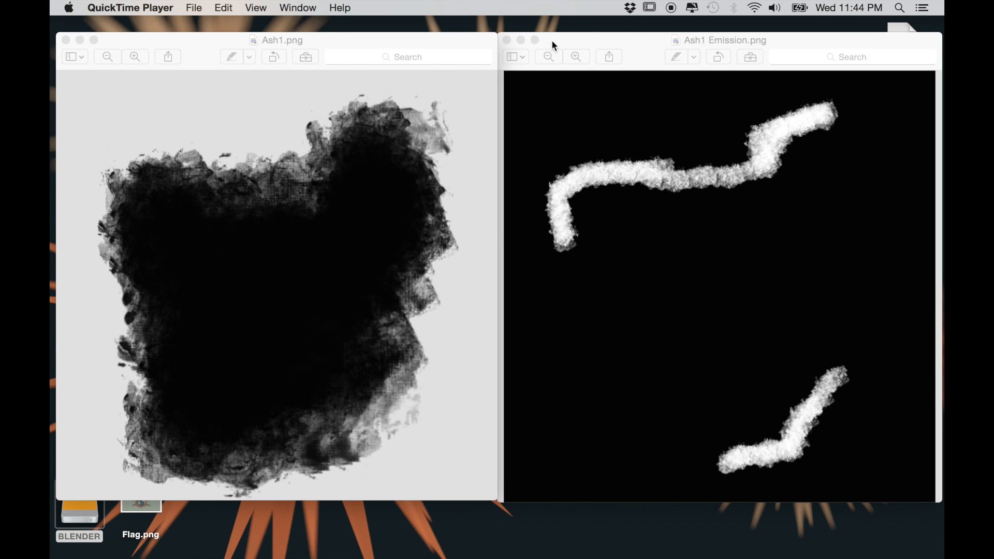
Switch from the Ash1.png and Ash1 Emission.png previews back to Burning_Flag.blend in Blender.
click(552, 40)
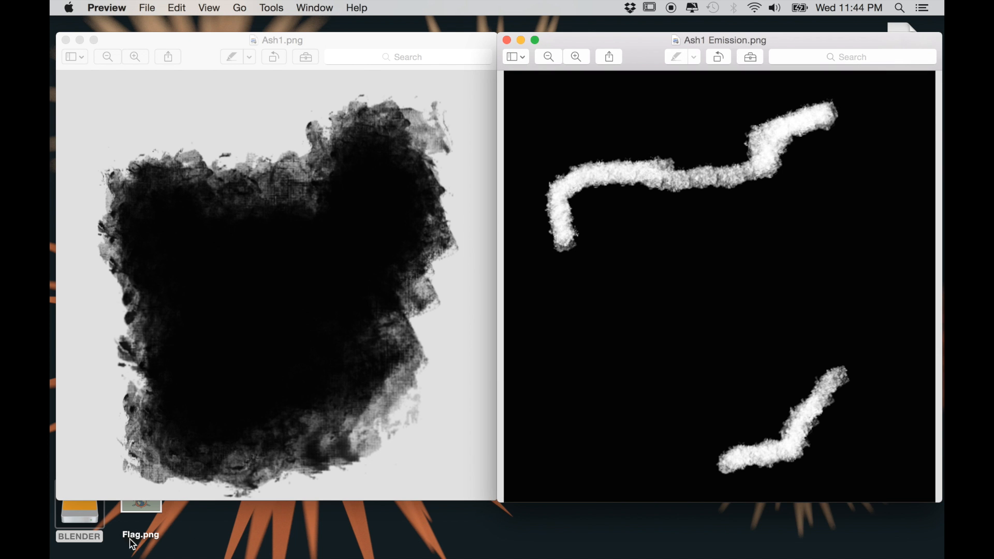
click(89, 524)
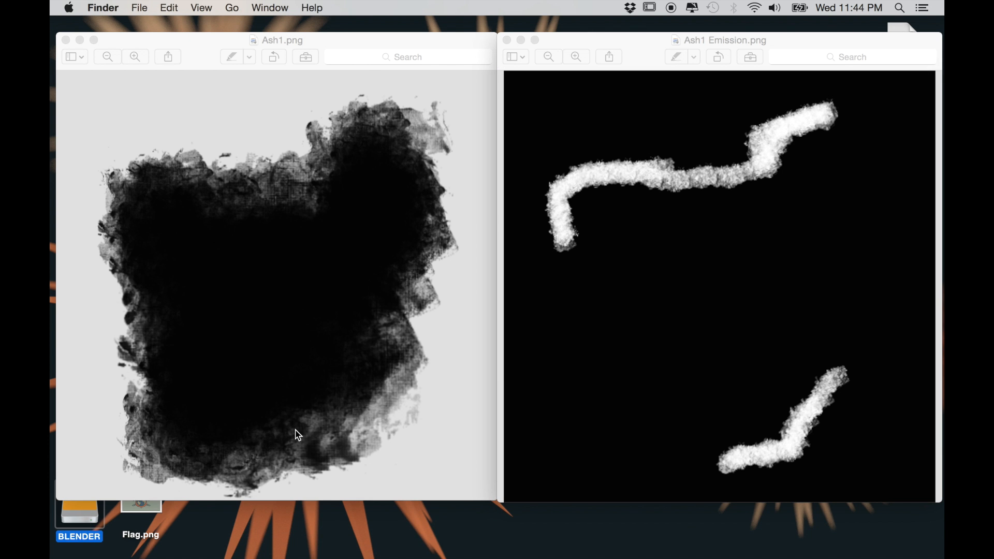
click(642, 539)
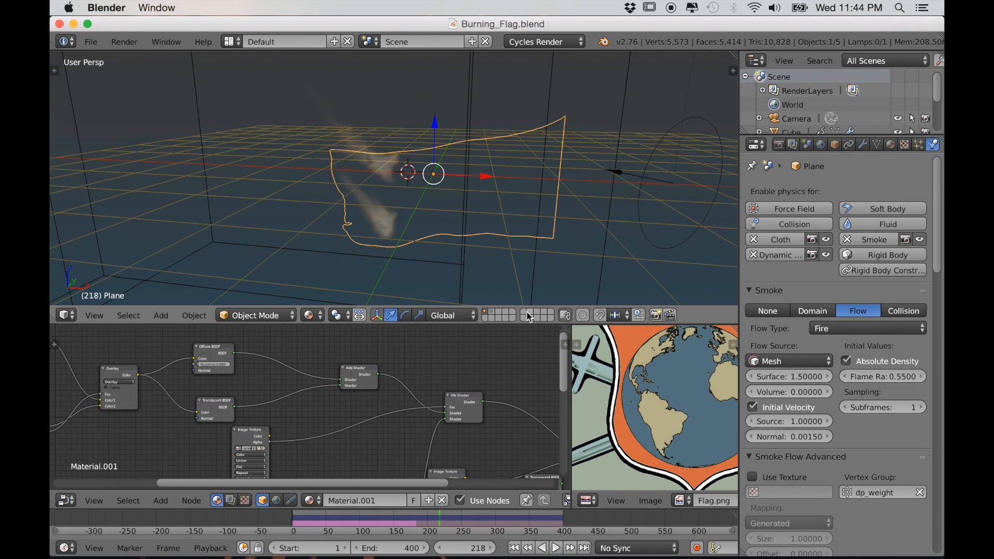
Add a mesh plane on an empty scene layer and scale it up.
click(492, 316)
drag(495, 323, 492, 289)
middle_drag(446, 217, 433, 213)
key(shift+a)
click(469, 210)
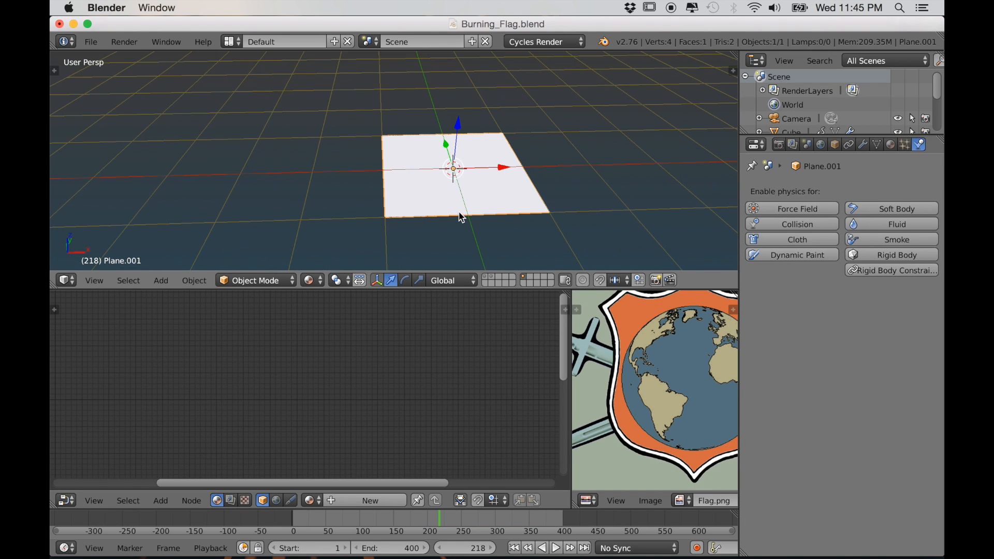
key(s)
click(446, 221)
Poke the plane into four triangles in Edit Mode, lower the centre vertex slightly along Z and return to Object Mode.
key(Tab)
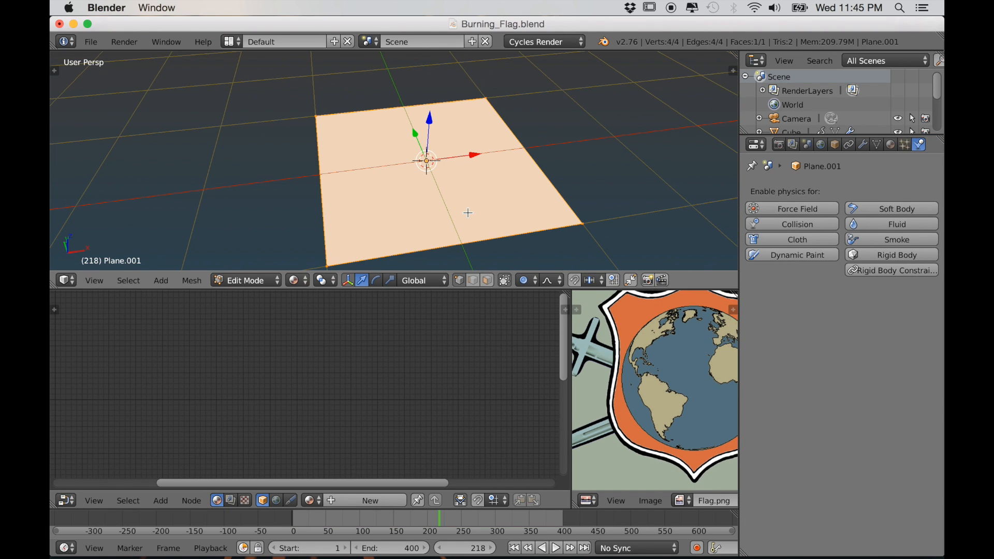
right_click(428, 160)
key(g)
key(z)
click(419, 183)
middle_drag(419, 182, 401, 210)
key(Tab)
key(t)
scroll(103, 109, down, 5)
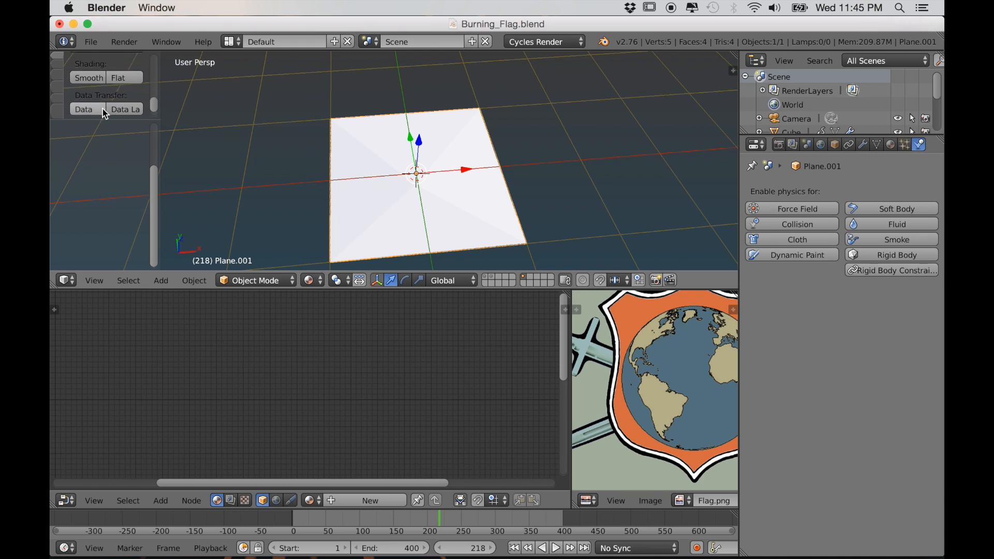
UV-unwrap the whole poked plane in Edit Mode.
key(Tab)
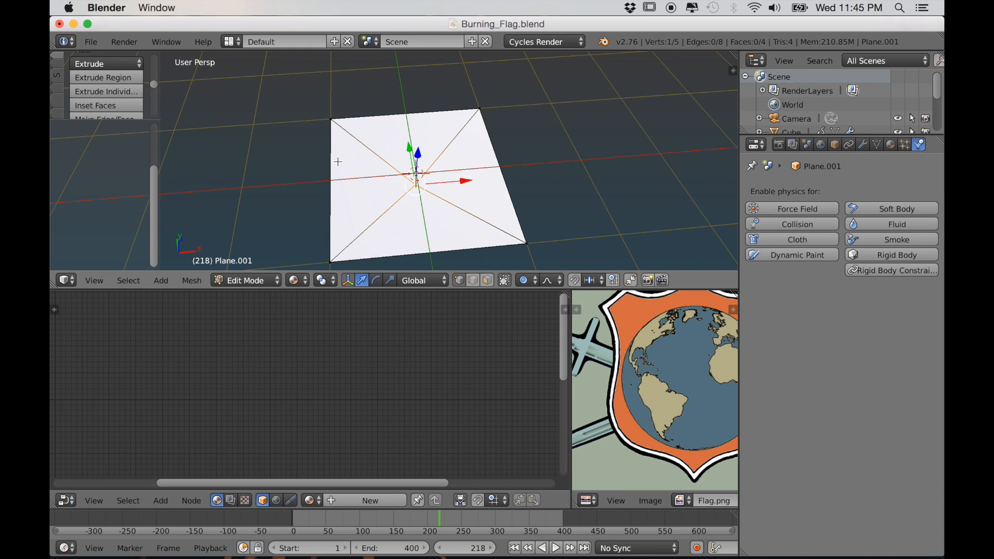
key(a)
key(u)
click(336, 162)
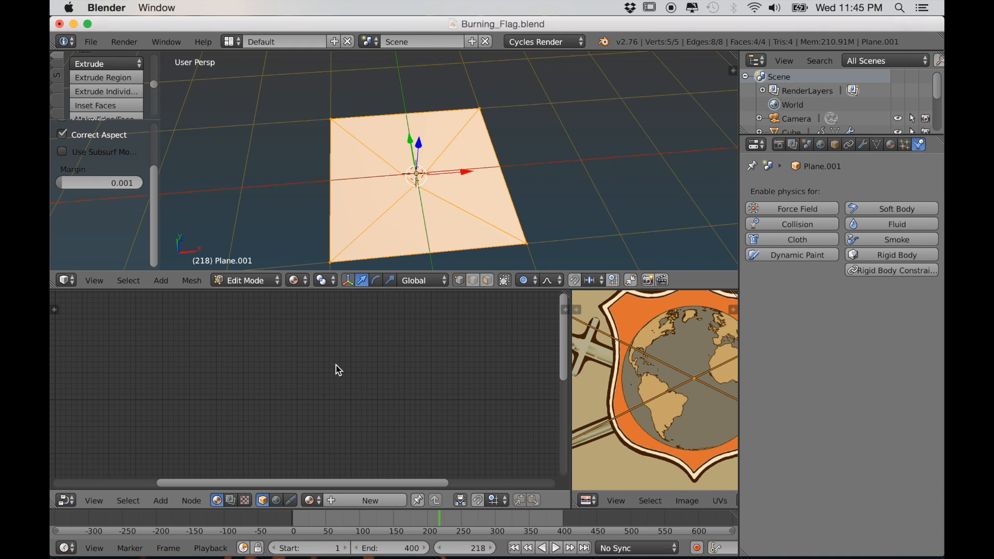
Give the plane a new material and set the 3D viewport shading to Rendered.
click(890, 145)
click(823, 254)
key(Home)
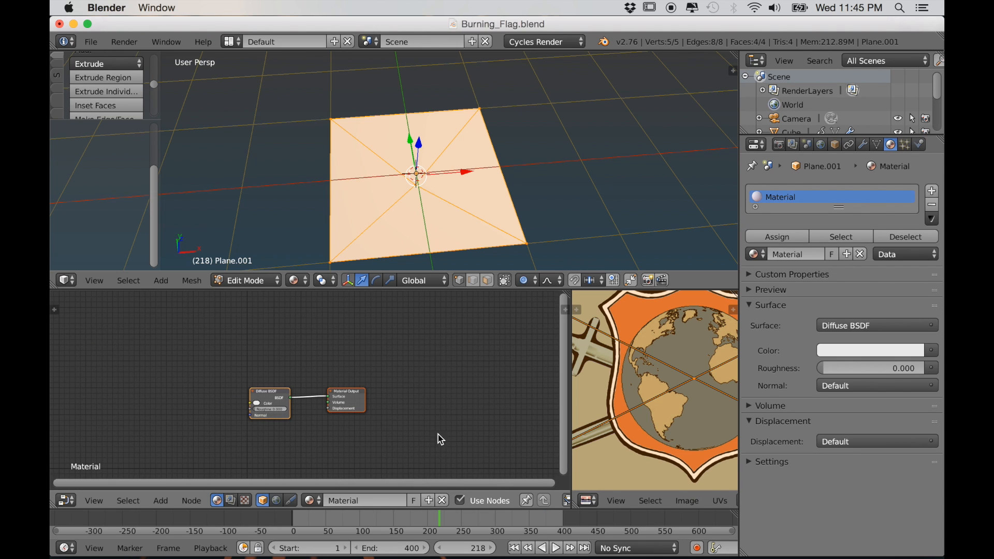
click(293, 281)
click(306, 178)
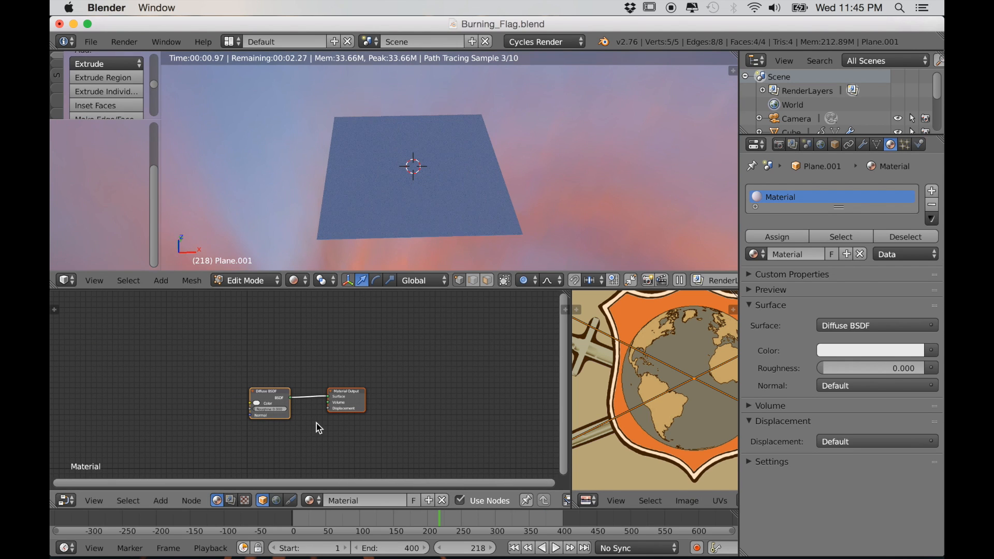
Move the Material Output node farther from the Diffuse BSDF node to make room, and select the Diffuse BSDF.
scroll(317, 423, down, 2)
middle_drag(328, 423, 358, 424)
drag(383, 402, 514, 392)
click(297, 395)
middle_drag(276, 426, 283, 427)
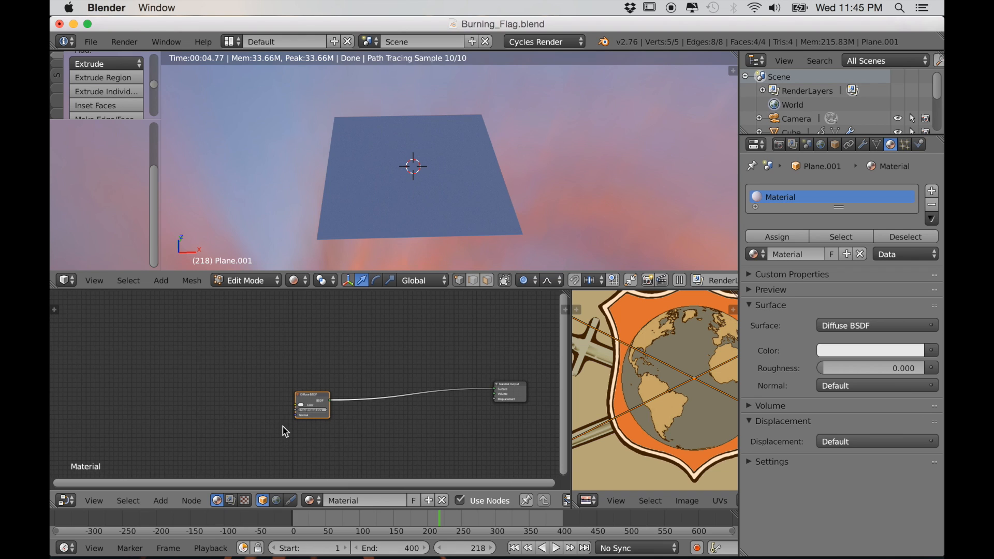
Attach an image texture setup with mapping and texture coordinates to the Diffuse BSDF and load the Ash1 image.
key(ctrl+t)
scroll(290, 404, up, 3)
click(308, 373)
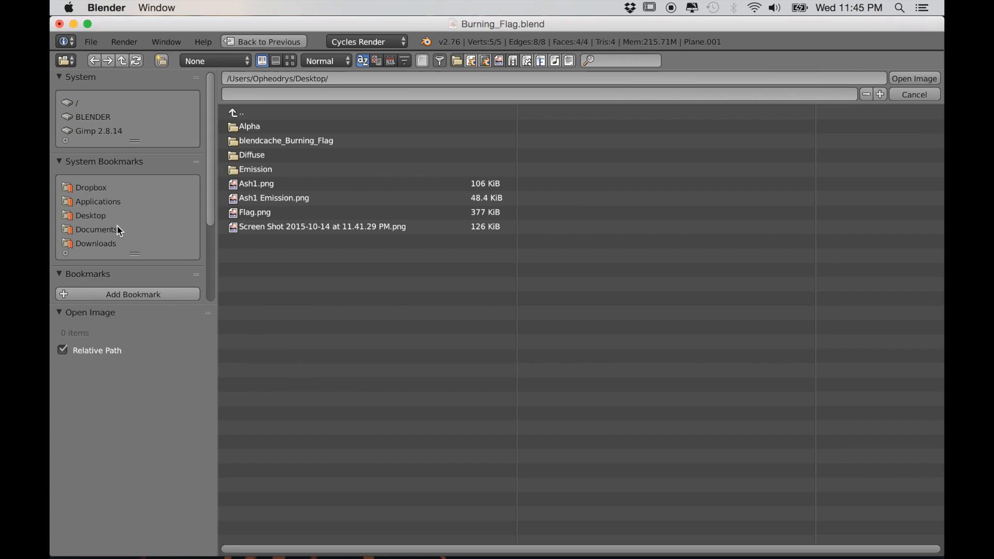
click(290, 60)
click(824, 168)
click(920, 87)
scroll(455, 370, down, 2)
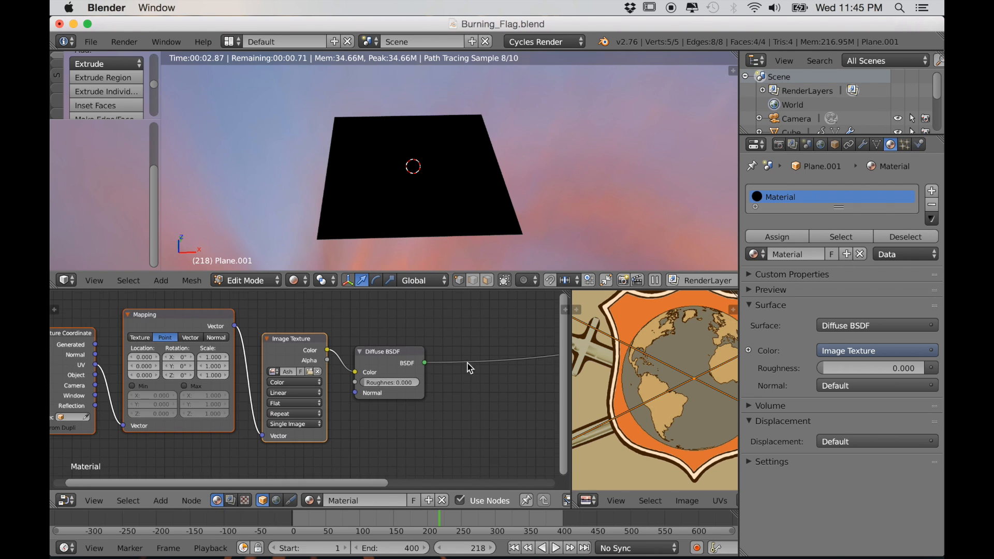
Spread out the nodes, add a Transparent BSDF and combine it with the Diffuse BSDF through a Mix Shader.
middle_drag(443, 379, 373, 395)
scroll(418, 384, down, 3)
drag(286, 382, 385, 394)
drag(477, 376, 511, 375)
key(shift+a)
click(474, 199)
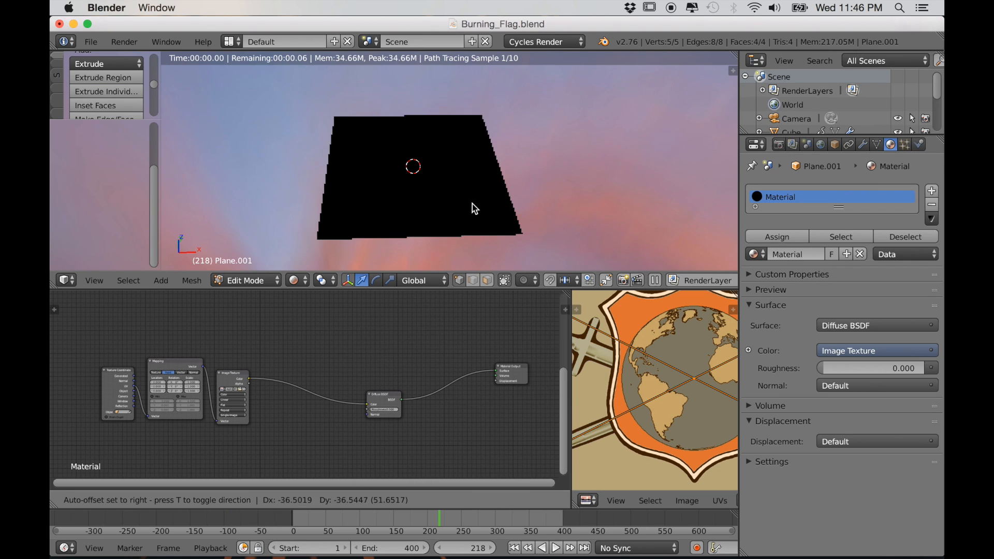
click(374, 350)
ctrl+shift+right_drag(396, 360, 386, 392)
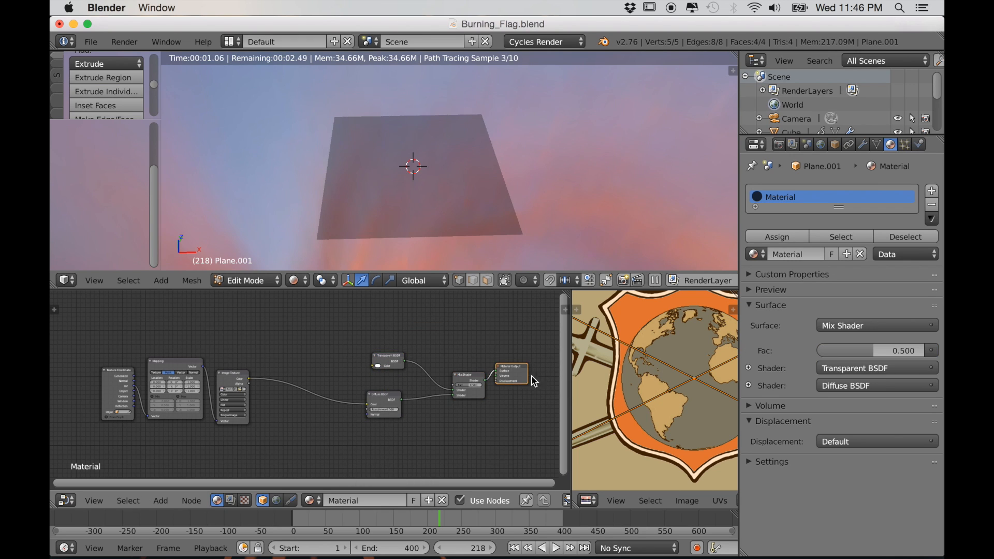
Link the ash image's Alpha output to the Mix Shader's factor and inspect the cut-out ash piece.
scroll(365, 416, up, 1)
drag(233, 382, 261, 390)
drag(458, 384, 454, 386)
middle_drag(438, 422, 406, 416)
mouse_move(513, 262)
middle_down()
mouse_move(513, 224)
mouse_move(490, 209)
mouse_move(486, 240)
mouse_move(474, 234)
middle_up()
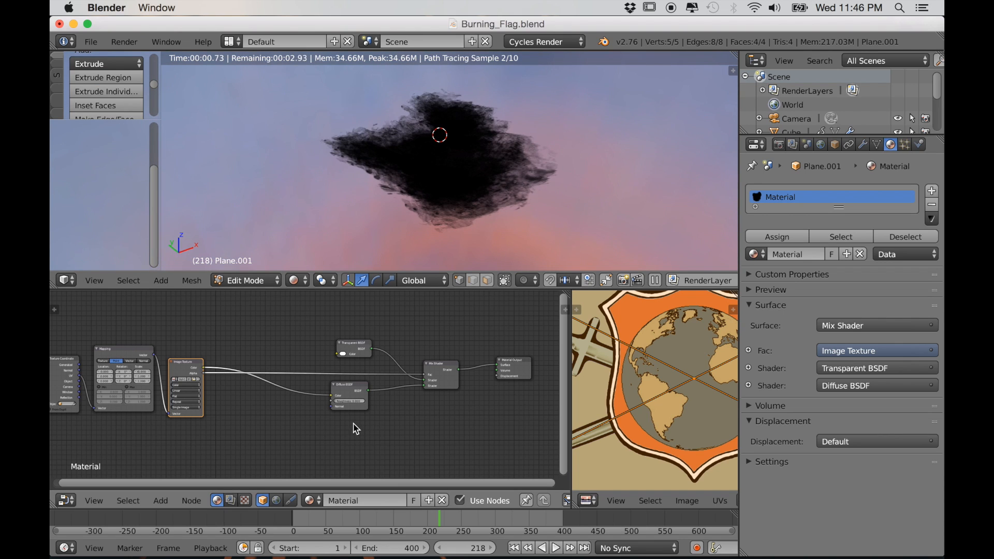
Move the Material Output and Mix Shader nodes to free up space and add an Emission shader below them.
scroll(354, 426, up, 1)
middle_drag(353, 424, 219, 406)
drag(393, 340, 521, 375)
drag(329, 369, 370, 378)
key(shift+a)
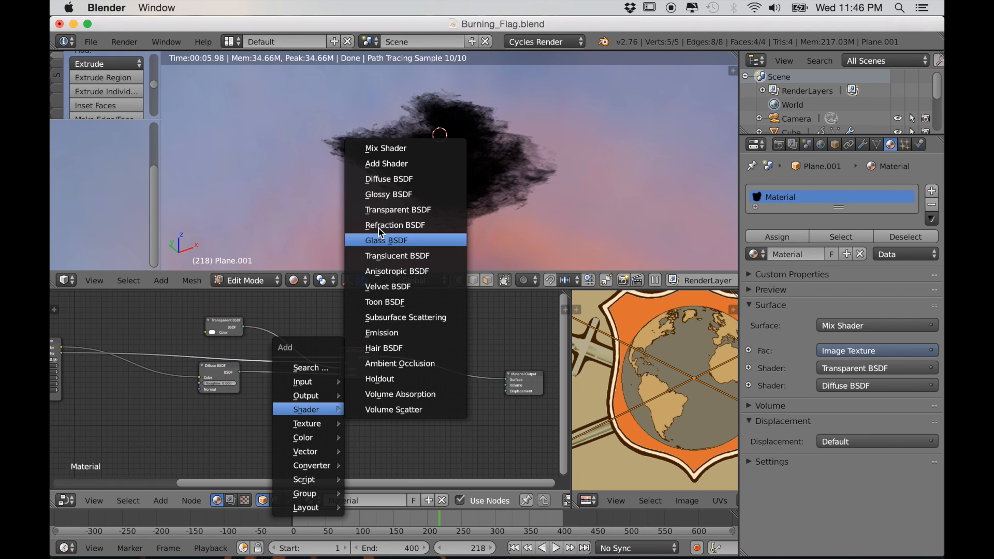
click(384, 338)
click(338, 430)
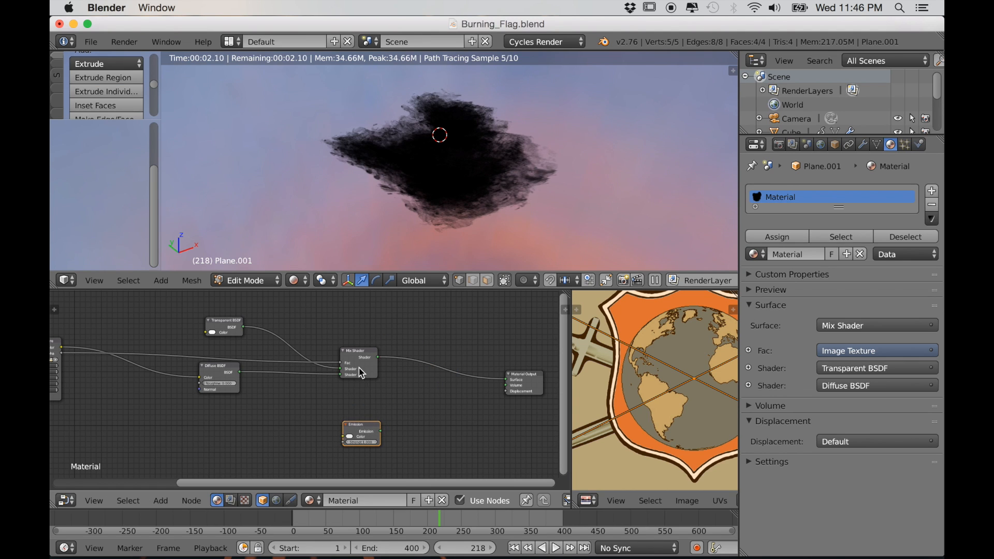
Combine the existing Mix Shader with the Emission shader through a second Mix Shader and space out the nodes.
ctrl+shift+right_drag(359, 368, 358, 419)
drag(528, 386, 541, 385)
scroll(336, 446, down, 5)
scroll(359, 433, up, 5)
middle_drag(333, 448, 377, 411)
drag(404, 387, 386, 428)
middle_drag(386, 428, 394, 407)
scroll(392, 409, up, 5)
middle_drag(394, 373, 366, 412)
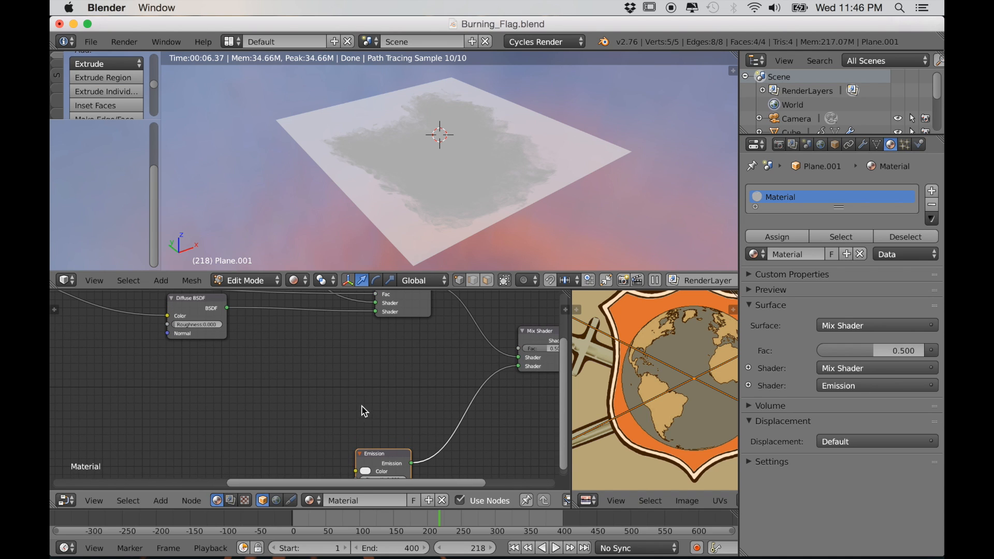
Add an Image Texture node with Ash1 Emission.png and link its Color to the second Mix Shader's factor.
key(shift+a)
mouse_move(341, 412)
click(410, 243)
click(298, 343)
scroll(324, 379, up, 3)
middle_drag(363, 380, 288, 381)
click(245, 379)
click(275, 197)
click(915, 78)
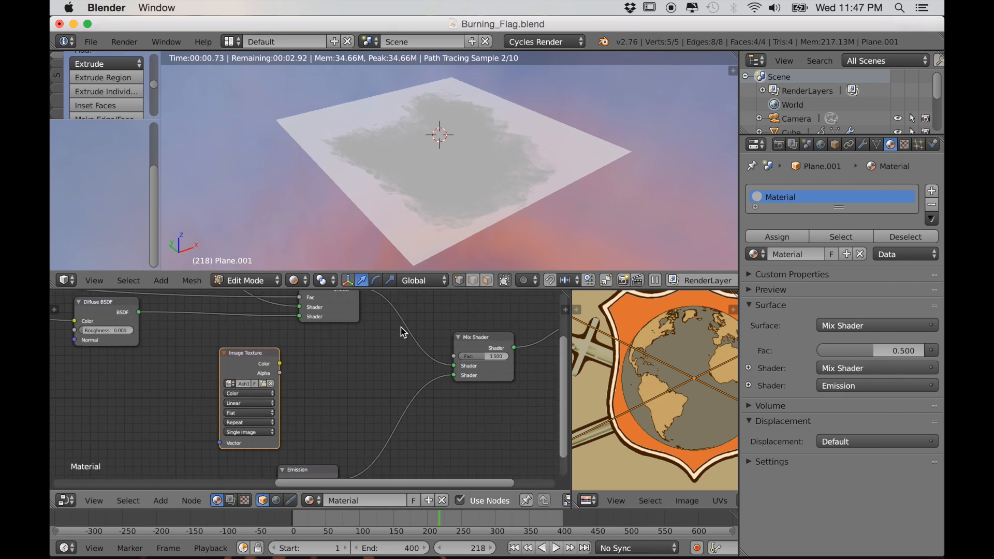
drag(237, 373, 377, 371)
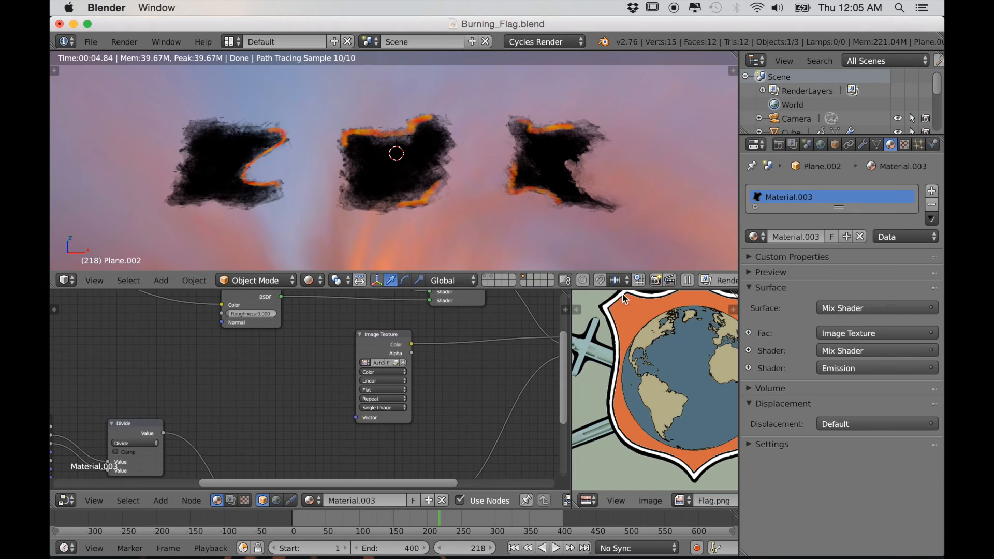
Set the 3D viewport shading to Solid for the three ash planes.
mouse_move(213, 206)
middle_down()
mouse_move(368, 222)
mouse_move(344, 206)
mouse_move(371, 205)
middle_up()
click(308, 280)
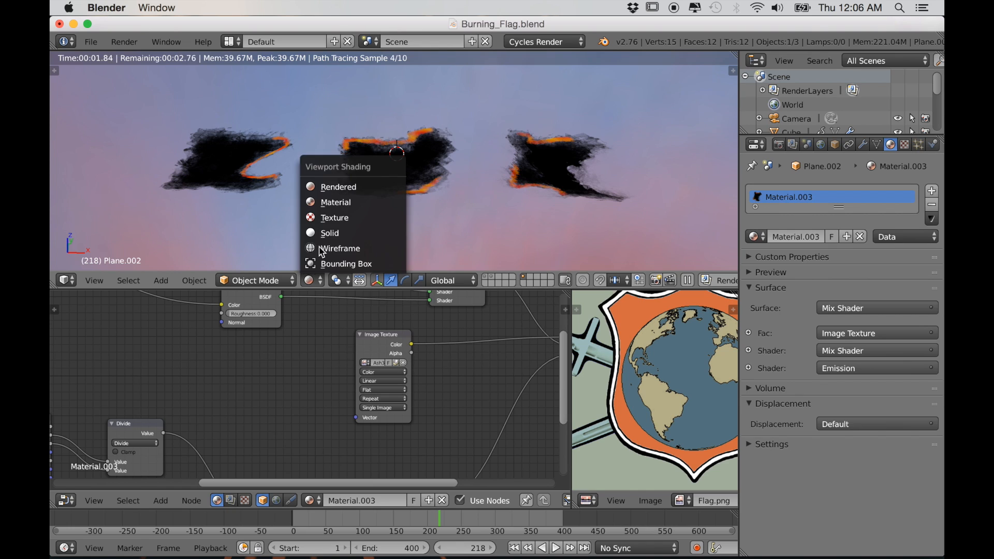
click(374, 222)
middle_drag(374, 222, 375, 231)
scroll(375, 231, down, 1)
scroll(375, 231, up, 1)
Select all three ash planes and put them in a new group named Ashes.
right_click(288, 198)
shift+right_click(519, 192)
shift+right_click(430, 201)
key(ctrl+g)
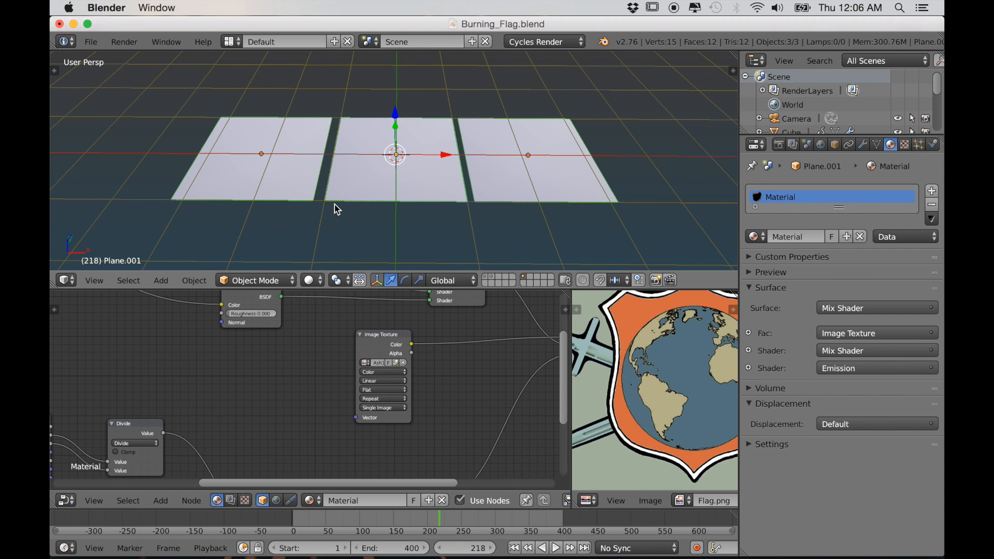
key(t)
key(ctrl+g)
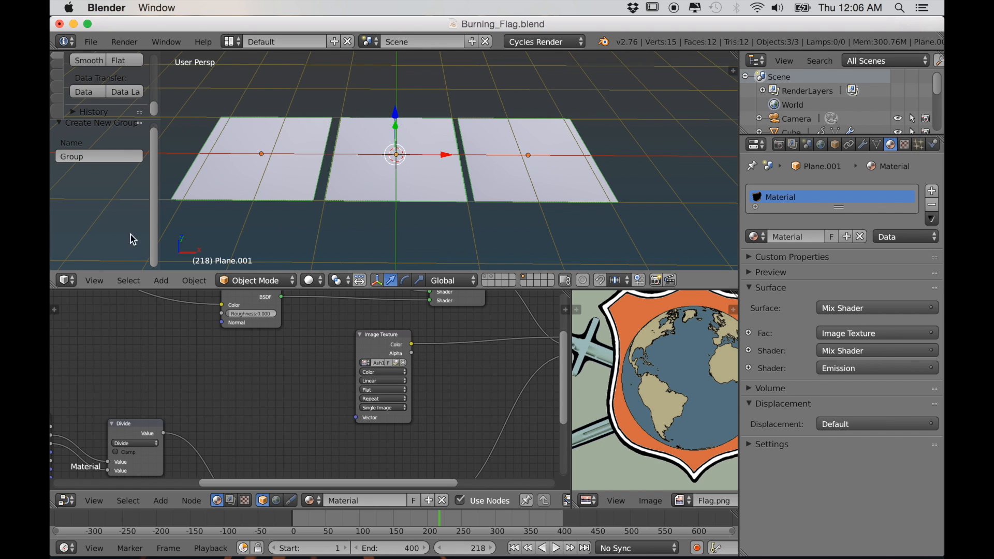
click(100, 156)
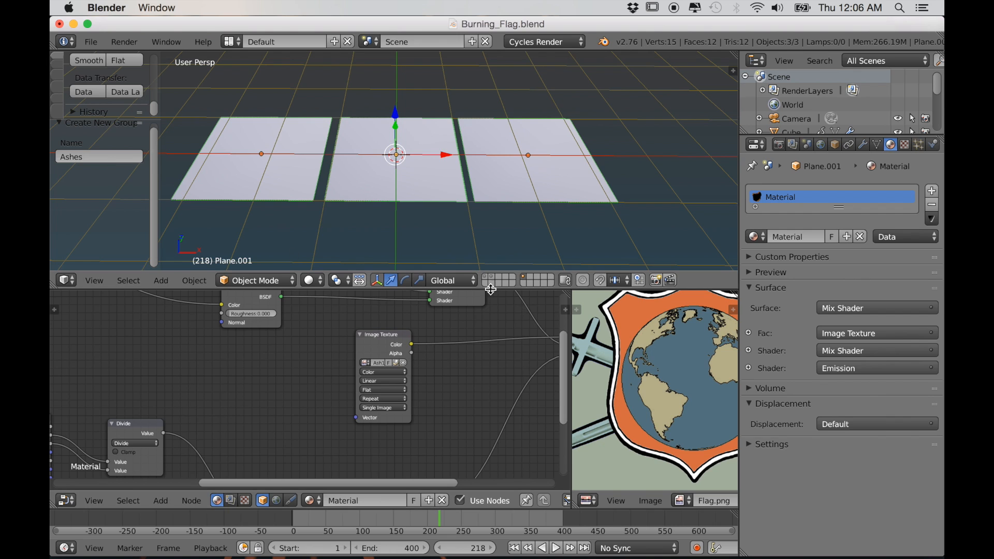
Enlarge the 3D viewport, switch to the scene layer holding the flag and select the flag.
drag(488, 289, 488, 490)
click(485, 477)
middle_drag(467, 451, 463, 380)
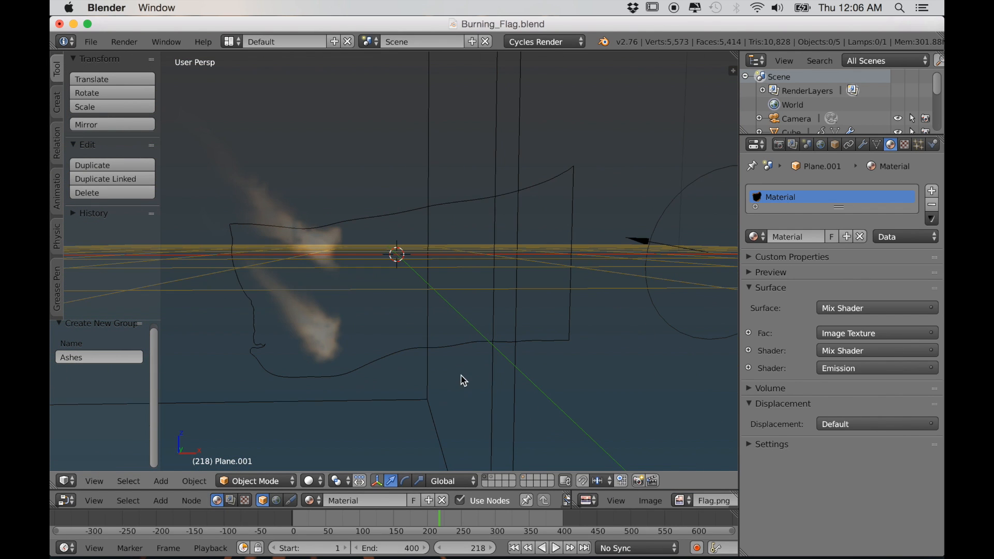
right_click(382, 222)
right_click(381, 217)
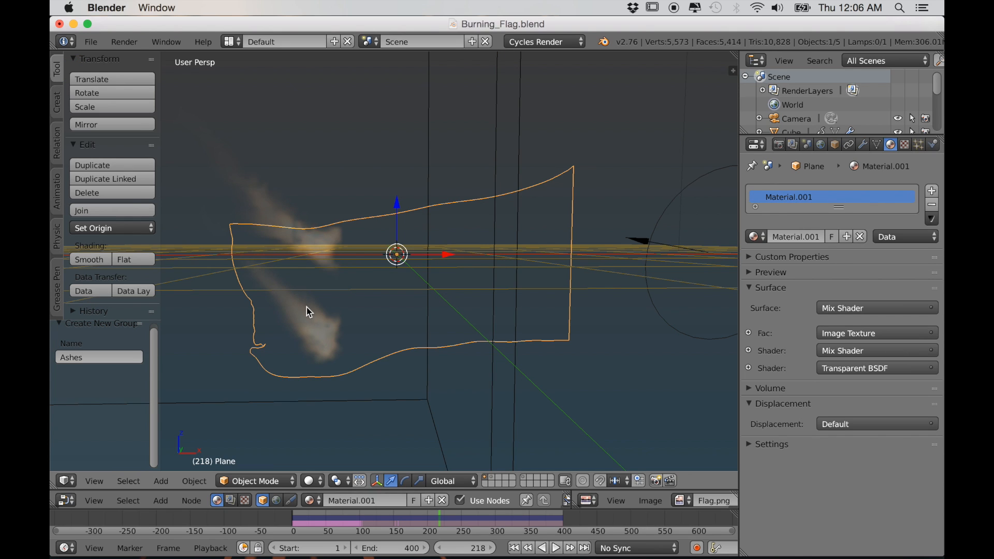
Add a particle system to the flag and render its particles as the Ashes group.
click(934, 145)
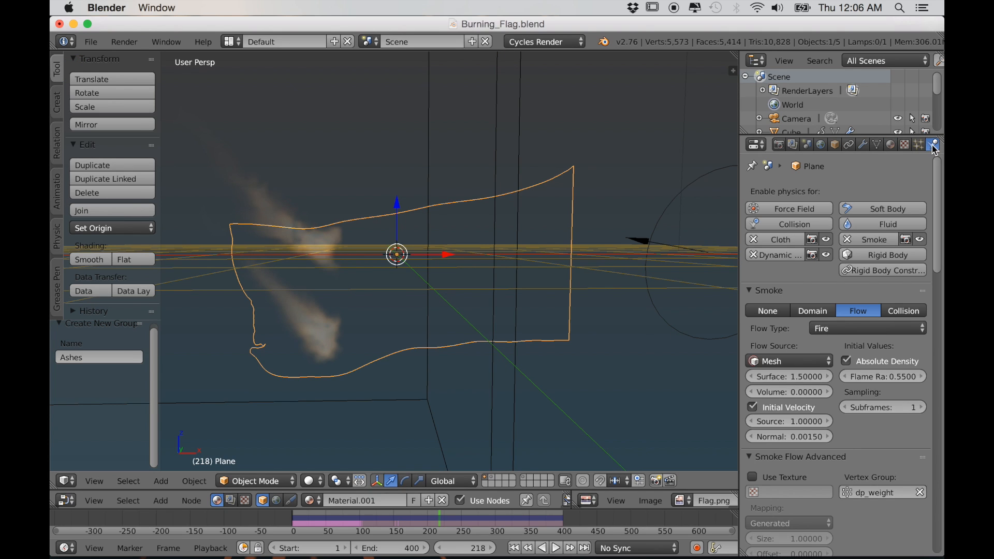
click(919, 145)
click(837, 237)
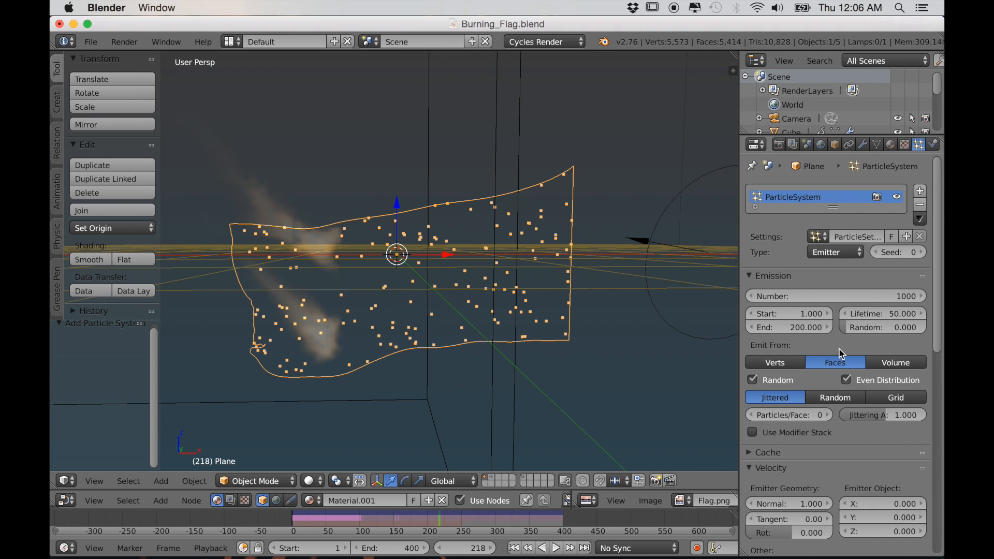
scroll(840, 414, down, 15)
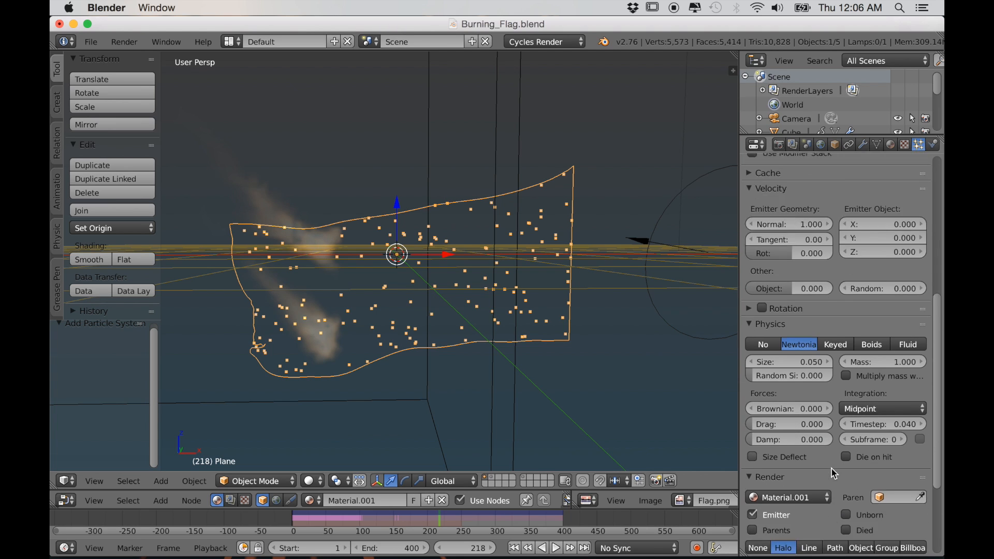
click(886, 417)
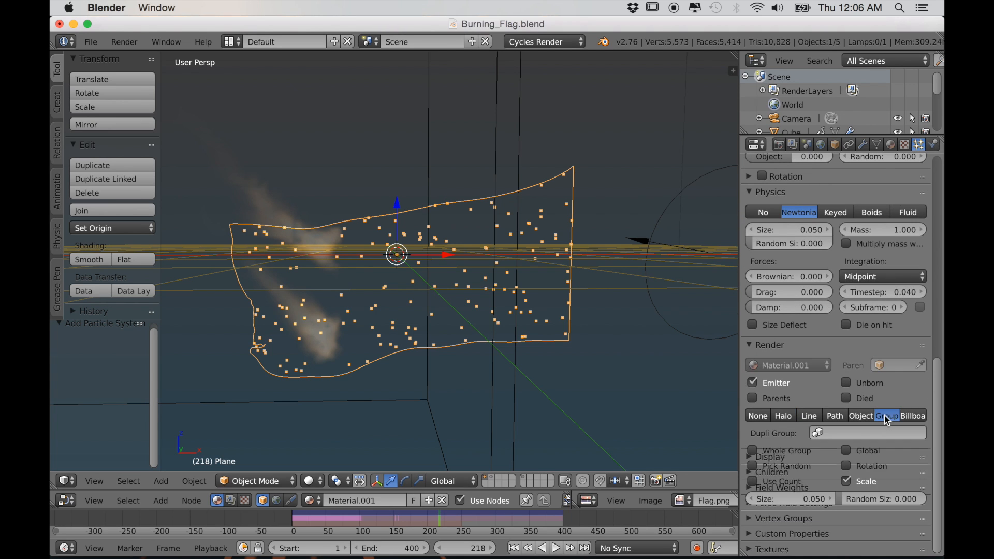
click(869, 433)
click(806, 292)
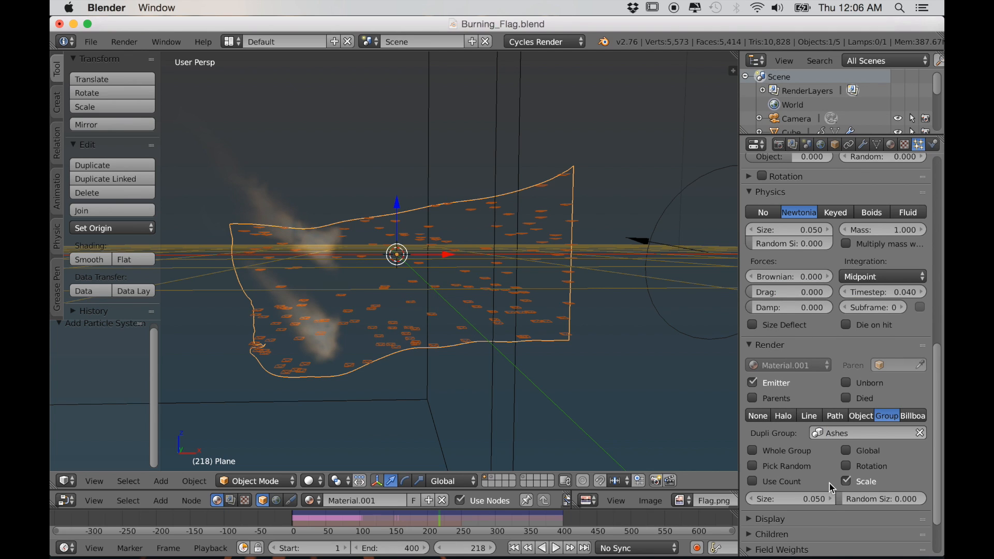
Set the particle system's Density vertex group to dp_weight.
scroll(833, 485, down, 3)
click(763, 518)
scroll(787, 481, down, 6)
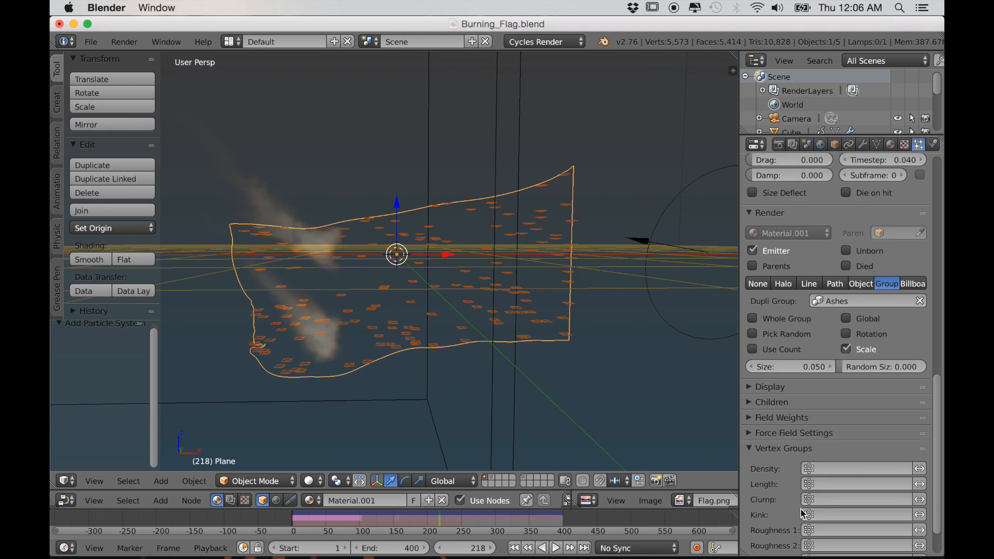
click(838, 421)
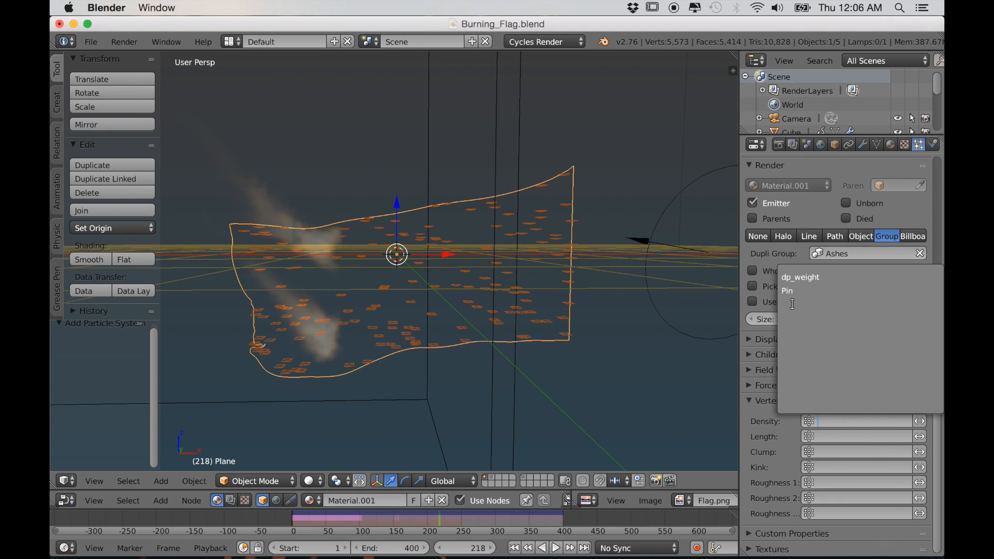
click(828, 277)
Play the animation from the first frame to check how the flag emits the ash particles.
key(shift+Left)
key(alt+a)
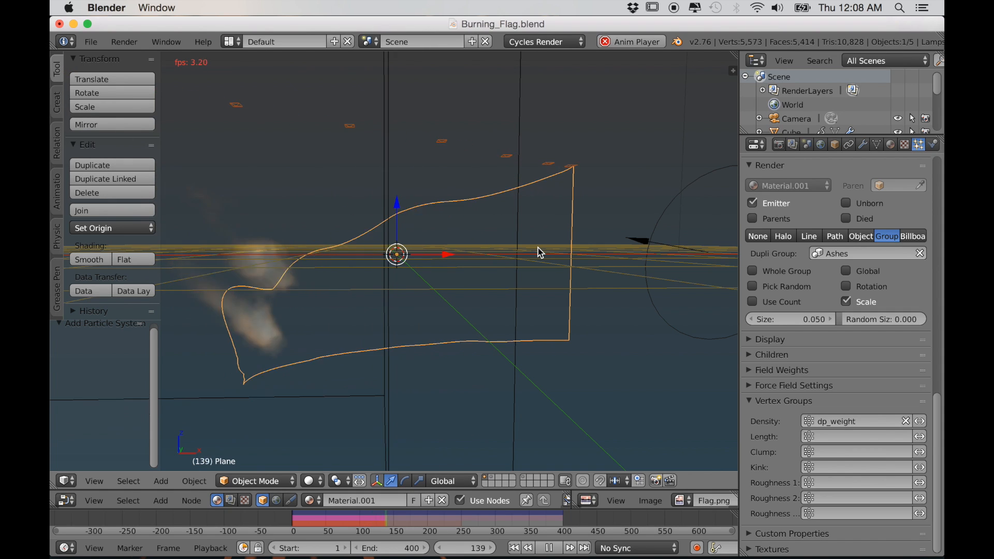
key(alt+a)
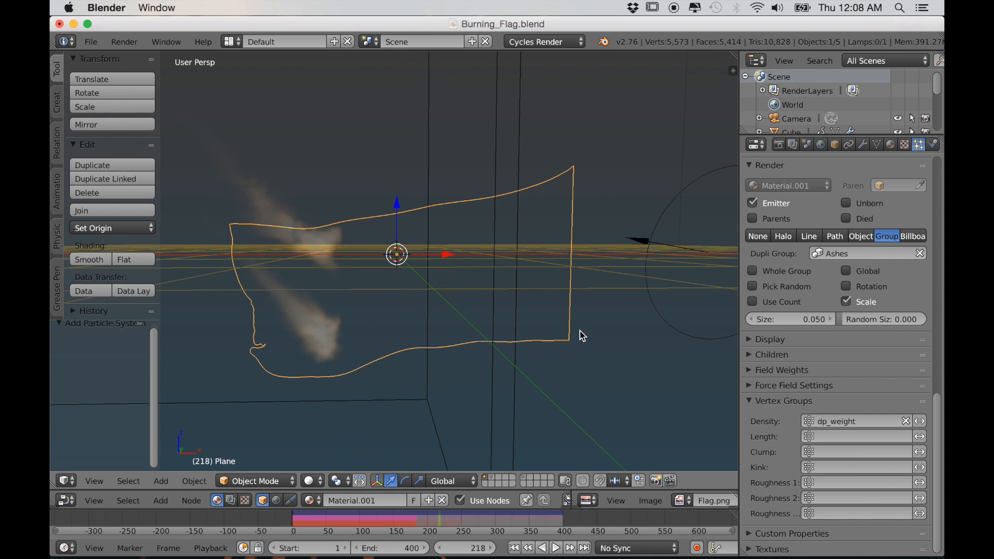
Remove the particle system from the flag.
middle_drag(578, 306, 604, 303)
scroll(905, 207, up, 15)
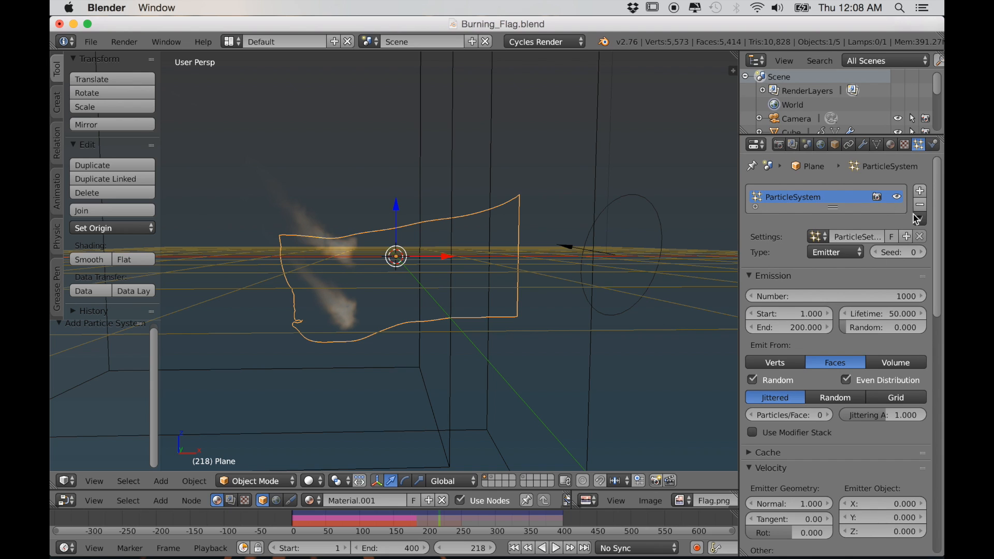
click(919, 206)
Add a new mesh plane at the centre of the flag scene.
scroll(534, 336, down, 3)
shift+middle_drag(424, 337, 445, 330)
scroll(443, 355, up, 5)
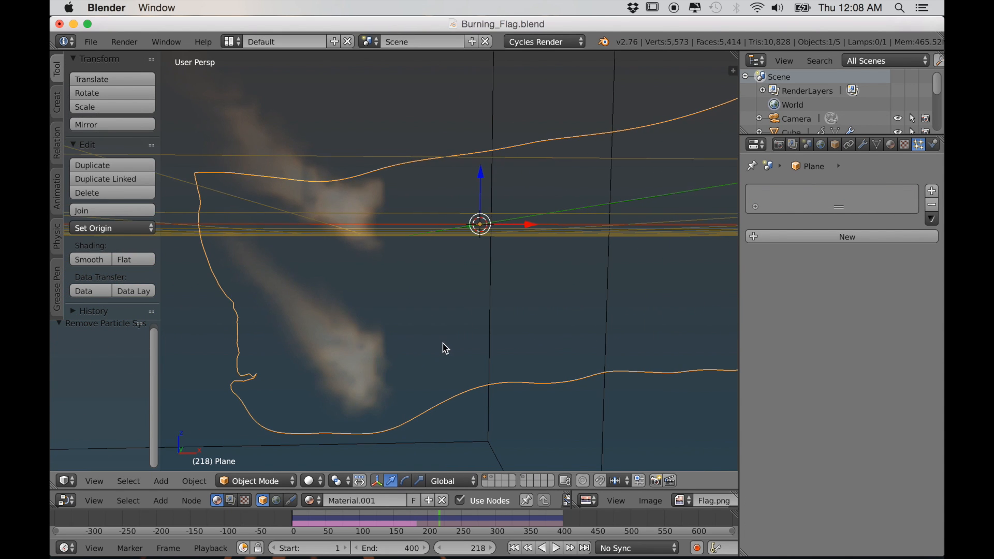
key(shift+a)
mouse_move(412, 352)
click(481, 81)
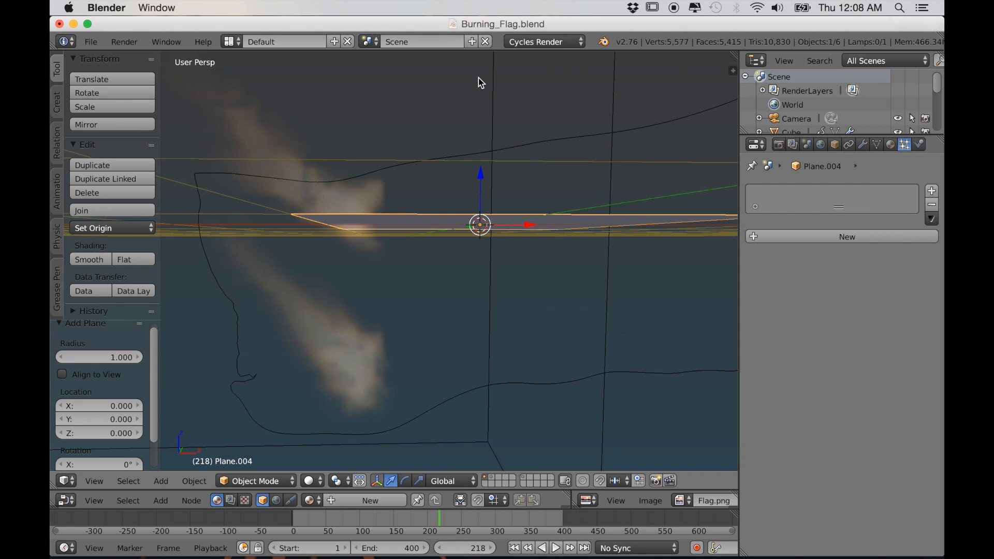
scroll(479, 279, down, 4)
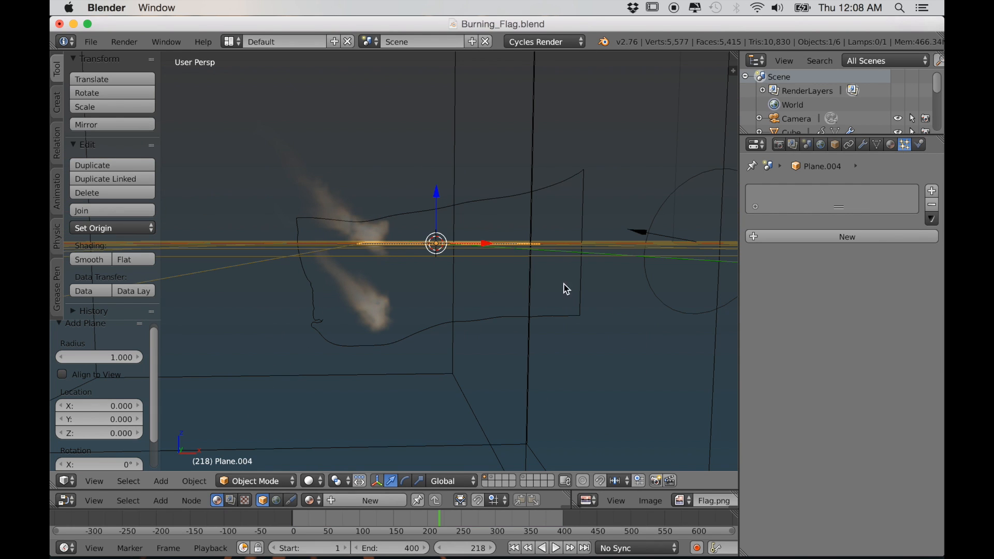
Rotate the plane's mesh -90° in front orthographic view in Edit Mode so it stands upright, and return to Object Mode.
key(Tab)
key(KP_5)
key(KP_1)
key(r)
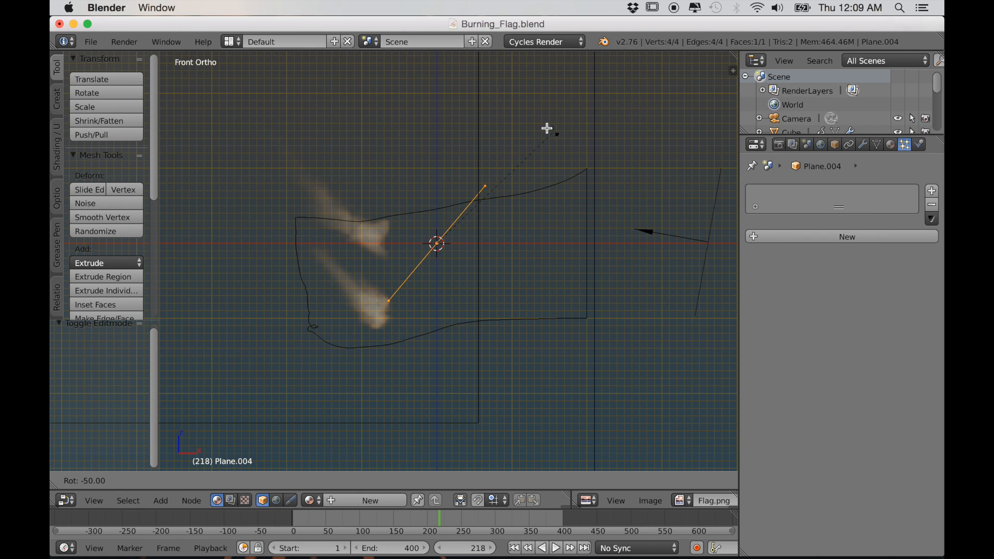
click(463, 91)
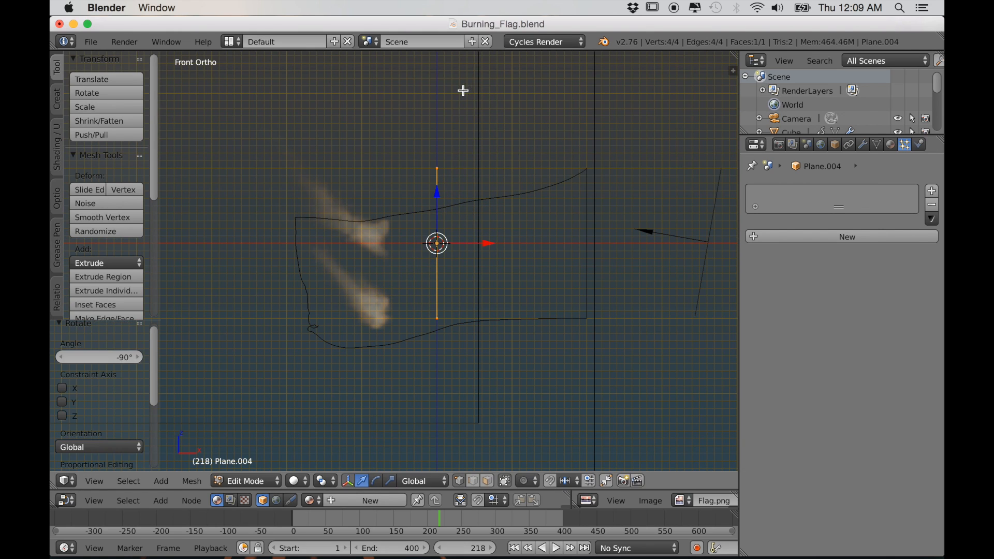
key(Tab)
Move the upright plane to the flag's burning free edge, go to frame 5 and readjust its position there.
key(g)
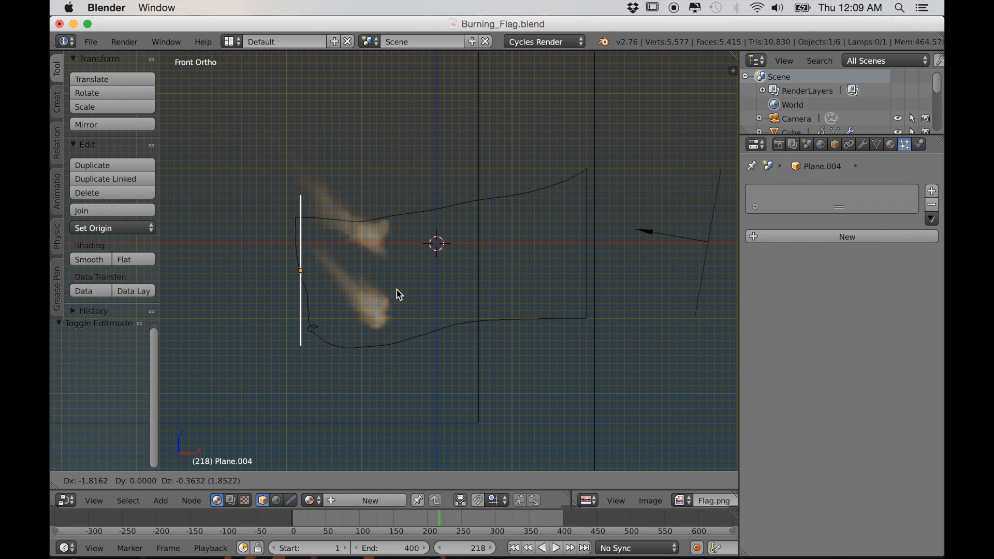
click(399, 295)
click(295, 517)
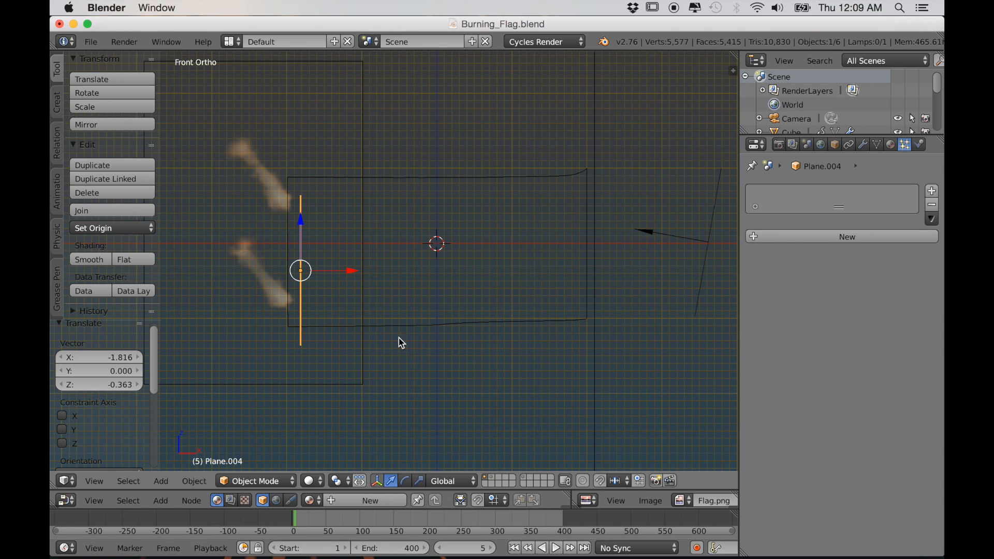
key(g)
click(378, 323)
Scale the upright plane's mesh down along the Y axis in Edit Mode to make a narrow strip, and return to Object Mode.
middle_drag(381, 328, 490, 358)
key(Tab)
key(s)
key(y)
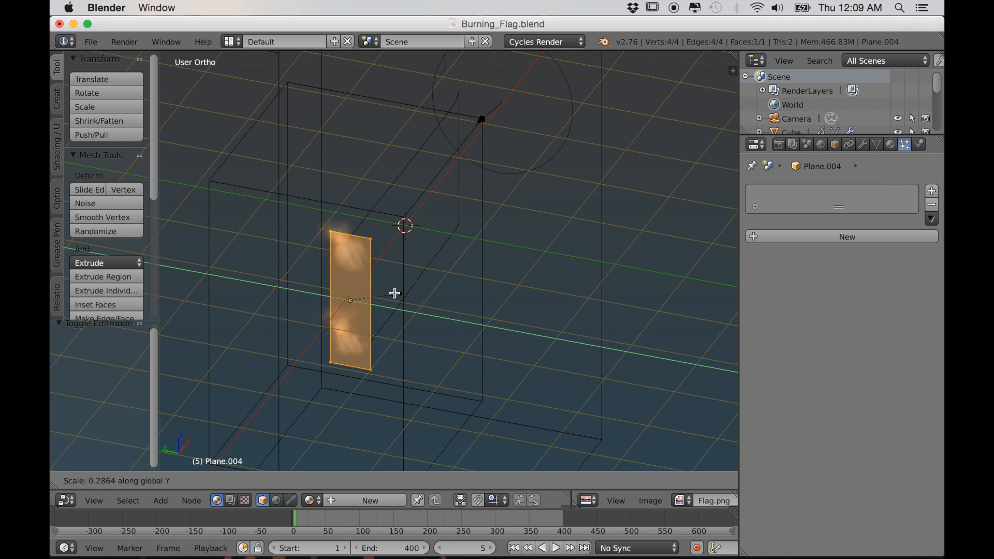
click(372, 293)
key(Tab)
mouse_move(455, 358)
middle_down()
mouse_move(421, 355)
mouse_move(404, 337)
mouse_move(521, 353)
mouse_move(499, 359)
mouse_move(499, 373)
mouse_move(541, 371)
middle_up()
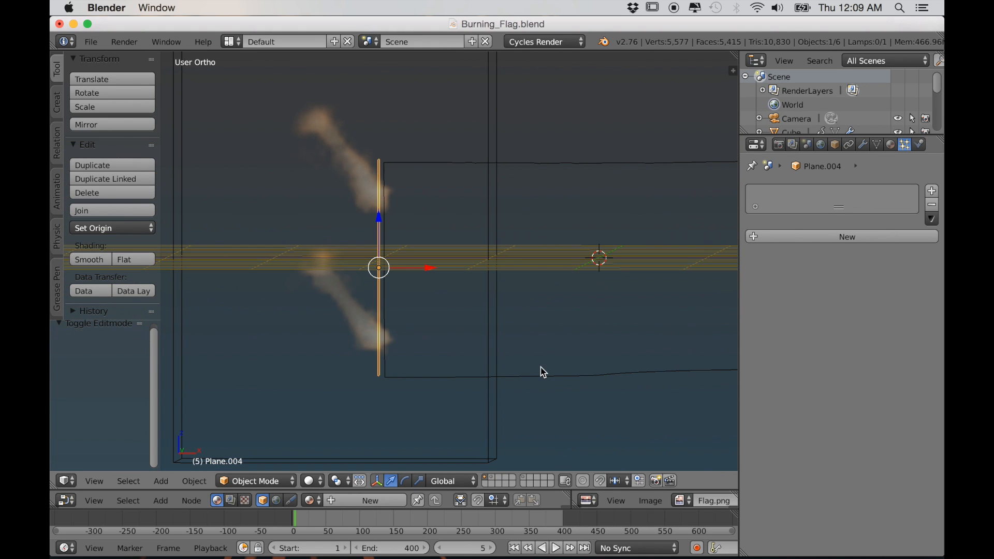
Hide the grid floor and axis lines in the 3D viewport's display options, and close both side panels.
key(n)
click(645, 371)
scroll(656, 413, up, 2)
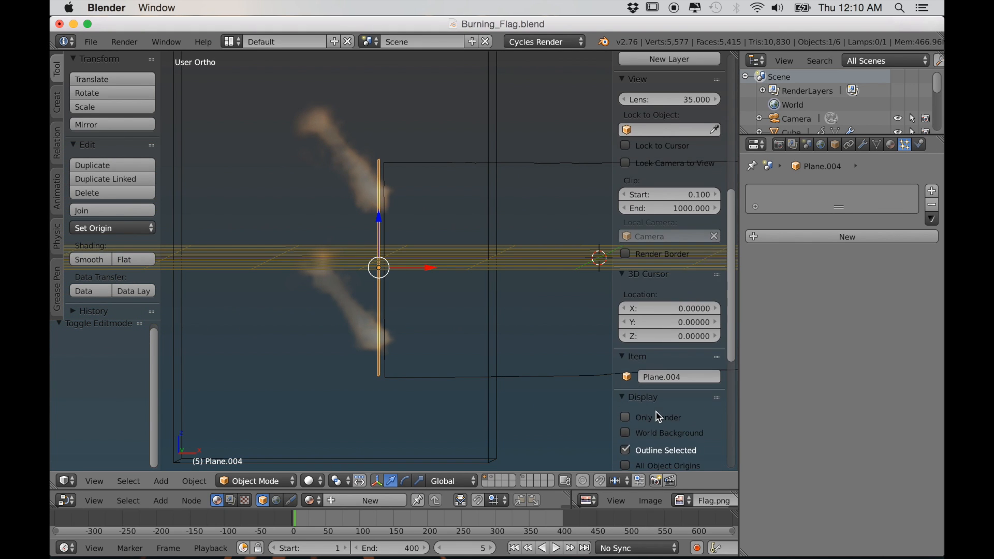
scroll(657, 413, down, 9)
drag(675, 390, 632, 389)
key(n)
key(t)
middle_drag(561, 369, 581, 371)
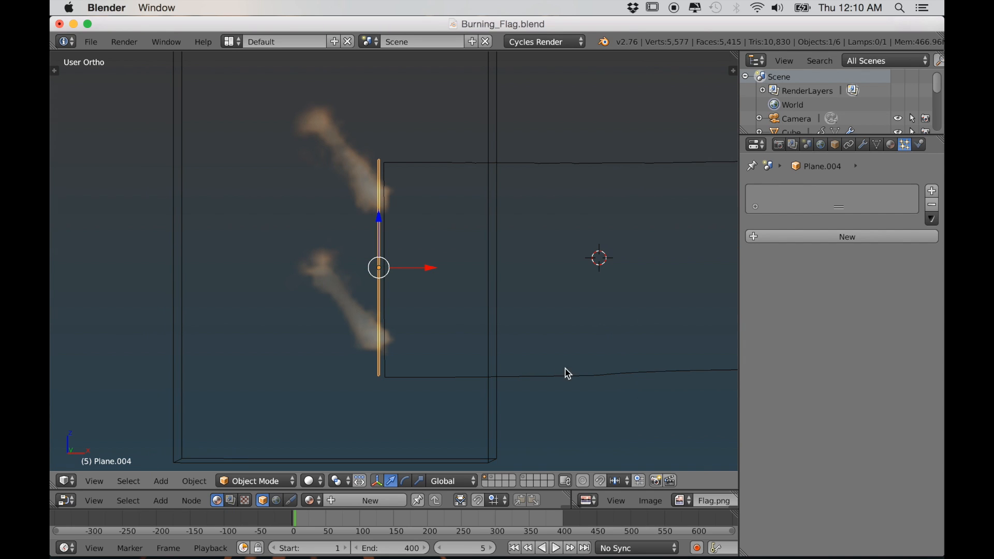
Vertex-parent the narrow plane to a flag vertex near the burning free edge in Edit Mode, and preview the animation in Object Mode.
shift+right_click(588, 166)
key(Tab)
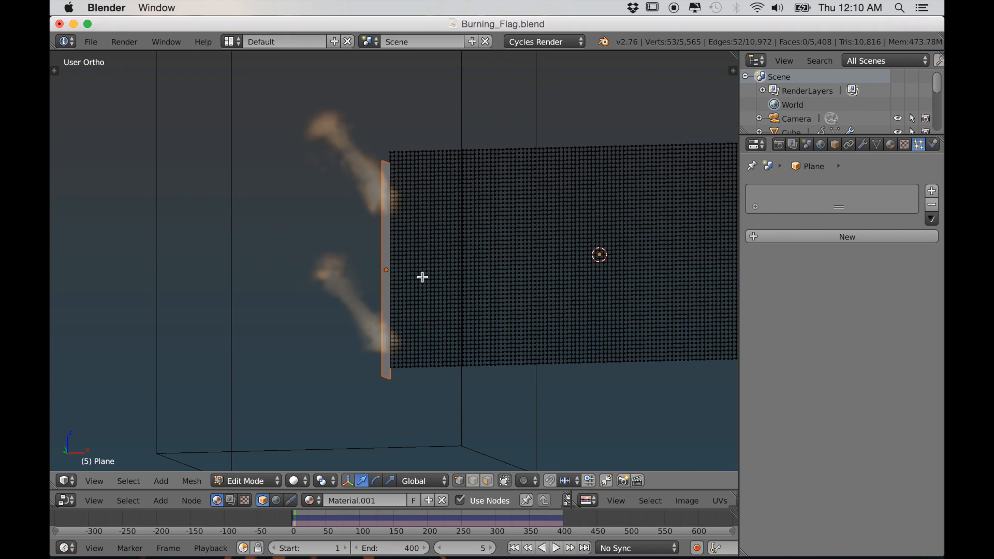
right_click(398, 235)
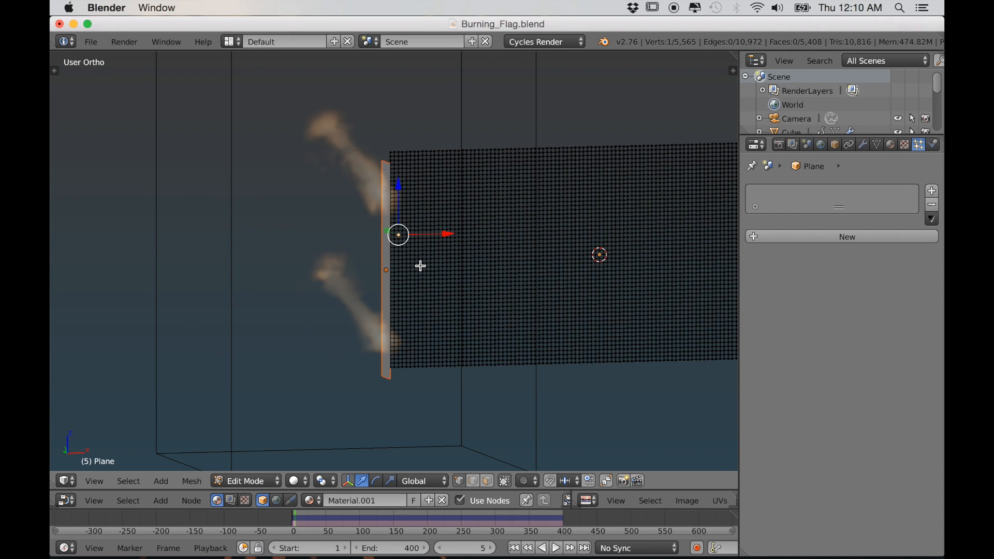
key(ctrl+p)
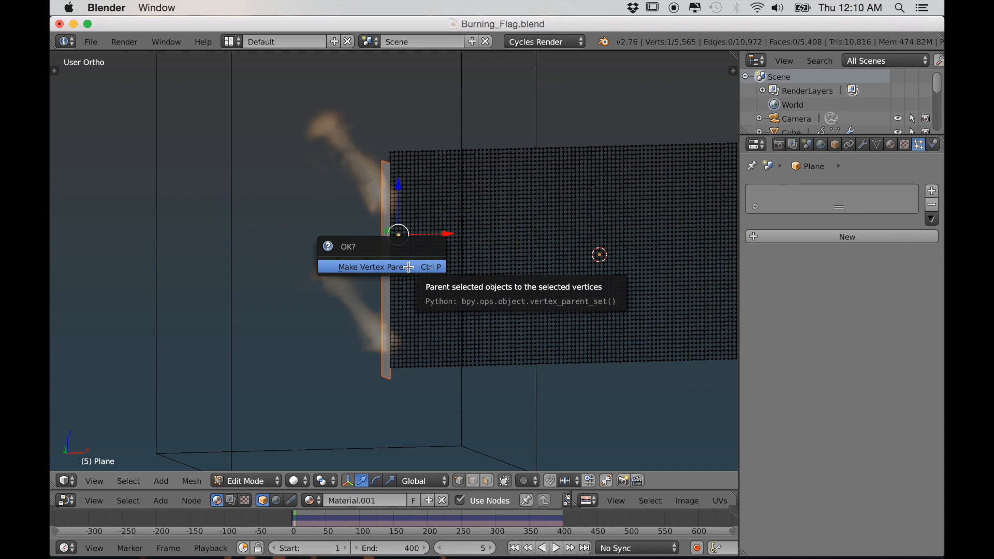
click(409, 267)
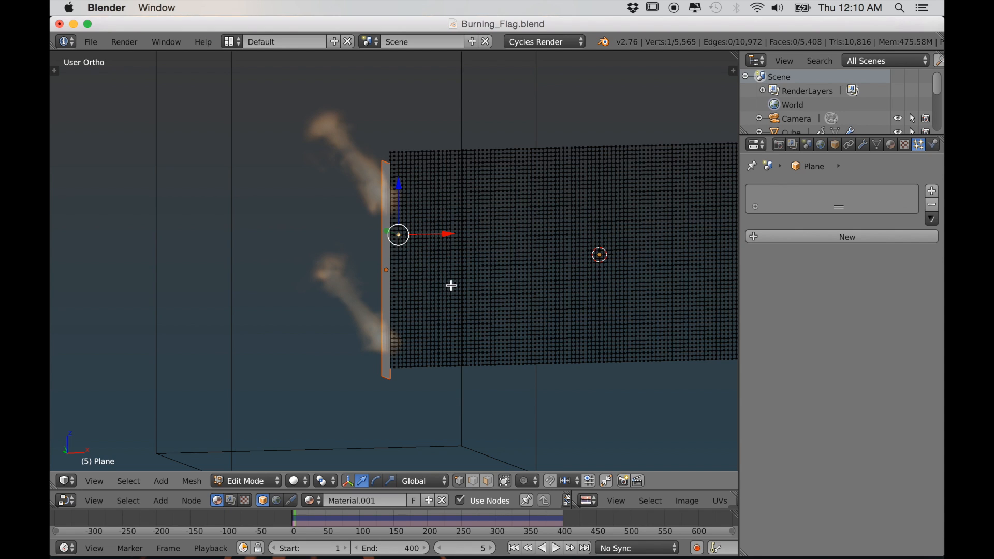
key(Tab)
scroll(455, 291, down, 4)
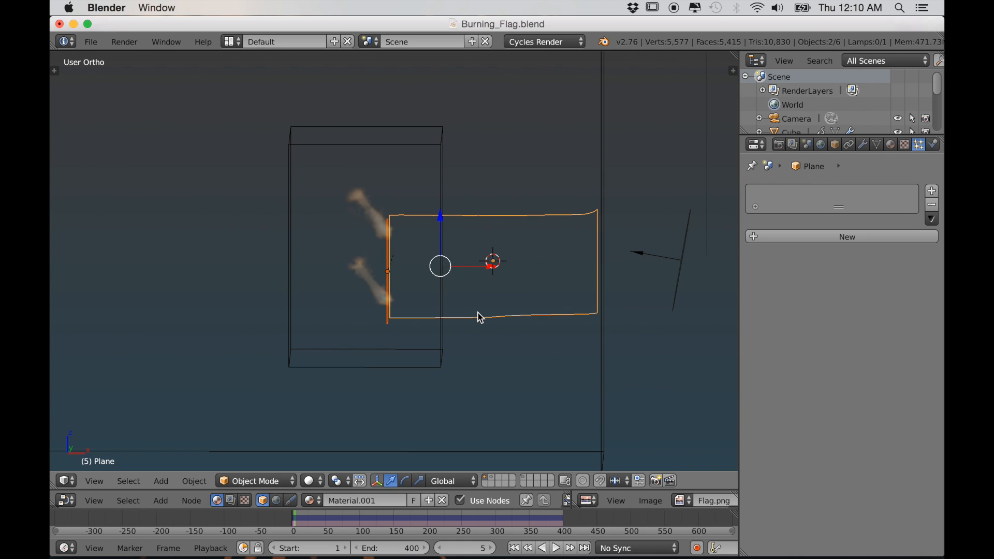
key(alt+a)
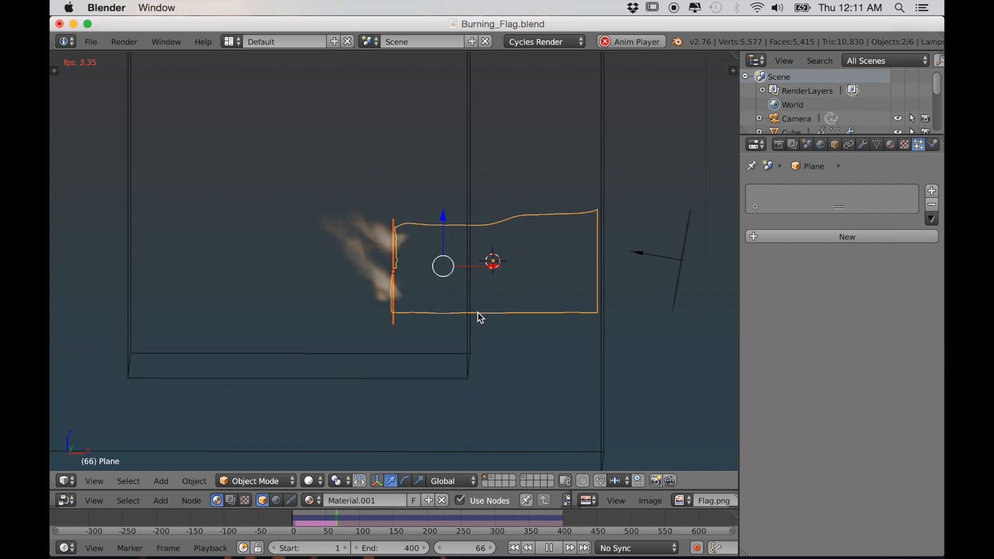
key(Escape)
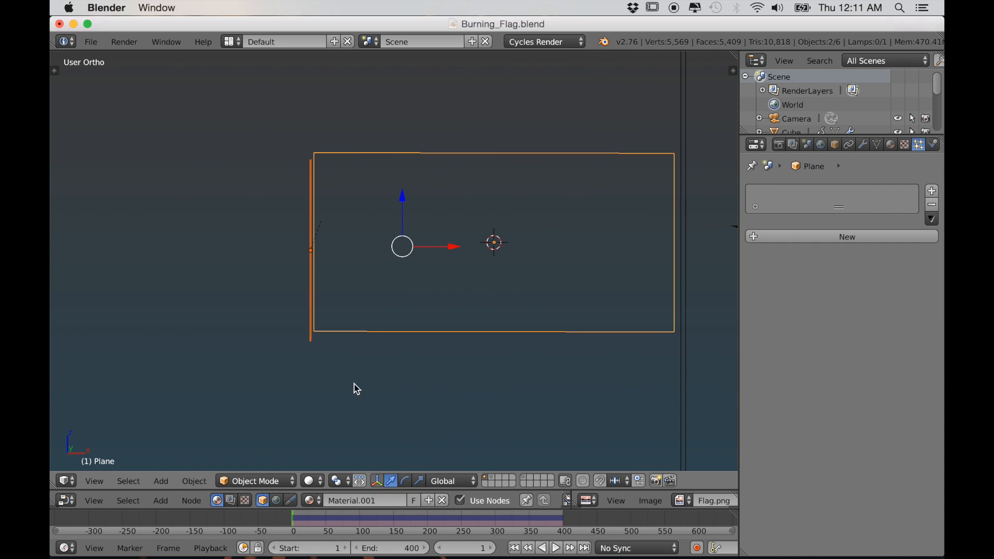
Animate the plane with location keyframes, from the flag's free edge at frame 1 to the flames along X at frame 400.
right_click(312, 339)
key(i)
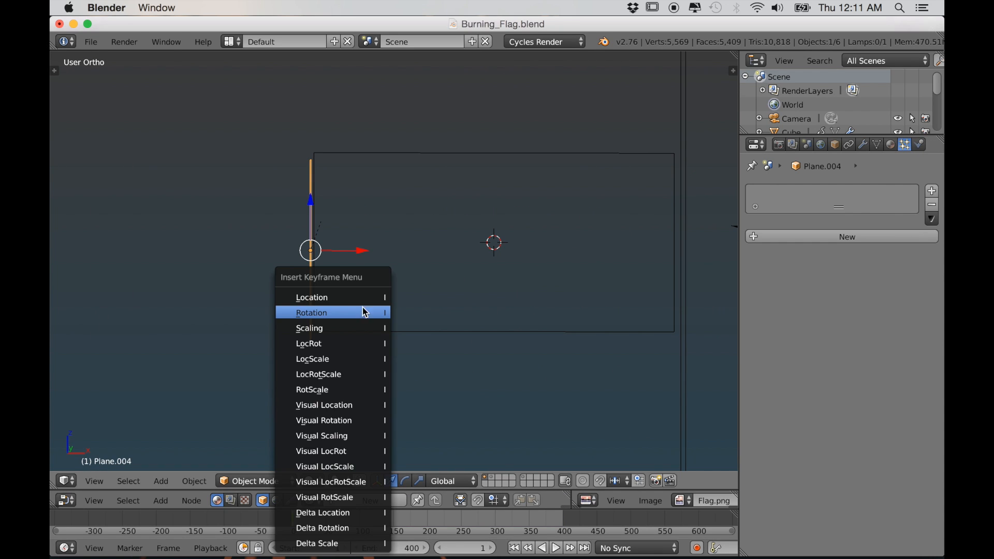
click(362, 296)
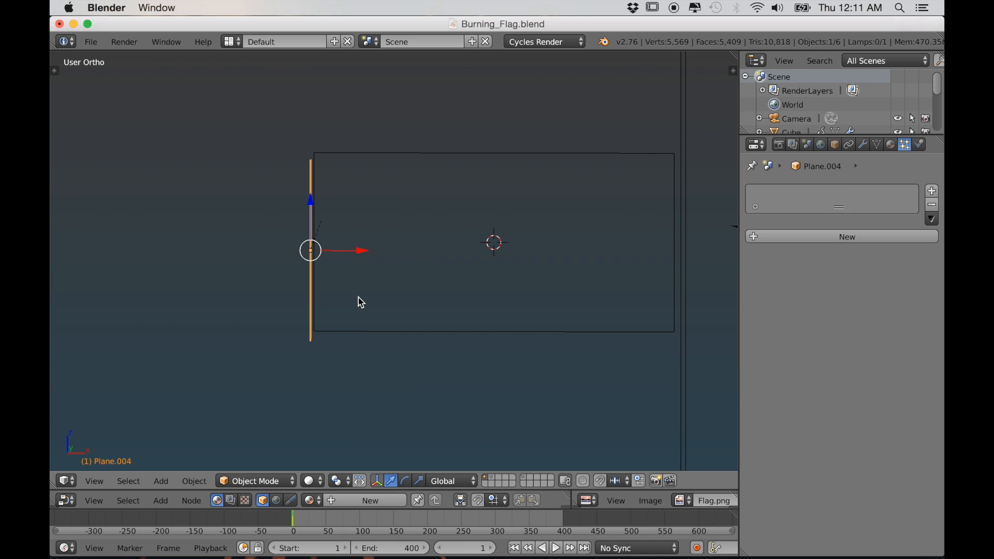
click(566, 525)
drag(383, 300, 558, 302)
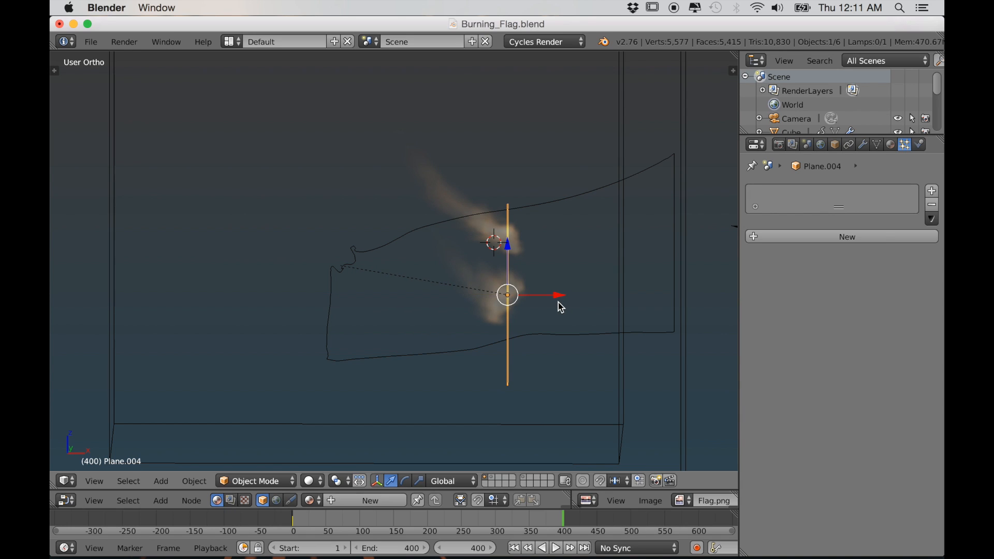
key(i)
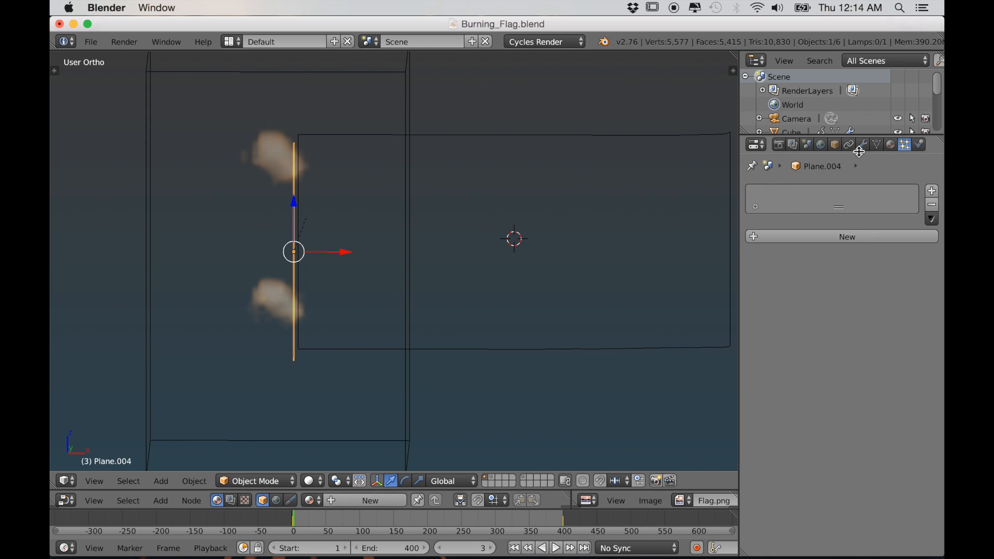
Add an emitter particle system to the plane with an emission end of 400 and 50 particles.
click(849, 237)
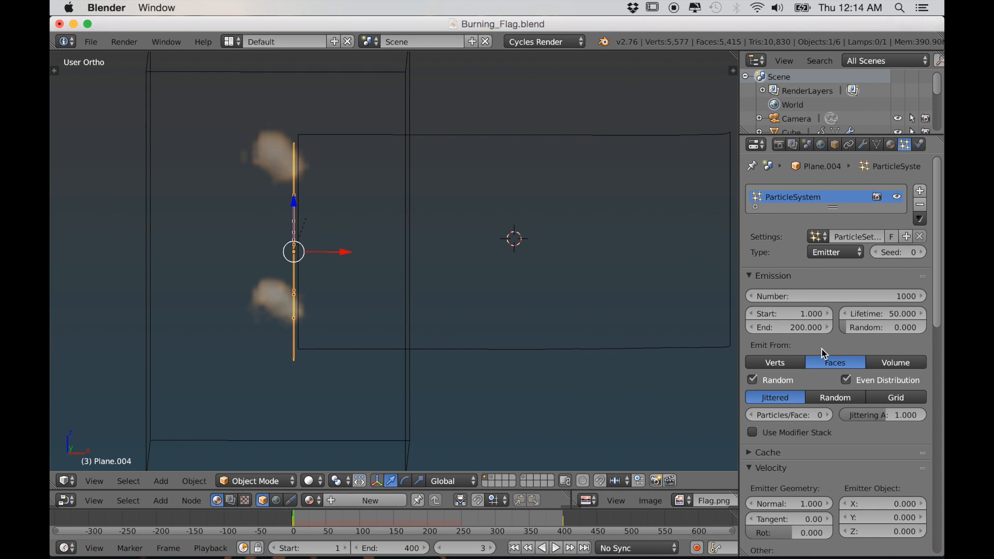
click(784, 328)
text(400)
key(Return)
click(797, 295)
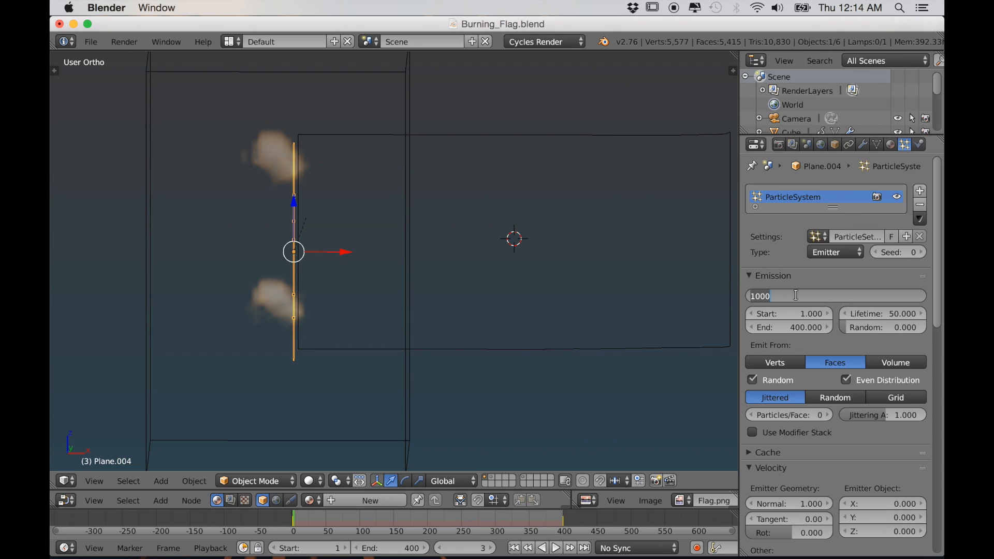
key(Return)
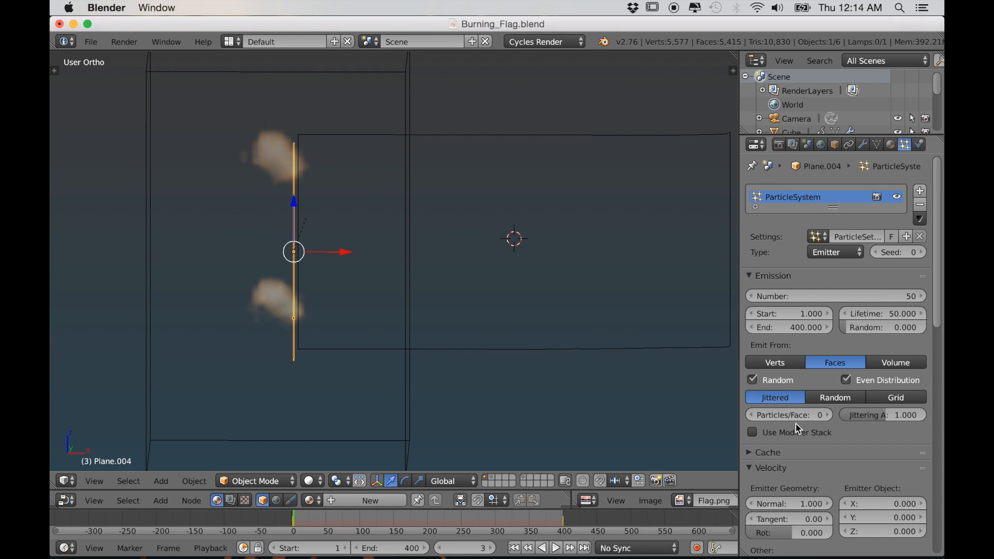
Render the plane's particles as a group, using Ashes as the dupli group.
scroll(809, 430, down, 10)
scroll(803, 463, down, 8)
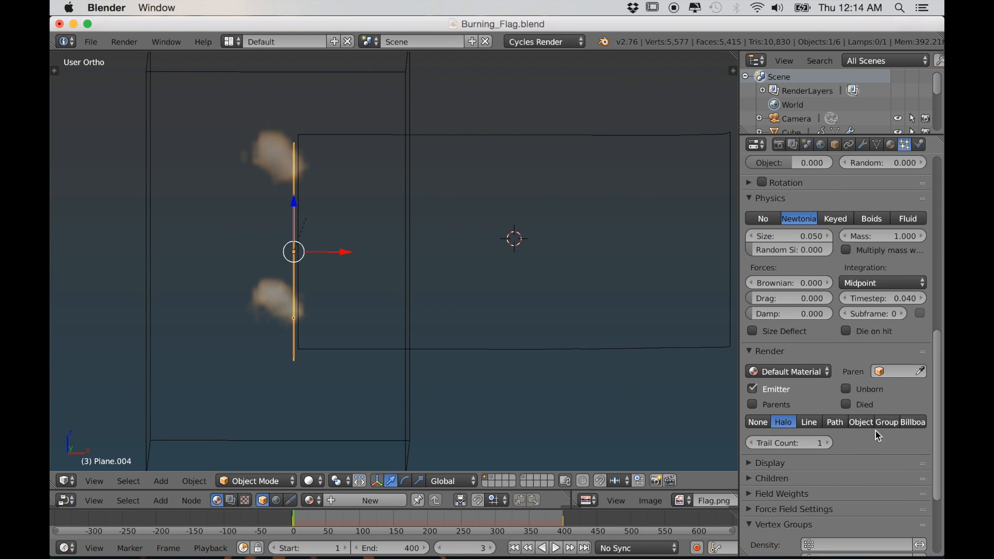
click(883, 423)
click(854, 440)
click(839, 297)
scroll(853, 461, down, 8)
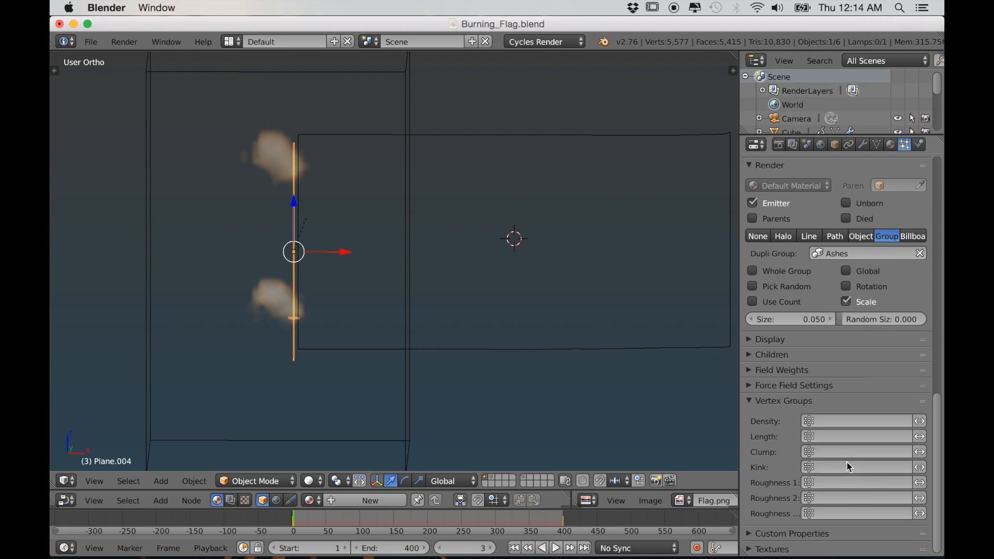
Set the particle system's Gravity and Wind field weights to 0.
click(782, 370)
scroll(800, 352, down, 4)
drag(808, 325, 792, 324)
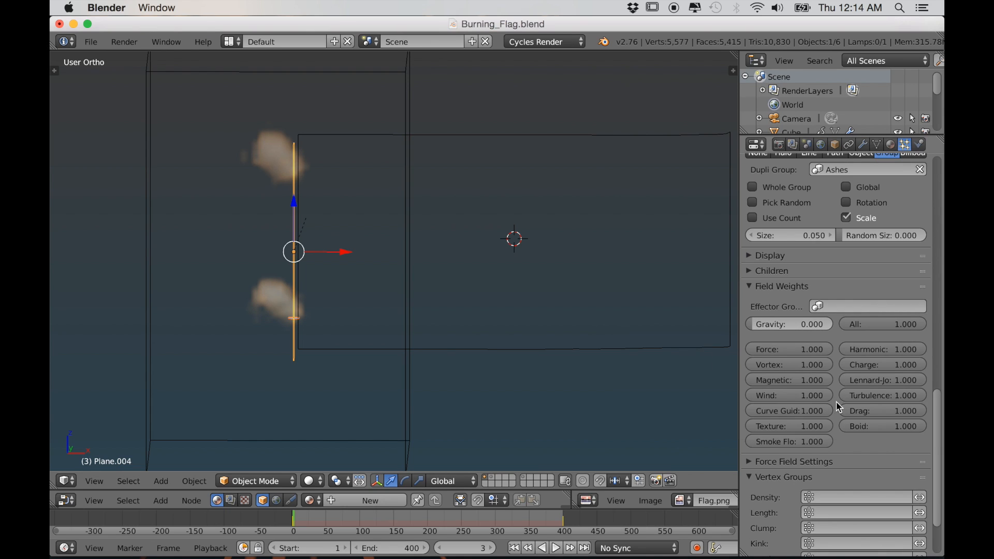
drag(801, 396, 761, 396)
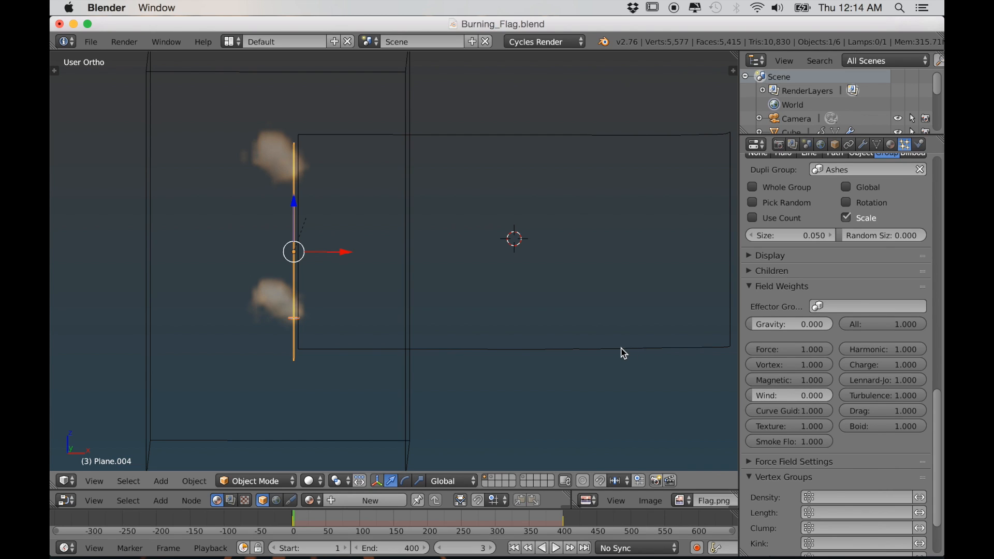
middle_drag(622, 350, 660, 313)
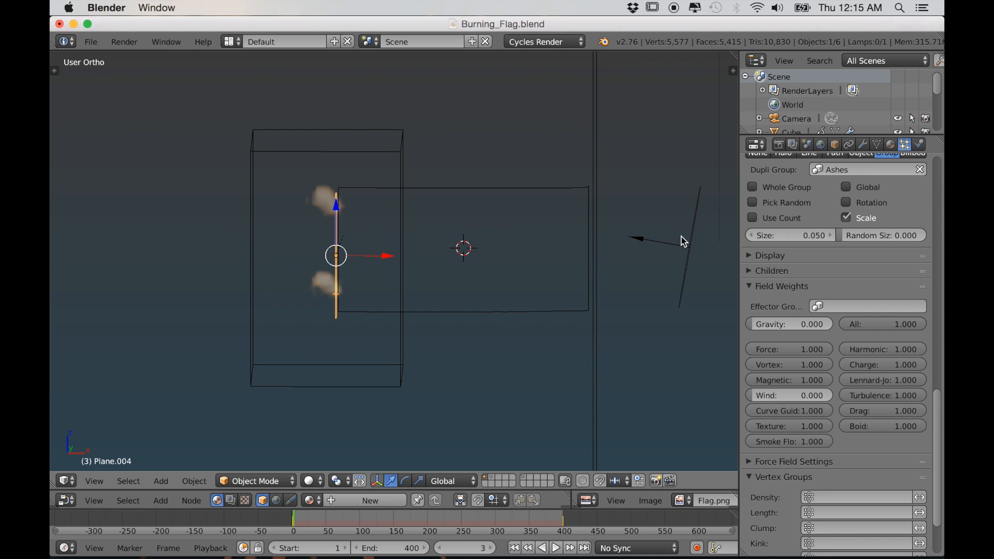
Set the particles' emitter object X velocity to -0.090, previewing the animation at -0.070 along the way.
scroll(849, 314, up, 15)
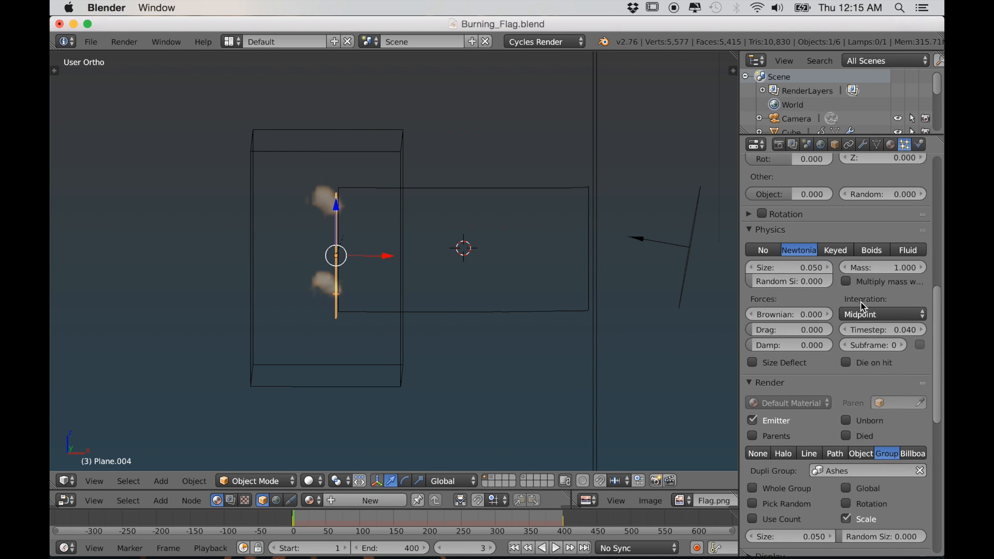
scroll(864, 307, up, 5)
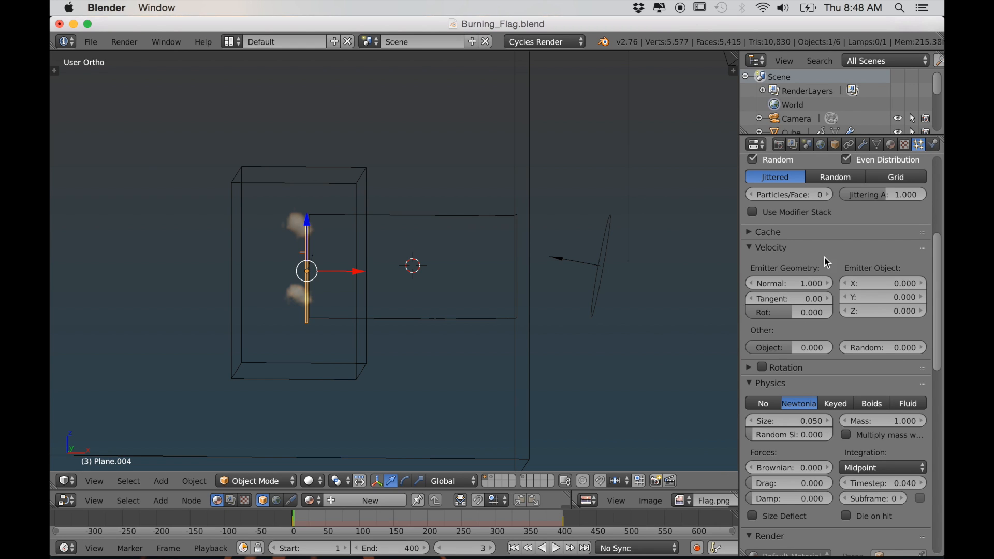
click(846, 284)
click(846, 284)
click(846, 283)
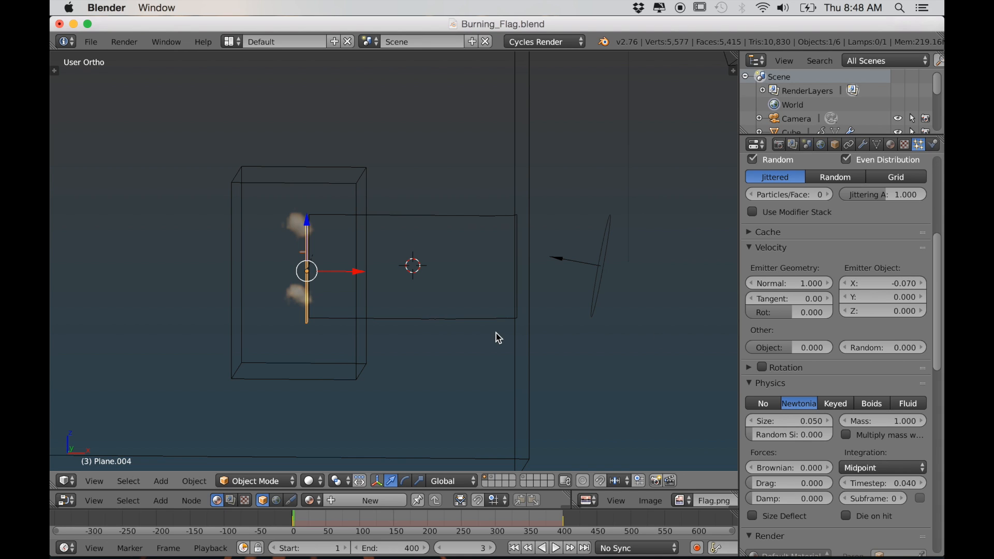
key(alt+a)
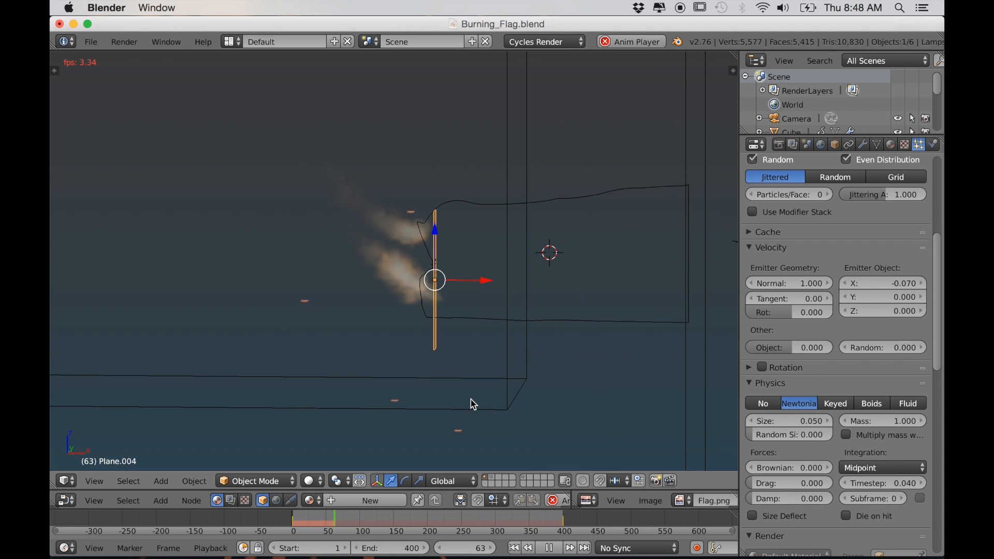
key(alt+a)
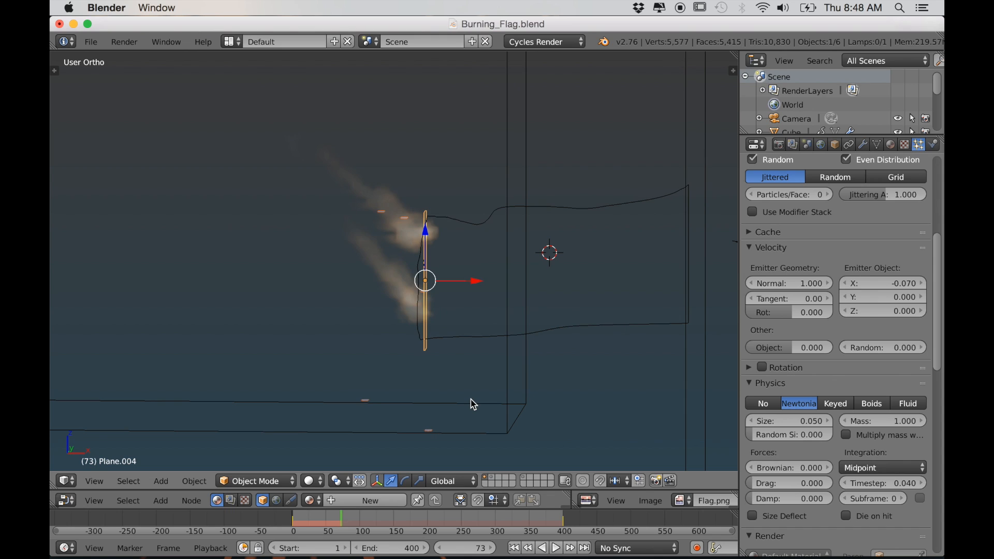
click(845, 283)
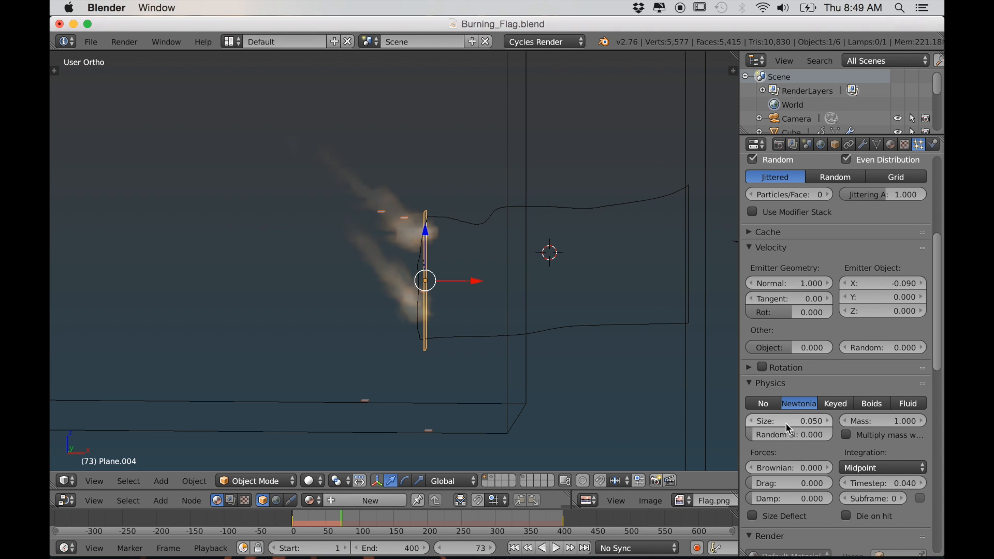
Set the particle size to 0.150 and the random size to 1.000 in the physics settings.
scroll(784, 395, down, 3)
click(827, 365)
click(827, 365)
click(827, 365)
click(827, 365)
click(827, 365)
click(828, 365)
click(828, 367)
click(827, 366)
click(827, 366)
drag(770, 380, 829, 381)
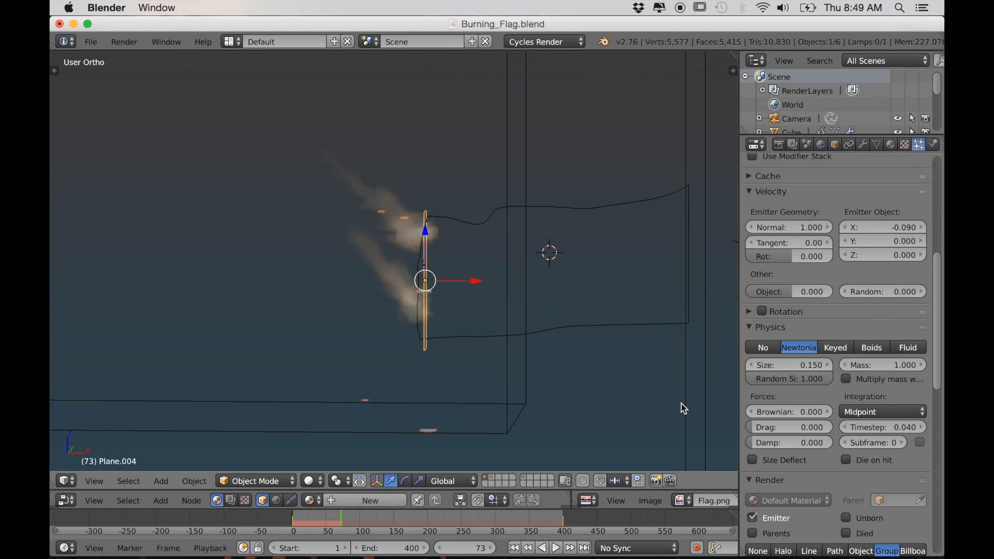
Enable particle rotation with the initial orientation's Random at about 0.509, and play the animation.
click(762, 311)
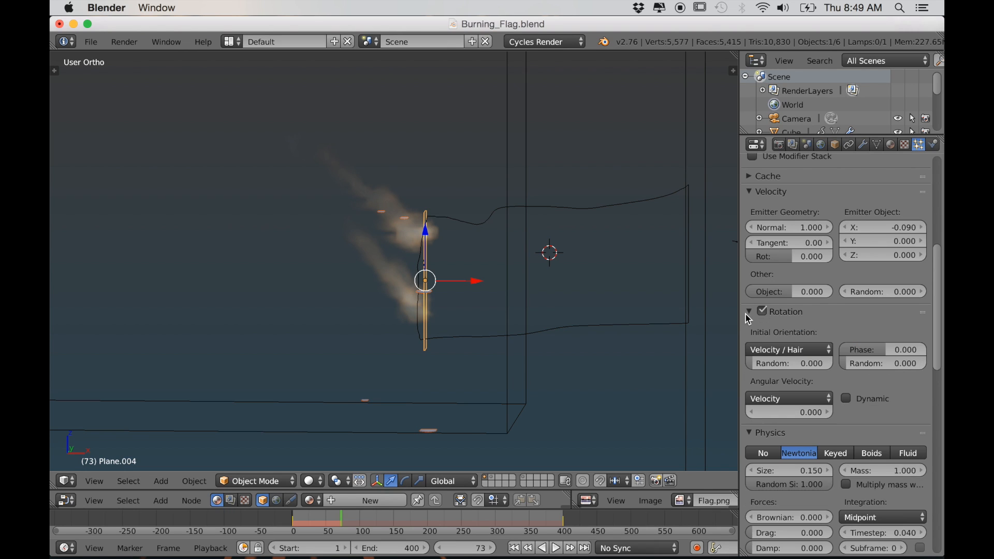
drag(759, 362, 762, 363)
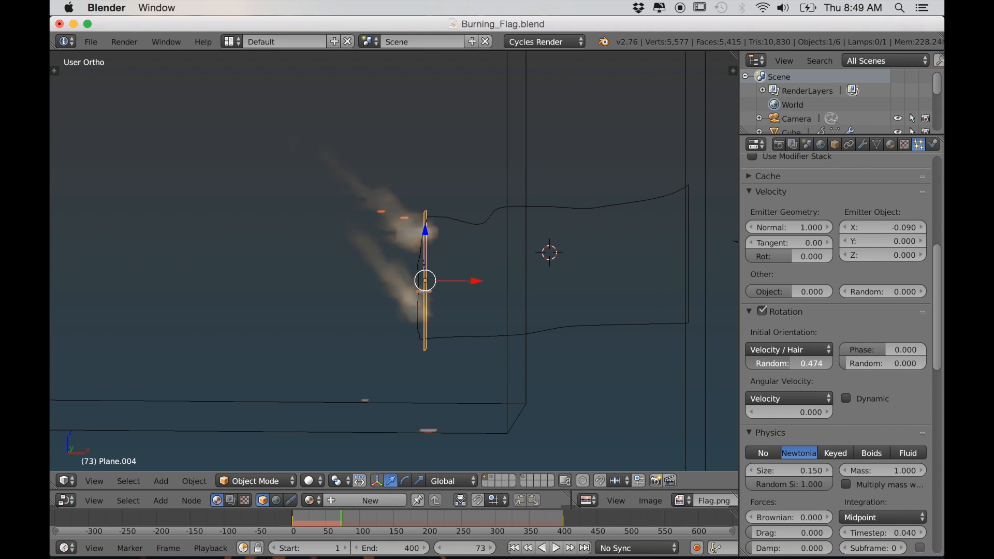
drag(763, 363, 767, 362)
key(alt+a)
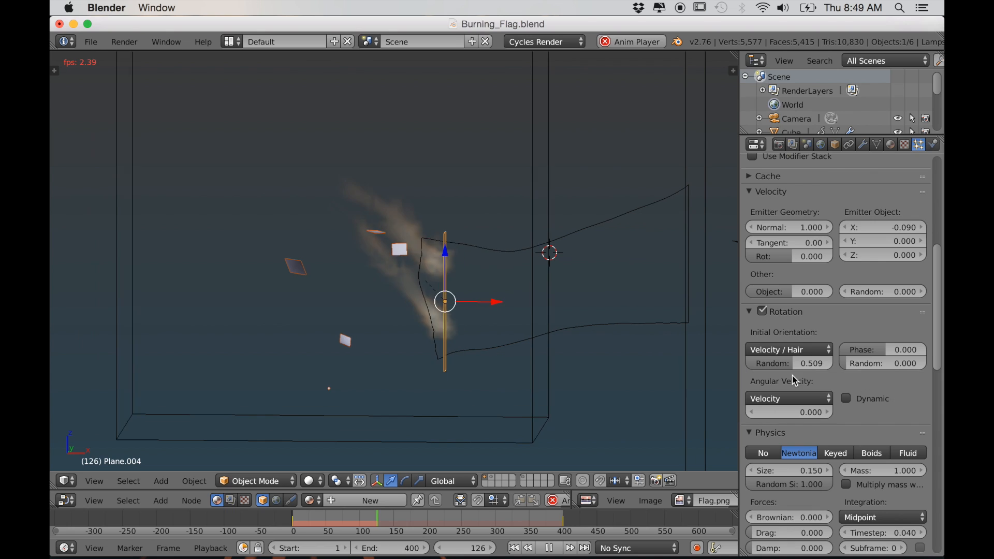
Enable Dynamic particle rotation, set the angular velocity to 5.000, and stop the animation preview.
click(847, 399)
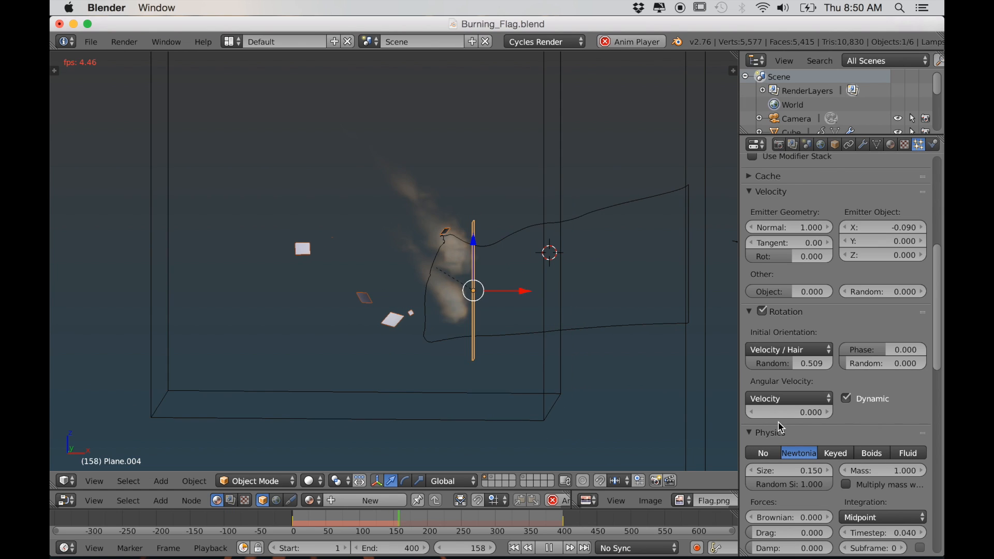
click(803, 413)
text(5)
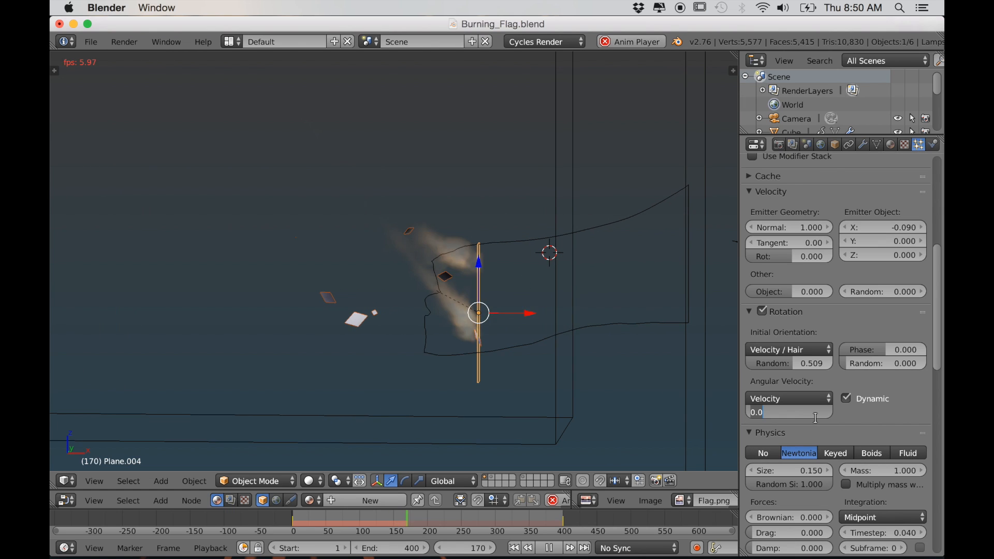
key(Return)
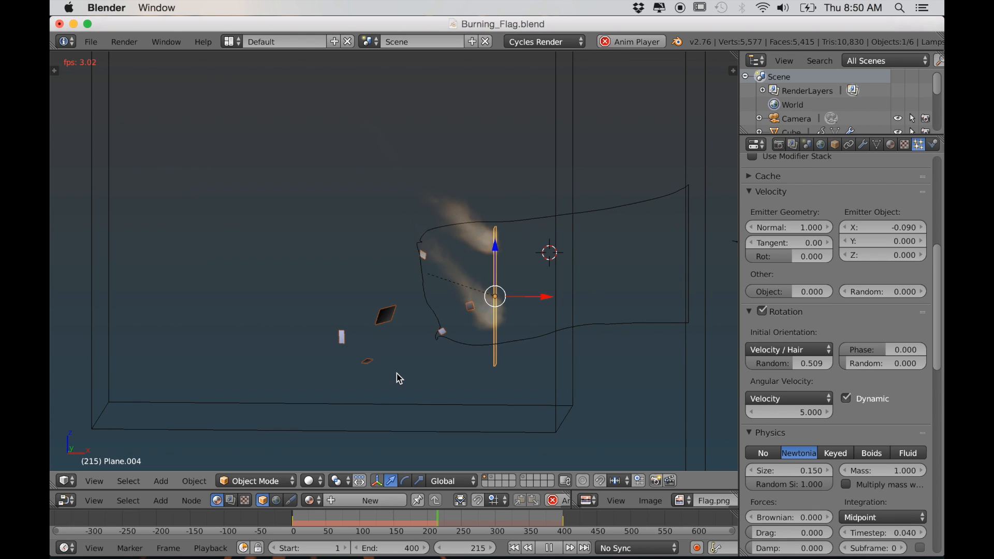
key(alt+a)
scroll(601, 372, up, 4)
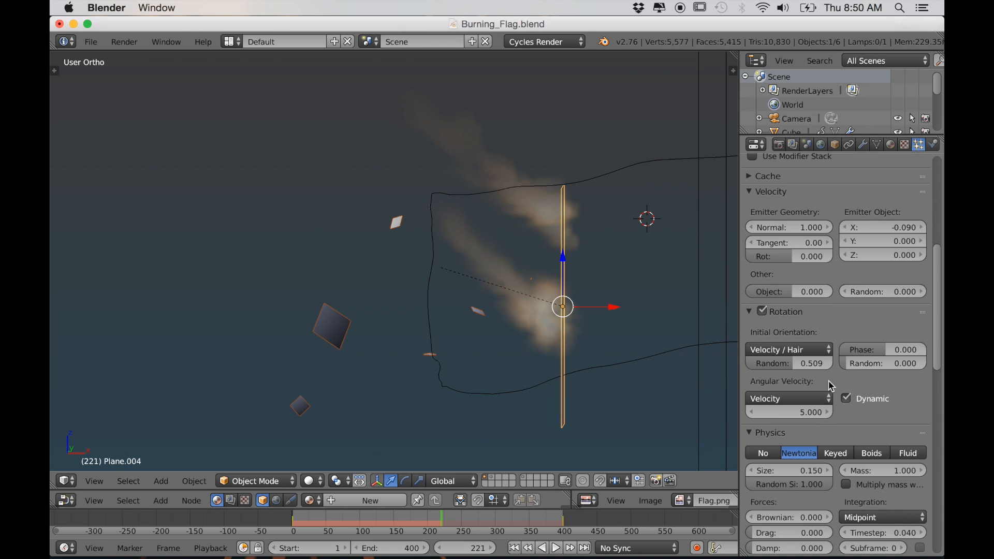
Set the particle lifetime's Random to 0.040 and the Brownian force to 7.000, then preview the animation.
scroll(874, 290, up, 10)
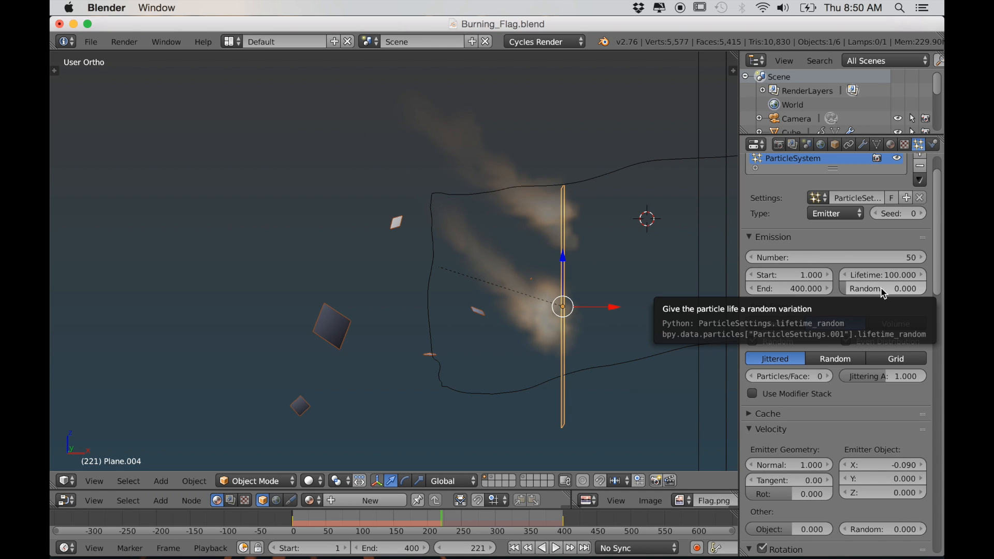
ctrl+scroll(884, 293, up, 4)
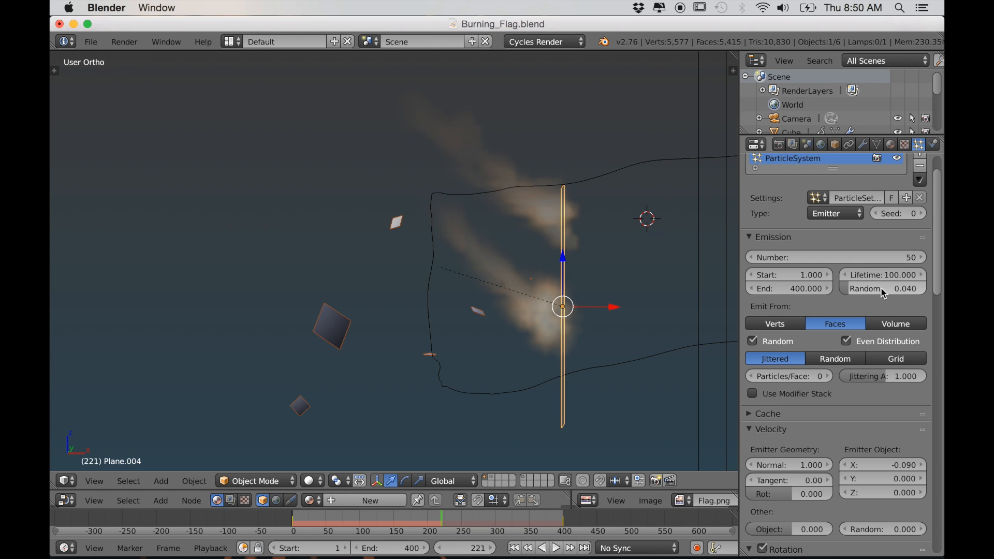
scroll(883, 294, down, 12)
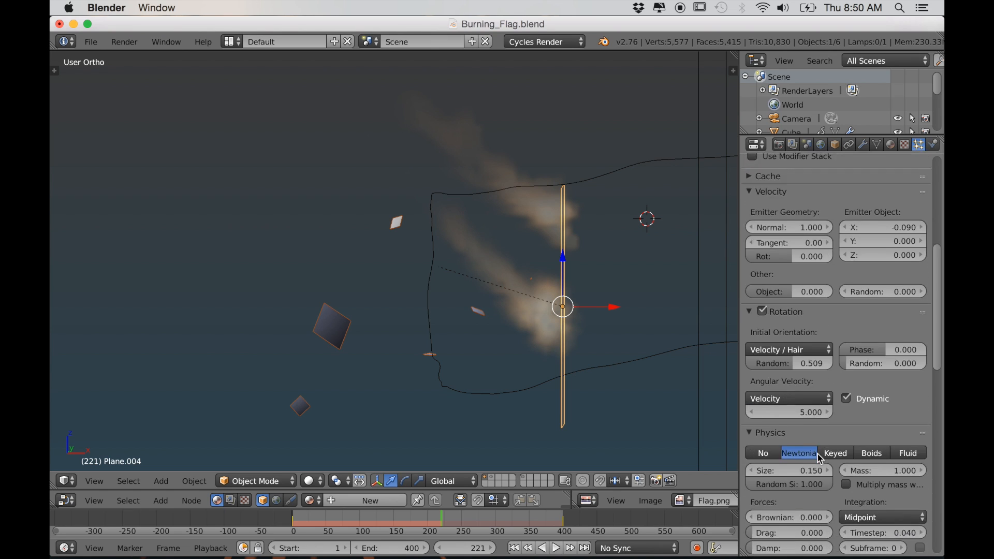
scroll(800, 455, down, 3)
click(783, 392)
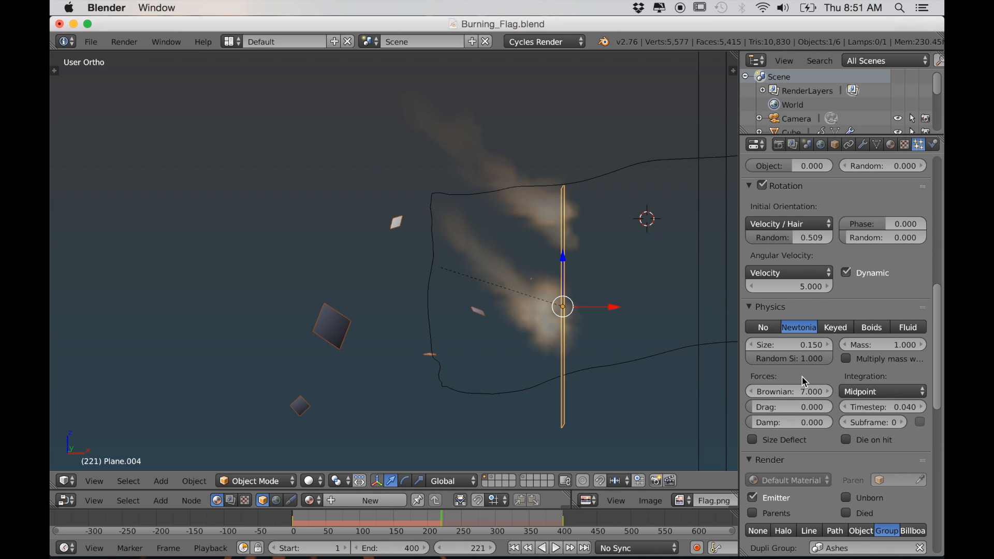
key(alt+a)
scroll(562, 378, down, 4)
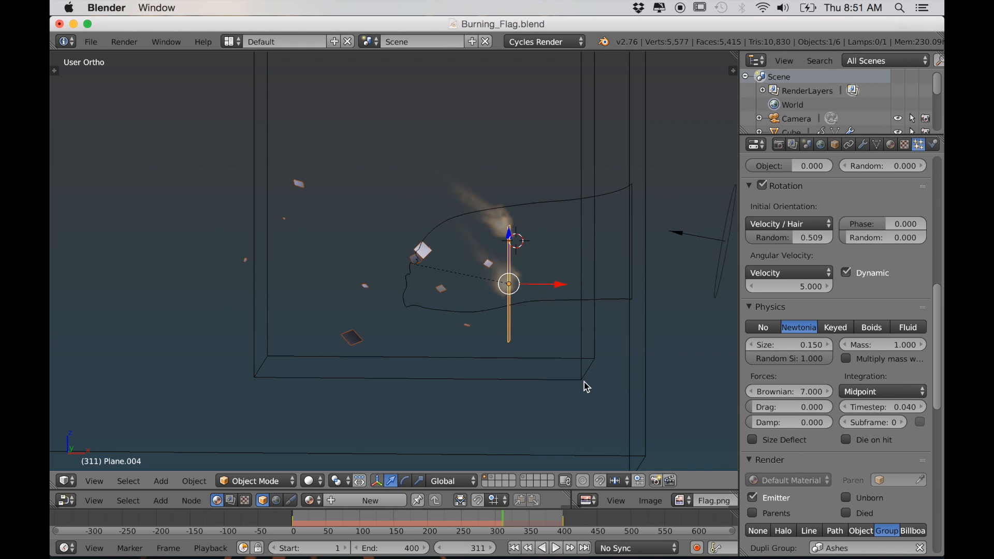
Show the viewport in Rendered shading and turn off rendering of the ash emitter plane.
scroll(521, 332, up, 5)
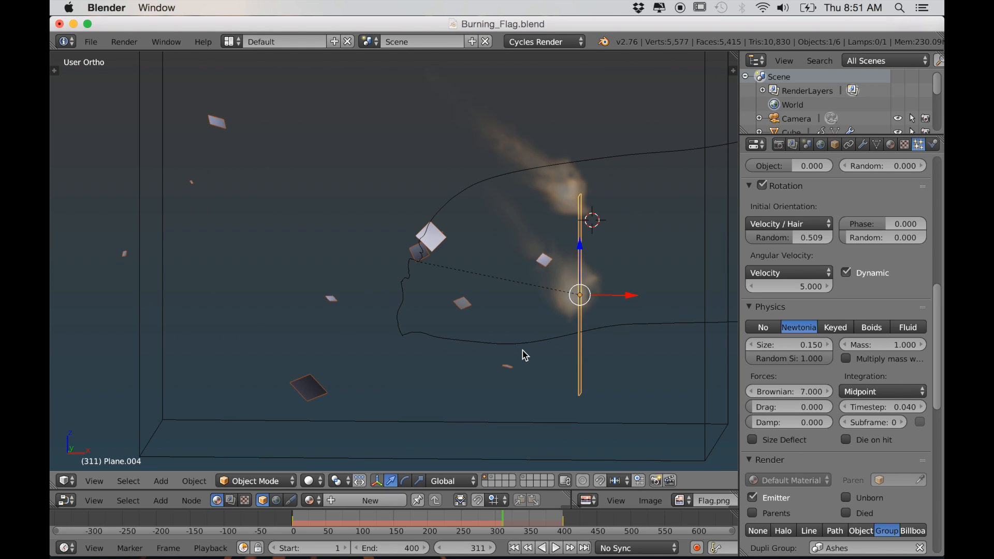
click(313, 481)
click(336, 388)
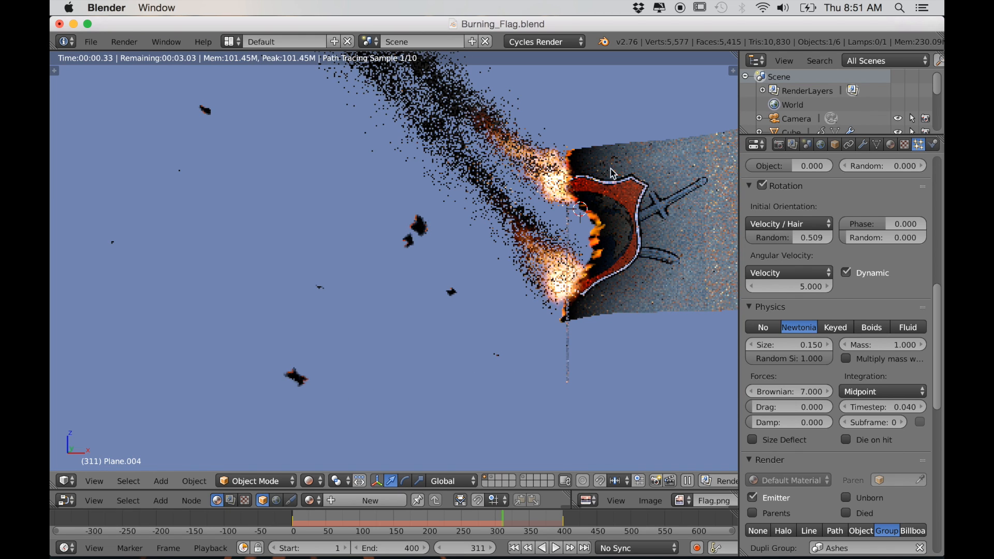
scroll(847, 442, down, 2)
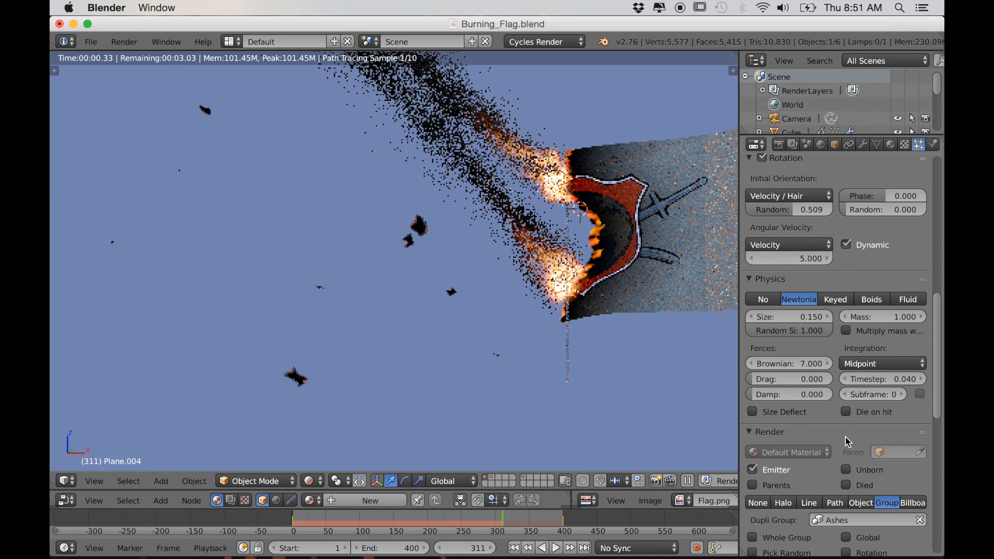
click(753, 470)
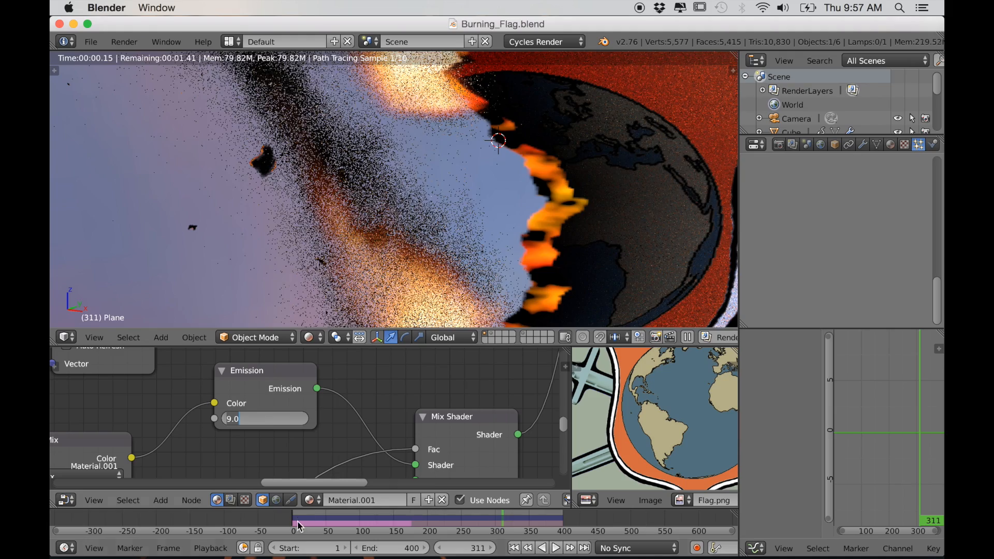
Keyframe the flag material's Emission strength at 9.000 on frame 1 and 5.000 on frame 400.
key(Return)
key(shift+Left)
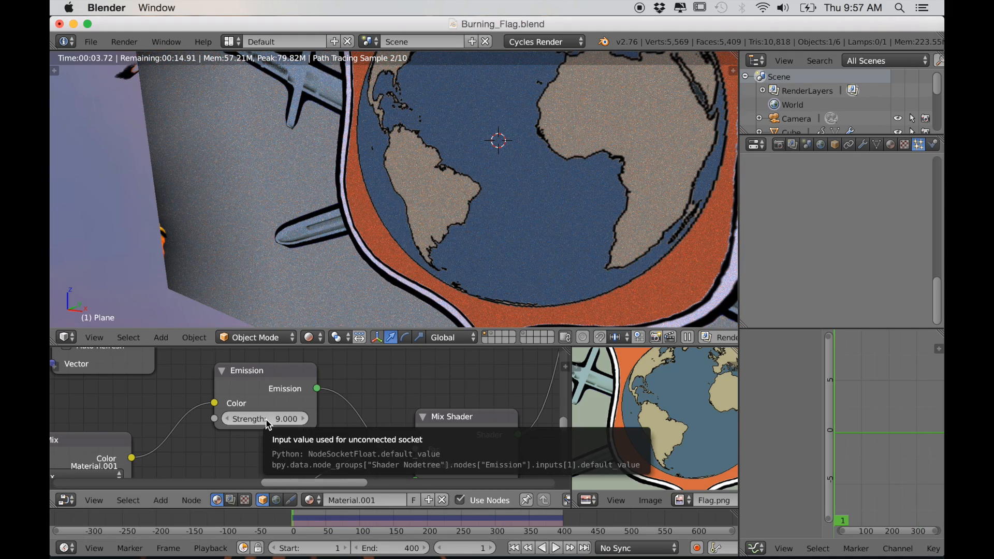
key(i)
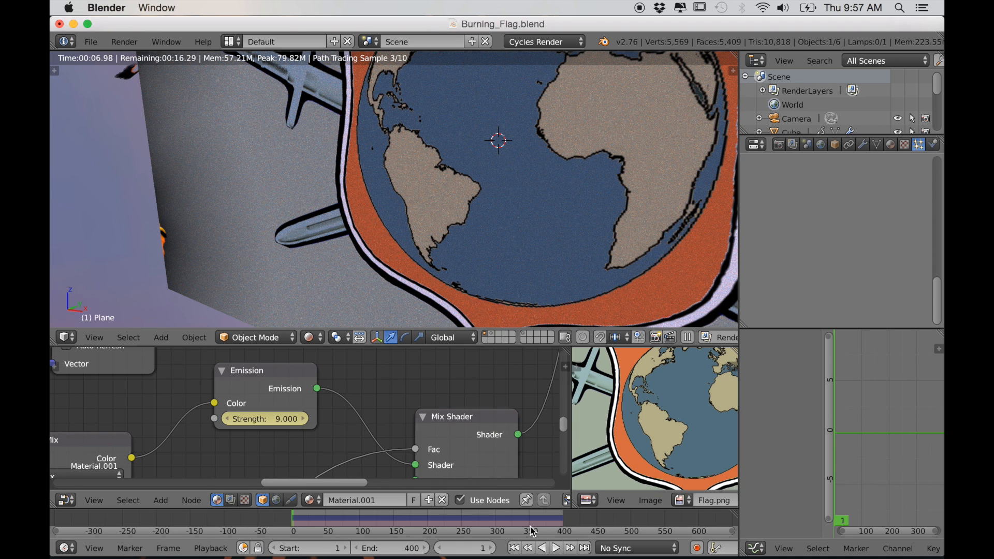
click(564, 523)
click(262, 419)
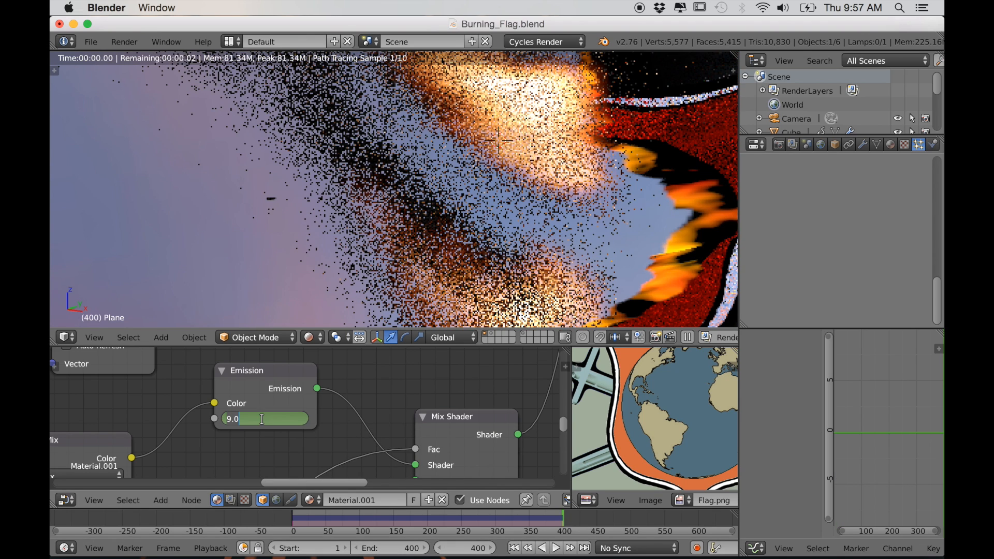
key(Return)
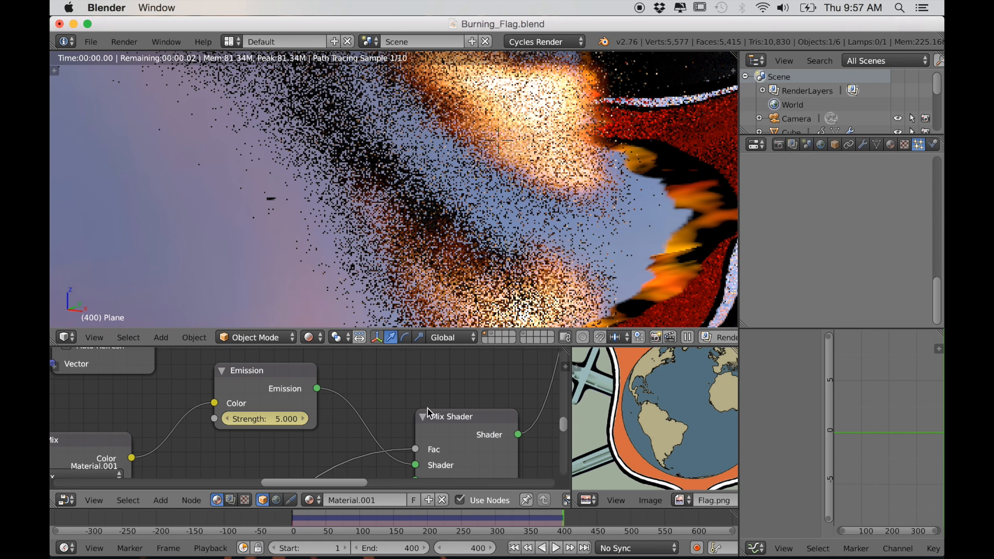
Display the flag material's Emission strength F-curve and add a Noise modifier to it.
click(270, 379)
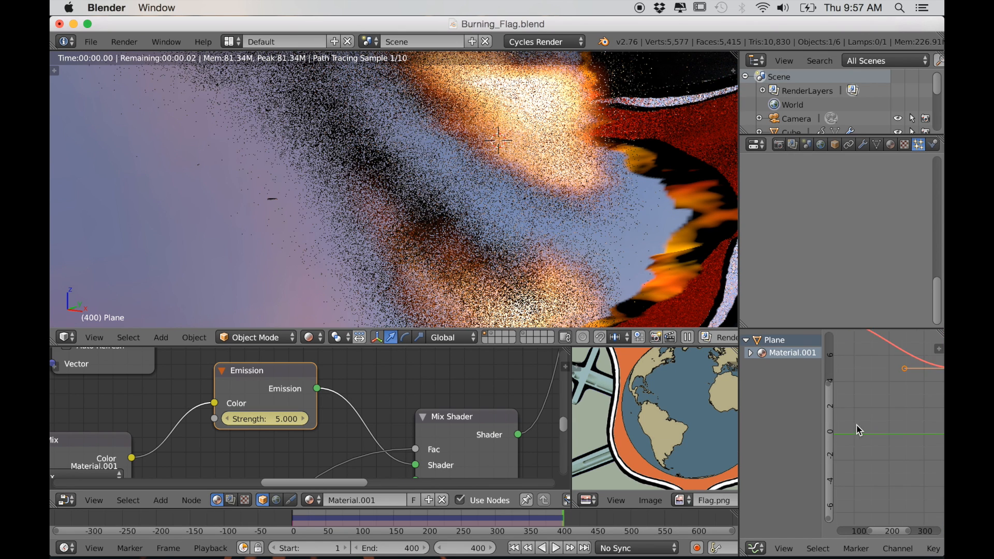
click(884, 460)
middle_drag(882, 414, 910, 461)
scroll(889, 499, up, 3)
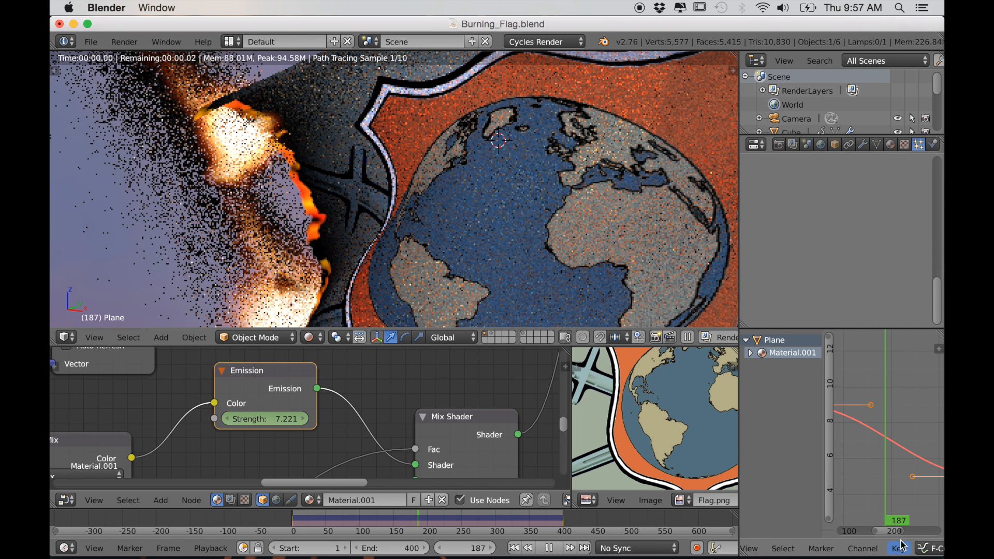
click(901, 547)
mouse_move(810, 468)
click(624, 429)
Raise the ash material's Emission strength to 6.300 and keyframe it at frame 400.
scroll(896, 453, up, 3)
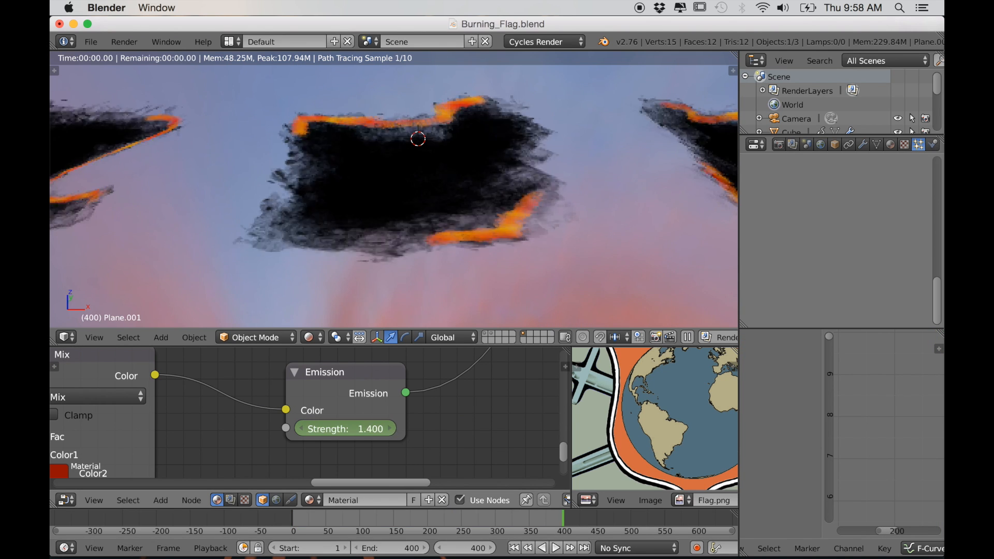
click(392, 431)
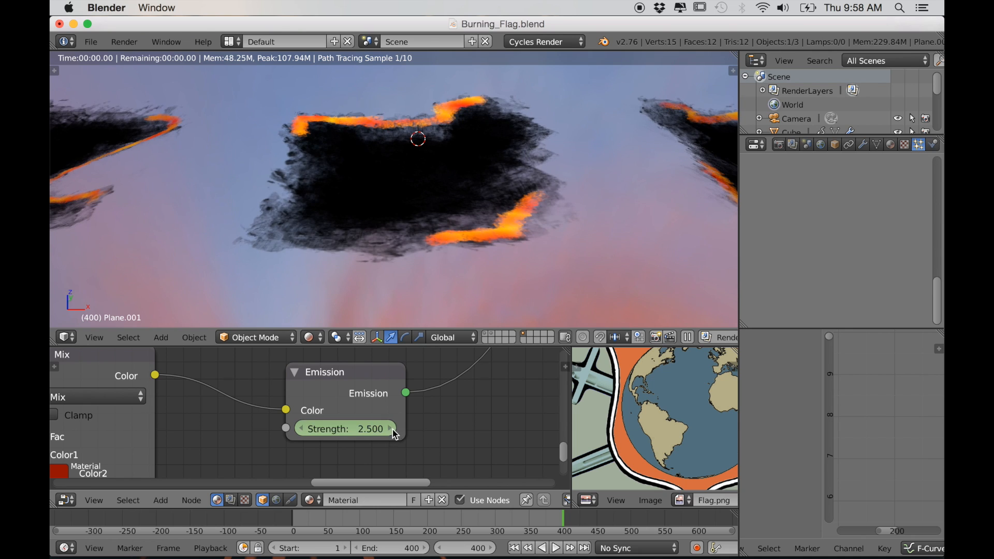
drag(392, 430, 411, 430)
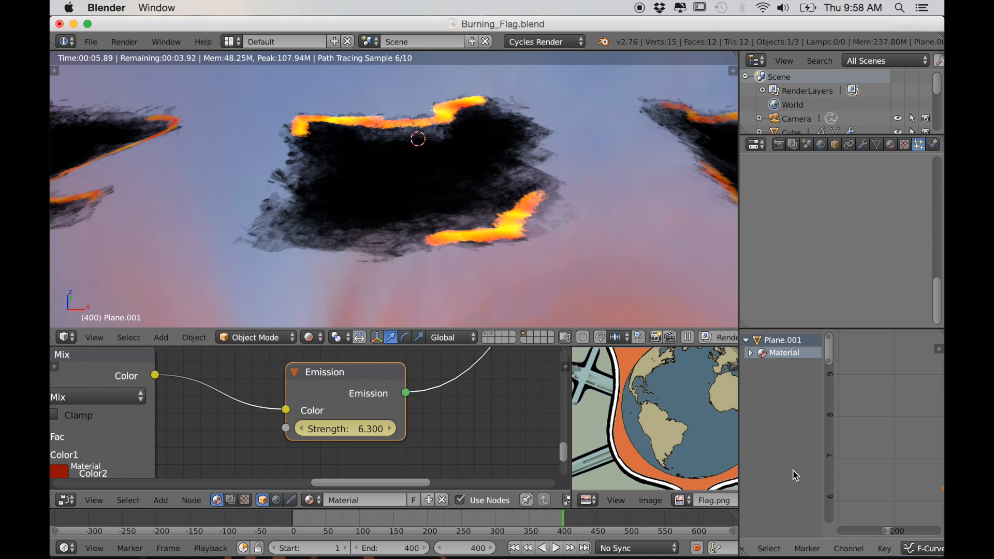
Add a Noise modifier to the ash material's Emission strength F-curve.
scroll(844, 414, down, 3)
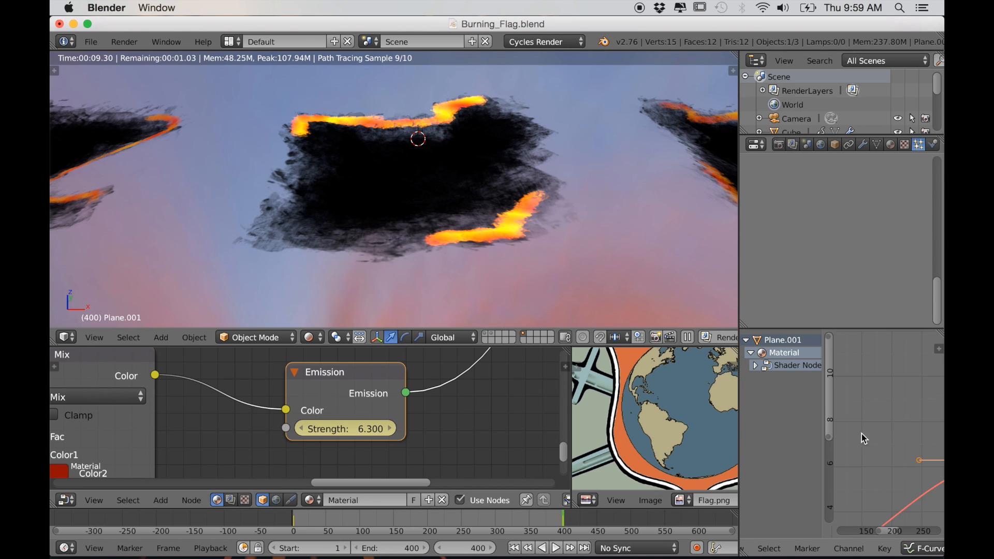
ctrl+middle_drag(842, 400, 885, 447)
click(883, 549)
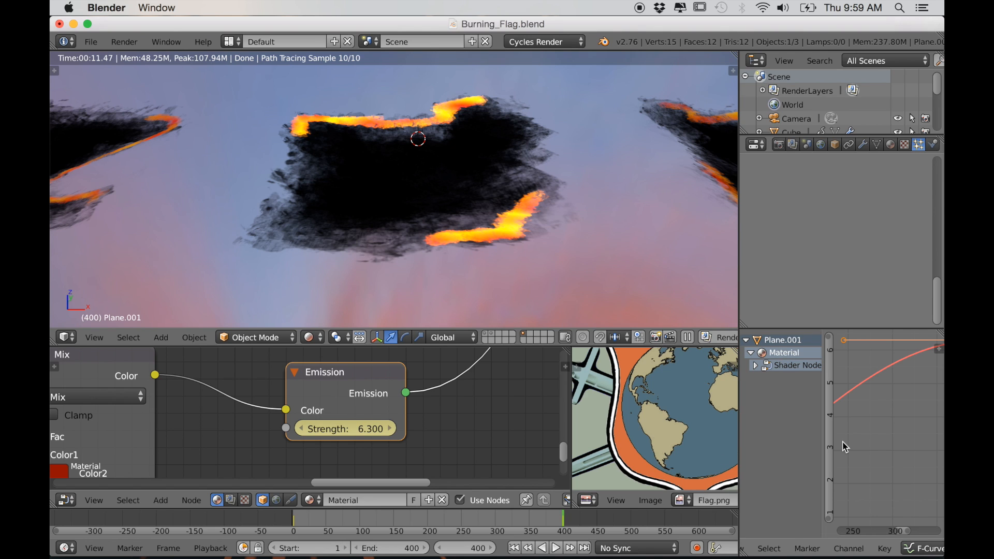
key(ctrl+shift+m)
click(830, 497)
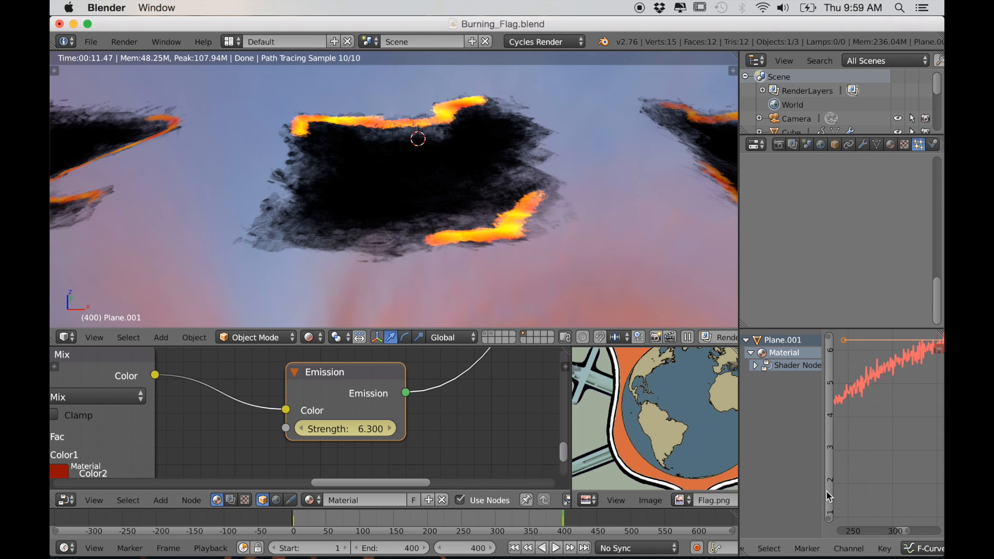